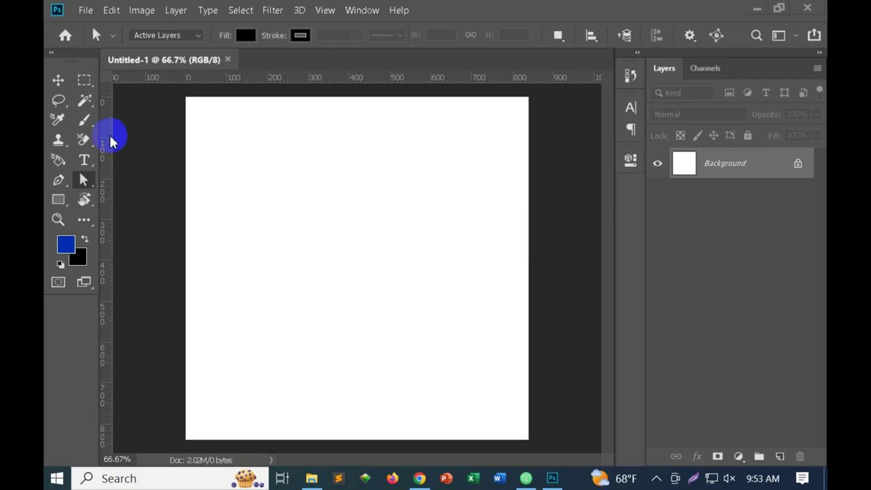
Draw a black 486 × 327 px rectangle, Rectangle 1, in the canvas's upper-left area
left_click(84, 79)
left_click(58, 79)
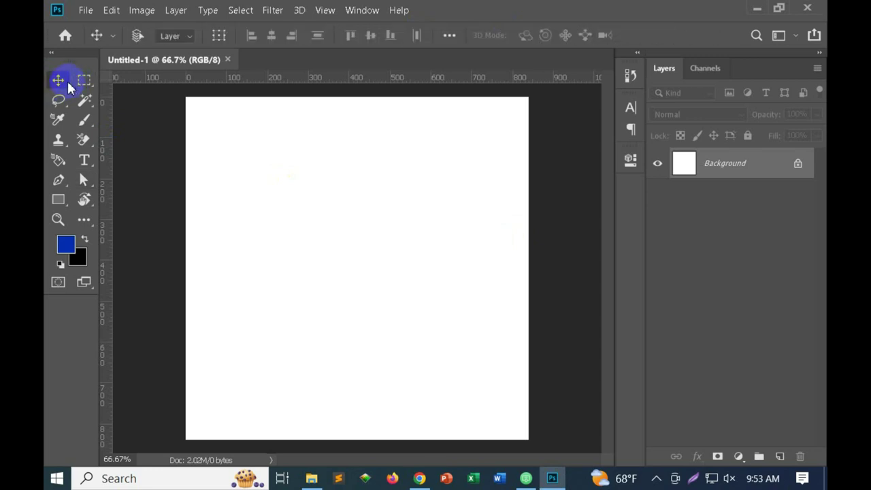
left_click(82, 249)
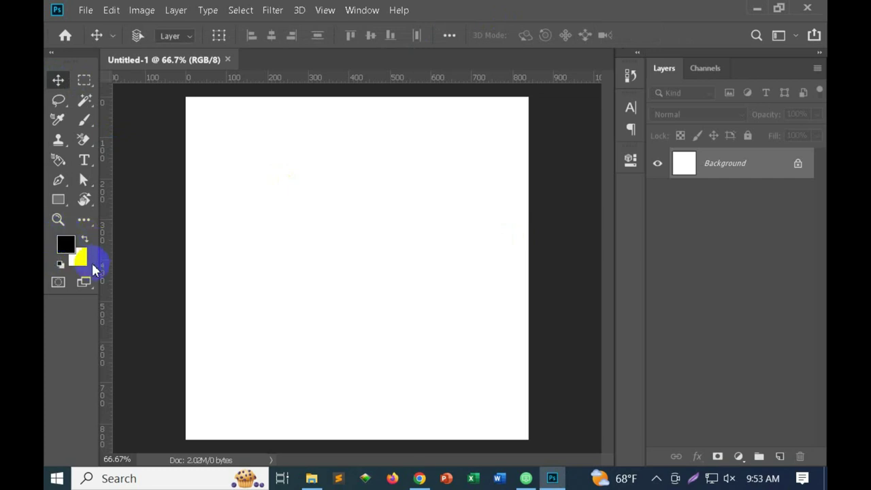
left_click(304, 239)
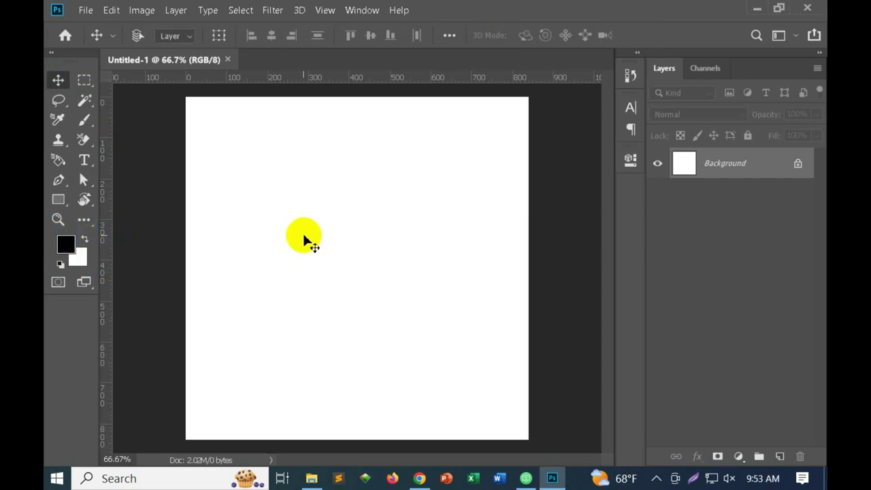
key("u")
mouse_move(234, 163)
left_mouse_down()
mouse_move(423, 299)
mouse_move(432, 296)
left_mouse_up()
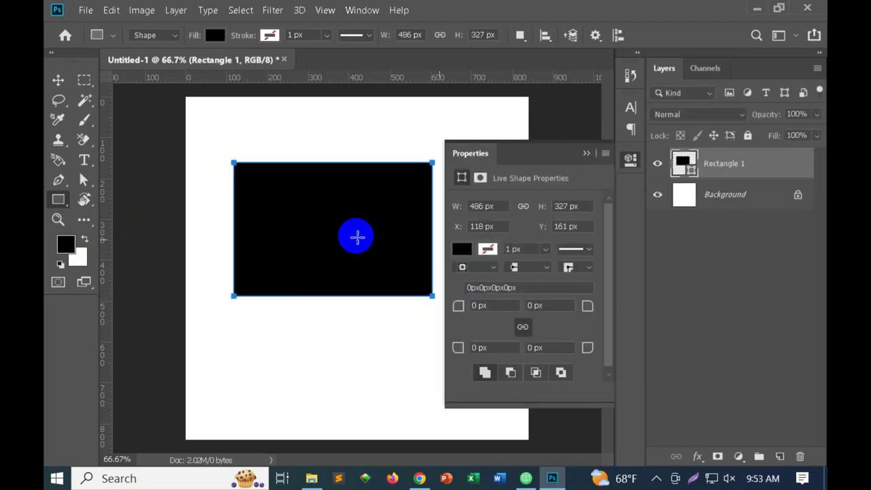
key("d")
Open the full Color Picker for the rectangle's fill
left_click(462, 249)
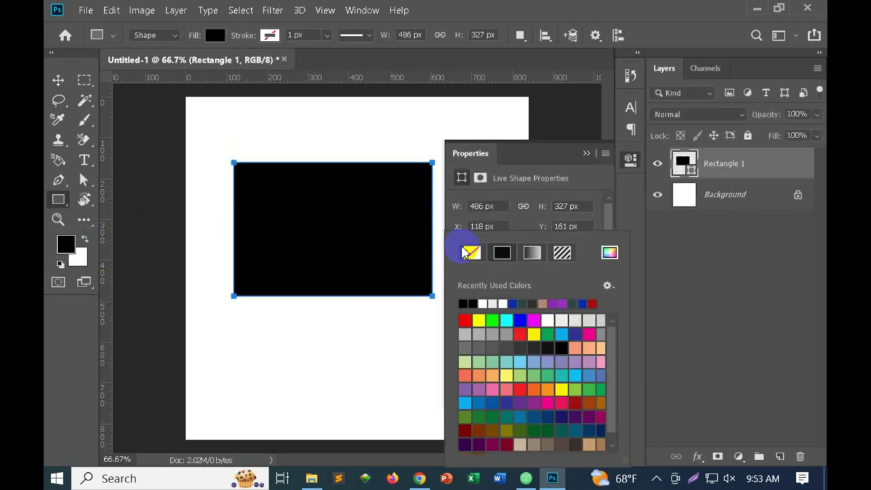
left_click(585, 154)
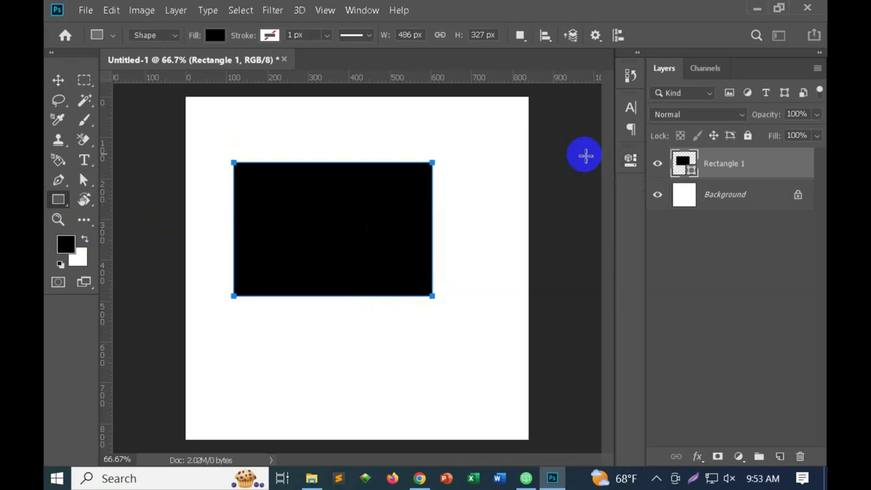
left_click(212, 36)
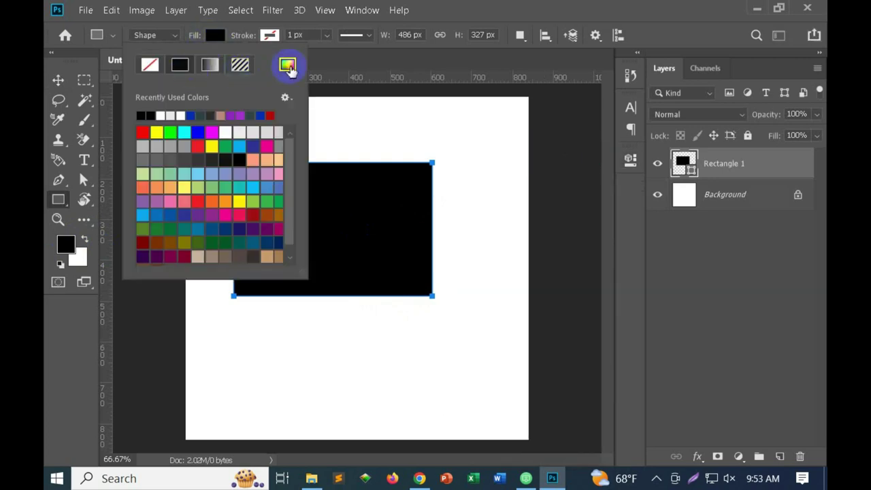
left_click(287, 65)
Enter c6c6c6, then 202A44, as the pending fill hex value, and switch to Chrome
left_click_drag(500, 161, 391, 96)
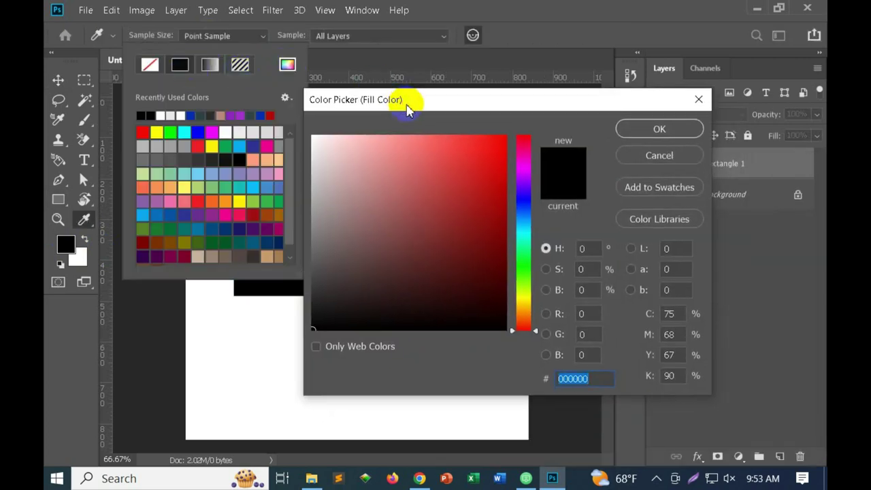
left_click(566, 382)
left_click_drag(559, 383, 585, 379)
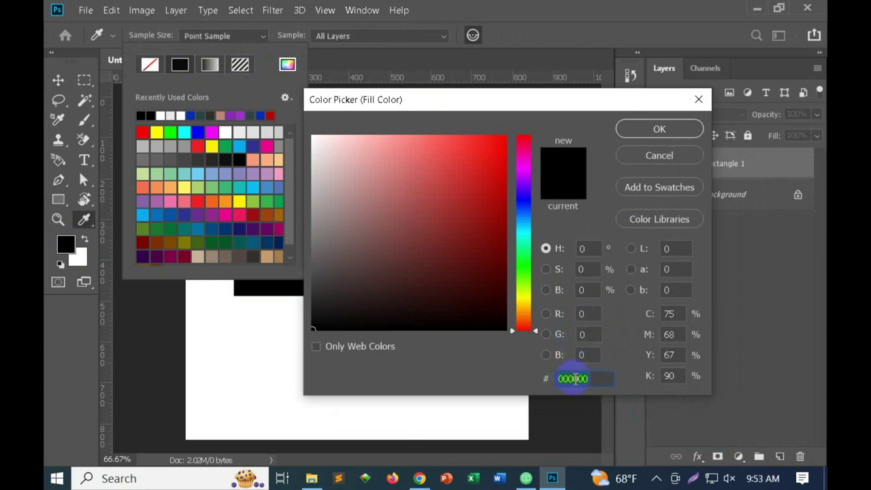
left_click_drag(457, 101, 488, 104)
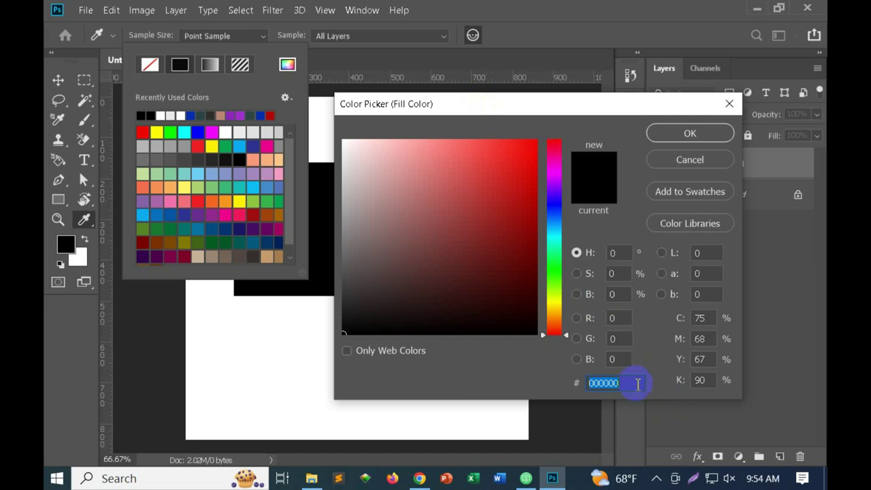
type("c6c6c")
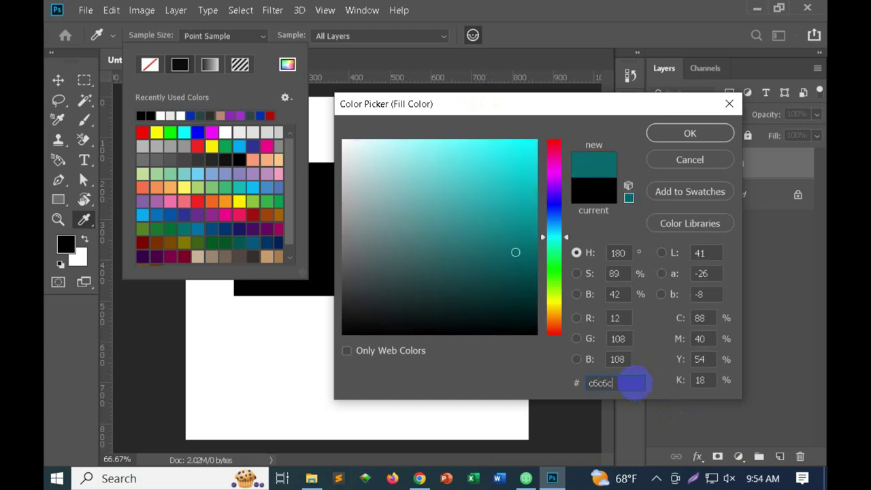
type("6")
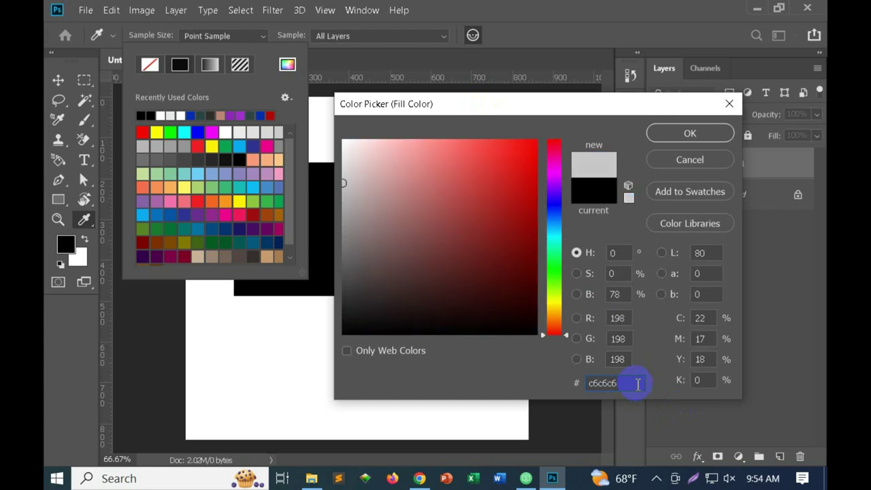
left_click(638, 384)
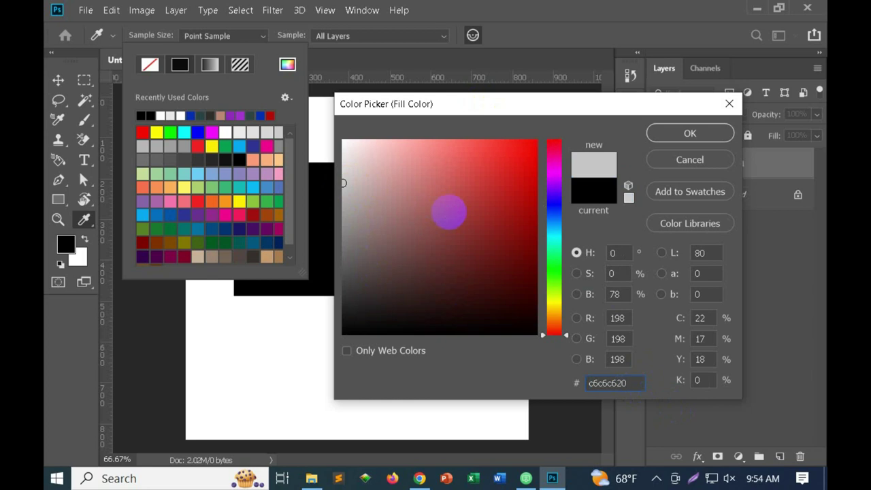
type("2A44")
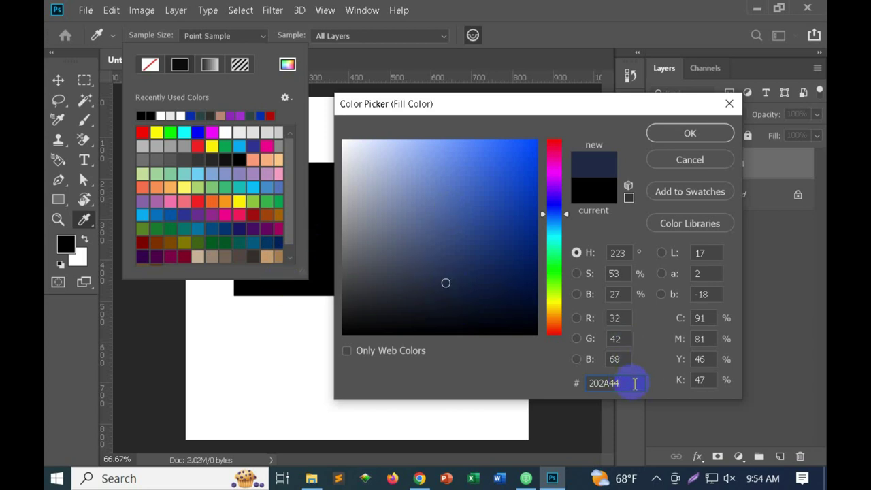
left_click(420, 477)
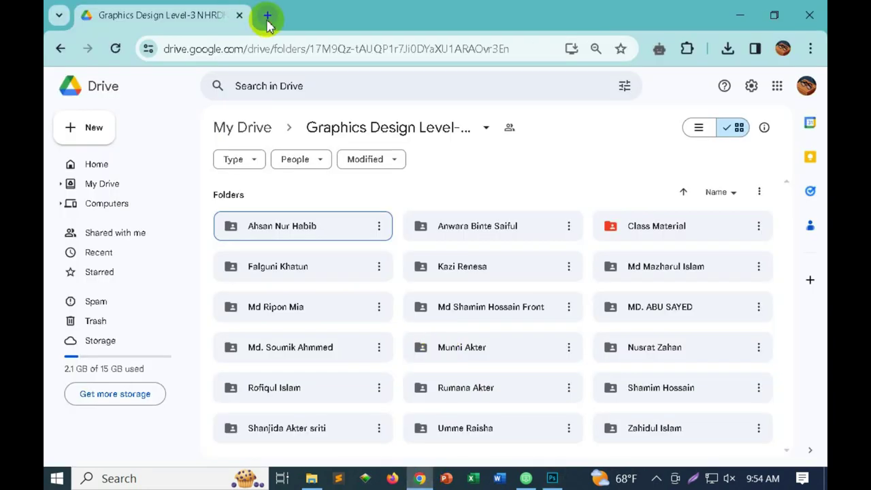
Search Google for 'navy color code rgb' in a new tab and select navy's hex code 000080
left_click(268, 15)
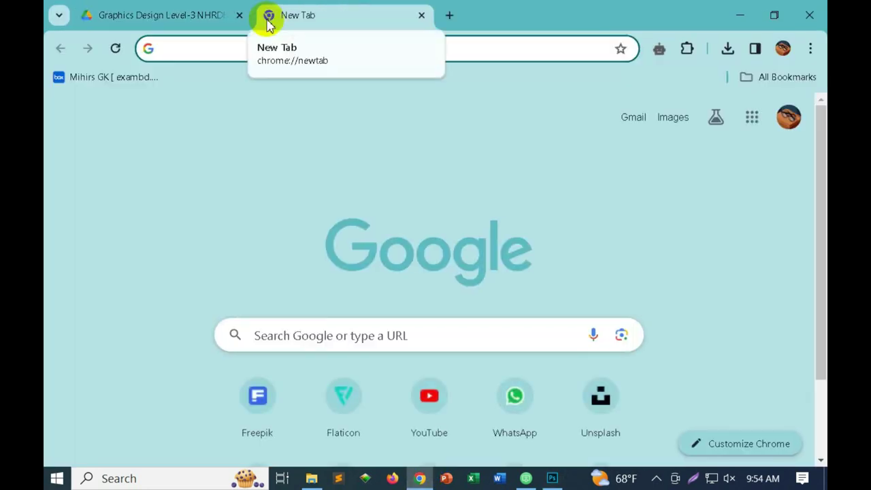
type("navy col")
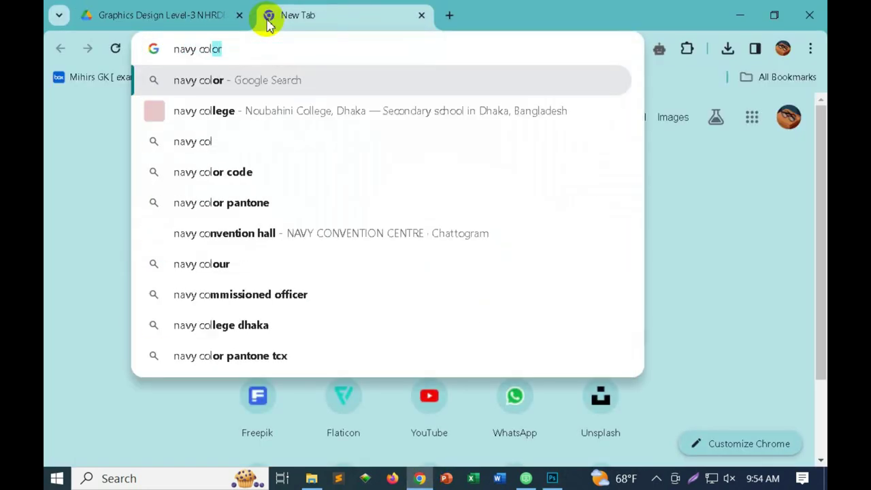
type("or")
key("Down")
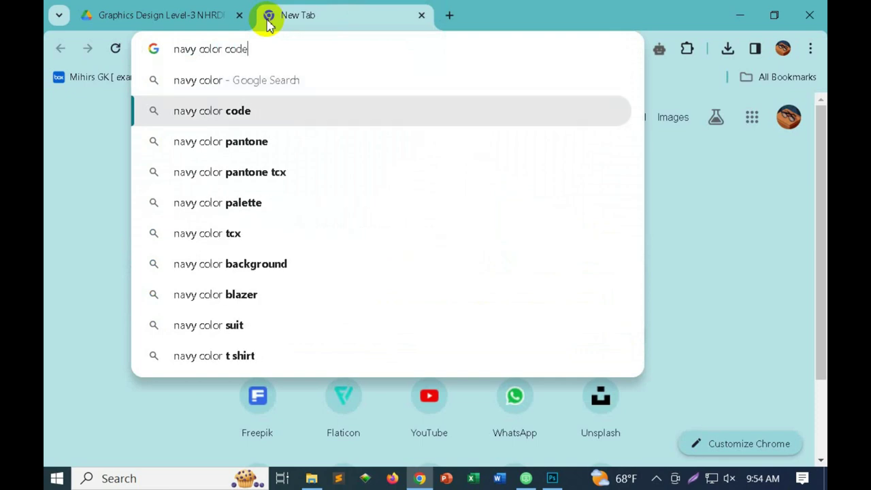
type("rg")
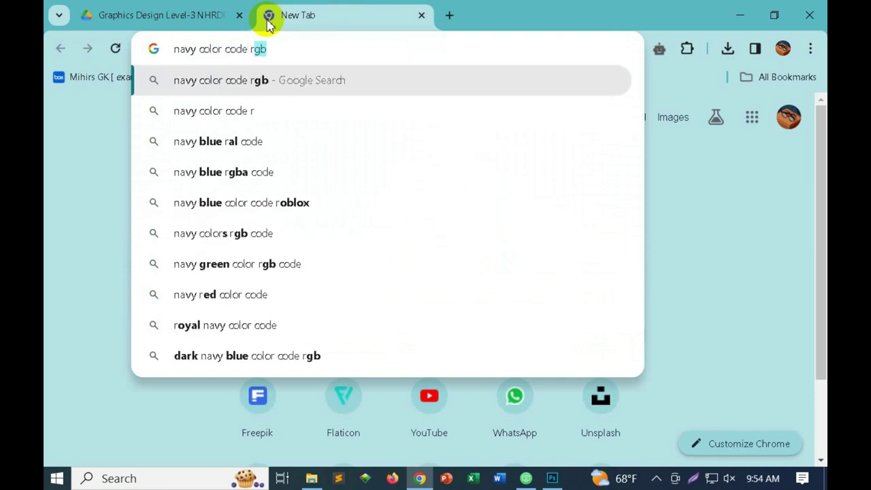
type("b")
key("Return")
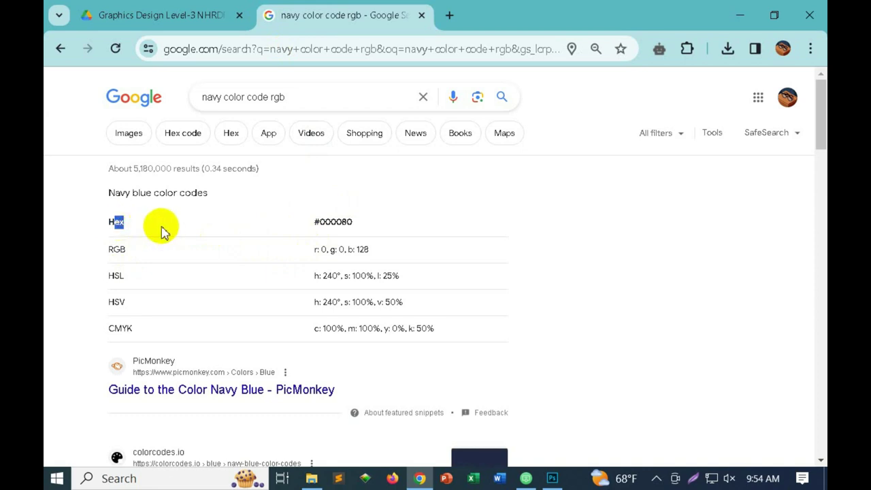
mouse_move(355, 226)
left_mouse_down()
mouse_move(321, 227)
mouse_move(370, 225)
mouse_move(323, 228)
left_mouse_up()
key("ctrl+c")
left_click(321, 228)
left_click(356, 228)
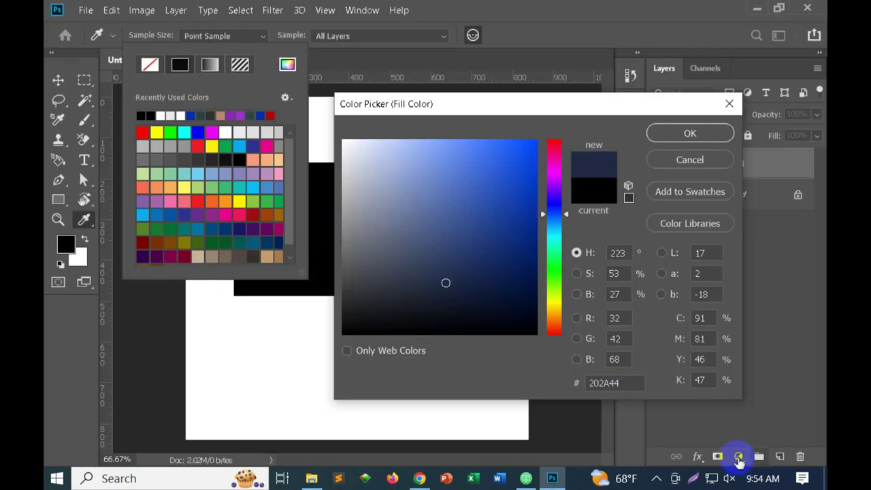
Paste 000080 into the hex field to fill the rectangle navy, then return to Chrome
key("ctrl+v")
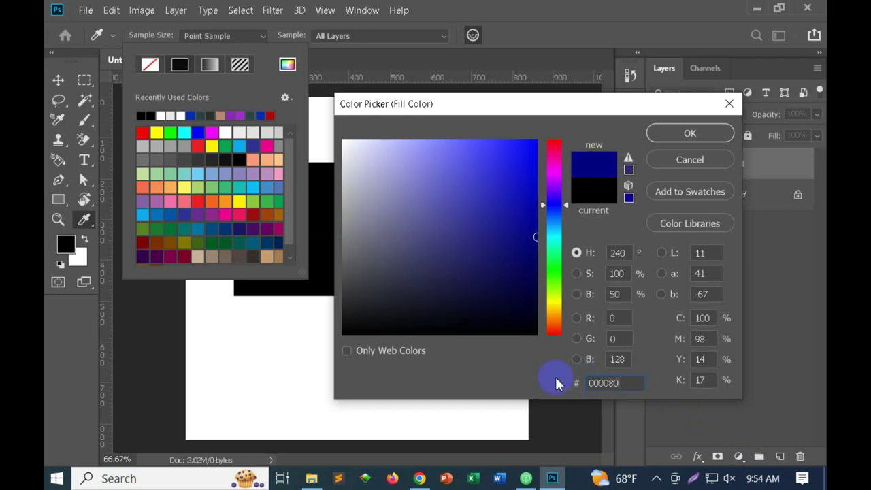
left_click(657, 137)
left_click(53, 82)
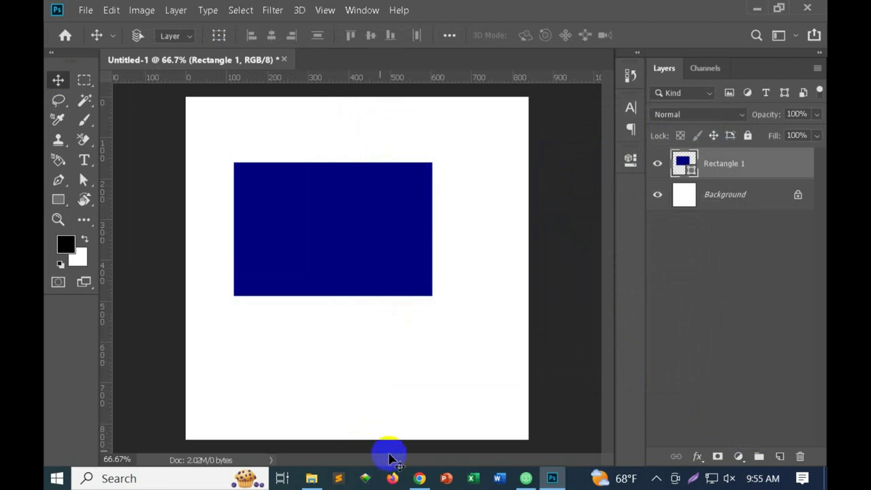
left_click(420, 478)
Search 'burnt orange color code rgb' and select its CSS hex code cc5500, then return to Photoshop
left_click_drag(221, 95, 194, 109)
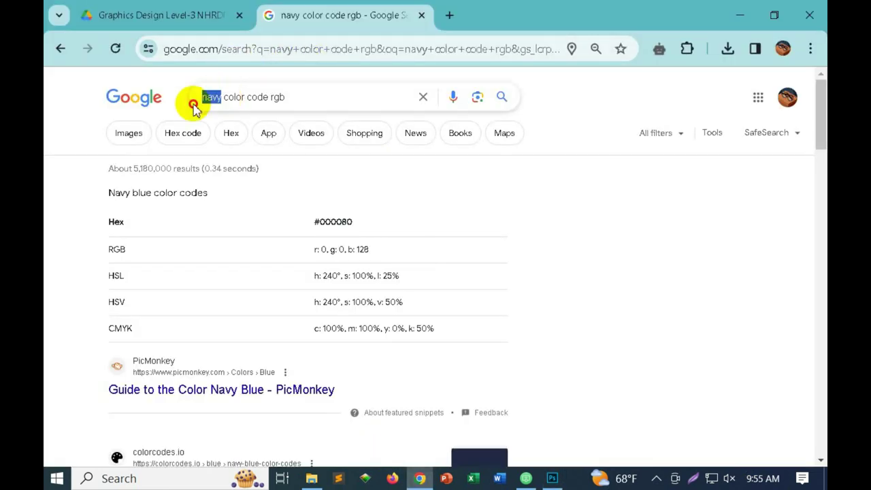
type("burn ")
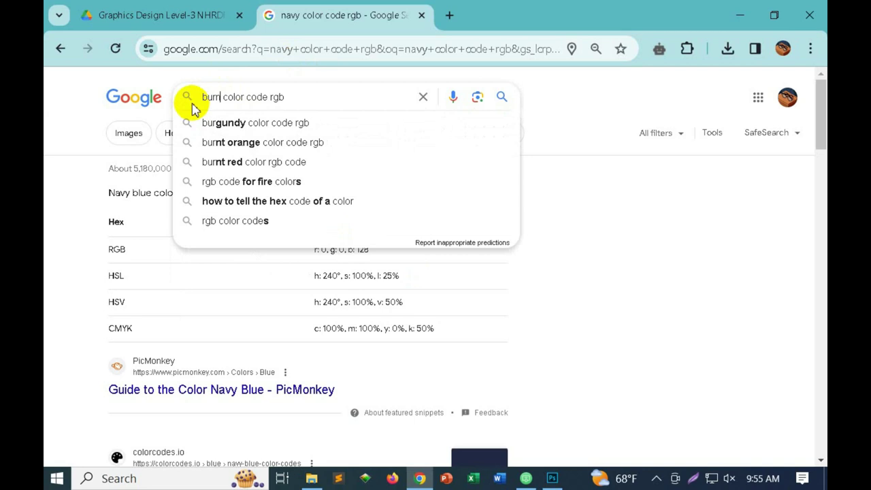
type("oragne")
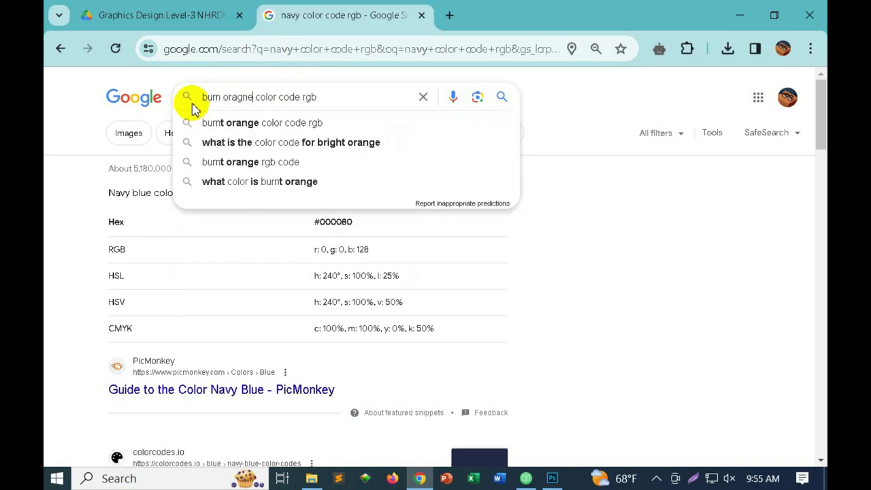
left_click(249, 123)
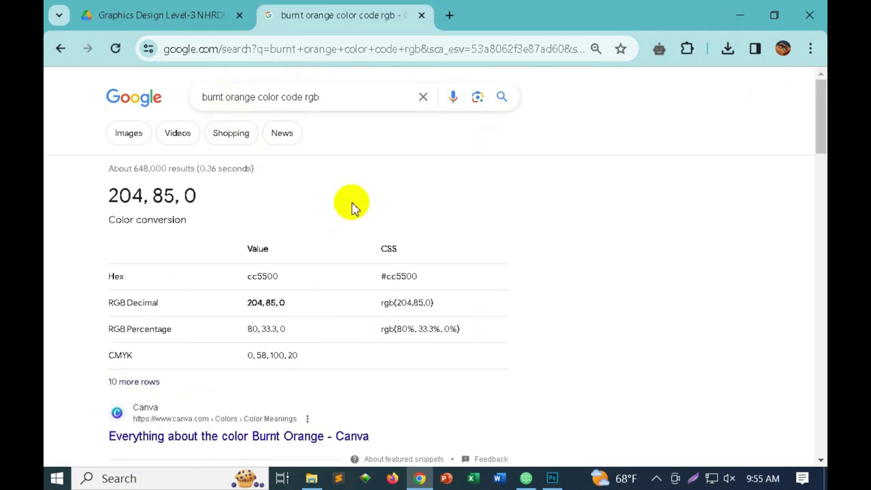
left_click_drag(280, 277, 243, 278)
left_click(284, 277)
left_click_drag(416, 276, 386, 276)
key("ctrl+c")
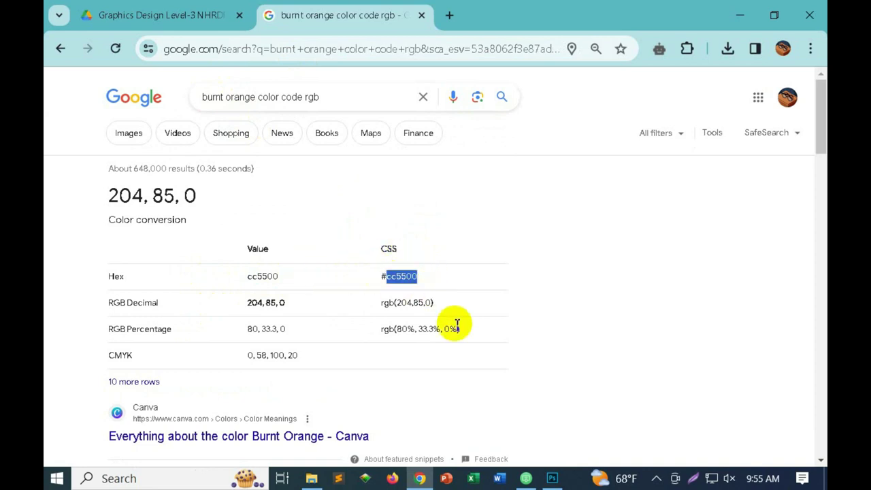
left_click(552, 478)
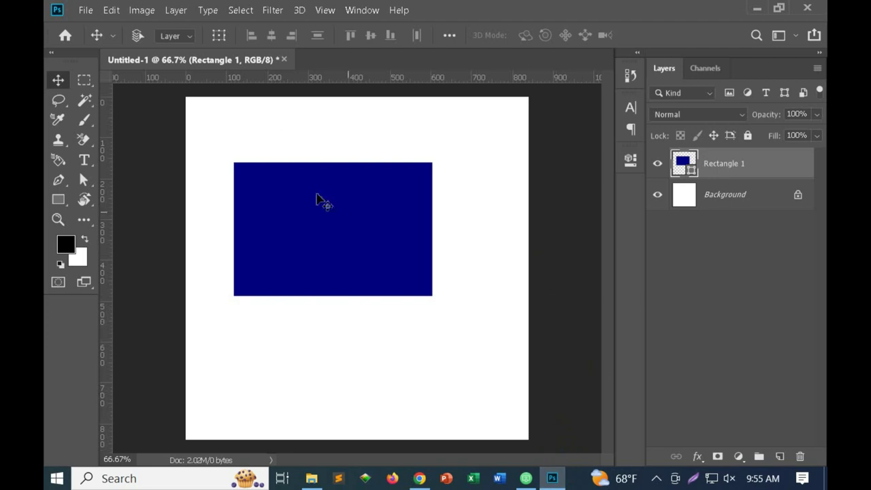
Refill Rectangle 1 with burnt orange by pasting cc5500 into its colour, then return to the browser
double_click(692, 174)
key("ctrl+v")
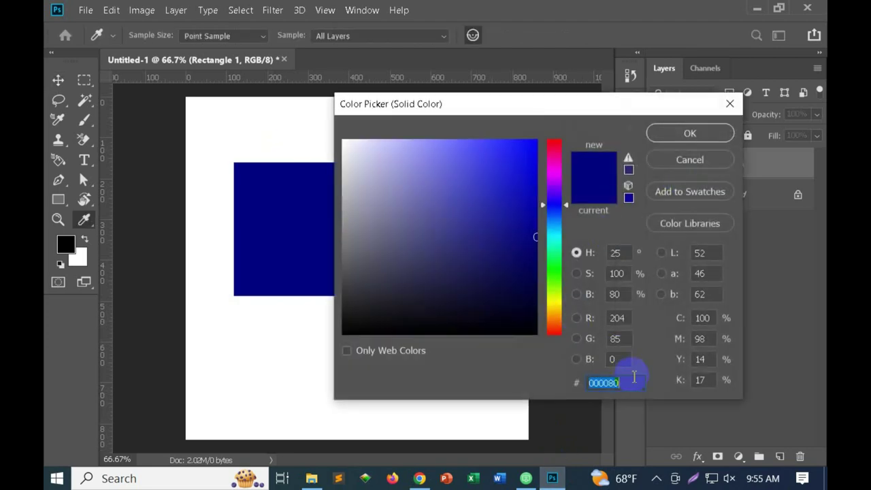
key("Return")
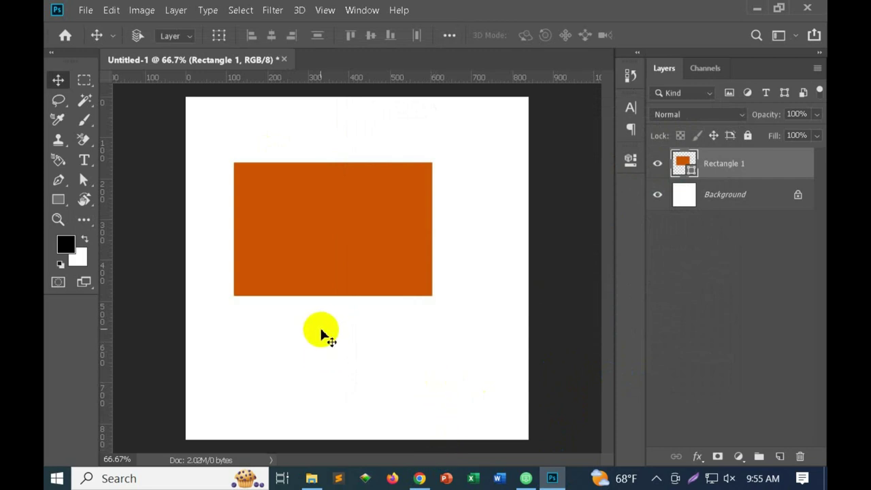
left_click(419, 476)
Search for 'pink' in a new tab, then go back to the burnt orange results tab
left_click(450, 15)
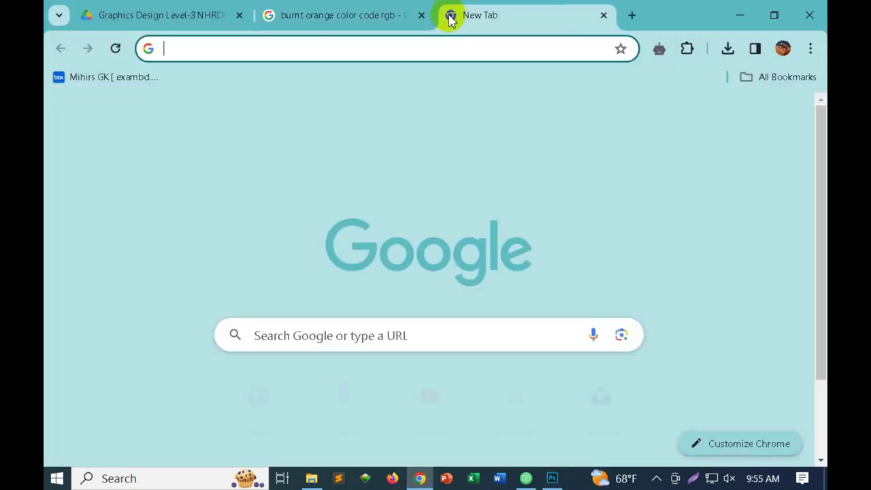
type("pink")
key("Return")
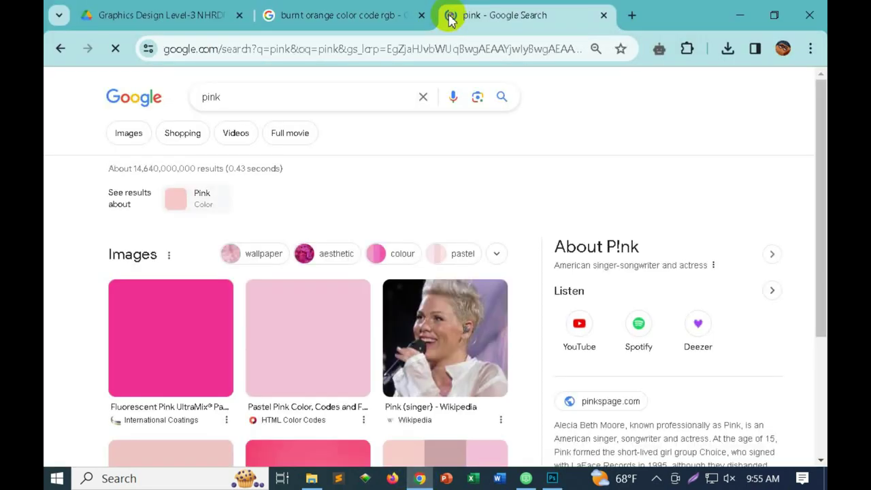
left_click(135, 327)
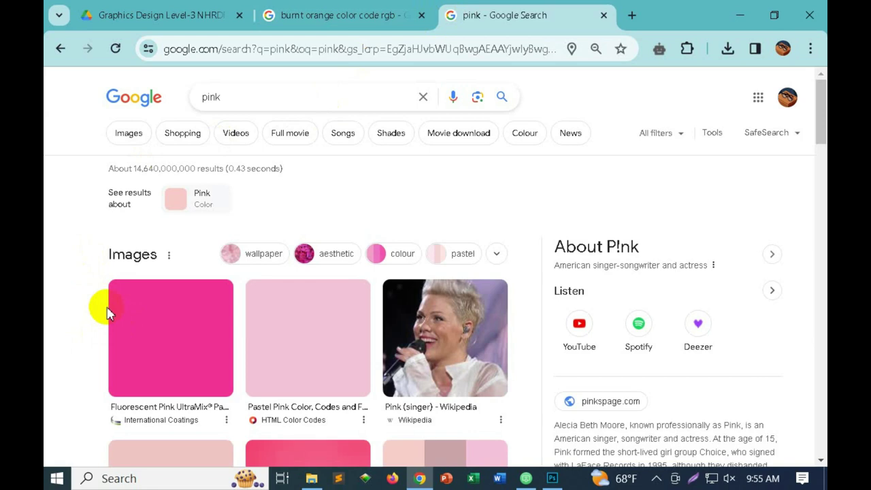
left_click(343, 17)
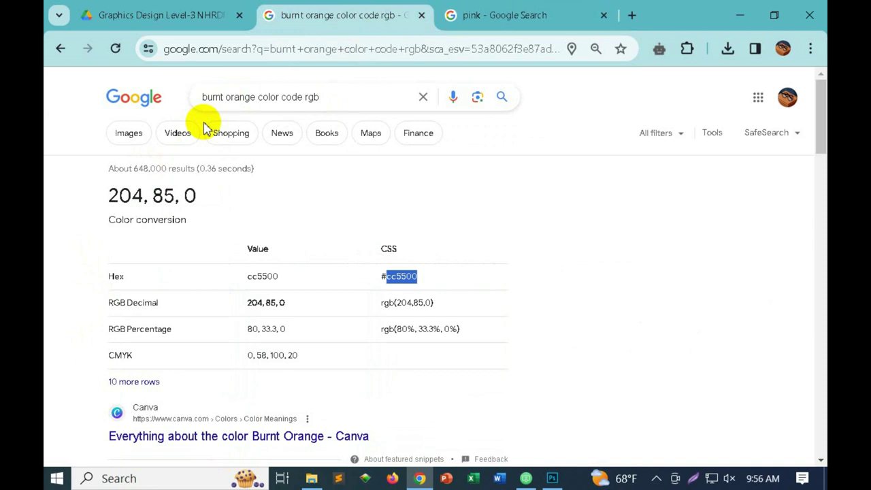
Find the ColorPick Eyedropper extension in the Chrome Web Store and add it to Chrome
left_click(633, 13)
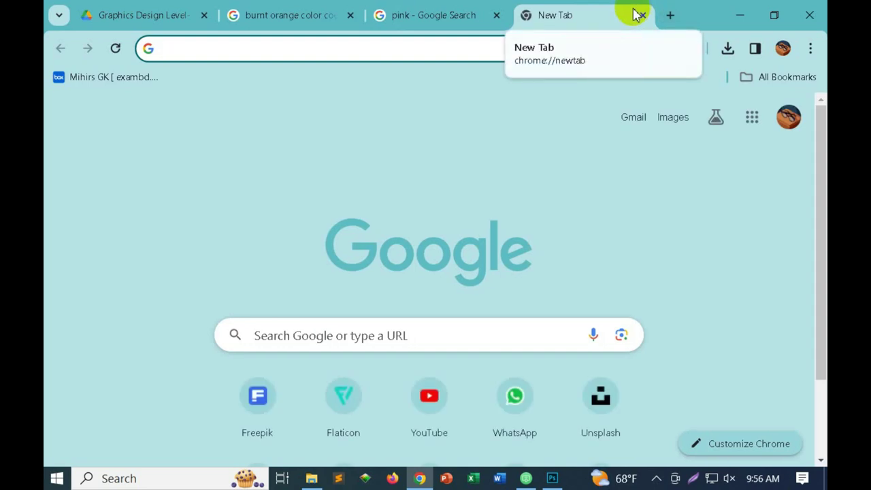
type("col")
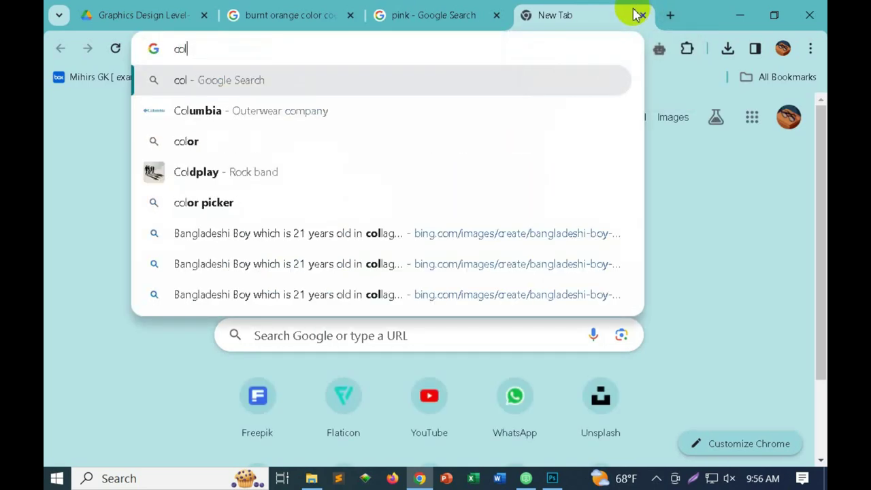
type("o")
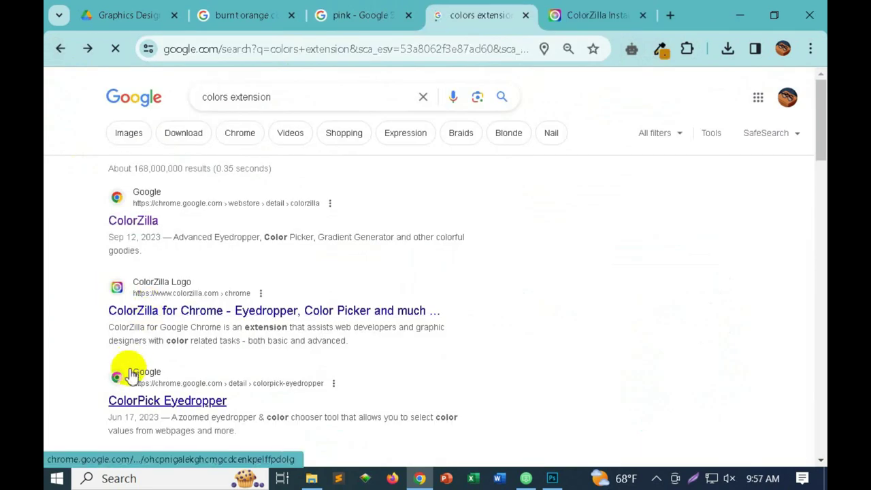
scroll(123, 381, "down", 2)
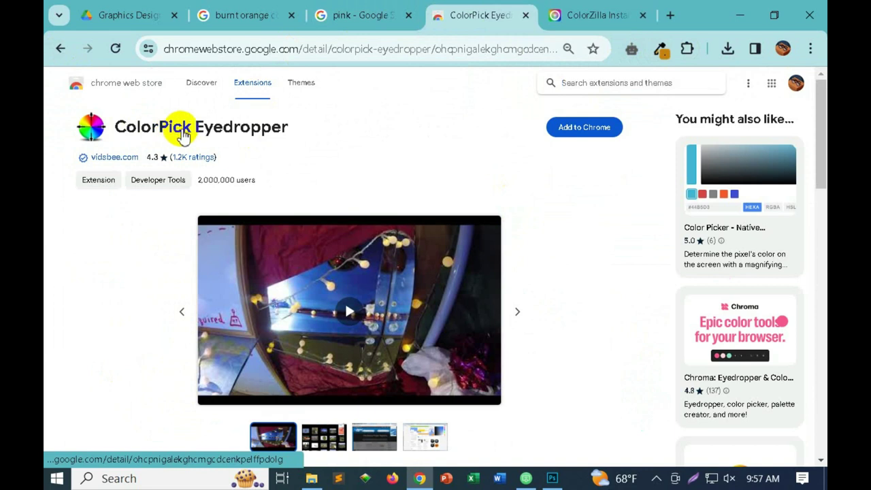
left_click(592, 130)
left_click(482, 186)
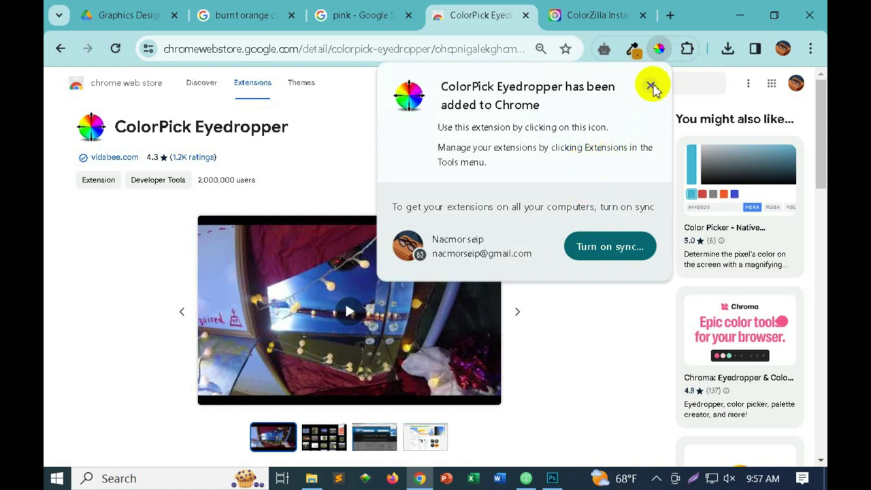
Pin ColorPick Eyedropper to the Chrome toolbar and go to the ColorZilla Installed page
left_click(659, 49)
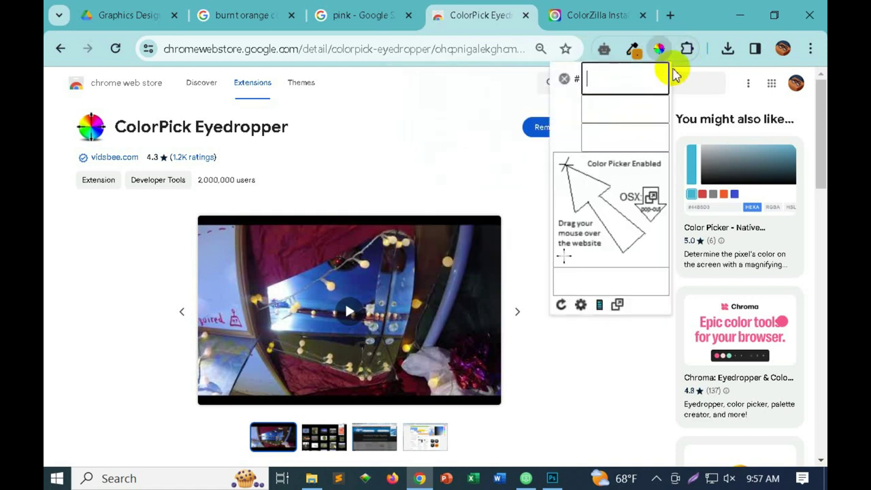
left_click(684, 54)
left_click(684, 49)
left_click(635, 166)
left_click(613, 12)
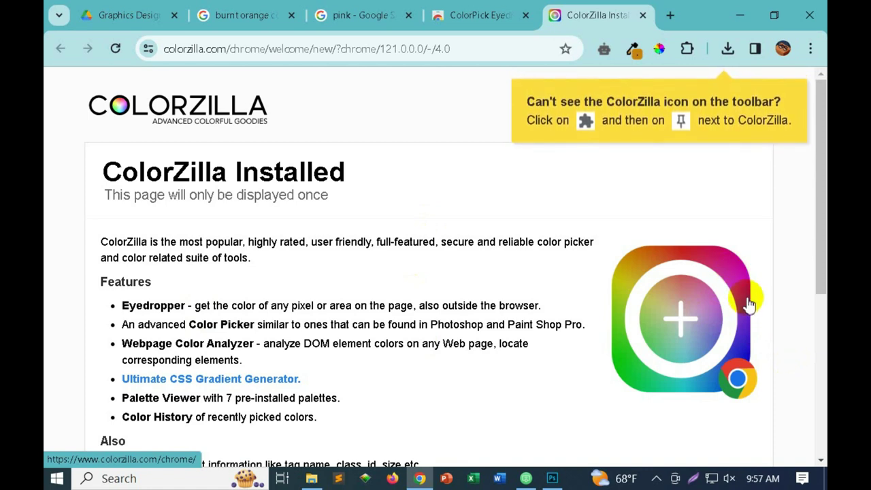
Sample the ColorZilla logo's amber with ColorPick Snap Mode and copy its hex C47C12
left_click(659, 49)
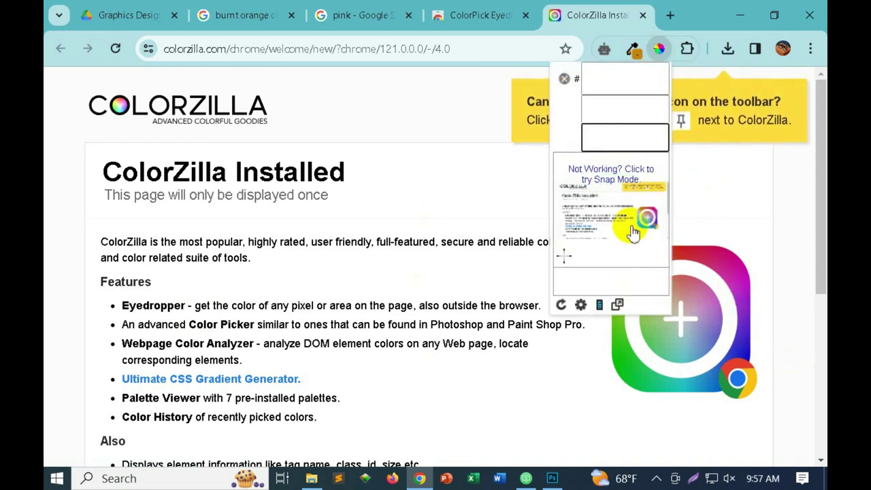
left_click(632, 229)
scroll(686, 281, "down", 3)
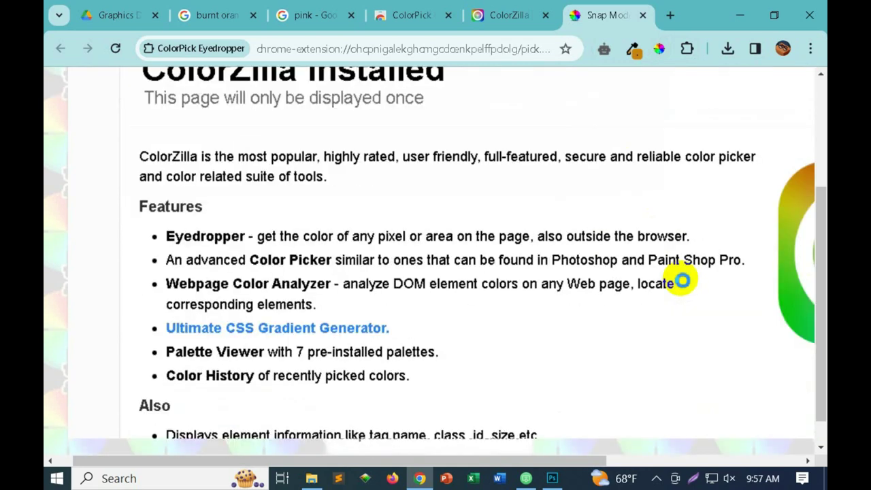
left_click_drag(515, 461, 626, 462)
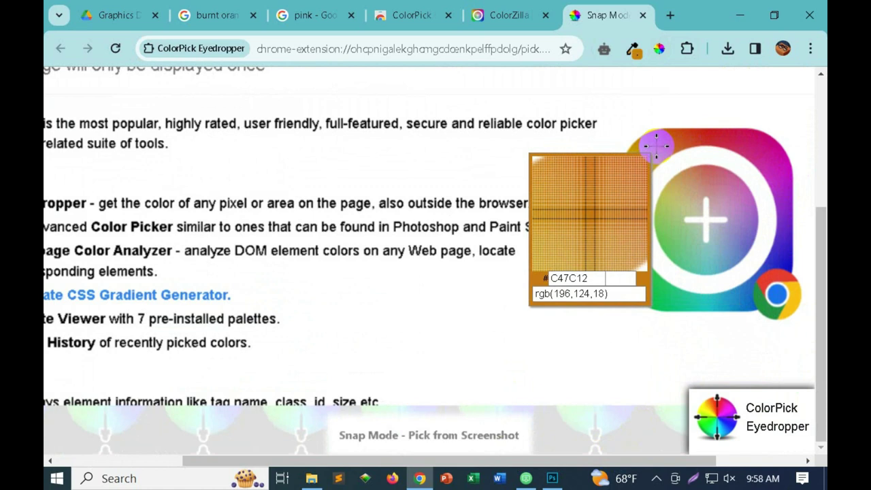
left_click(655, 145)
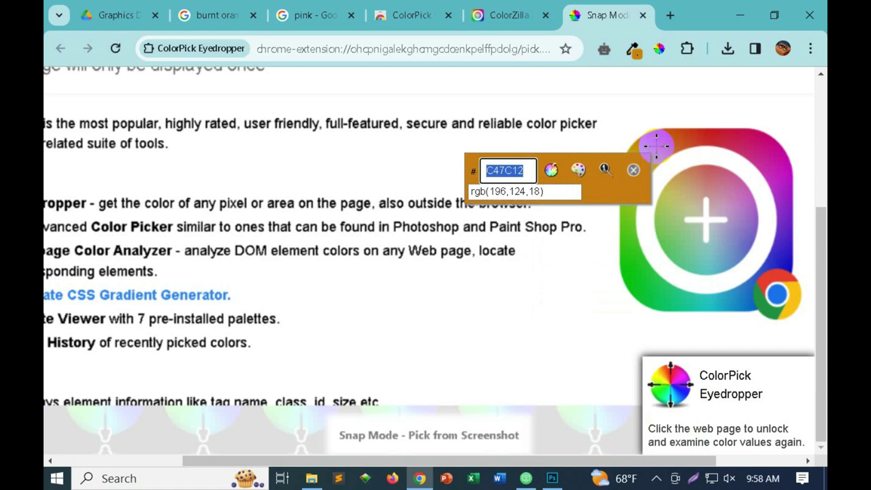
right_click(504, 174)
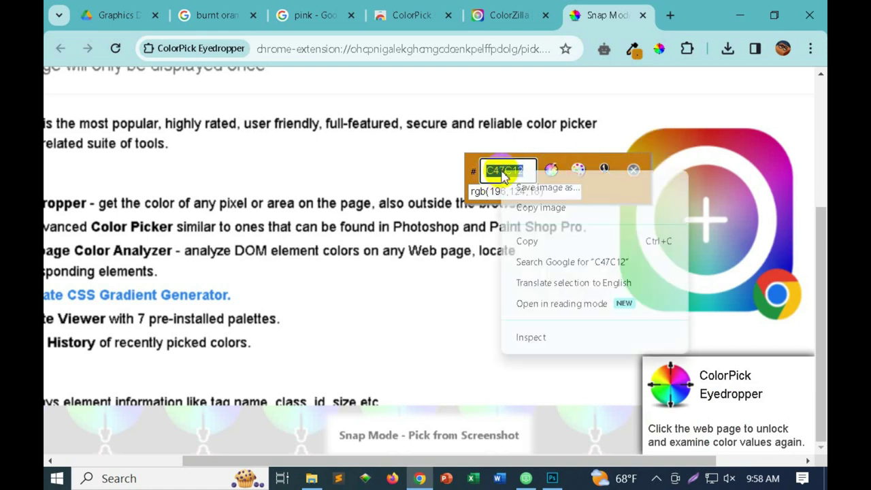
left_click(543, 242)
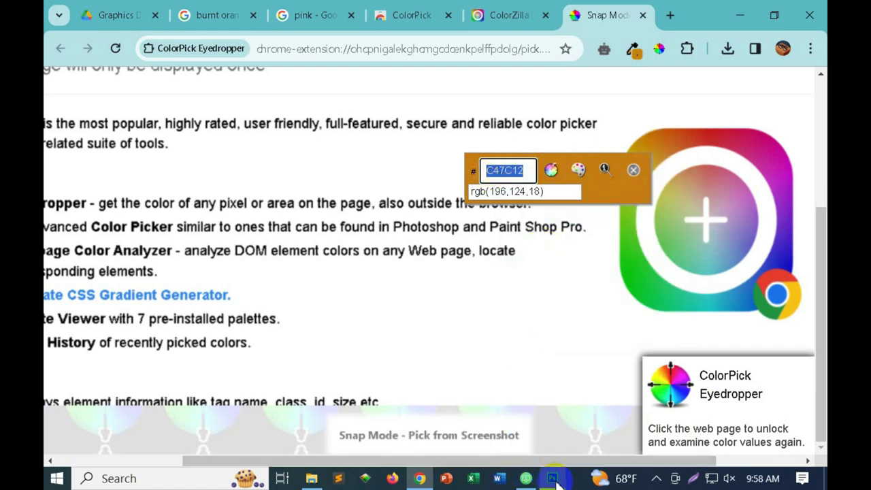
Paste C47C12 as Rectangle 1's fill colour in Photoshop, then return to Chrome
left_click(552, 478)
double_click(691, 174)
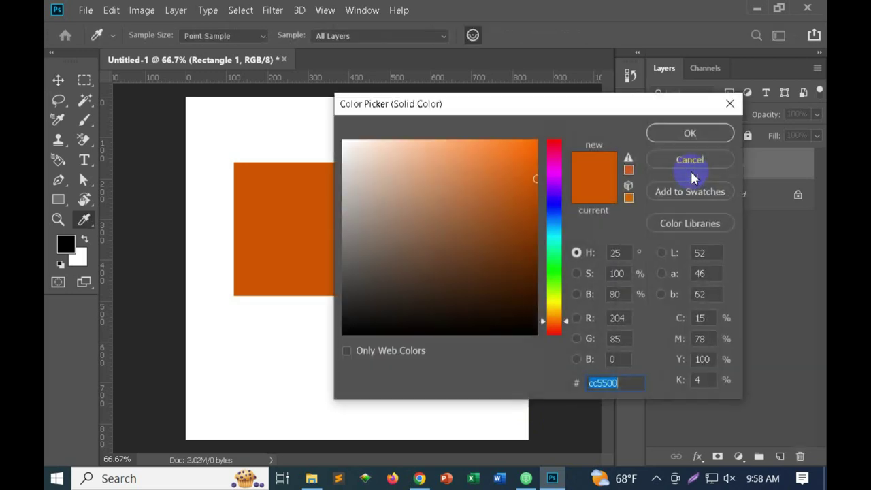
key("ctrl+v")
key("Return")
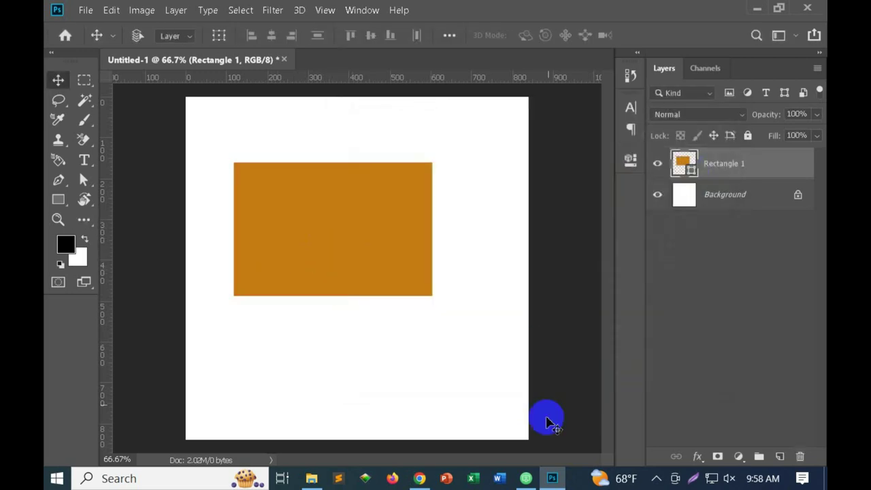
left_click(420, 480)
Close the ColorZilla, snapshot, pink, burnt orange and ColorPick store tabs, leaving the Drive folder showing
left_click(509, 15)
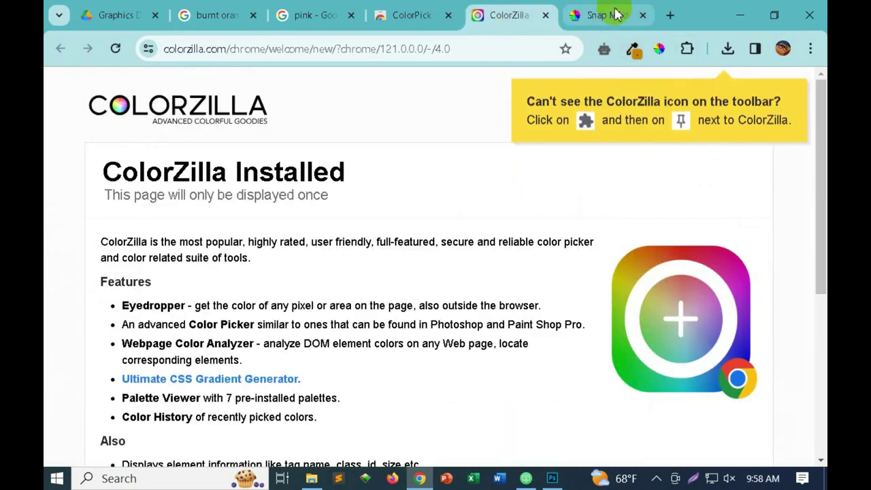
left_click(410, 11)
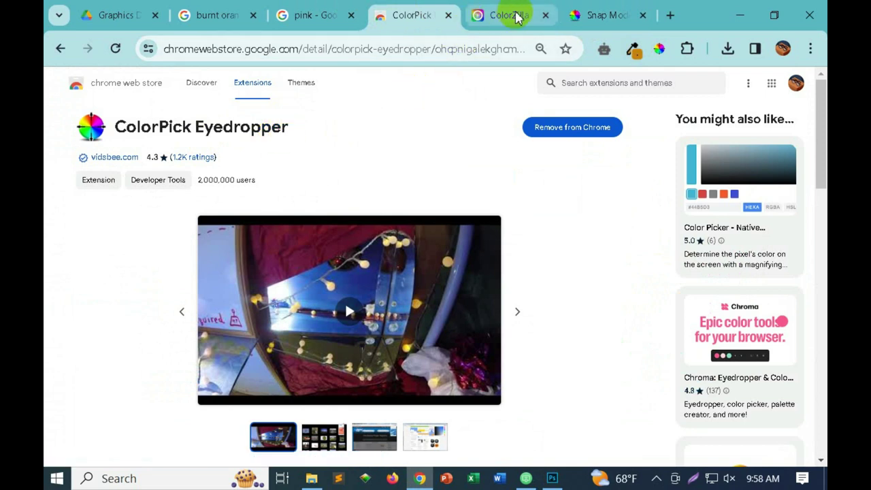
left_click(546, 15)
left_click(546, 15)
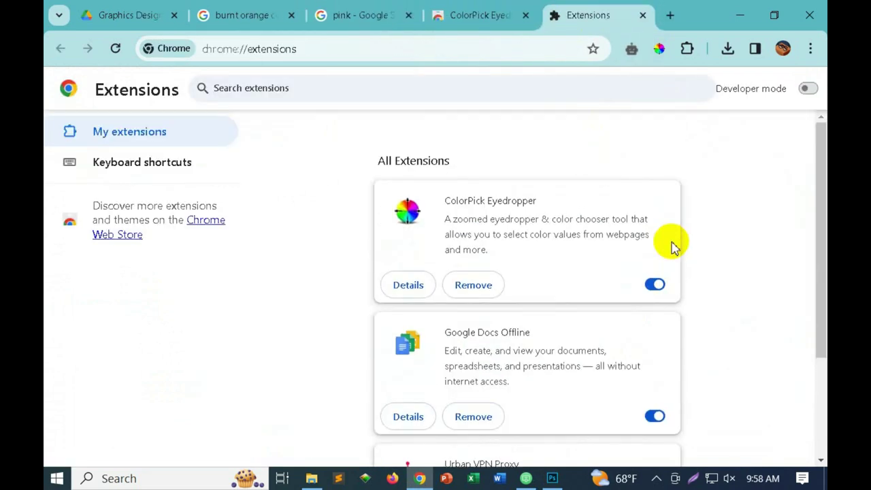
scroll(715, 263, "down", 3)
left_click(477, 13)
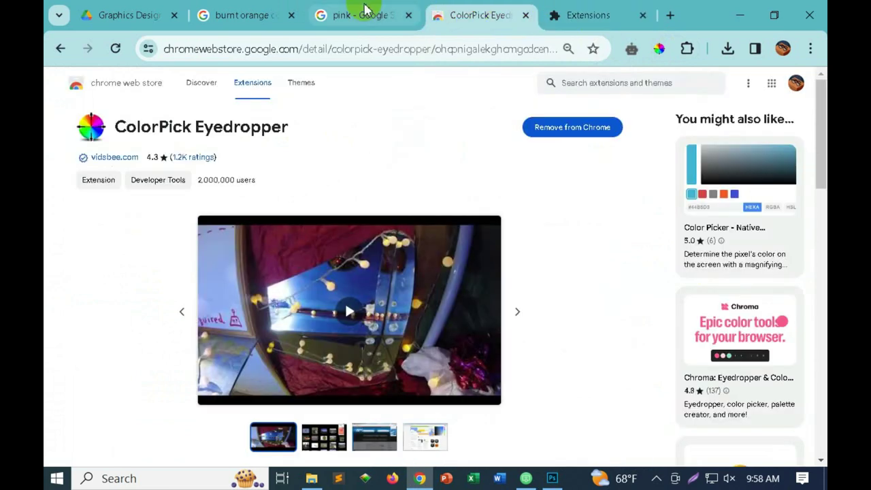
left_click(357, 15)
left_click(409, 16)
left_click(289, 16)
left_click(360, 14)
left_click(289, 16)
In the Graphics Design Drive folder, open a student's 18.02.2024 folder, then back out
left_click(152, 21)
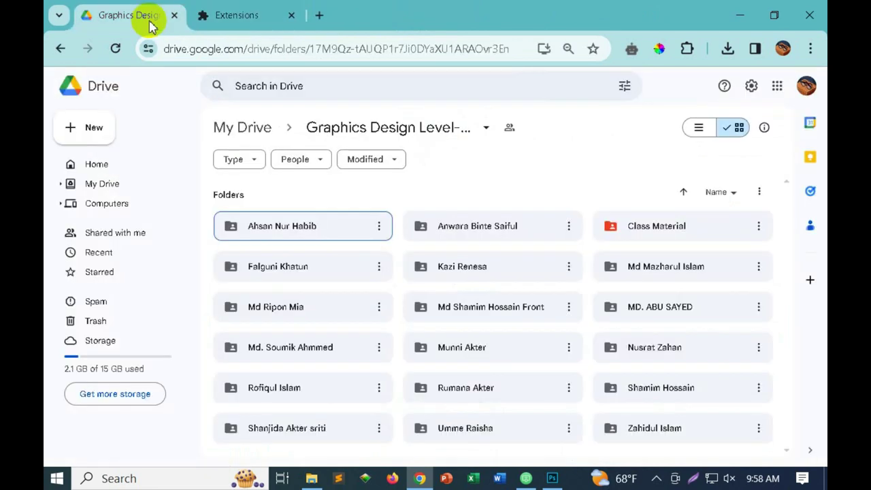
double_click(476, 225)
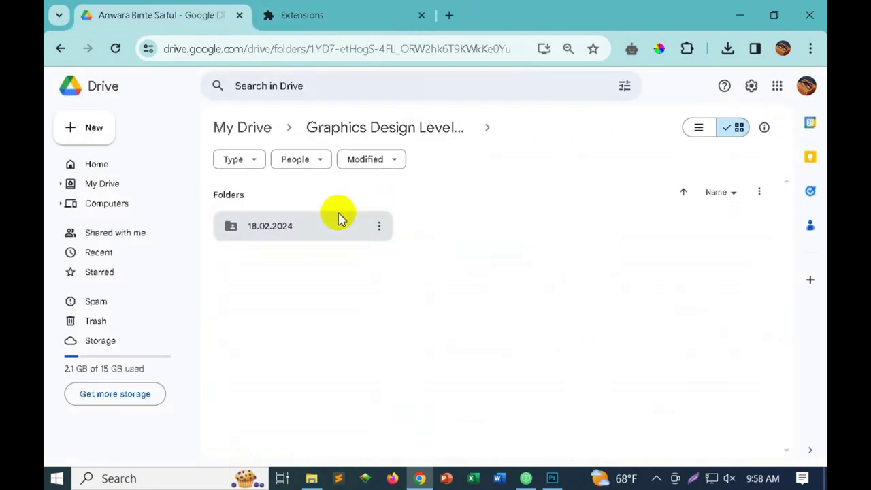
double_click(340, 219)
left_click(60, 48)
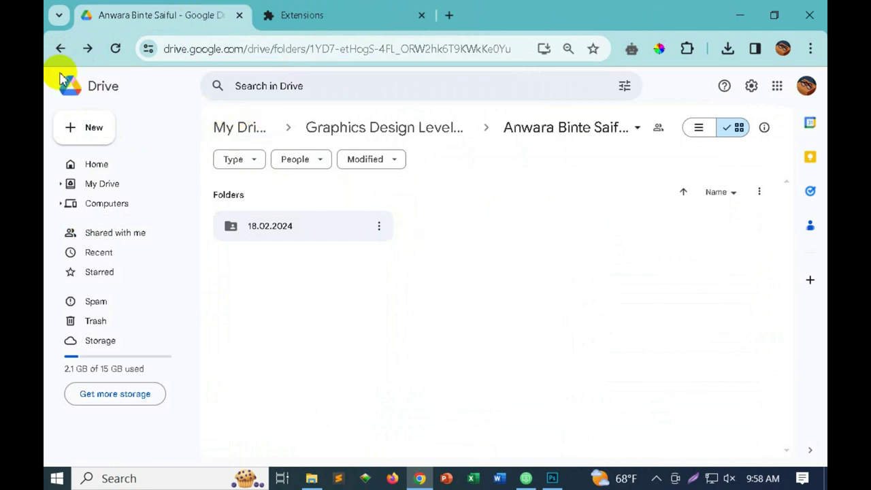
left_click(61, 49)
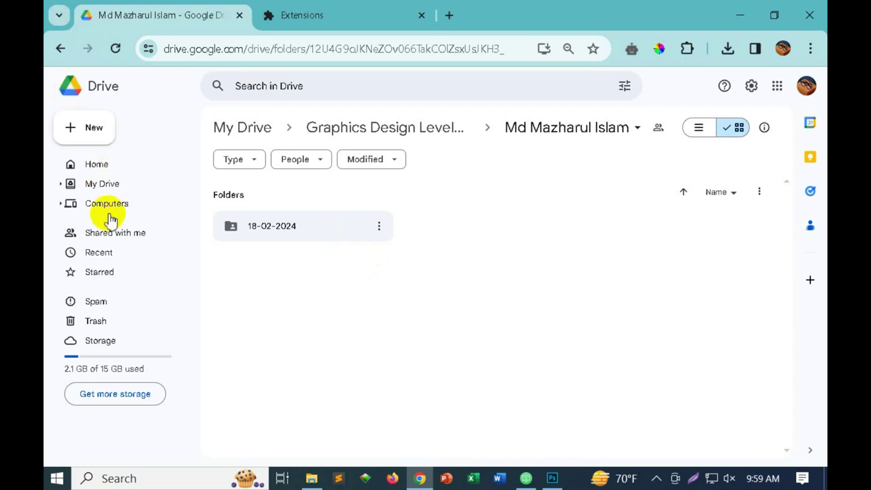
Check another student's 18-02-2024 folder, then return to the student folder list
left_click(60, 49)
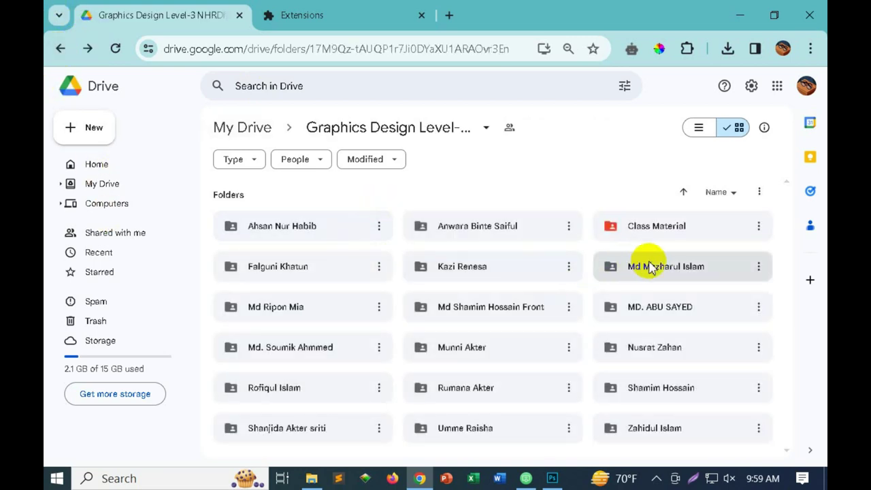
double_click(645, 264)
double_click(315, 231)
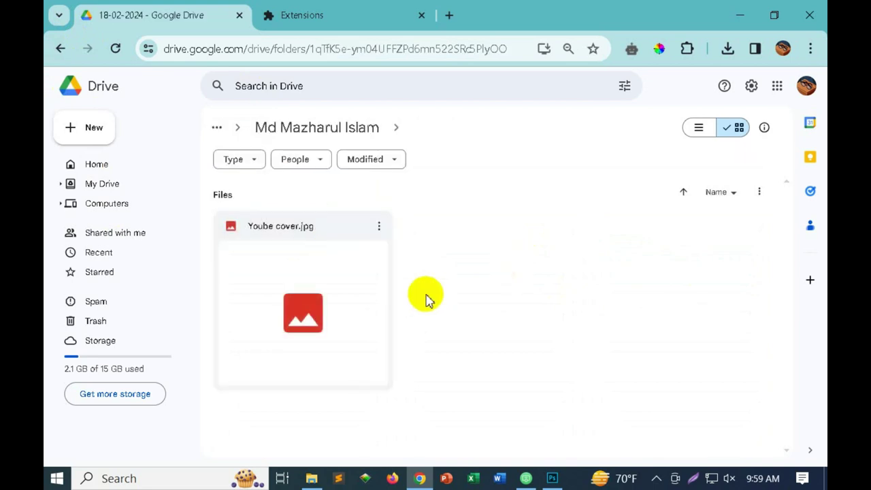
left_click(60, 49)
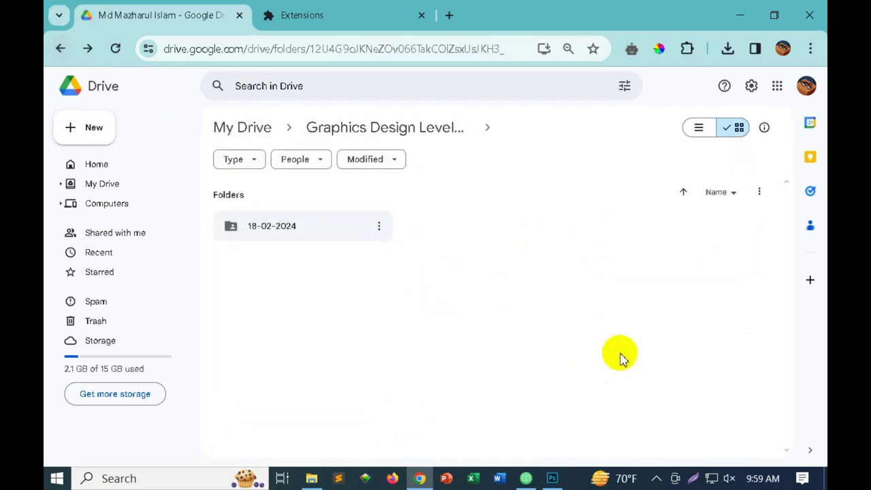
left_click(59, 53)
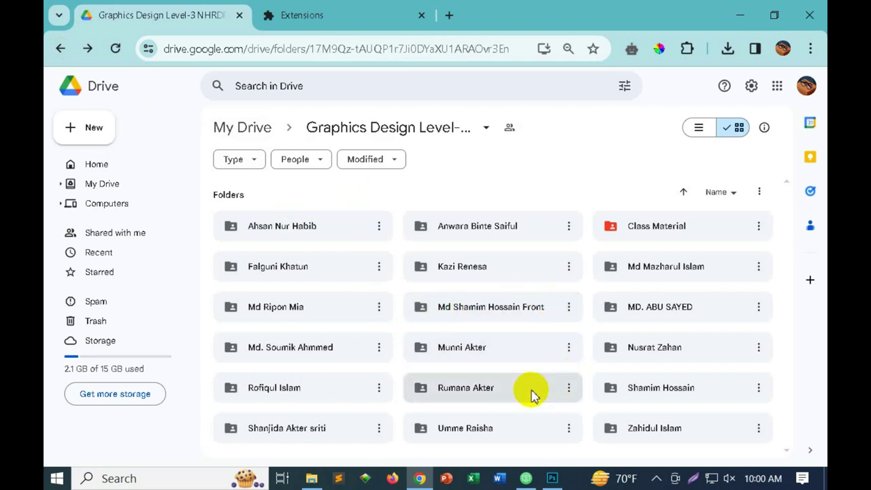
Open a third student's 19-02-24 folder, then preview hw flyer 1.jpg from 20-02-24
double_click(322, 385)
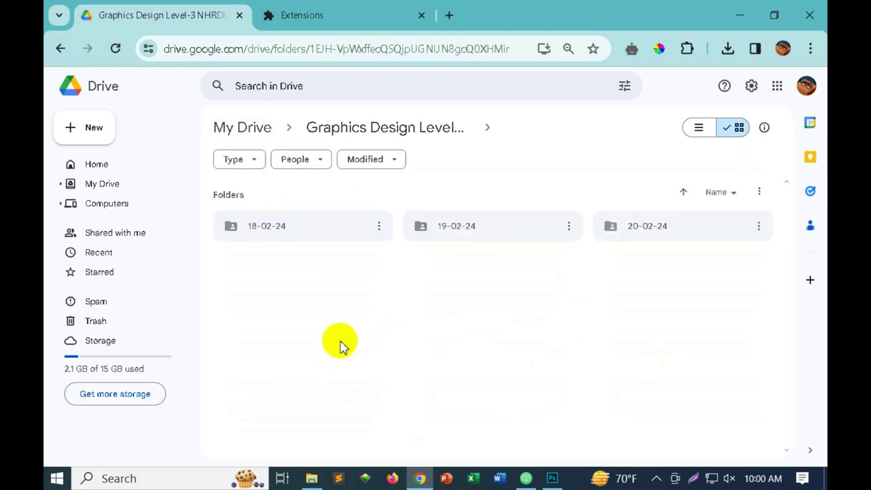
double_click(531, 227)
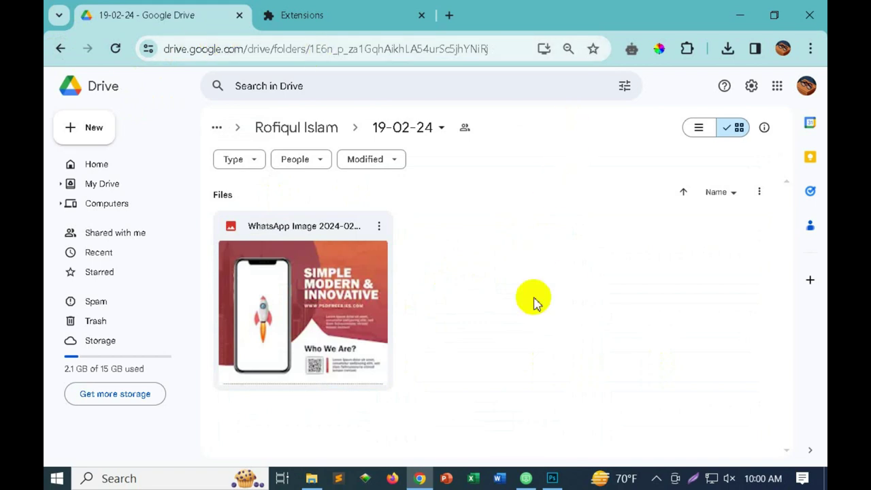
left_click(61, 52)
double_click(663, 241)
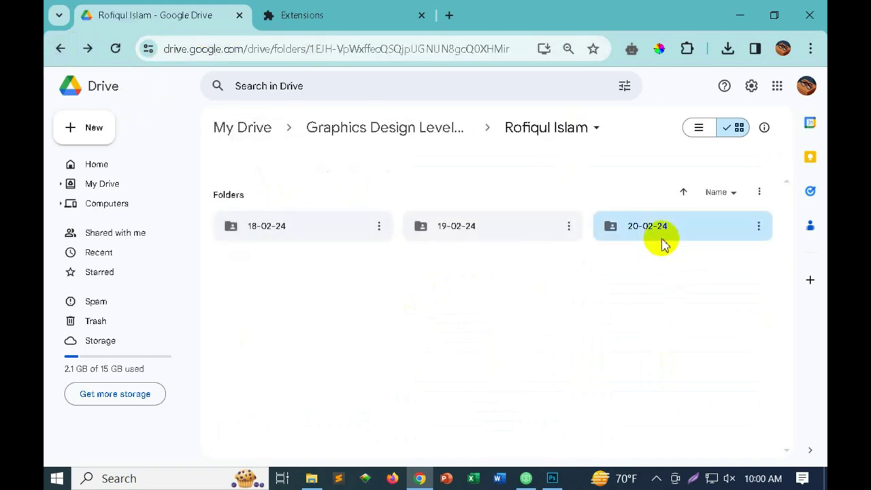
double_click(328, 307)
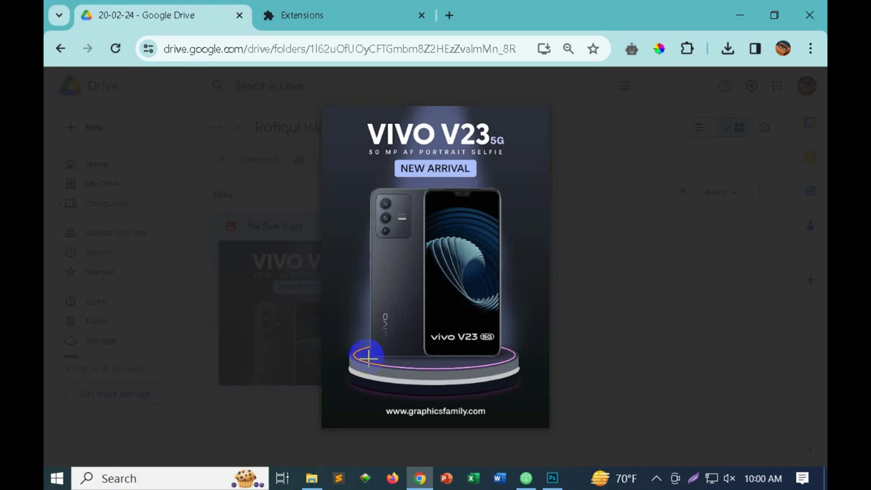
Close the AirDroid Cast window over the Google Drive flyer preview
left_click(553, 478)
left_click(588, 11)
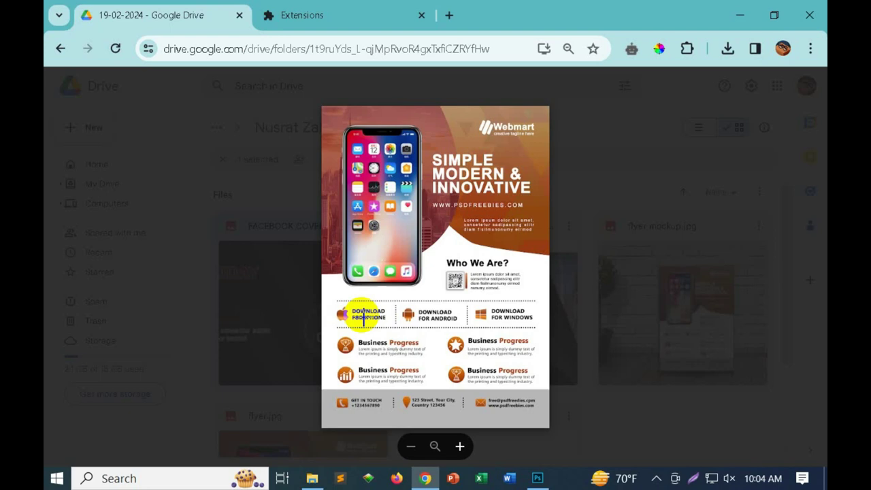
Search for lovepik in a new tab and open the Lovepik website
left_click(448, 15)
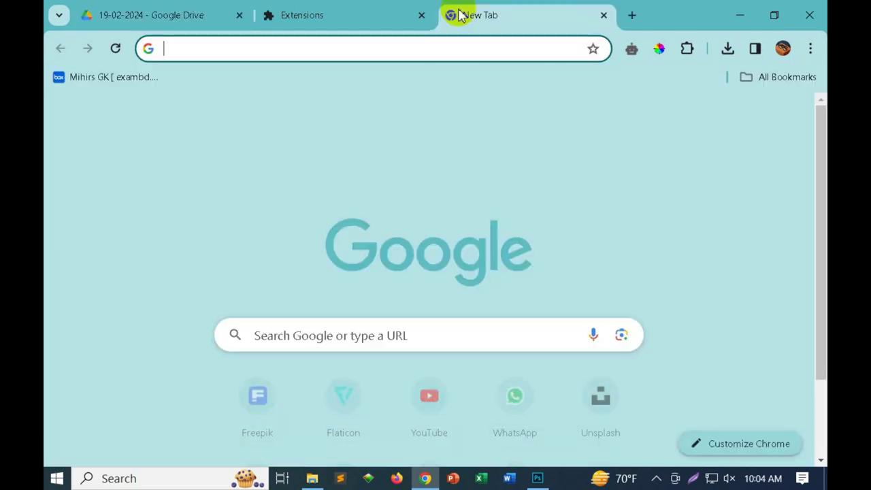
type("lovepik")
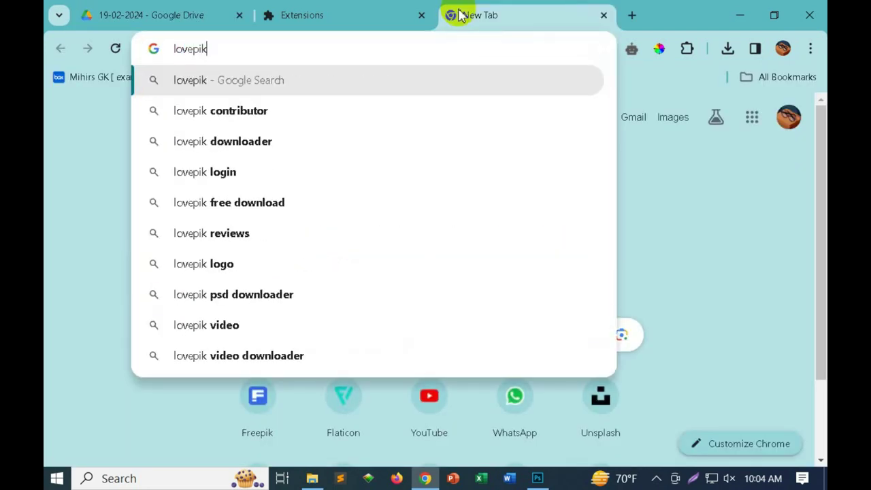
key("Return")
left_click(244, 225)
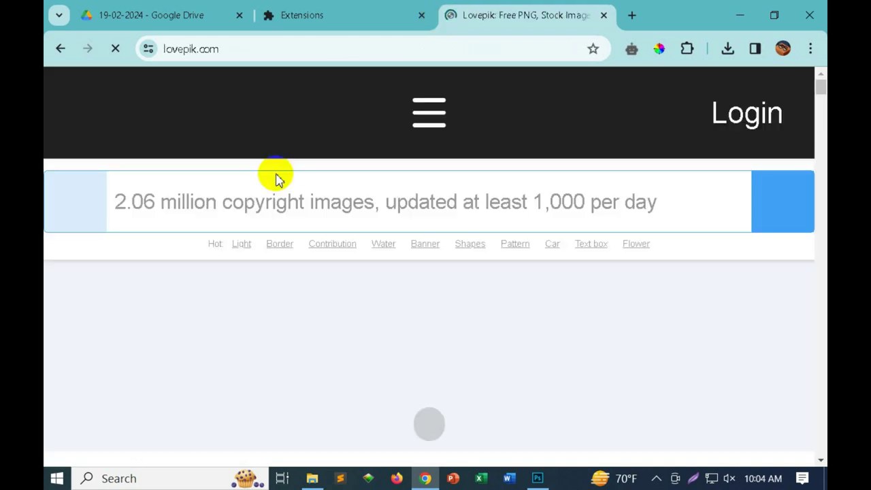
Close the Extensions tab, dismiss the Google sign-in prompt, and zoom the page to 90%
left_click(421, 15)
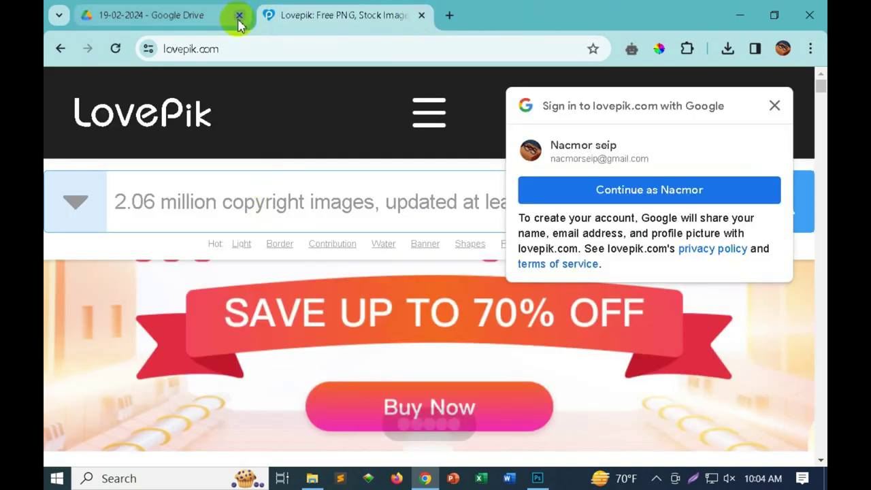
left_click(775, 106)
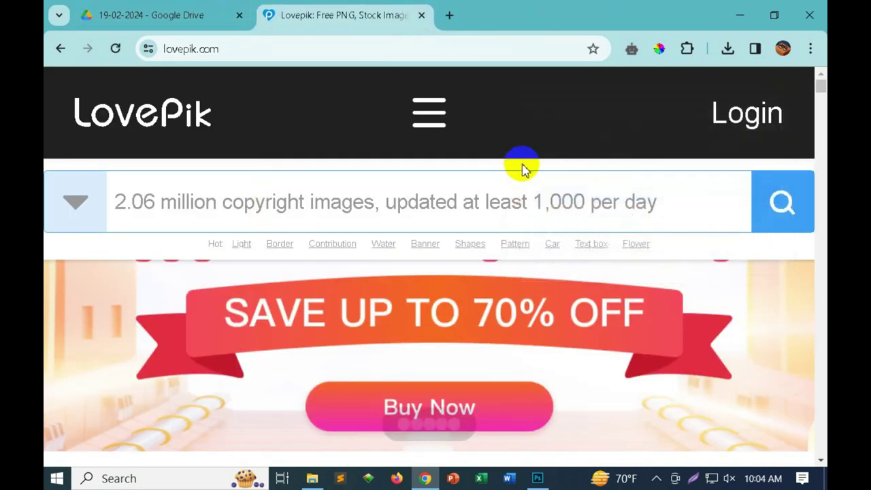
key("ctrl+minus")
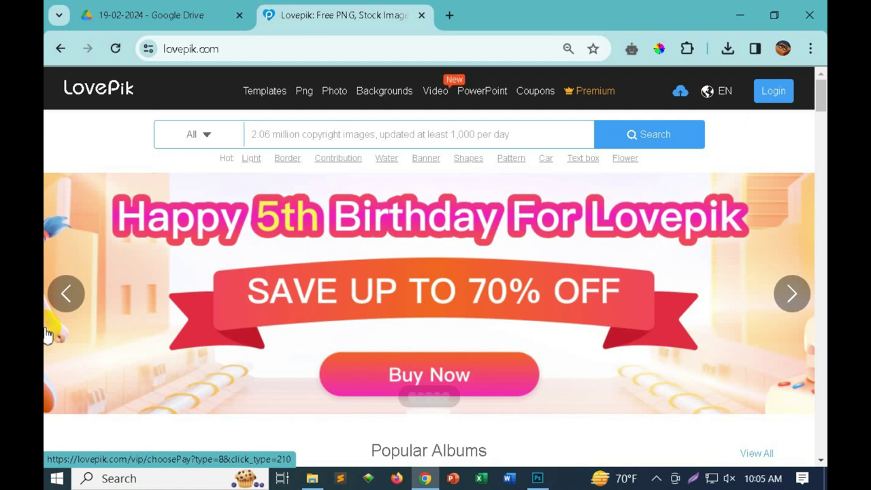
left_click(782, 49)
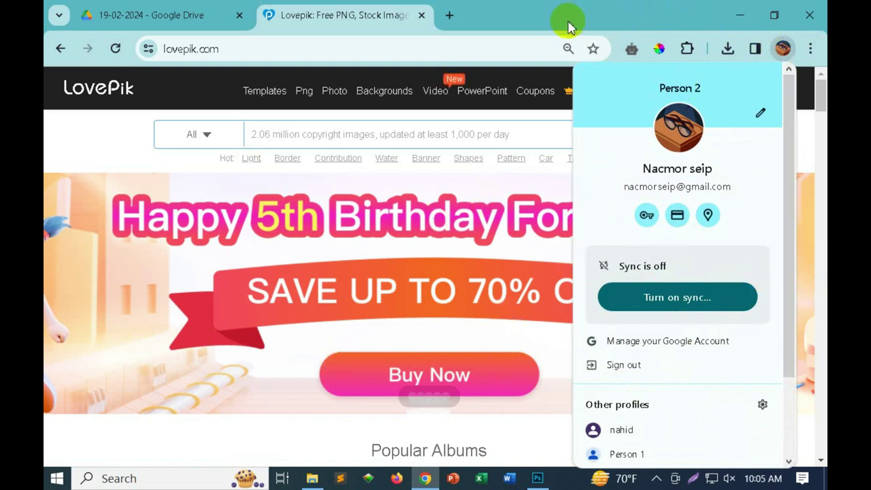
left_click(811, 48)
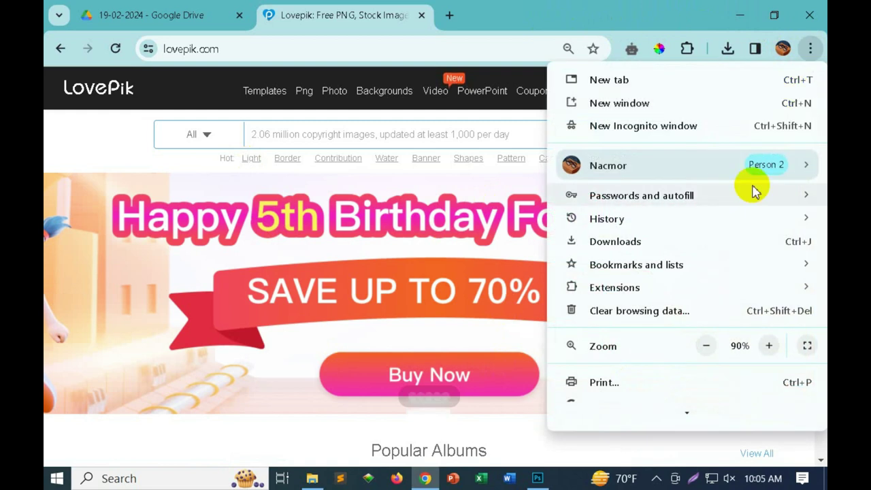
Unlock, reveal and copy the saved airdroid.com password in Password Manager, then close that tab
mouse_move(641, 196)
left_click(402, 197)
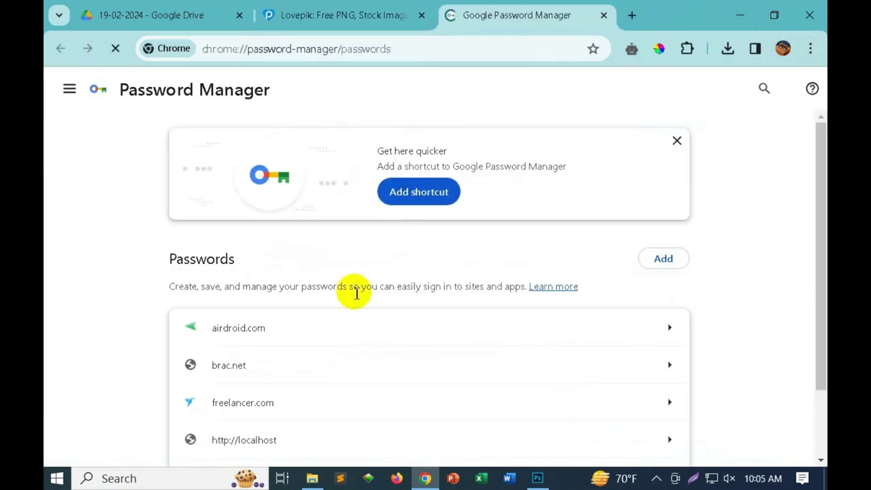
scroll(357, 297, "down", 2)
scroll(353, 313, "up", 2)
scroll(349, 327, "down", 2)
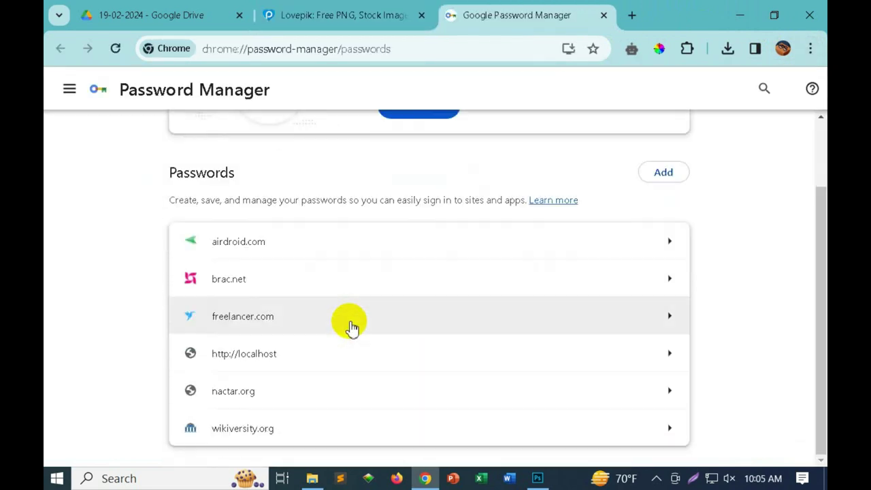
scroll(351, 328, "up", 2)
left_click(312, 329)
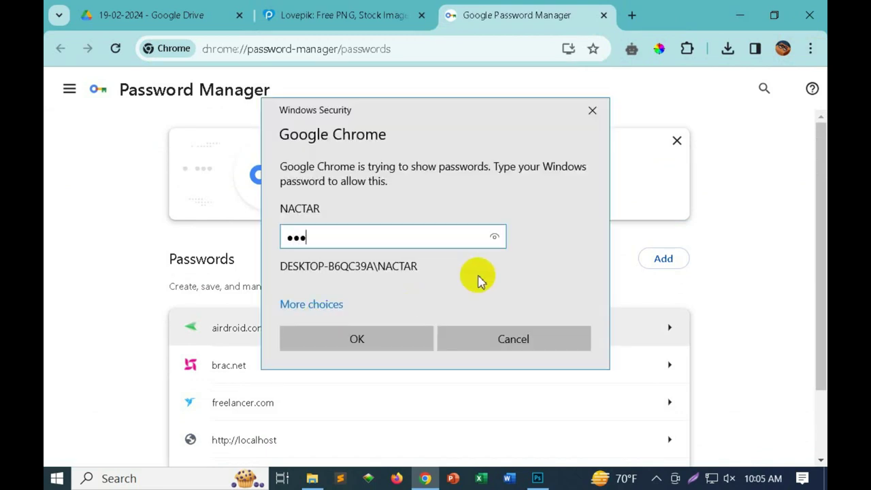
key("Return")
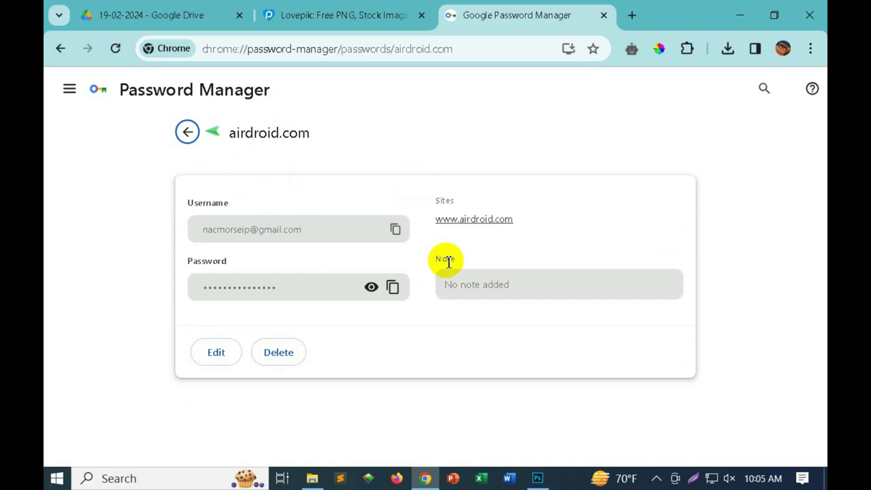
left_click(392, 286)
left_click(374, 287)
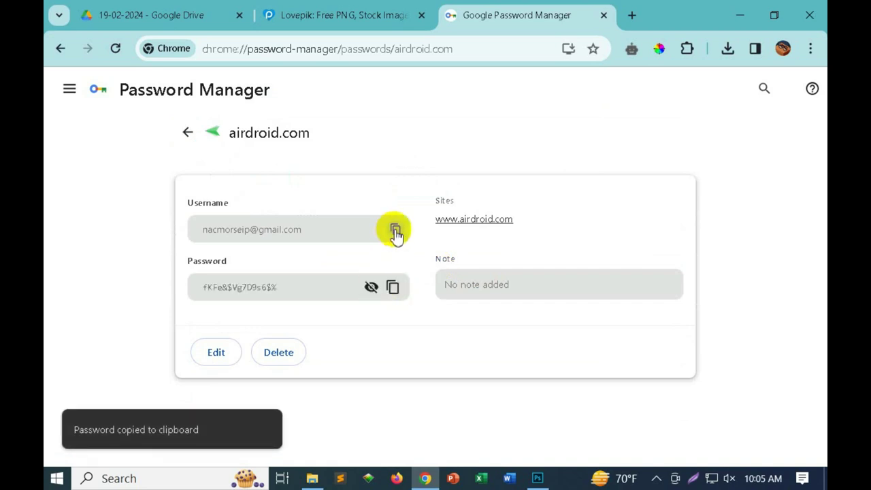
left_click(603, 15)
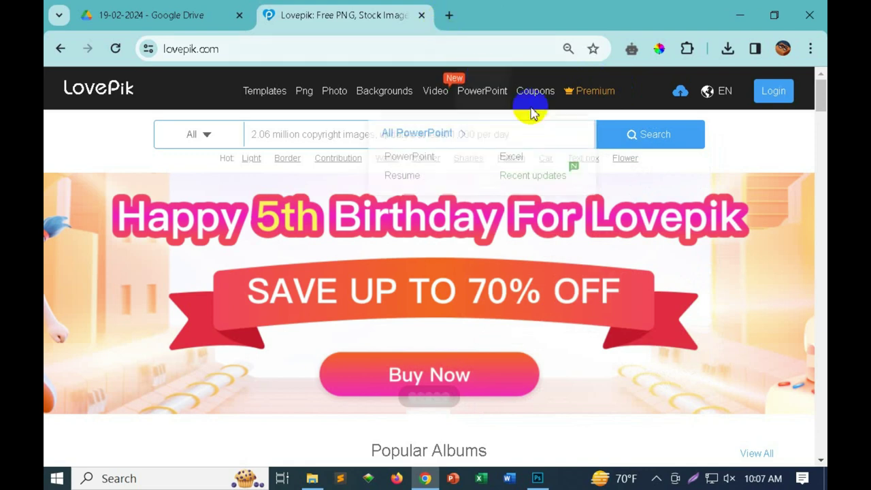
scroll(672, 174, "down", 5)
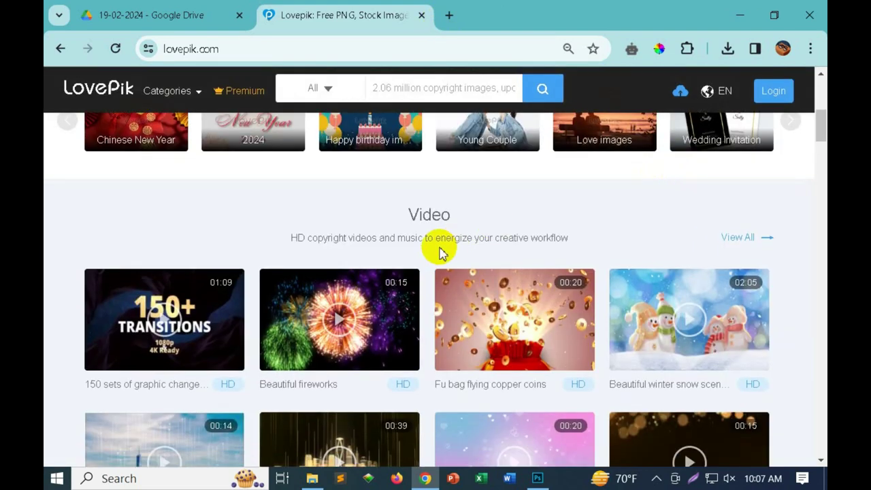
scroll(438, 250, "down", 2)
scroll(443, 253, "down", 3)
scroll(437, 253, "up", 6)
scroll(439, 252, "up", 2)
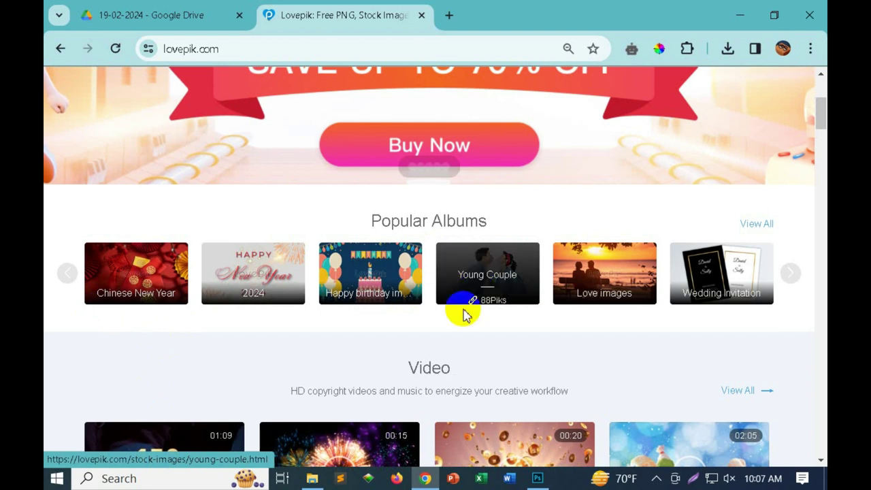
left_click(596, 286)
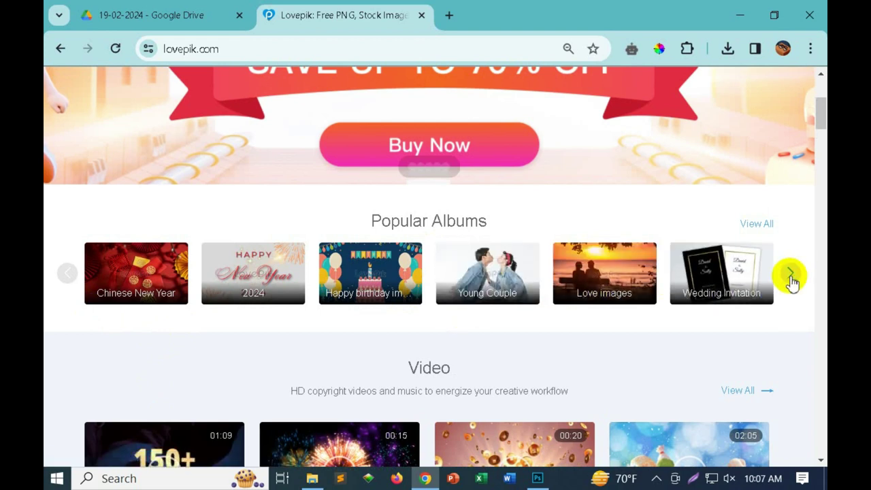
scroll(791, 308, "down", 1)
scroll(790, 306, "down", 3)
scroll(790, 307, "down", 3)
scroll(789, 306, "up", 3)
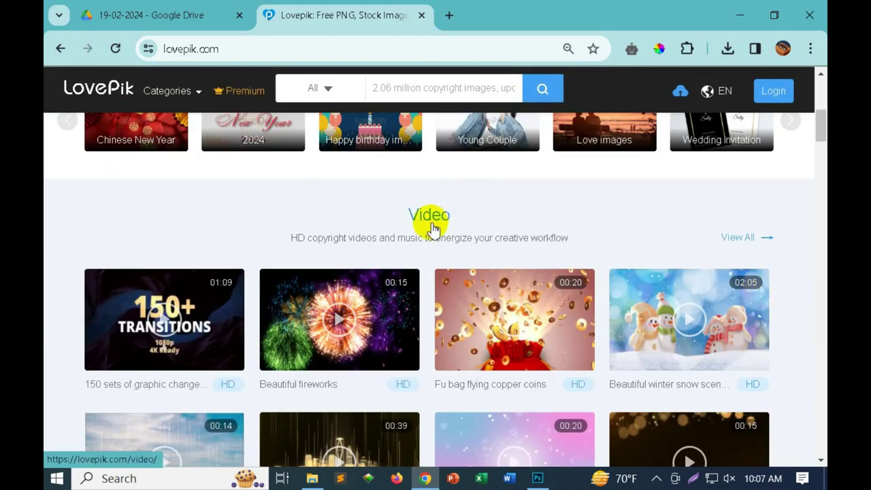
scroll(431, 228, "down", 4)
scroll(436, 228, "down", 2)
scroll(480, 249, "down", 1)
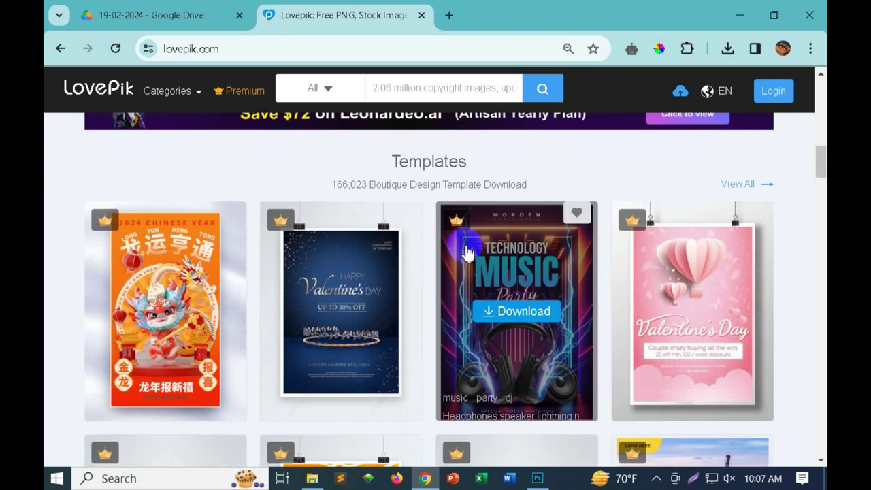
double_click(361, 185)
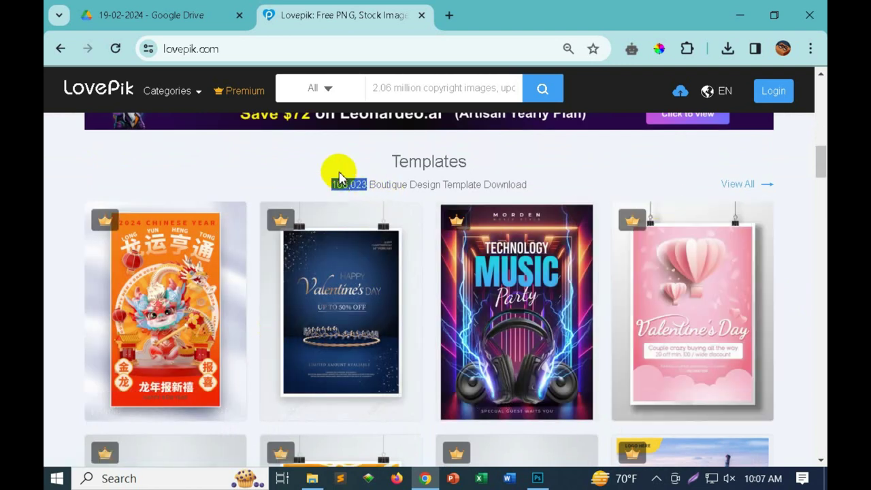
left_click(360, 170)
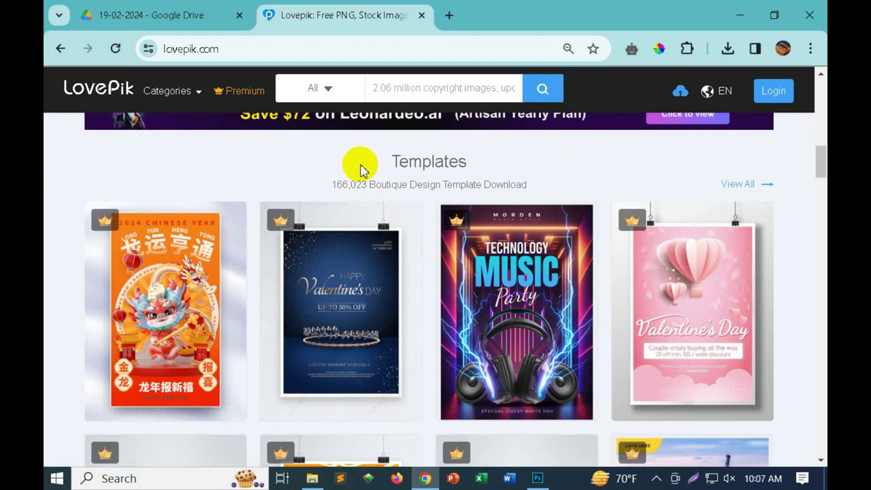
scroll(570, 210, "down", 1)
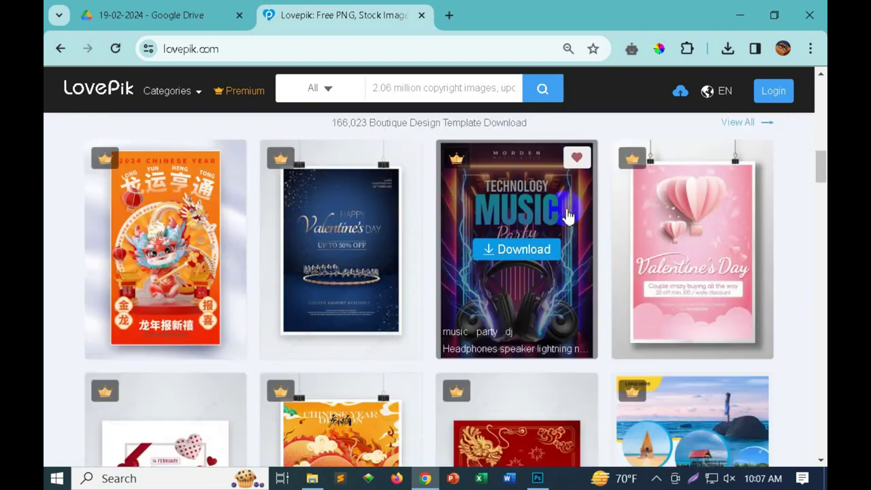
scroll(575, 331, "down", 2)
scroll(333, 360, "down", 3)
scroll(282, 346, "up", 1)
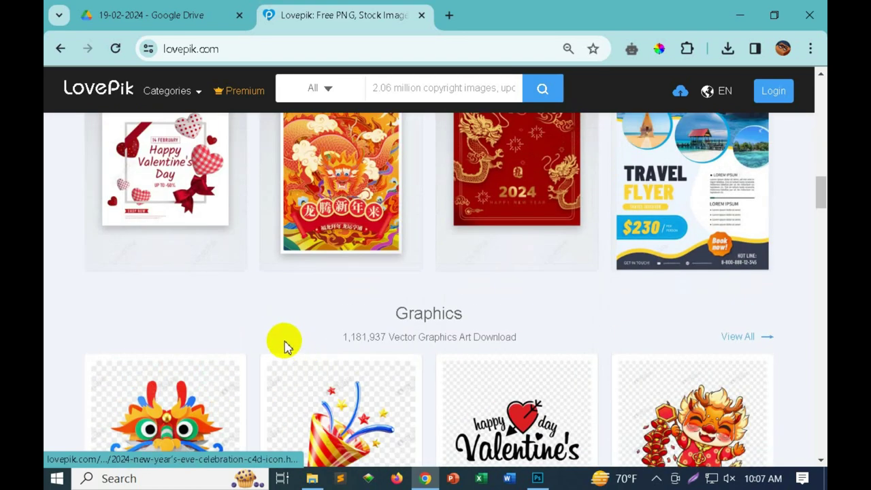
scroll(156, 288, "up", 1)
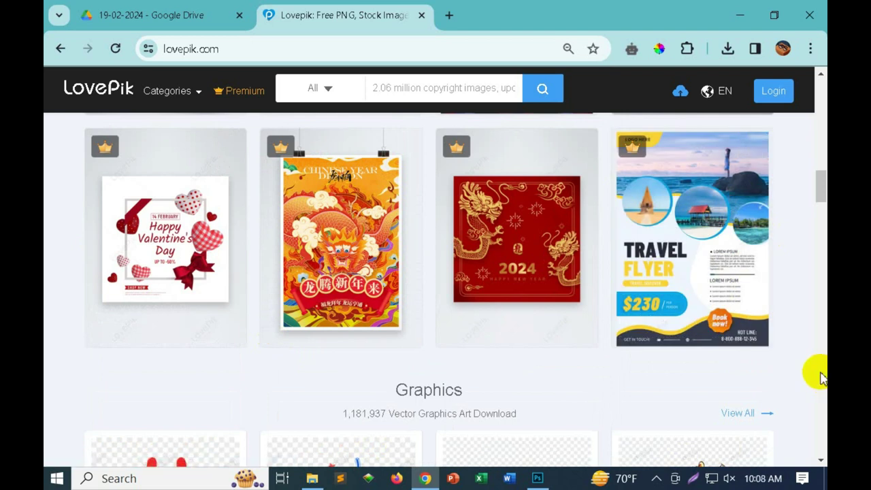
mouse_move(692, 197)
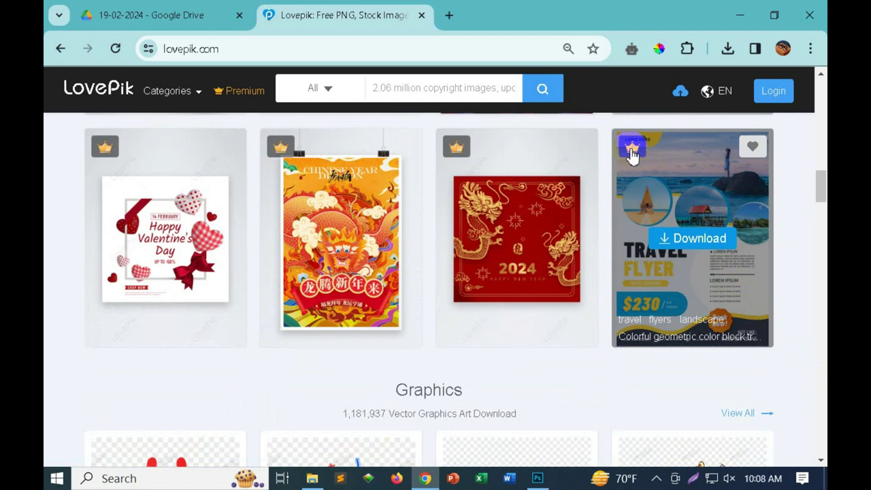
left_click(698, 233)
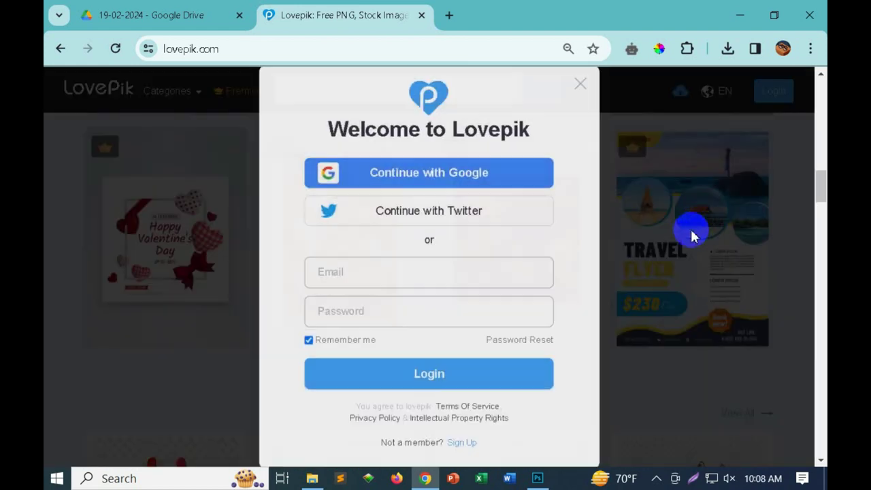
left_click(588, 76)
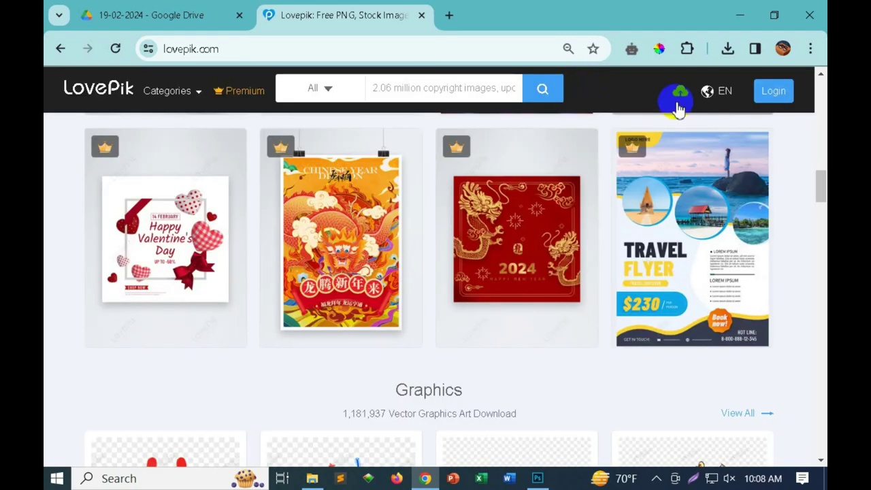
scroll(797, 288, "down", 1)
scroll(797, 288, "down", 5)
scroll(797, 288, "up", 2)
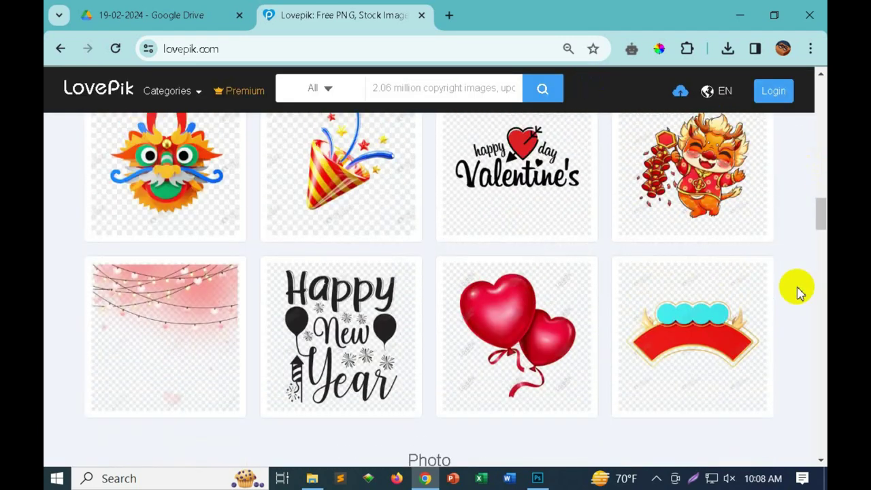
mouse_move(341, 205)
scroll(711, 299, "down", 1)
scroll(360, 219, "down", 2)
scroll(354, 204, "up", 1)
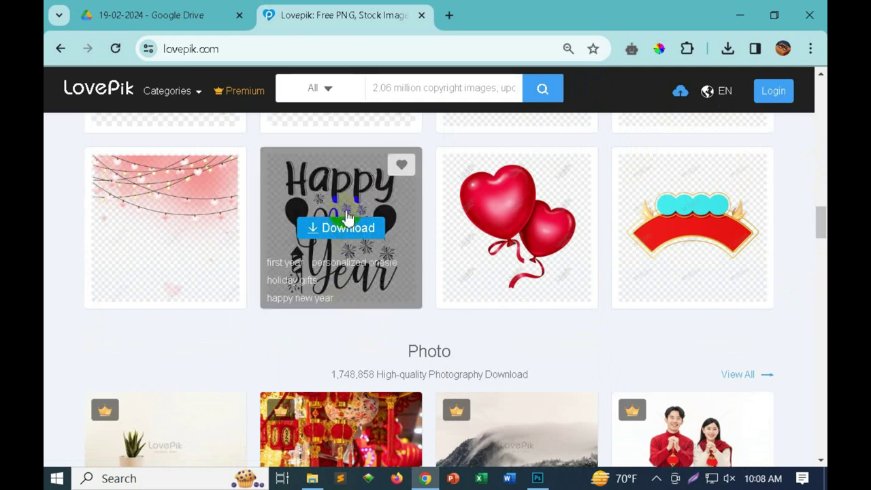
scroll(336, 266, "up", 1)
scroll(326, 281, "down", 5)
scroll(326, 280, "up", 2)
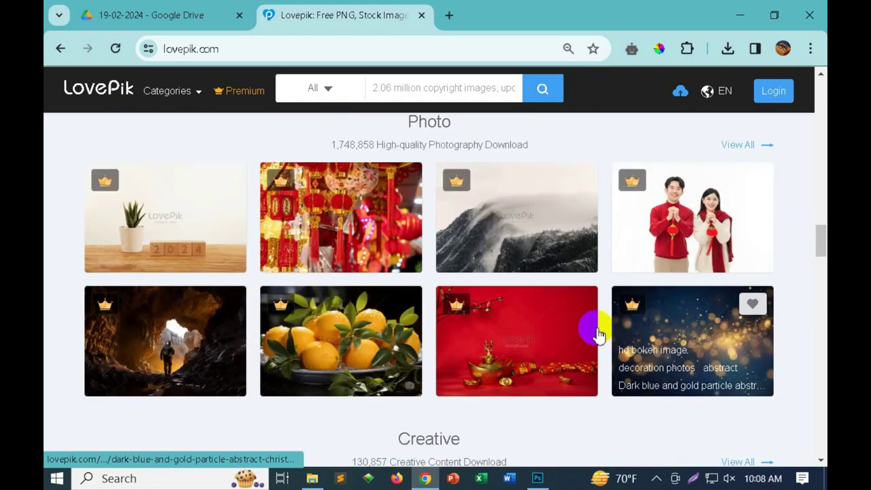
scroll(138, 318, "down", 4)
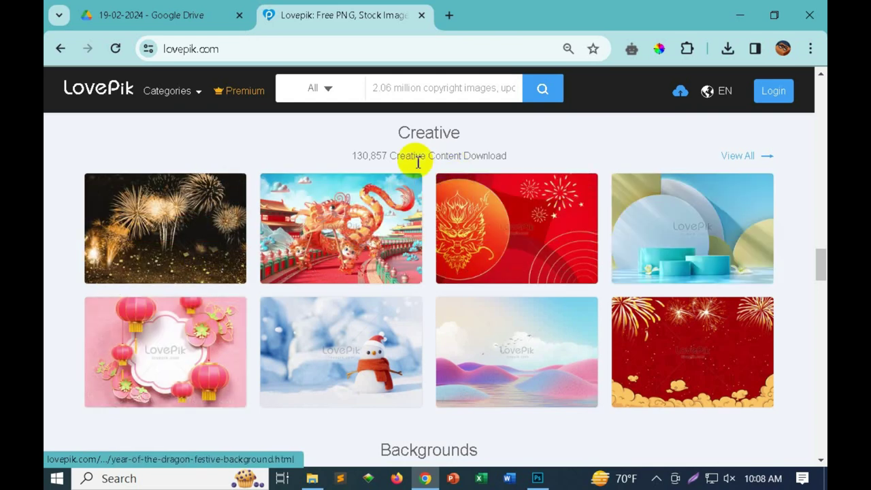
left_click_drag(393, 156, 515, 155)
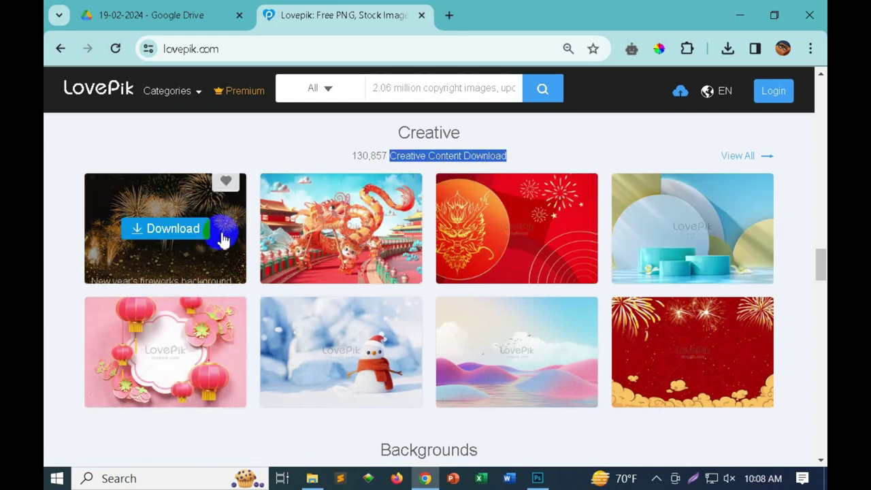
scroll(227, 225, "down", 1)
left_click_drag(818, 278, 815, 297)
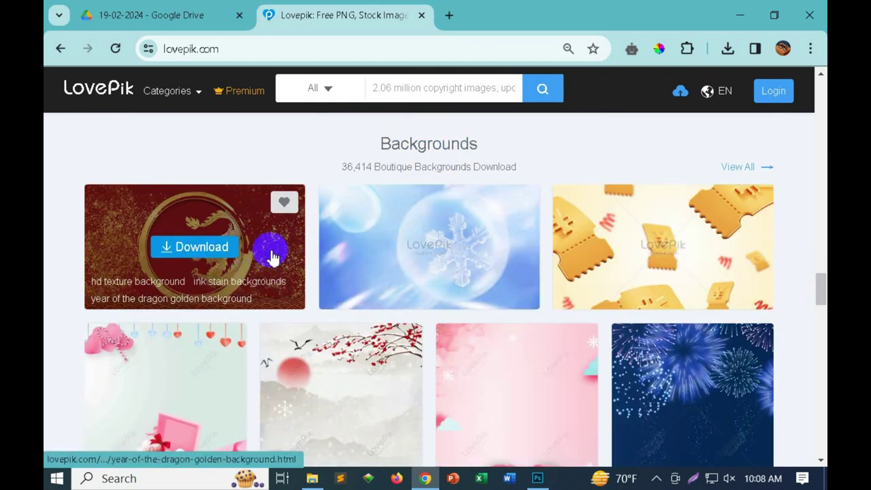
scroll(374, 251, "down", 3)
scroll(403, 251, "down", 2)
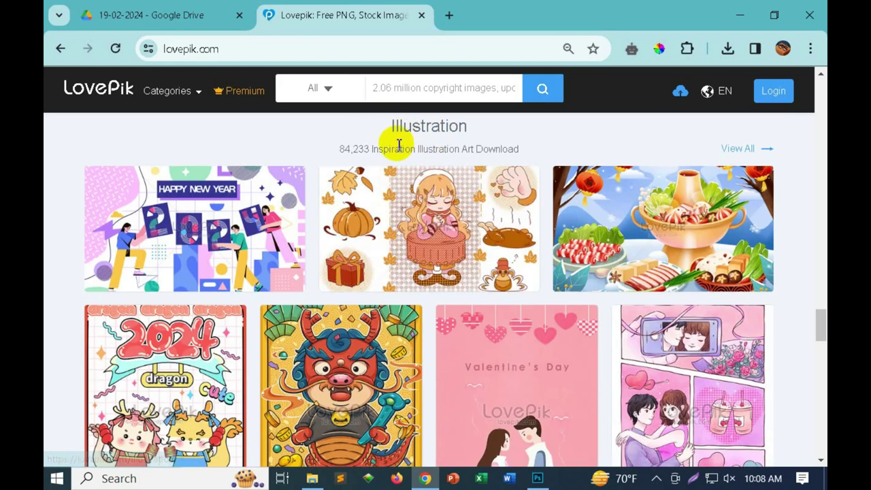
scroll(214, 261, "down", 2)
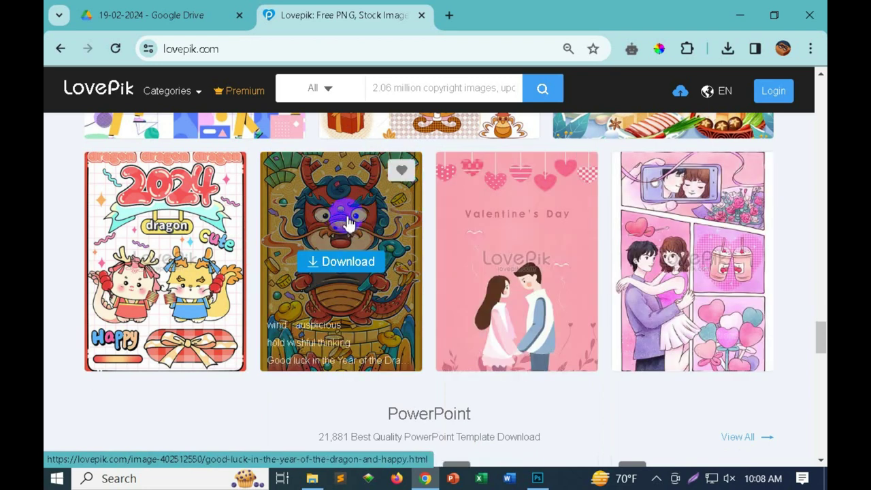
scroll(344, 221, "down", 3)
scroll(357, 211, "down", 1)
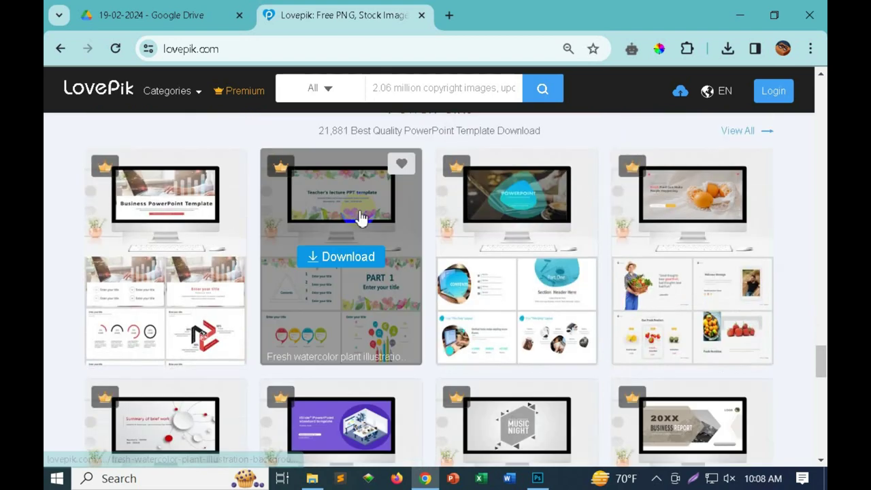
scroll(437, 180, "up", 2)
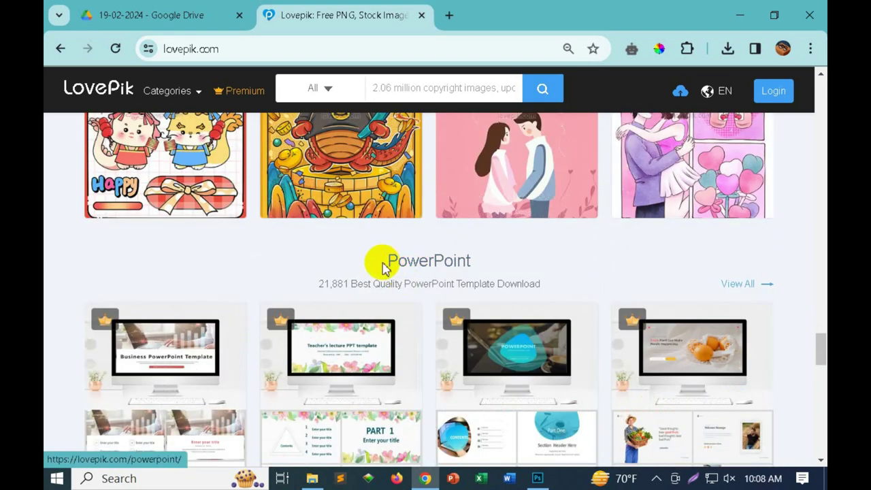
scroll(349, 268, "down", 5)
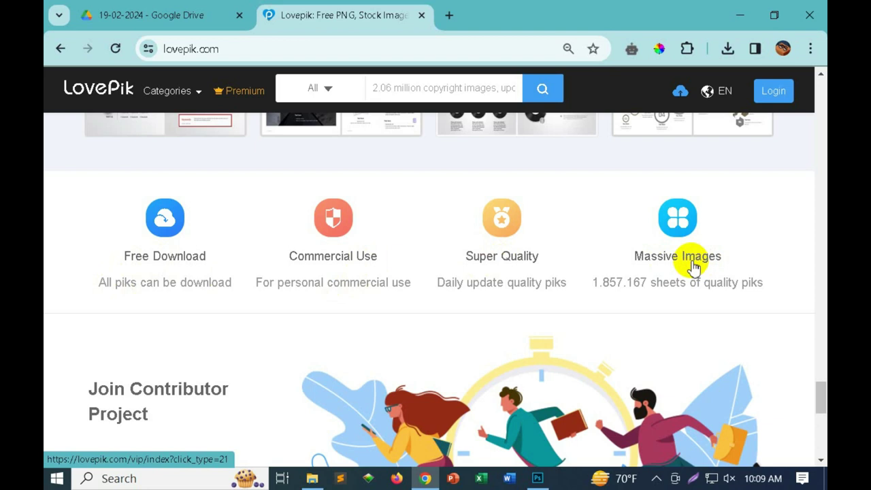
scroll(612, 271, "down", 2)
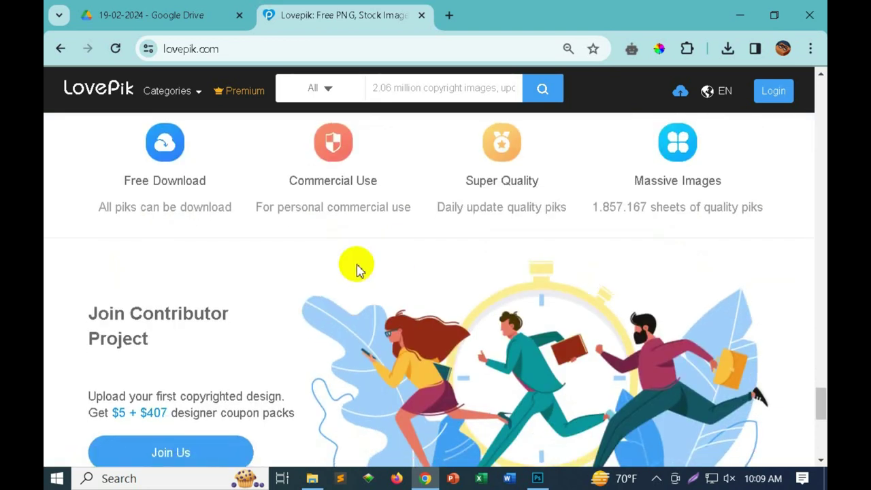
scroll(341, 267, "up", 2)
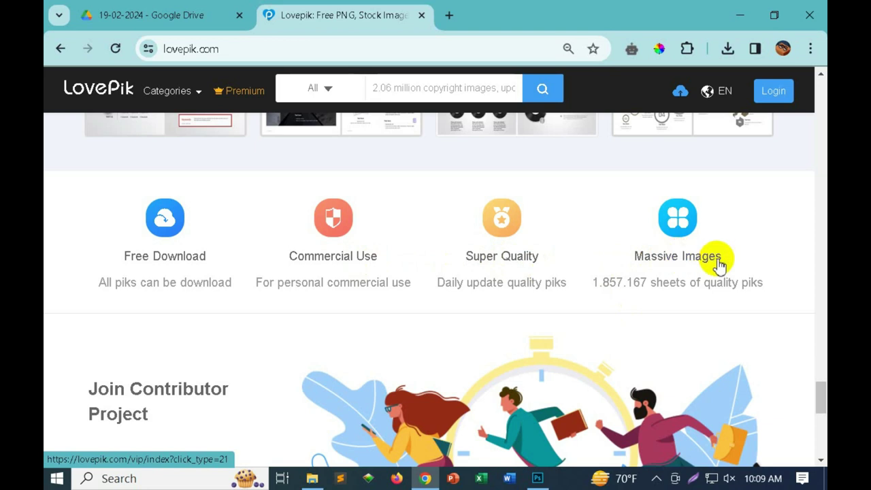
scroll(769, 286, "down", 1)
scroll(758, 289, "down", 1)
scroll(721, 283, "down", 2)
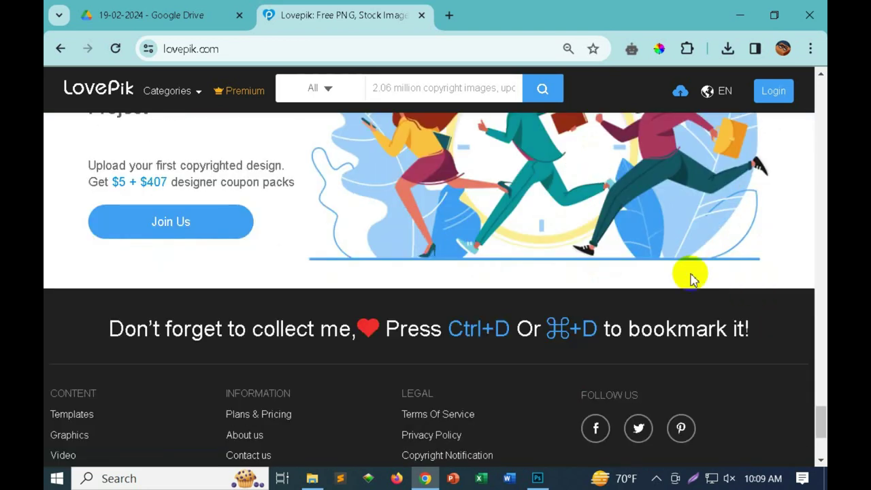
scroll(541, 274, "up", 1)
mouse_move(92, 158)
left_mouse_down()
mouse_move(143, 161)
mouse_move(255, 206)
left_mouse_up()
left_click(255, 206)
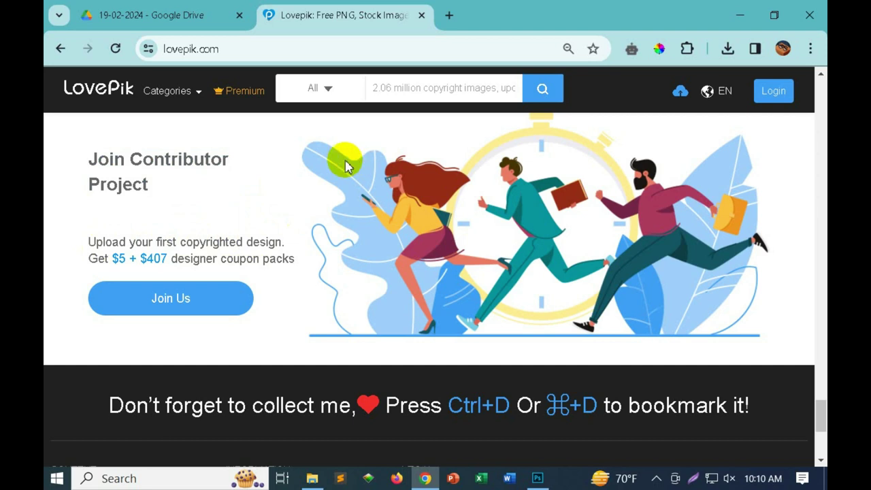
Open the Join Us contributor page, scroll to its benefits, and minimize the Lovepik chat window
left_click(191, 305)
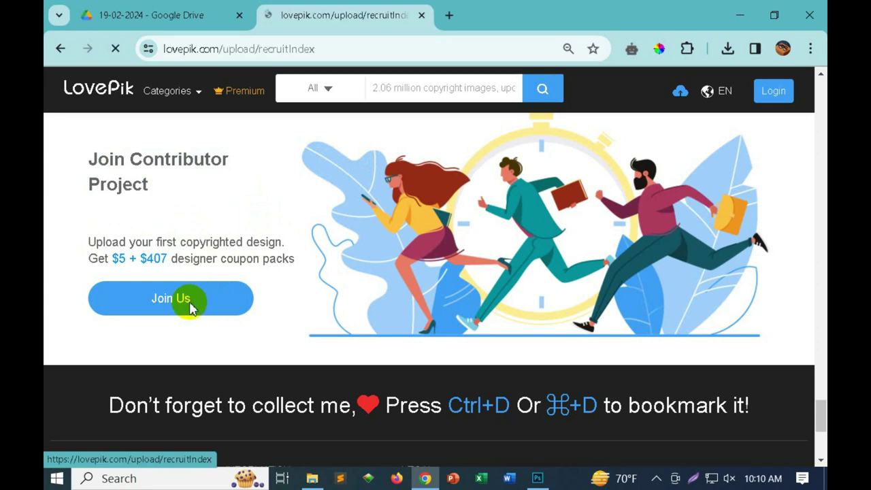
scroll(311, 294, "down", 5)
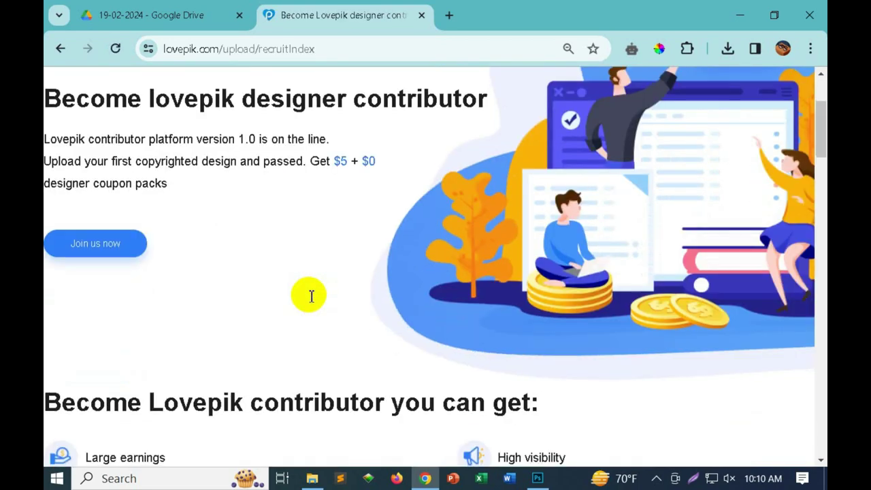
scroll(311, 297, "down", 1)
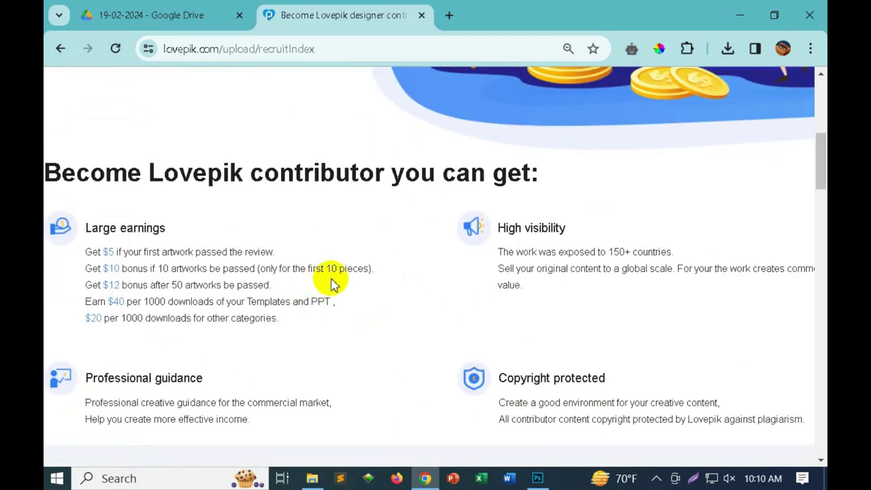
scroll(331, 282, "up", 4)
scroll(289, 250, "up", 1)
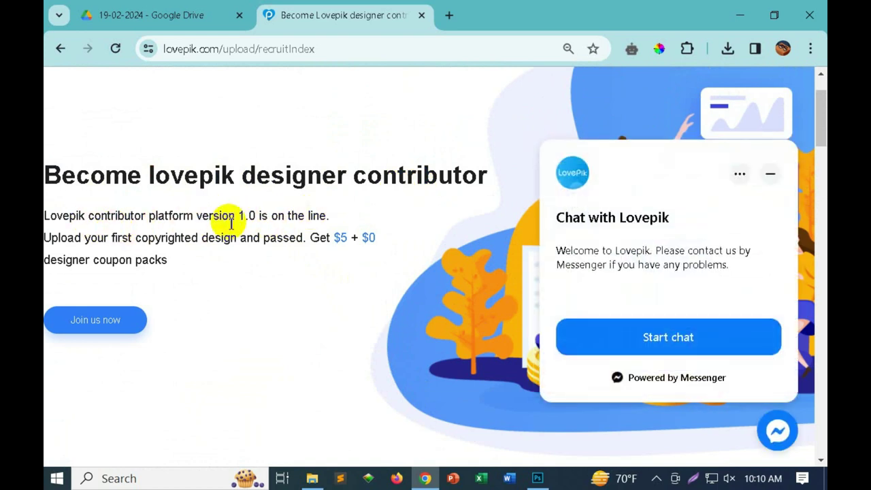
scroll(269, 255, "down", 1)
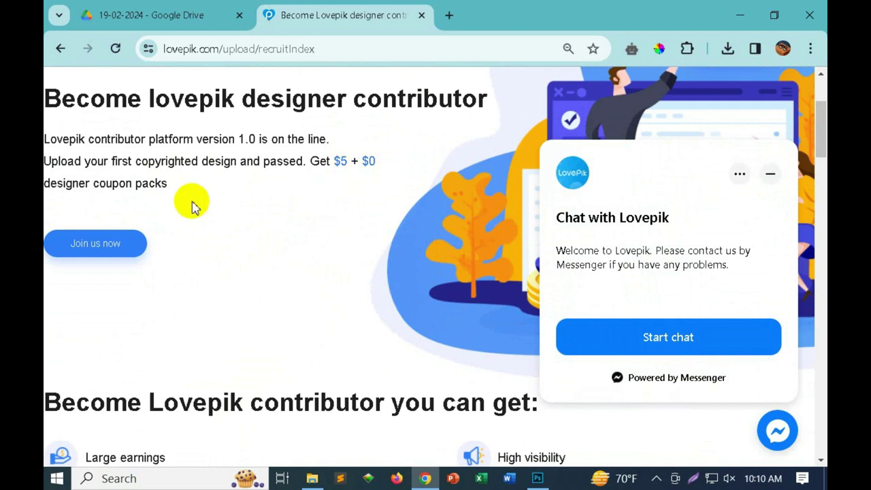
scroll(185, 191, "down", 2)
scroll(186, 192, "down", 1)
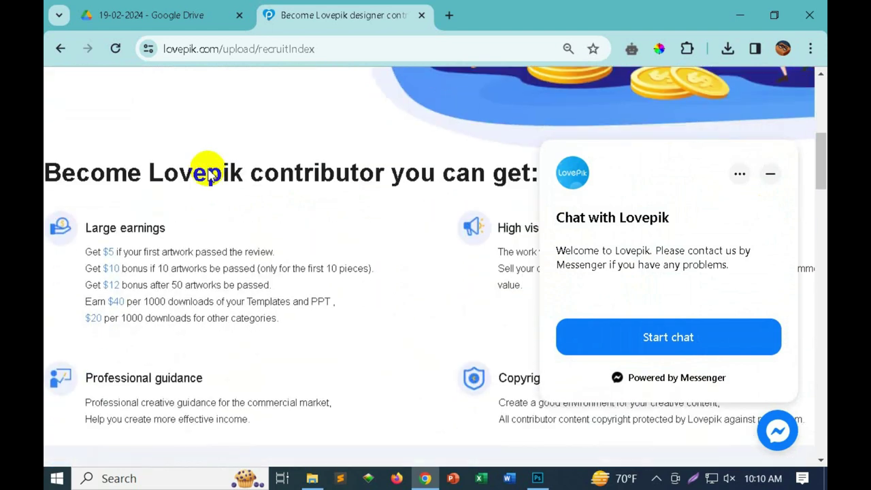
left_click(778, 176)
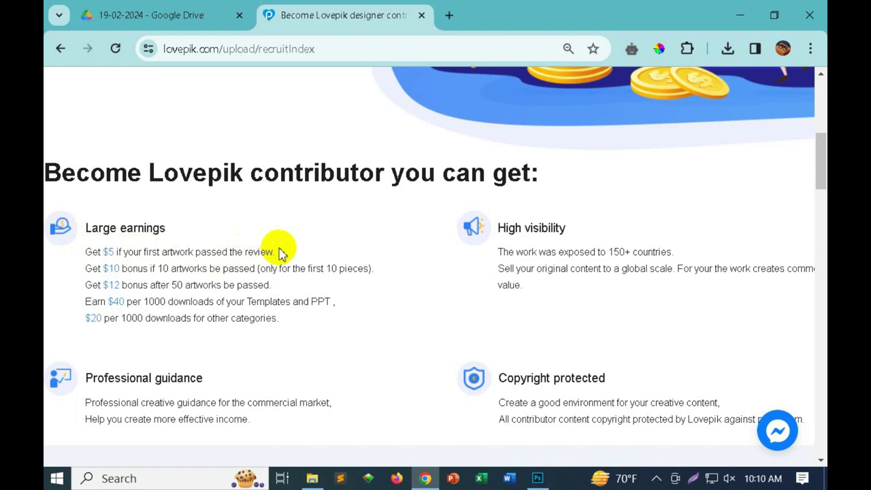
Highlight the $10 bonus for 10 approved artworks in the earnings list
left_click_drag(158, 268, 255, 269)
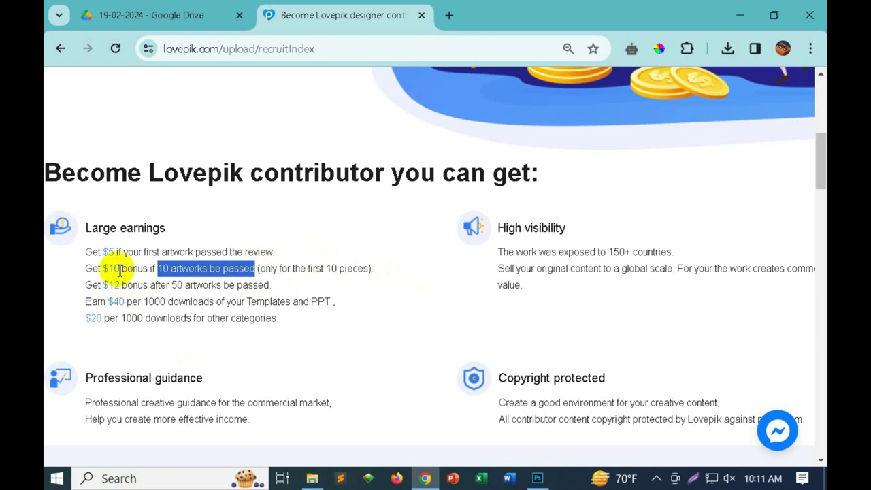
mouse_move(121, 268)
left_mouse_down()
mouse_move(148, 268)
mouse_move(121, 284)
left_mouse_up()
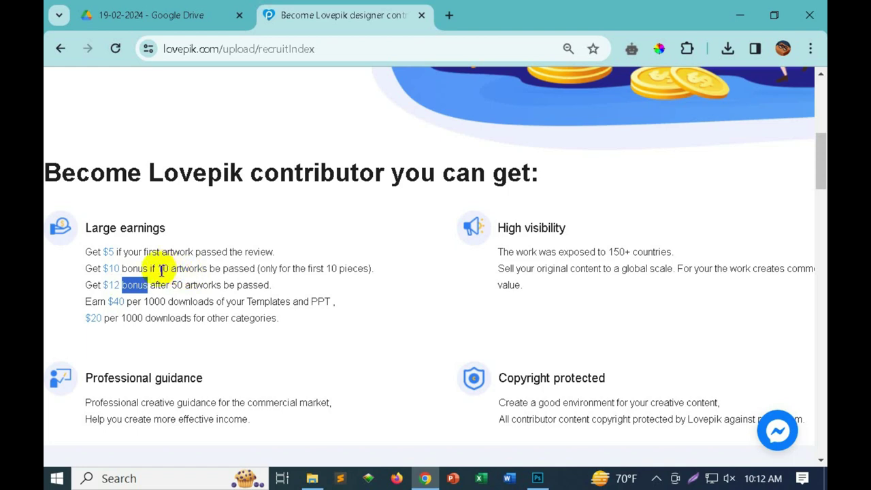
left_click_drag(134, 252, 182, 249)
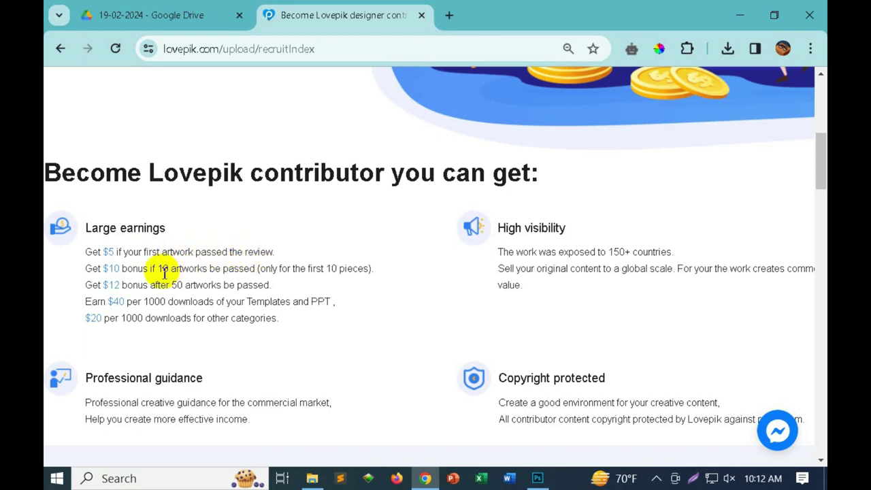
left_click_drag(158, 268, 182, 268)
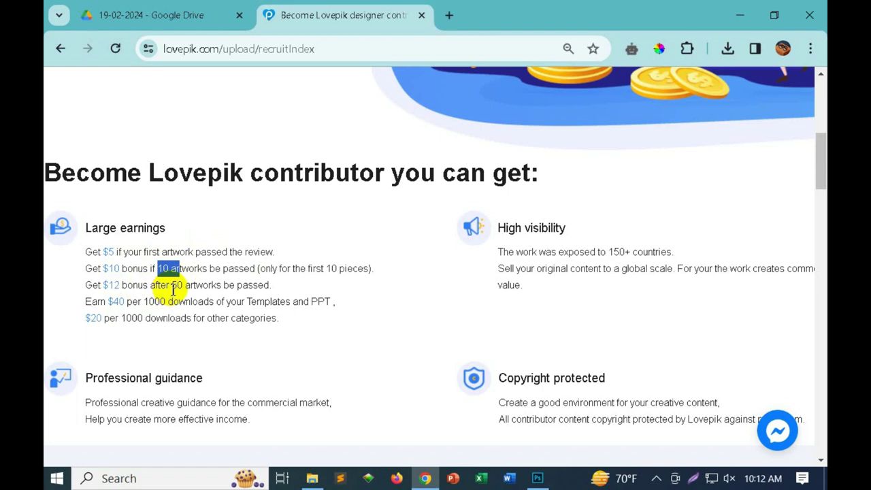
left_click_drag(171, 285, 203, 285)
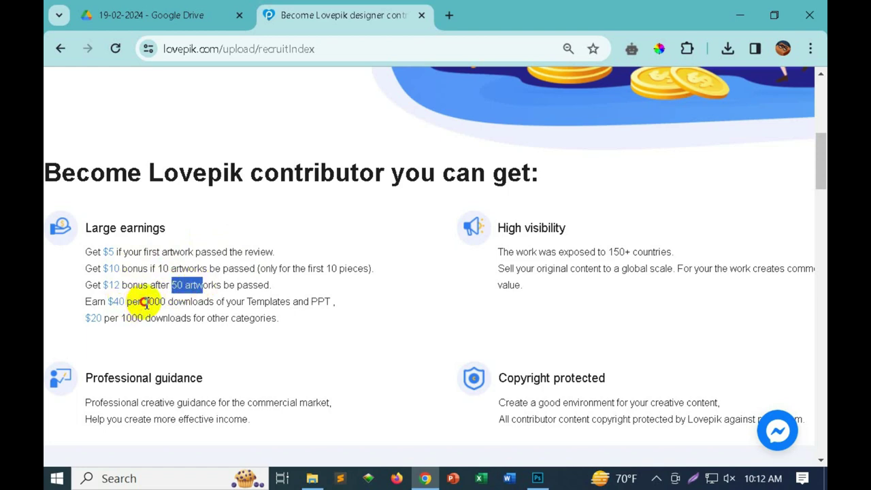
left_click_drag(143, 302, 273, 301)
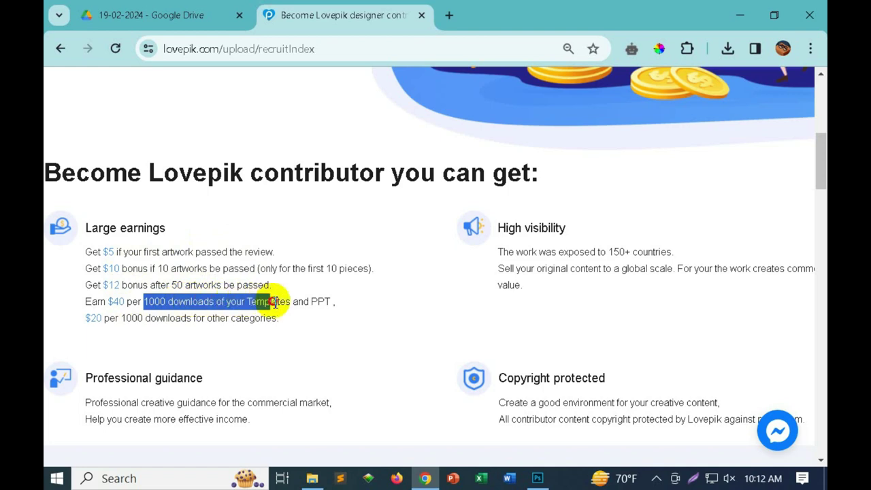
left_click_drag(273, 301, 291, 302)
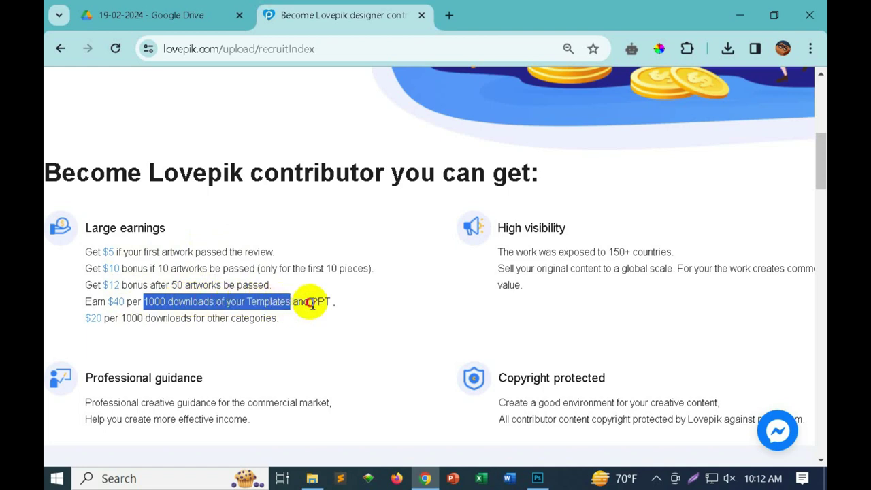
double_click(314, 301)
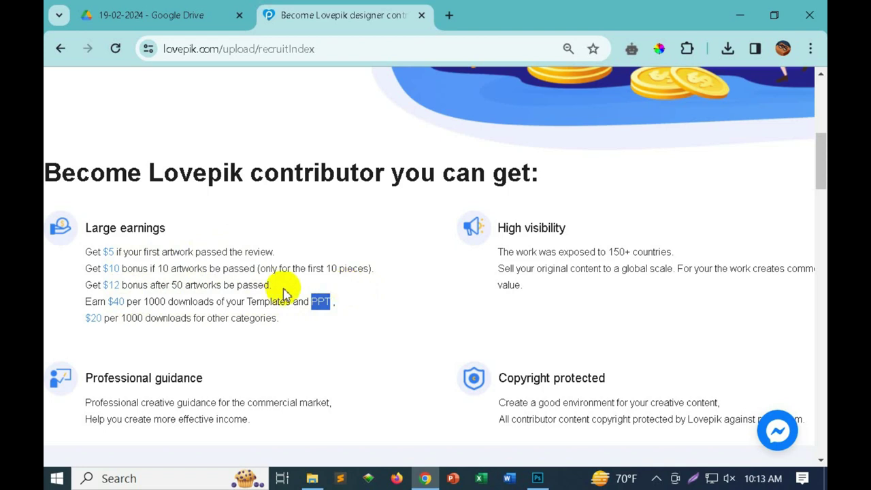
left_click_drag(125, 318, 279, 318)
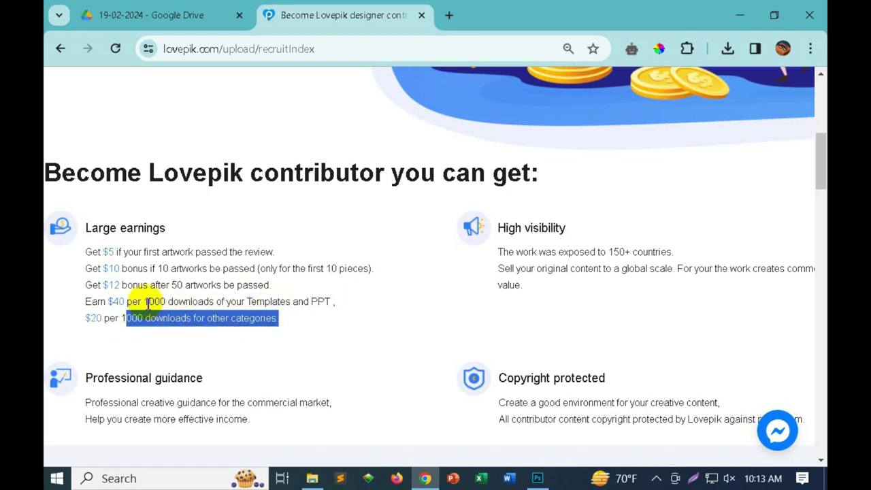
left_click_drag(144, 302, 168, 302)
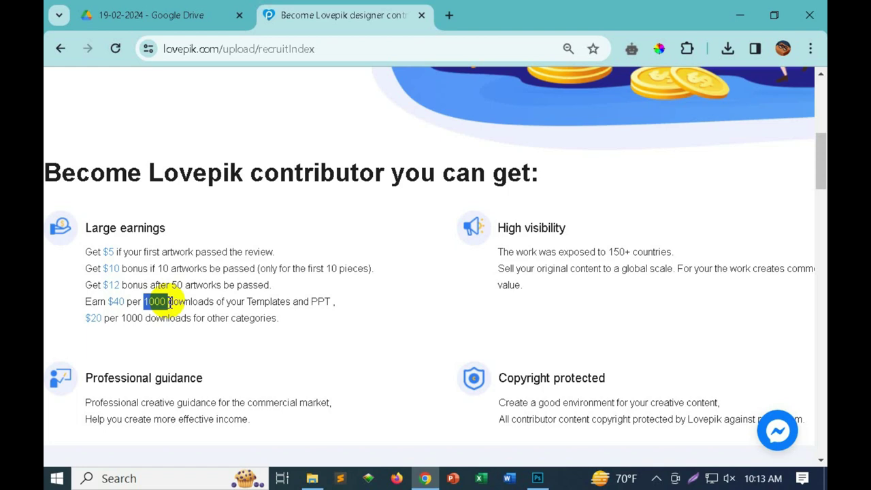
Scroll down and highlight '150+ countries' under High visibility, then clear it
scroll(252, 318, "down", 1)
scroll(252, 317, "down", 1)
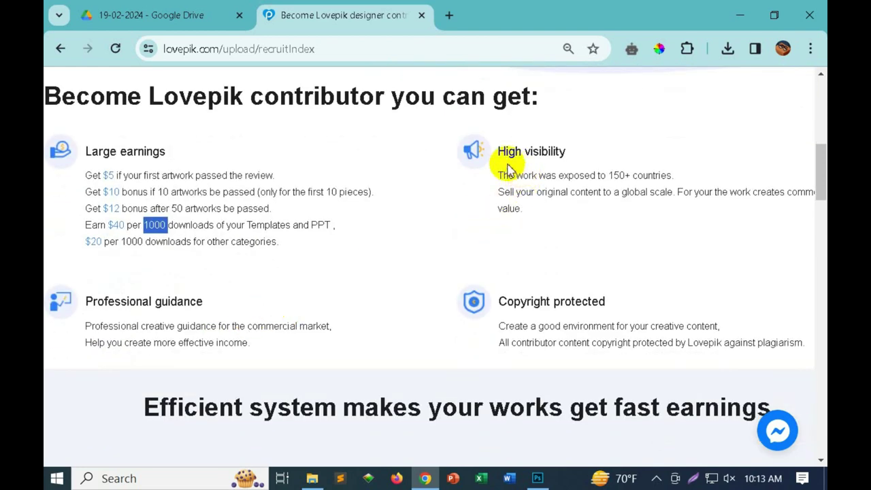
left_click(610, 174)
left_click_drag(611, 175, 664, 175)
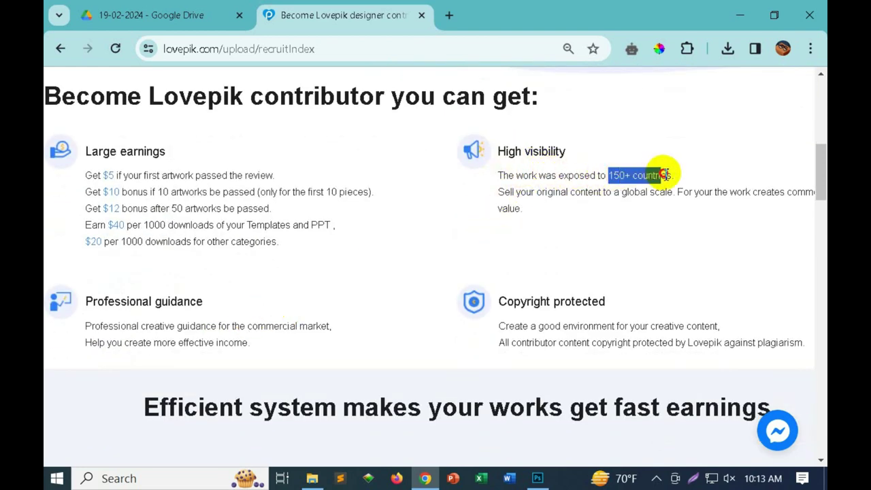
left_click(649, 227)
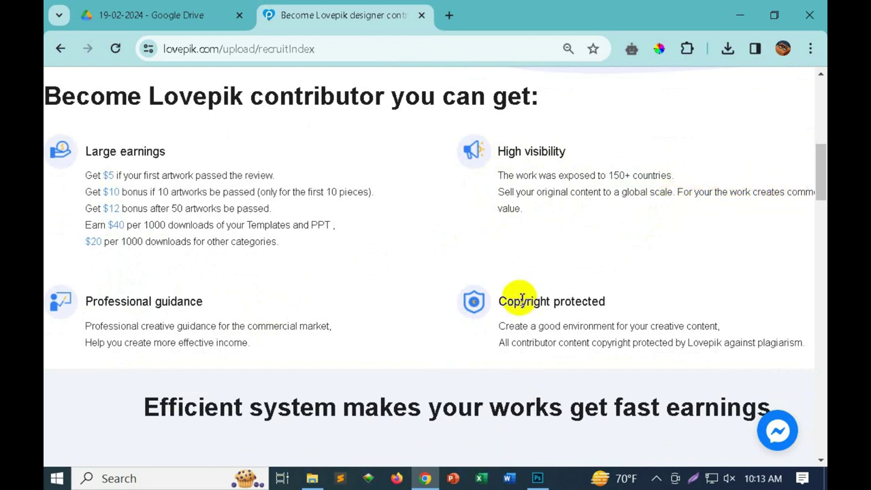
Zoom the page out one step and highlight the 'Copyright protected' heading
key("ctrl+minus")
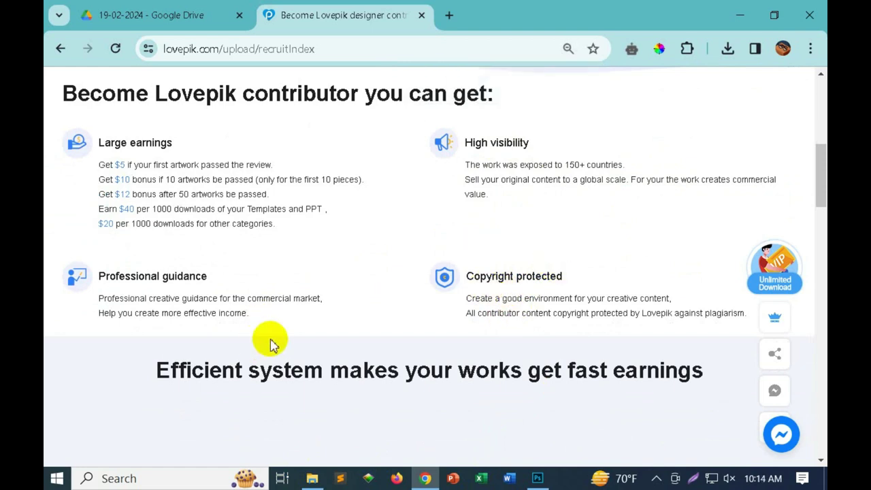
scroll(199, 272, "down", 1)
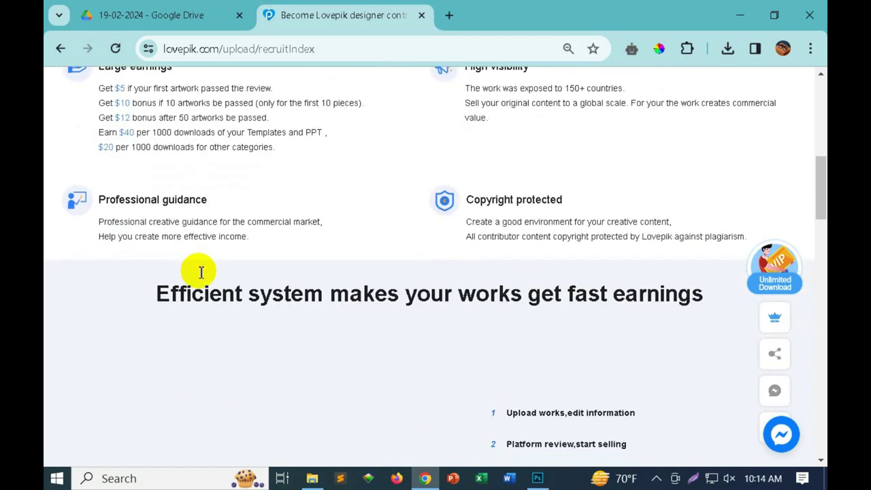
left_click_drag(468, 202, 515, 206)
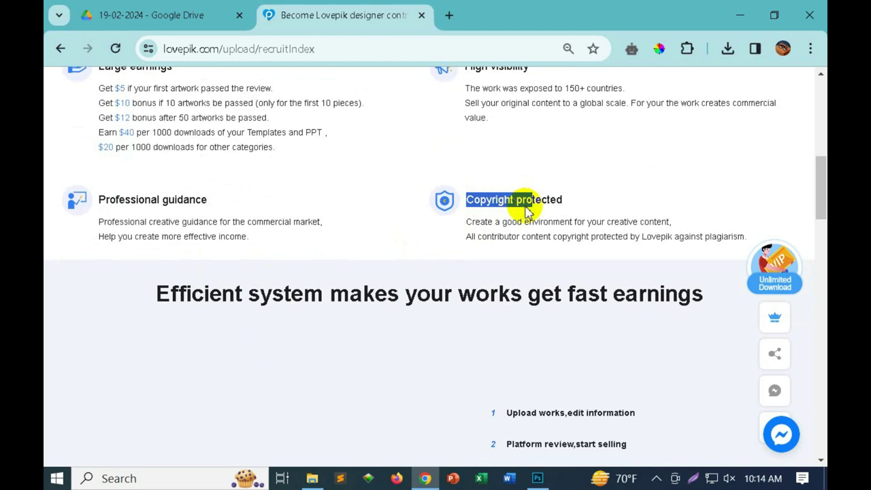
scroll(501, 219, "down", 1)
Minimize Chrome and bring up the Downloads folder in File Explorer
left_click(736, 15)
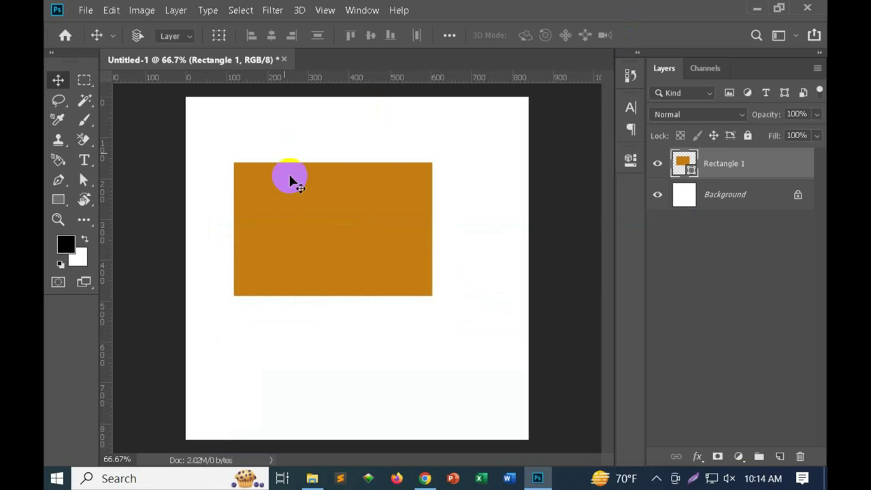
left_click(312, 479)
scroll(204, 184, "up", 1)
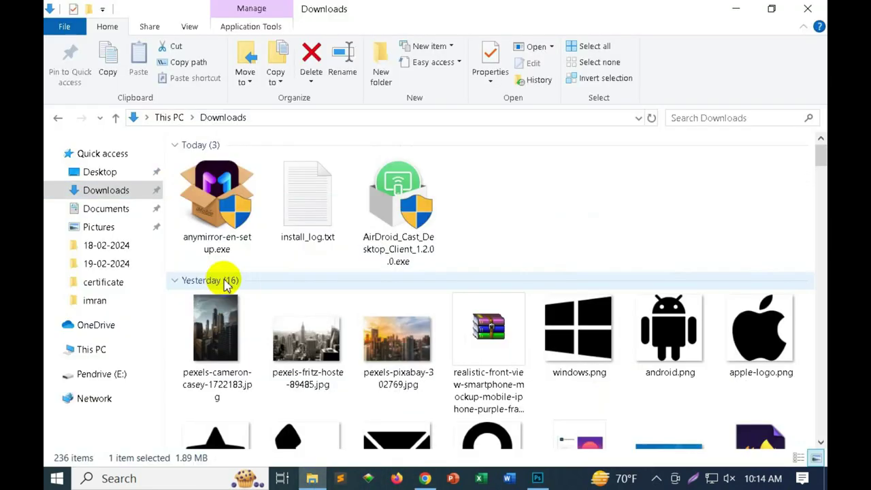
scroll(486, 263, "down", 5)
scroll(486, 260, "up", 4)
scroll(486, 265, "down", 2)
scroll(486, 262, "down", 3)
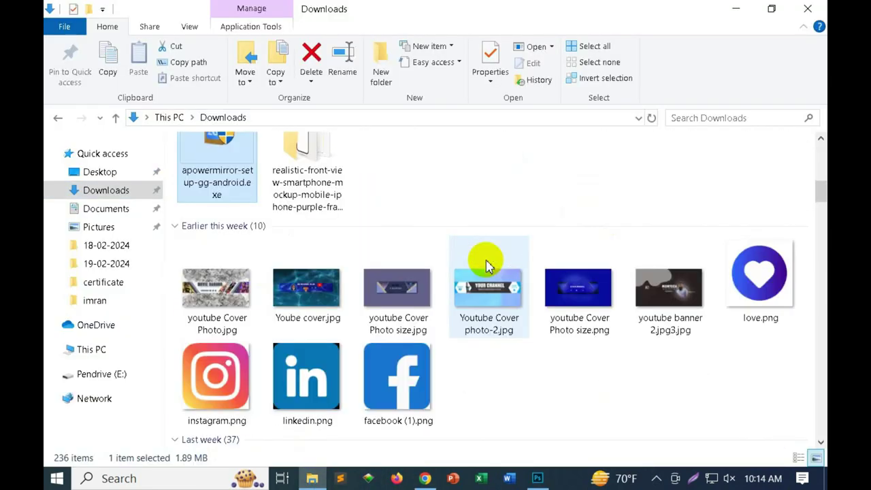
scroll(486, 263, "down", 5)
Extract the old-paper-canvas zip into its own folder, replacing the existing file
left_click(409, 250)
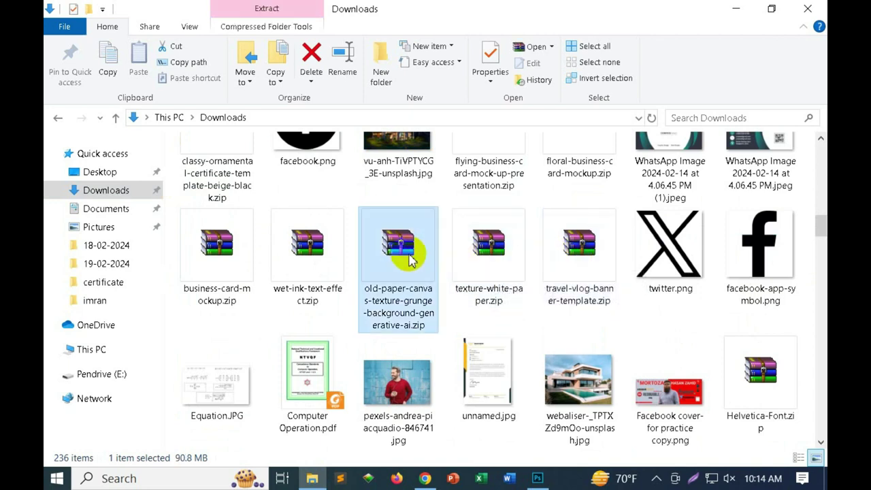
right_click(407, 249)
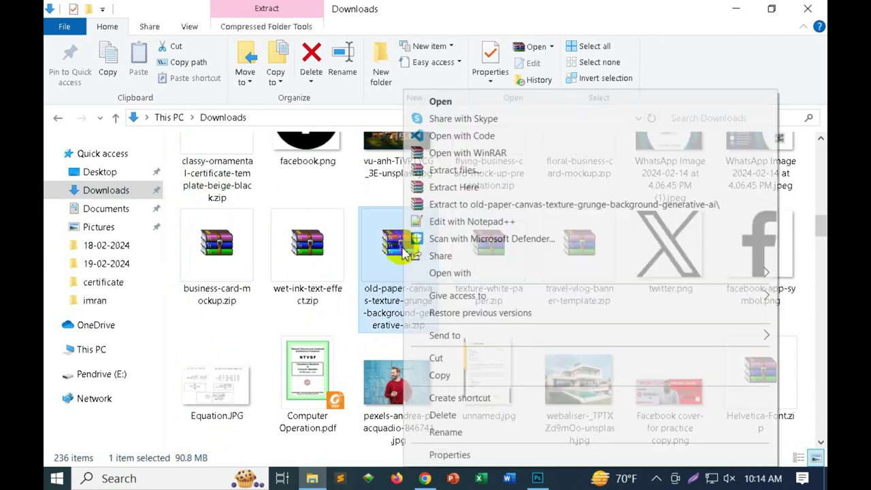
left_click(492, 202)
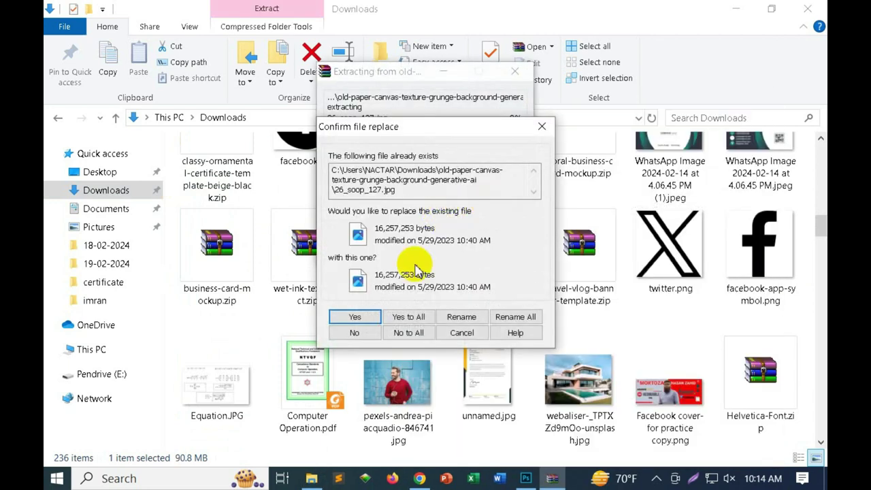
left_click(401, 316)
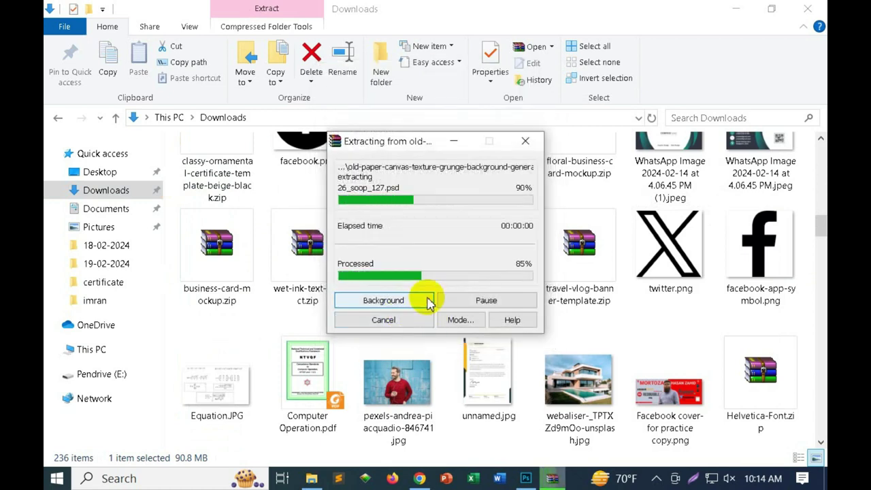
double_click(216, 198)
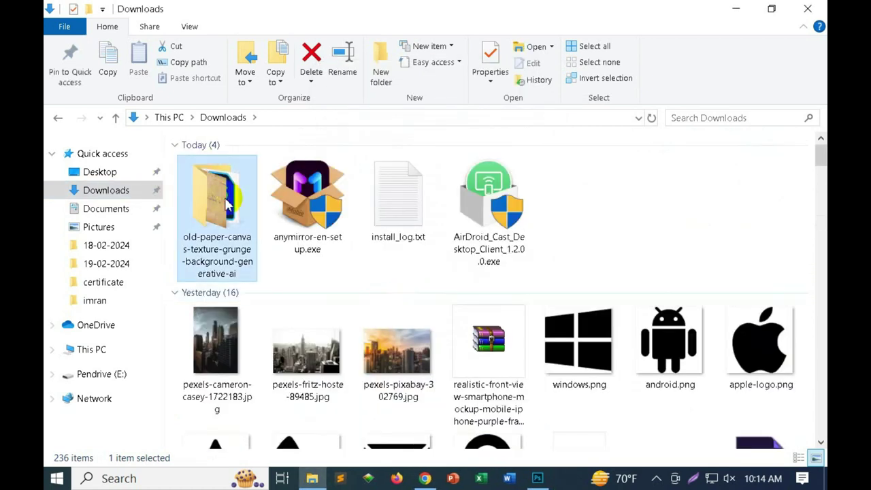
left_click(116, 118)
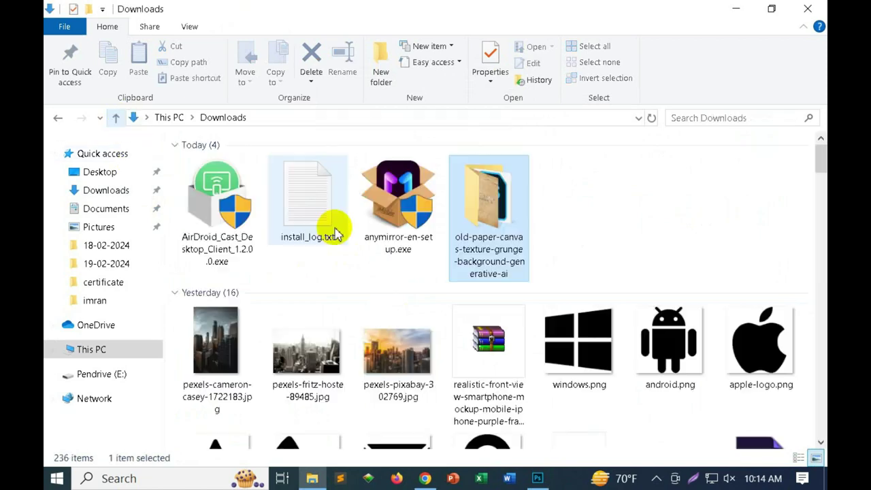
Scroll Downloads and select the business-card-mockup zip
scroll(340, 231, "down", 5)
scroll(346, 234, "down", 5)
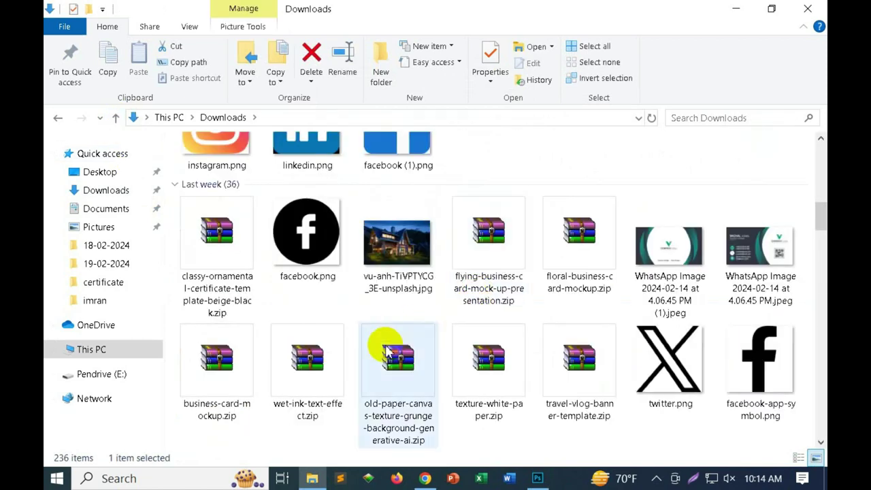
scroll(380, 350, "down", 2)
left_click(217, 258)
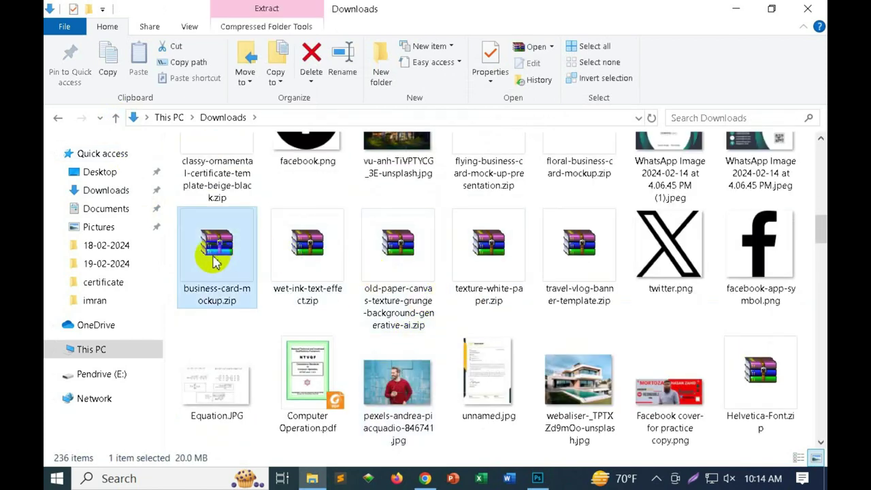
Open License premium.txt from the business-card-mockup zip and zoom its text out twice
double_click(207, 241)
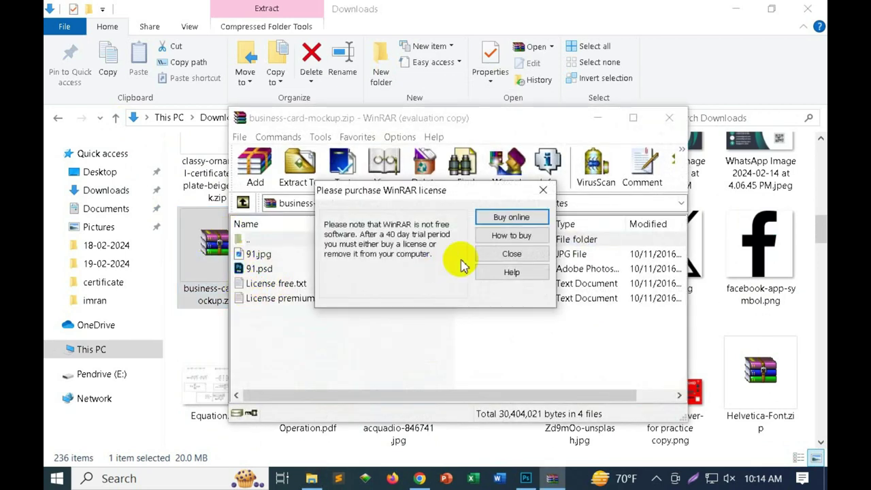
left_click(497, 253)
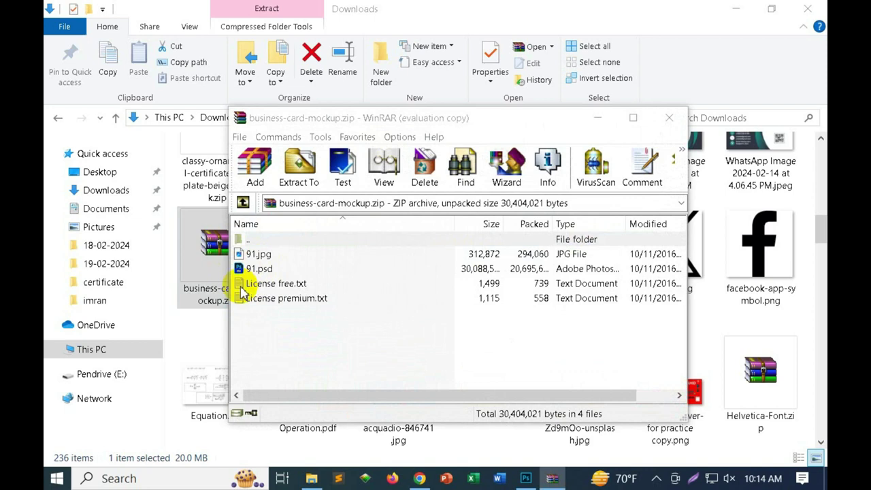
left_click(243, 285)
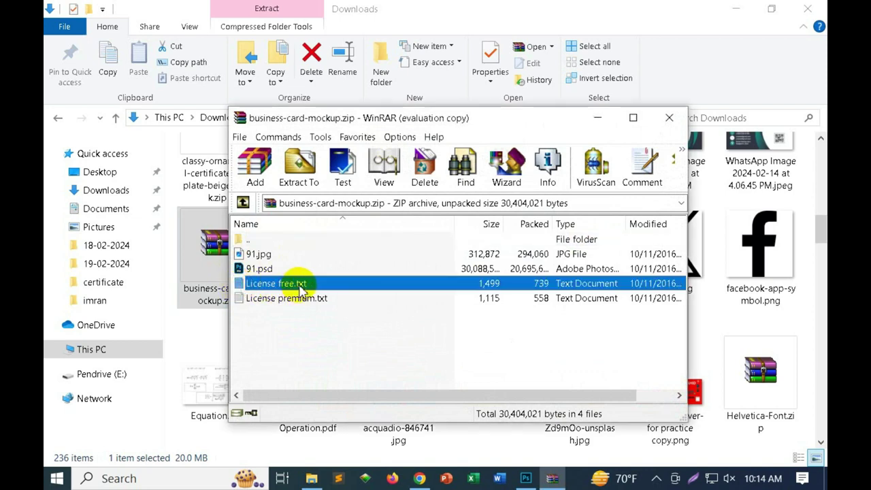
double_click(243, 300)
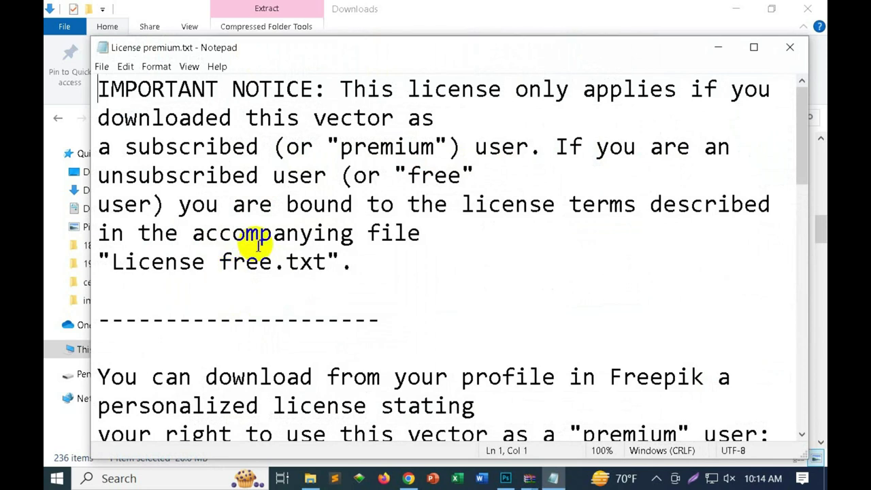
key("ctrl+minus")
key("ctrl+minus")
key("ctrl+minus")
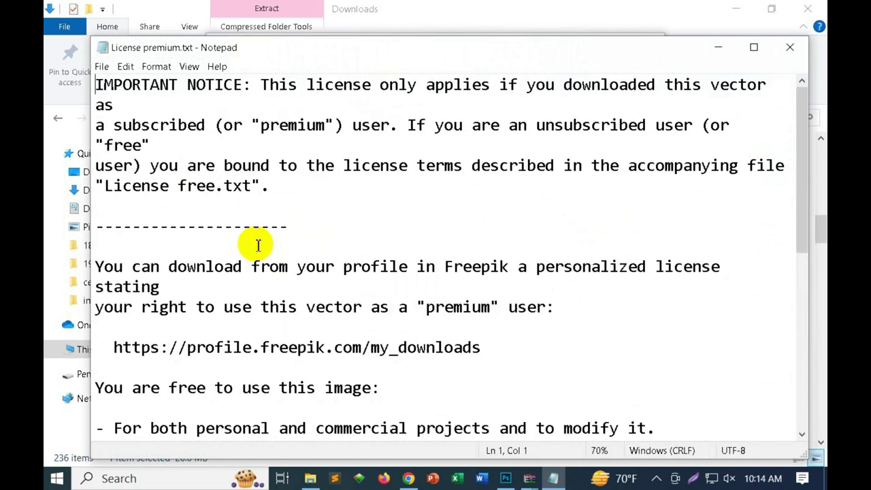
key("ctrl+minus")
key("ctrl+minus")
key("ctrl+minus")
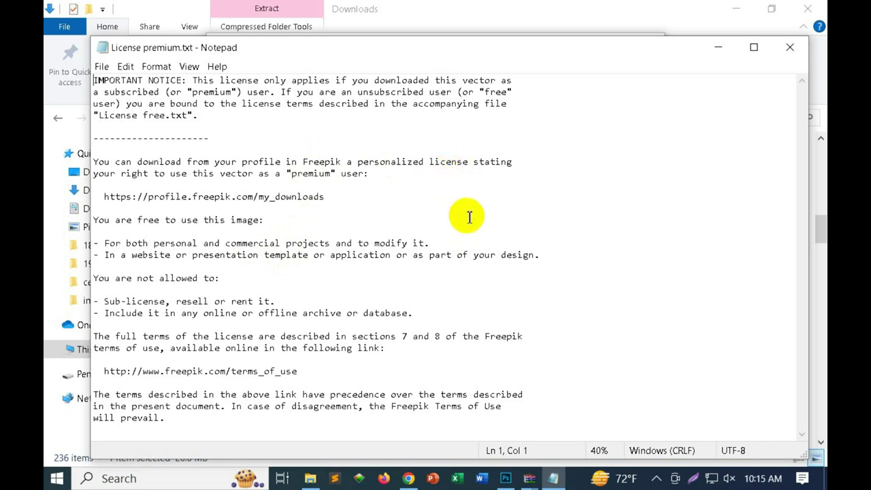
Close Notepad, the WinRAR trial notice, and the archive window
left_click(790, 47)
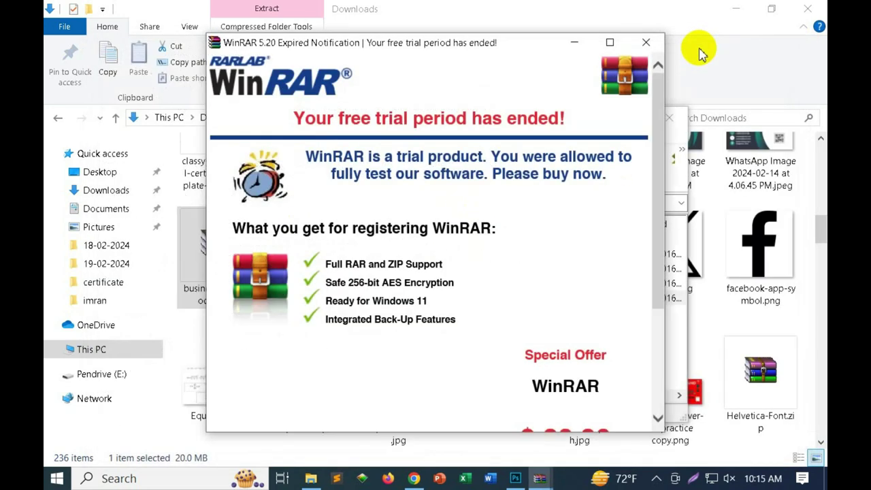
left_click(658, 48)
left_click(675, 117)
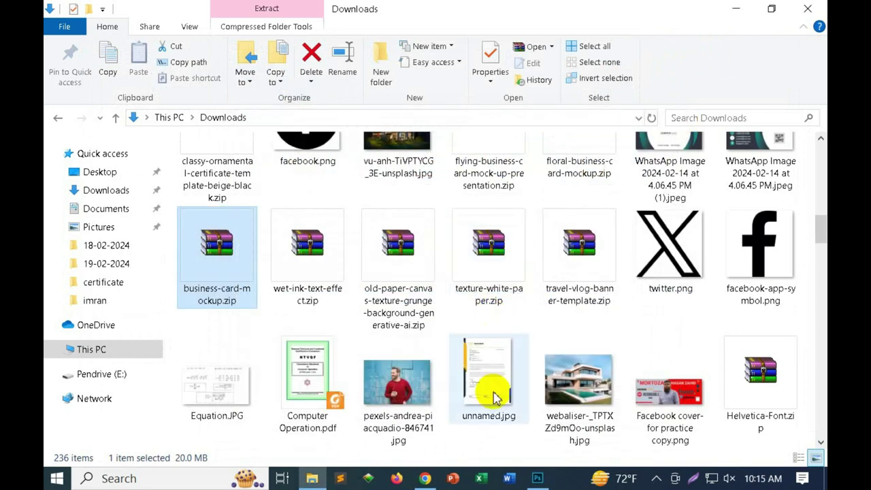
Bring Chrome's Lovepik contributor page forward and scroll through its benefits section
left_click(425, 478)
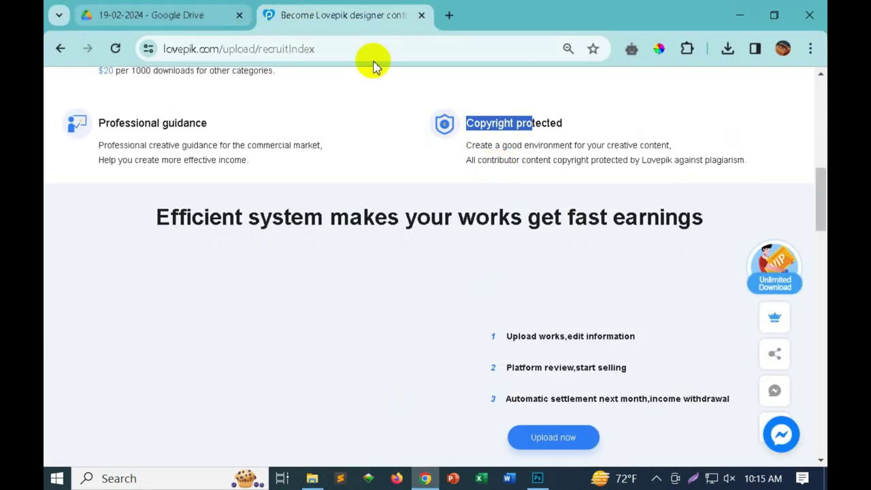
scroll(410, 162, "up", 1)
scroll(410, 162, "down", 5)
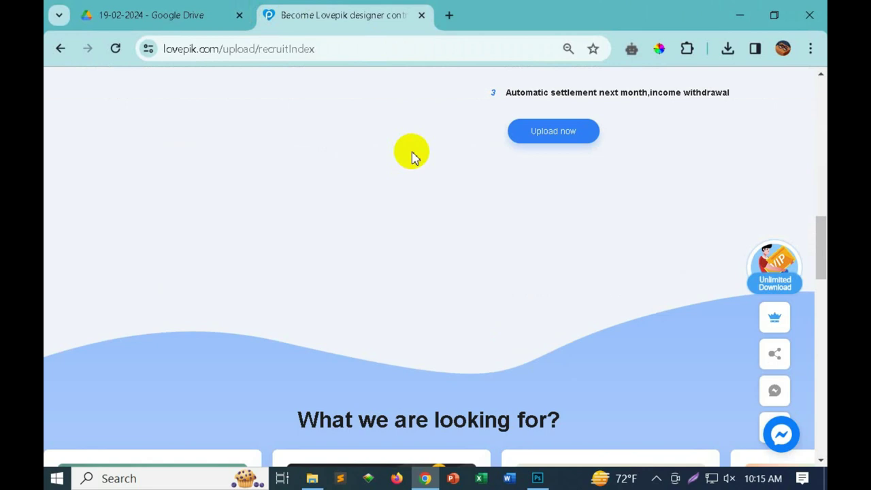
scroll(412, 156, "up", 4)
scroll(422, 198, "up", 3)
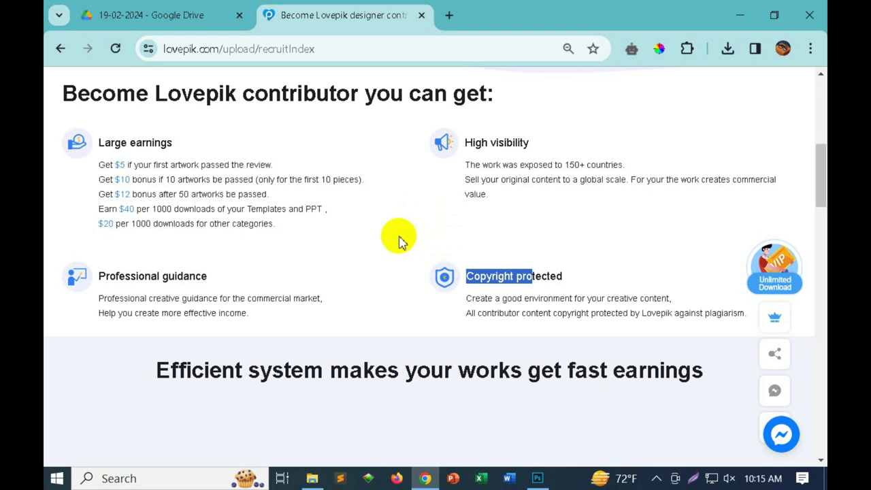
left_click_drag(154, 165, 232, 165)
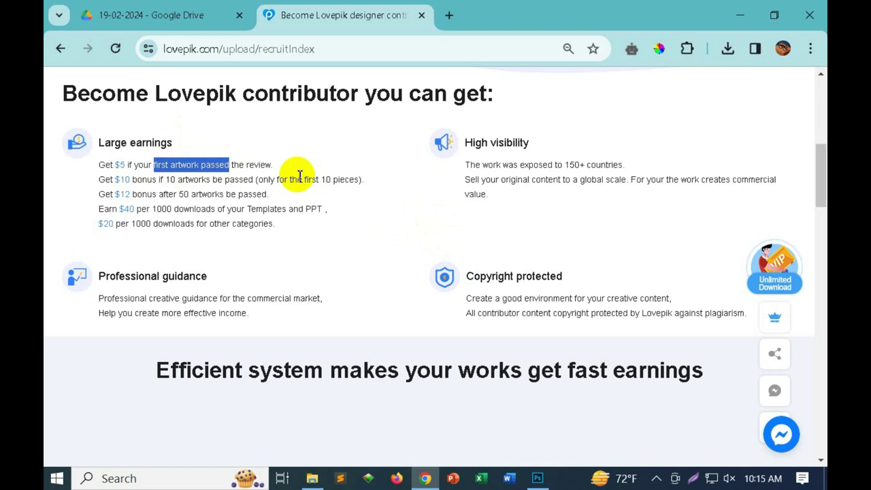
left_click(294, 175)
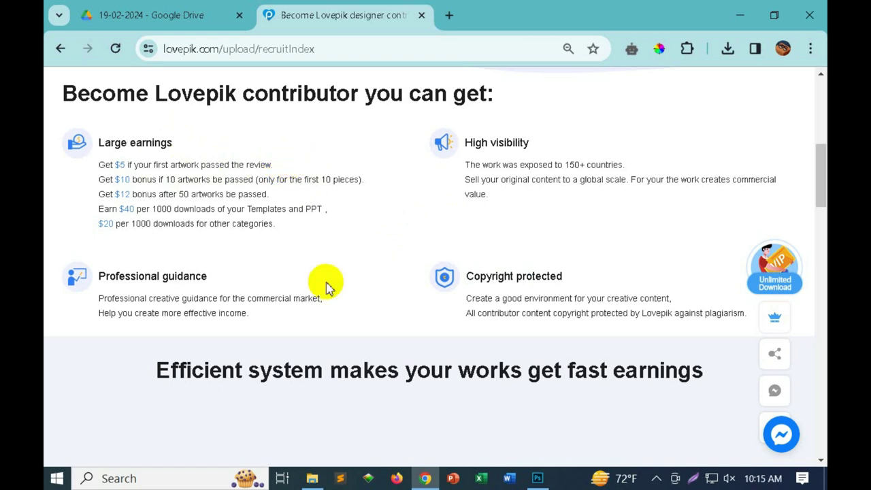
scroll(324, 280, "up", 5)
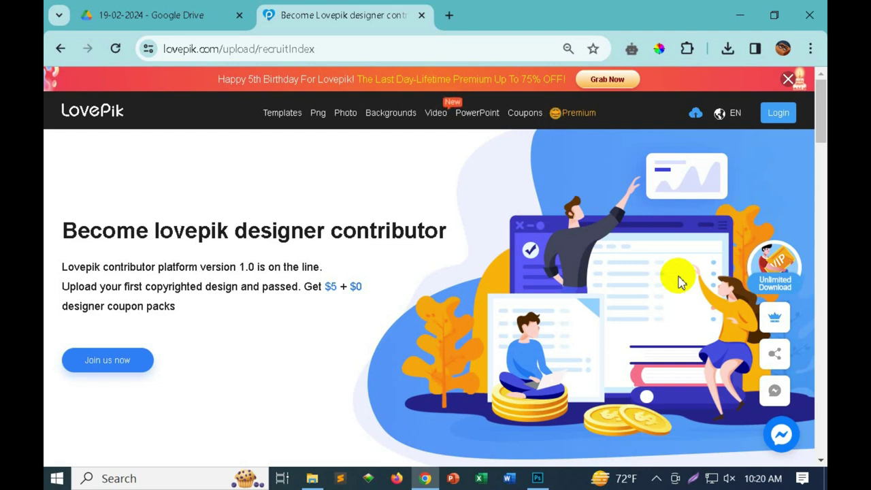
Search Google for 'payoneer' in a new tab, then return to the Lovepik contributor tab
left_click(454, 15)
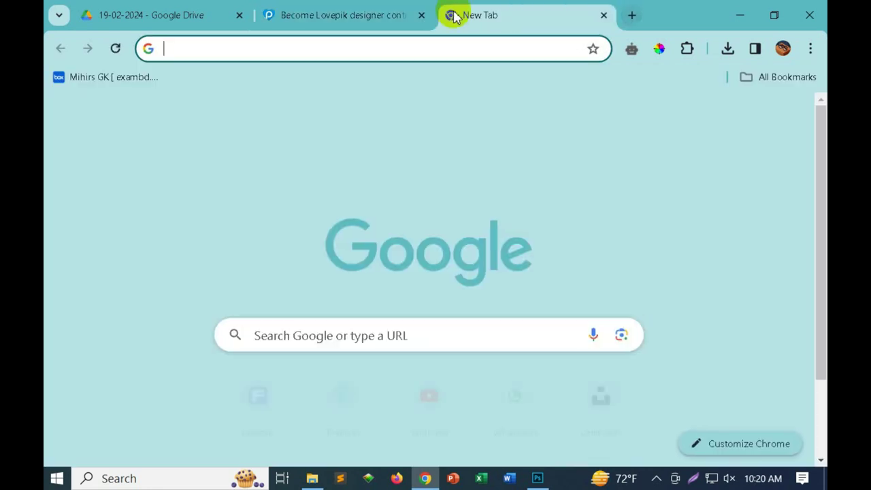
type("payonn")
key("BackSpace")
type("eer")
key("Return")
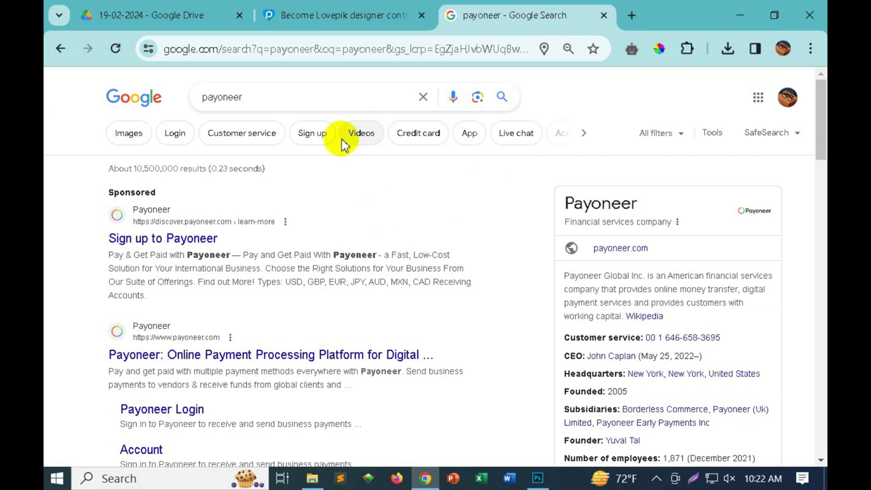
left_click(315, 14)
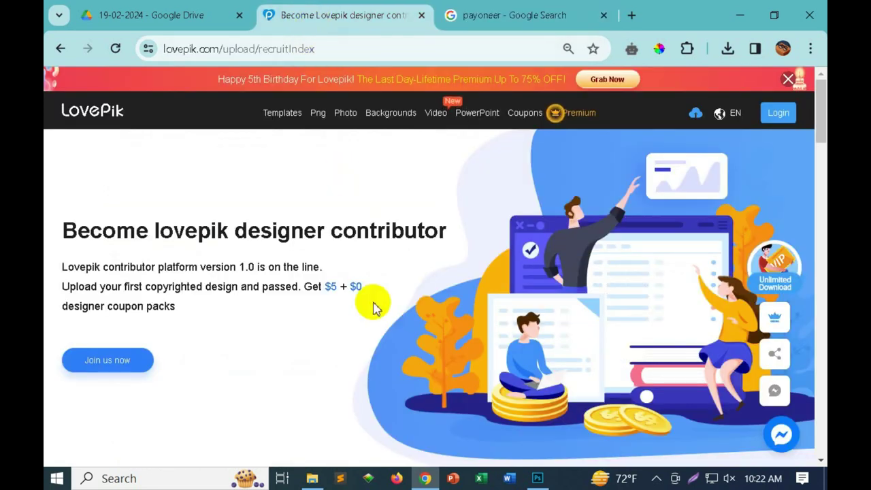
Dismiss the birthday promo banner and browse down the Lovepik home page
left_click(788, 79)
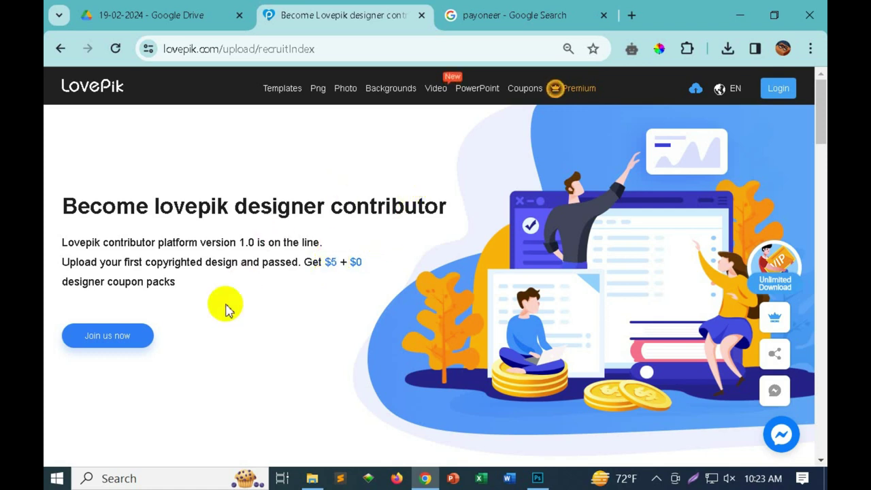
left_click(95, 95)
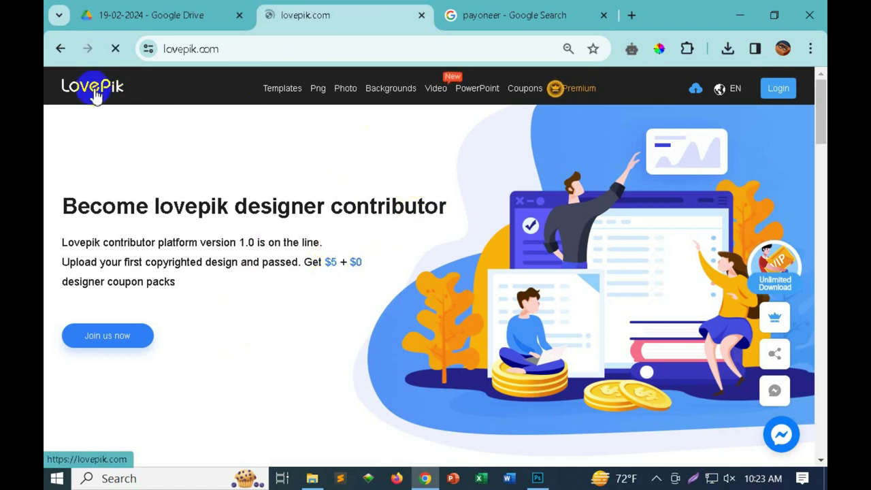
mouse_move(428, 268)
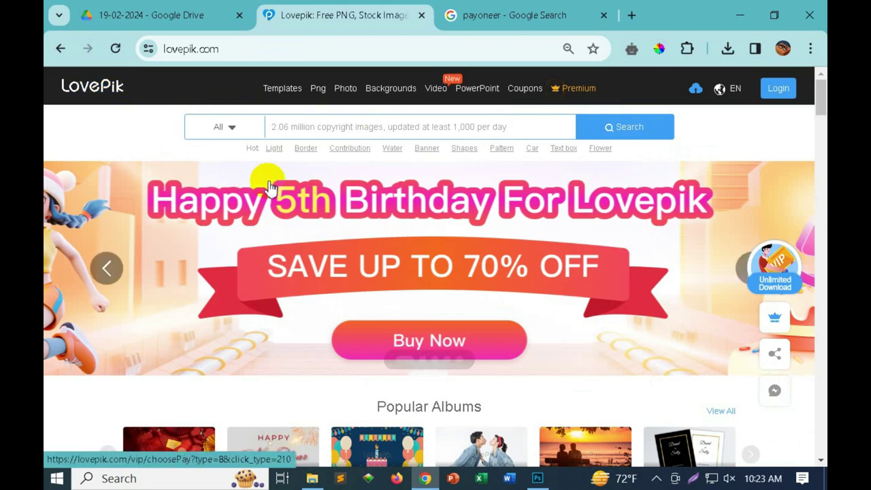
scroll(269, 187, "down", 10)
scroll(268, 187, "down", 2)
scroll(269, 187, "down", 4)
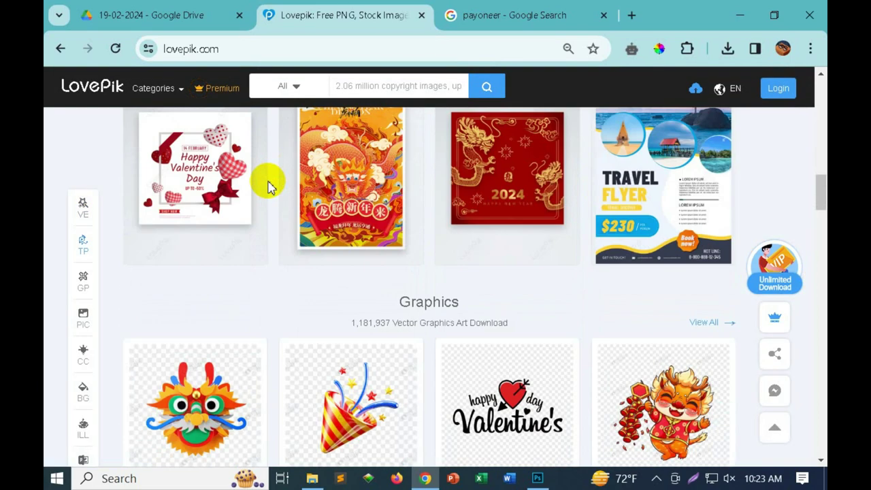
scroll(268, 185, "down", 4)
scroll(269, 185, "down", 6)
scroll(269, 185, "down", 6)
scroll(269, 185, "down", 6)
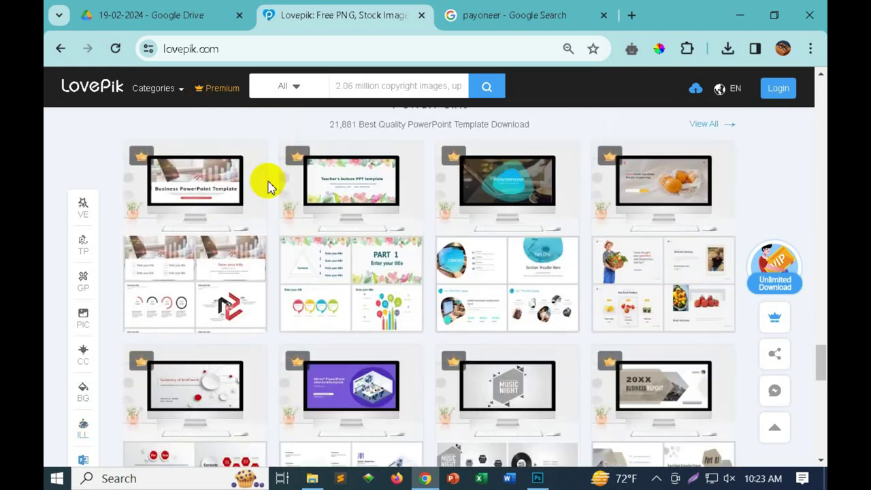
scroll(269, 185, "down", 6)
scroll(269, 185, "down", 3)
scroll(266, 181, "up", 4)
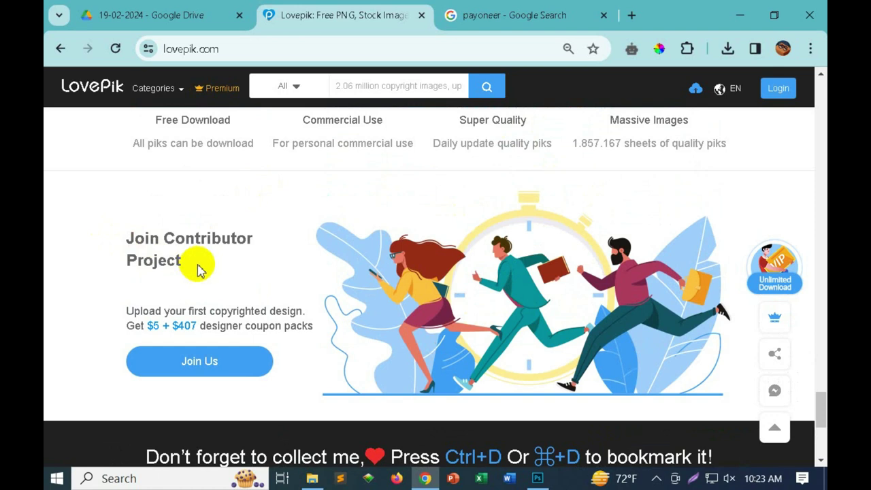
Return to the contributor recruitment page via Join Us and view its upload, review and earnings process
left_click(222, 368)
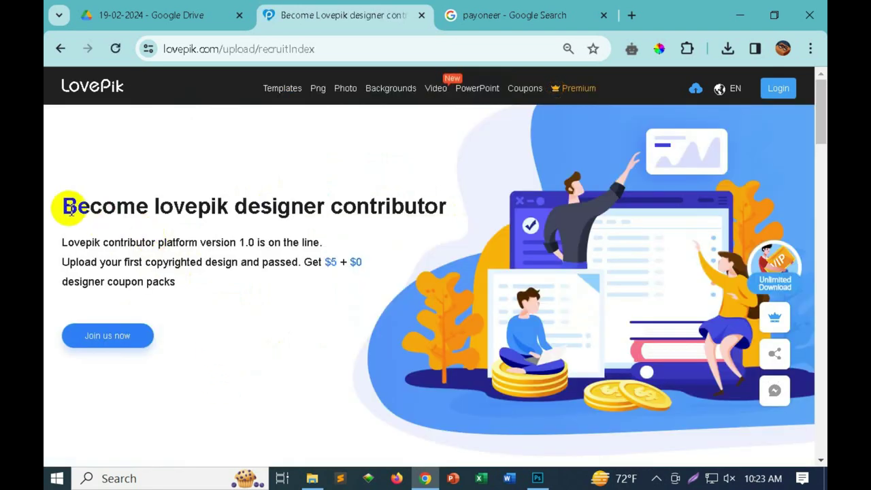
left_click_drag(62, 206, 456, 205)
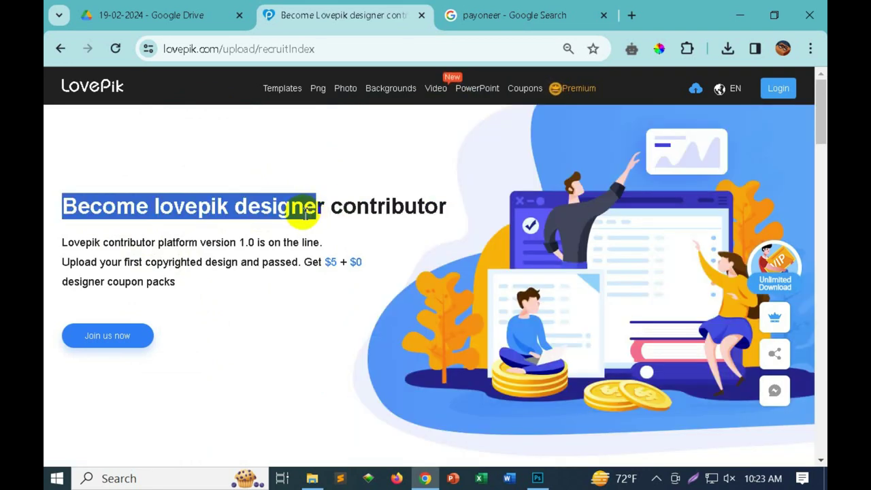
left_click_drag(456, 204, 301, 208)
left_click(243, 243)
scroll(218, 257, "down", 2)
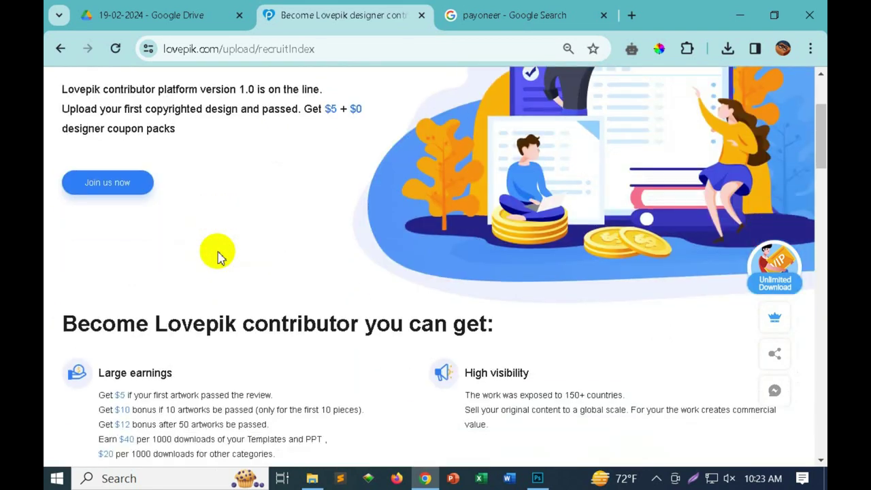
scroll(218, 257, "down", 1)
scroll(218, 257, "down", 5)
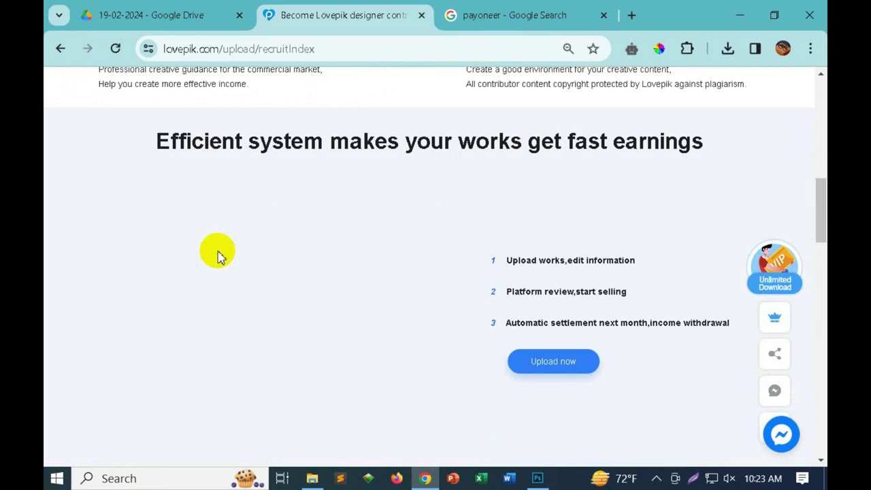
scroll(218, 257, "up", 8)
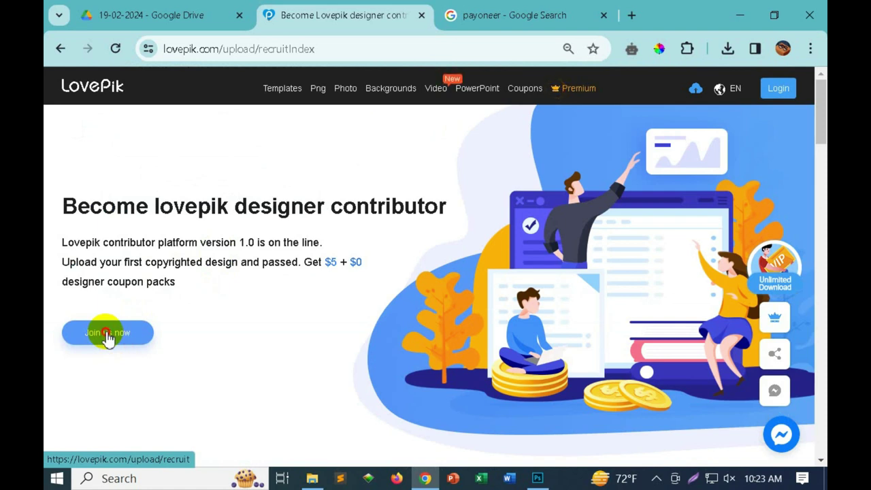
Close the payoneer results tab and dismiss the login prompt raised by 'Join us now'
left_click(106, 334)
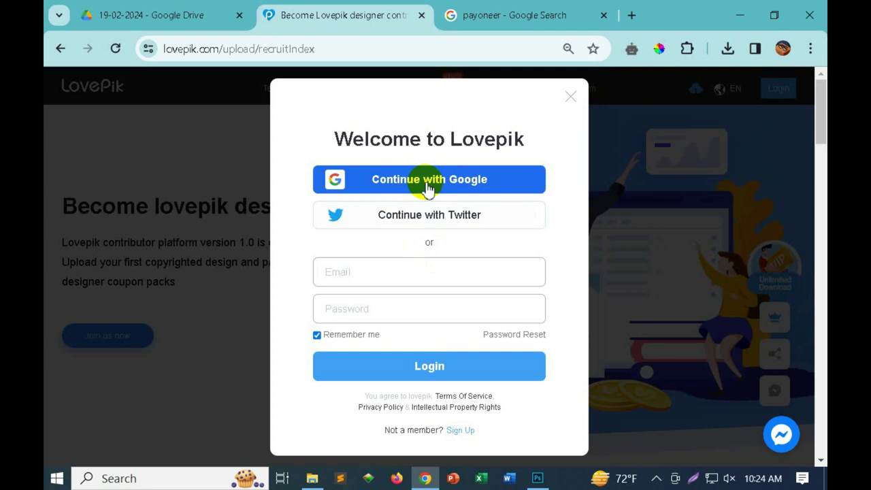
left_click(603, 15)
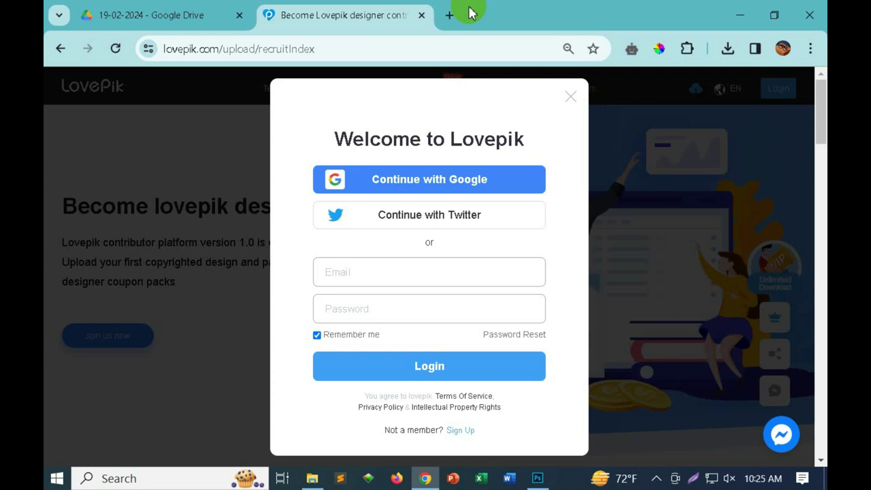
left_click(569, 96)
left_click(123, 337)
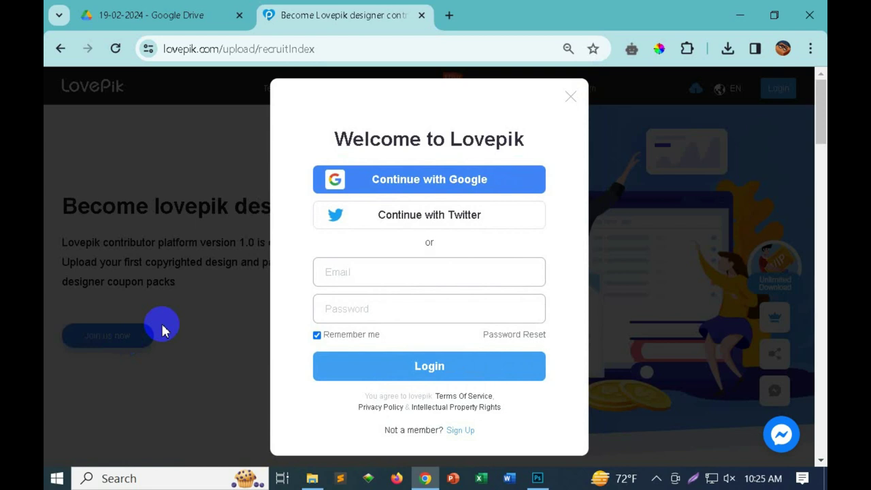
left_click(572, 98)
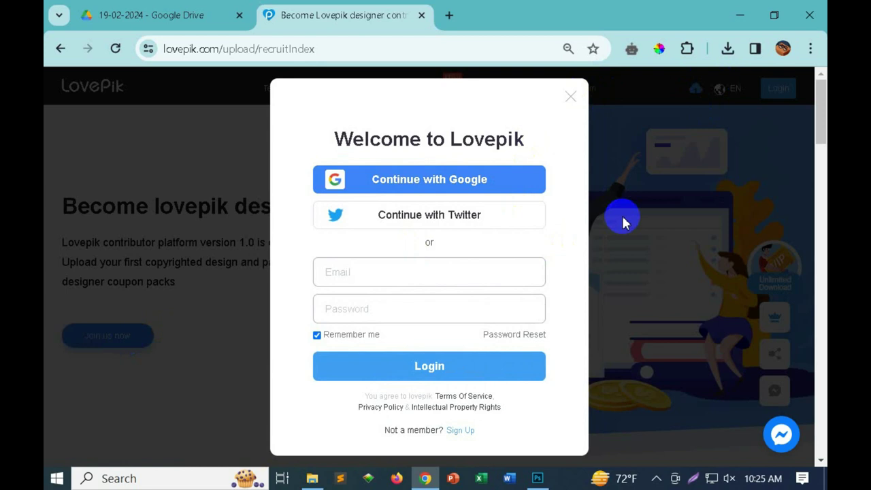
left_click(571, 97)
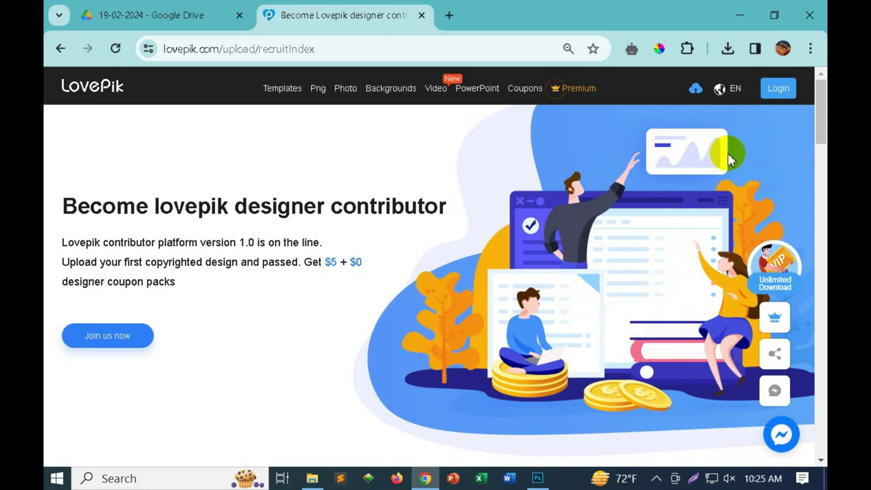
Replace the old Lovepik tab with lovepik.com from a Google search for 'lovepik' and scroll its home page
left_click(108, 91)
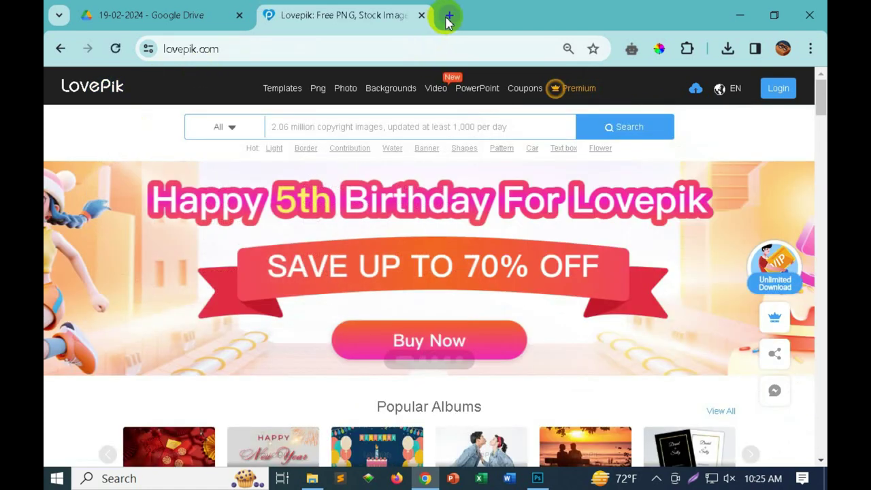
left_click(448, 15)
left_click(422, 15)
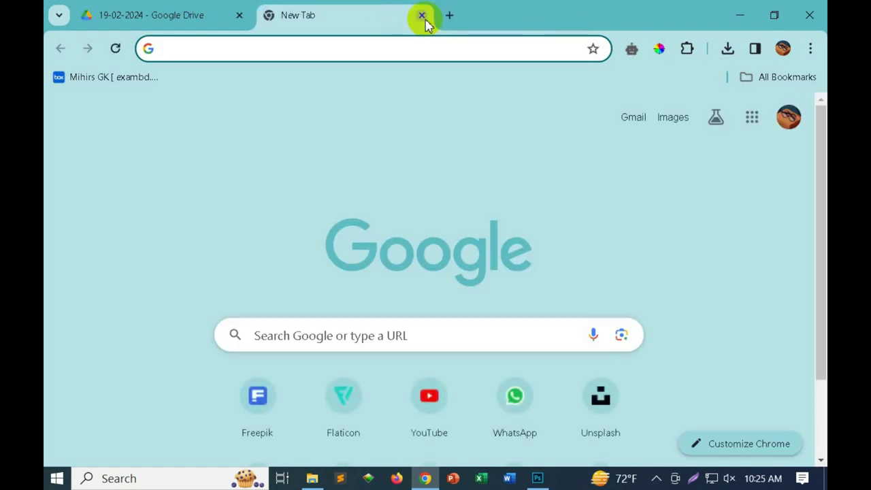
type("lovepik")
key("Return")
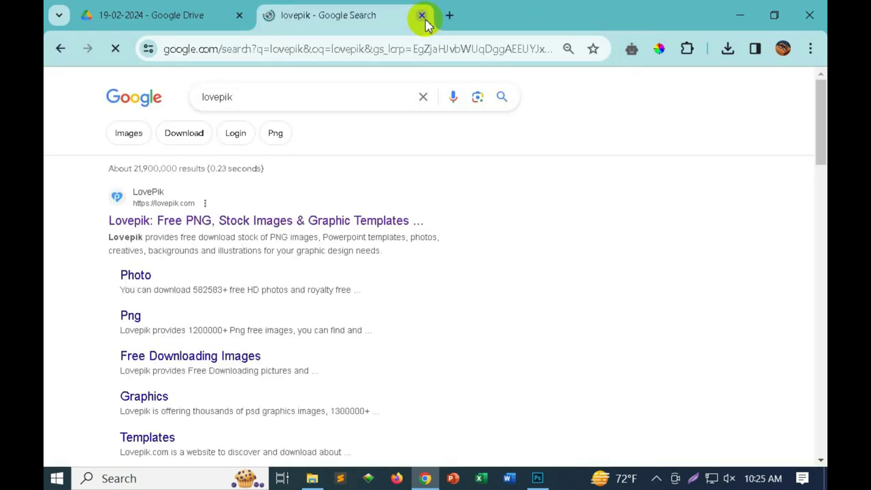
left_click(132, 221)
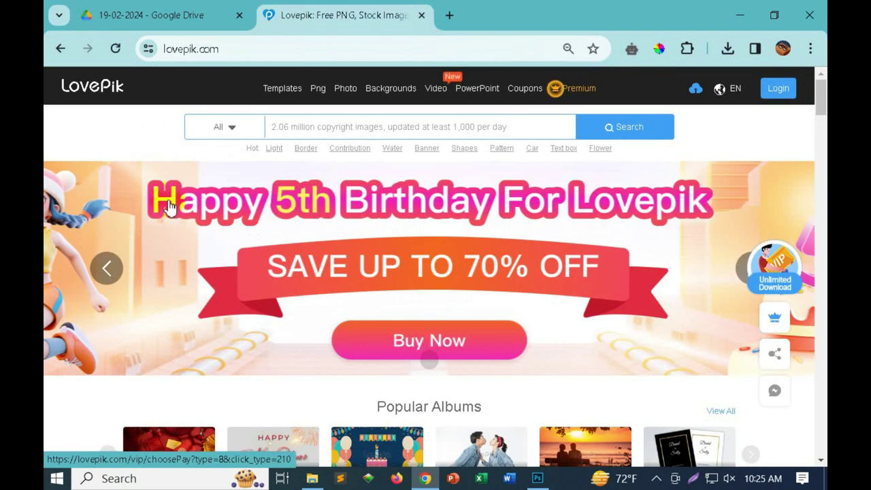
scroll(170, 204, "down", 10)
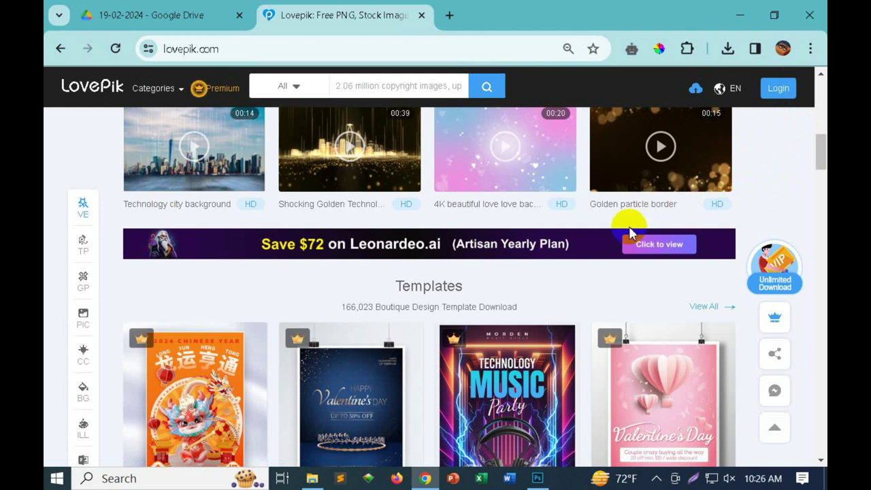
scroll(406, 455, "down", 10)
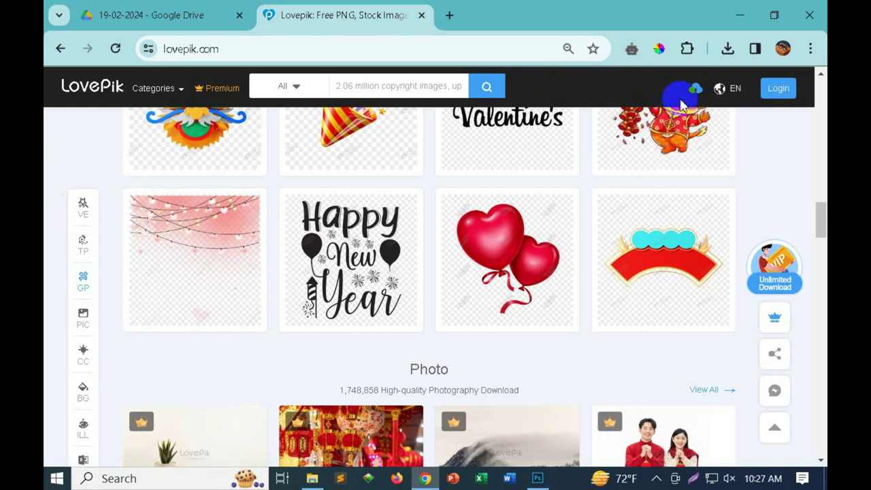
scroll(812, 204, "down", 1)
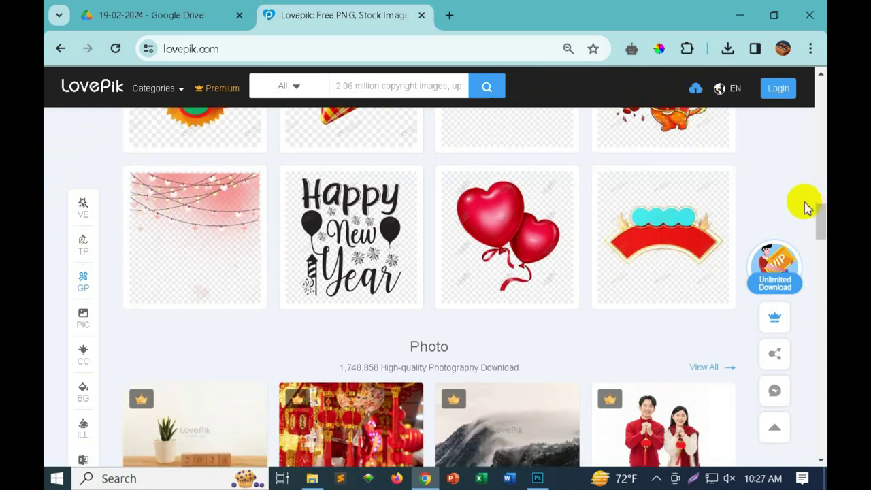
scroll(806, 207, "down", 5)
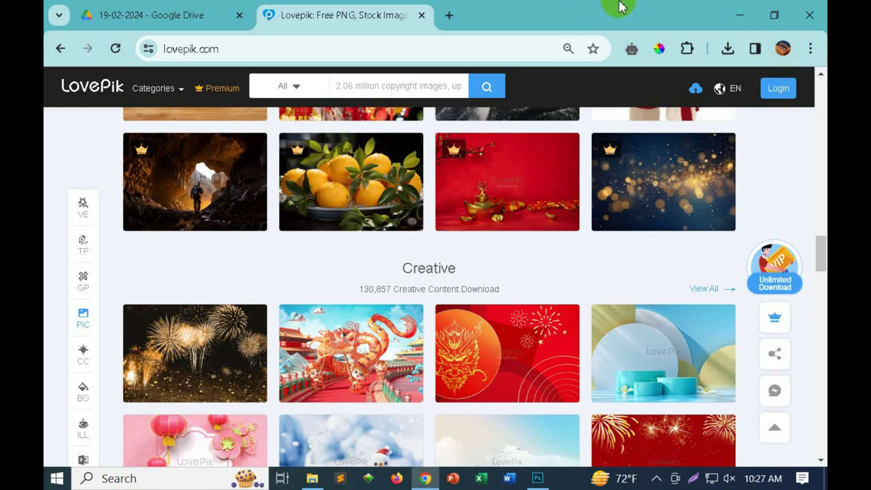
left_click(810, 48)
left_click(810, 48)
left_click(810, 48)
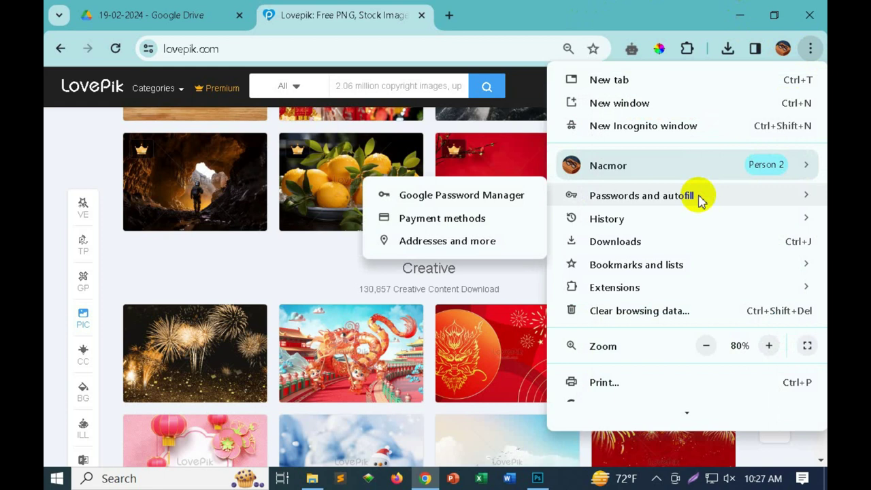
left_click(519, 196)
scroll(347, 240, "down", 2)
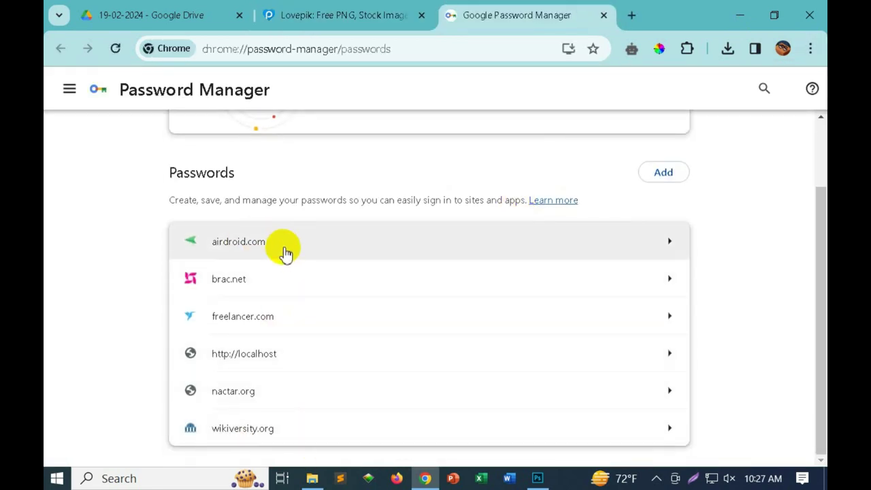
left_click(286, 253)
key("Return")
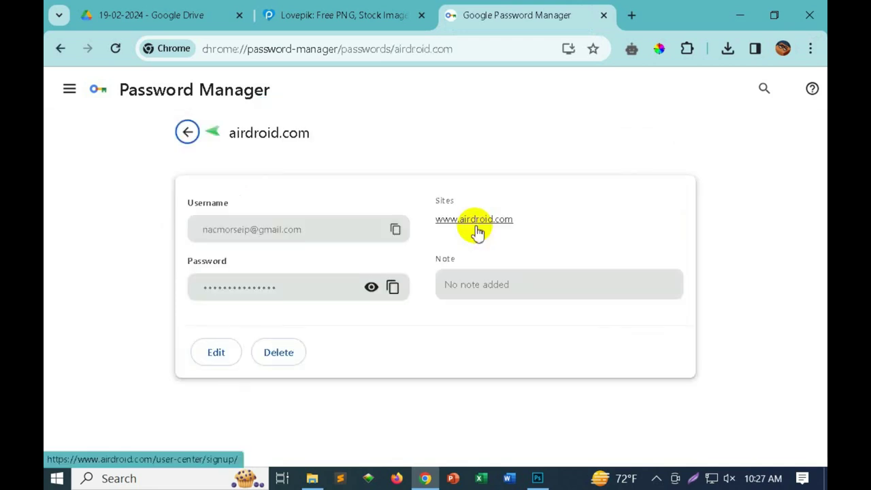
left_click(371, 288)
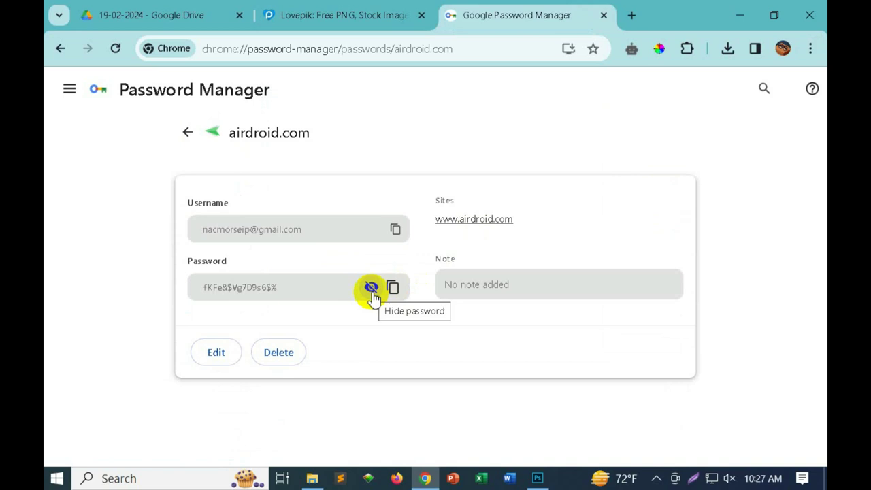
left_click(371, 288)
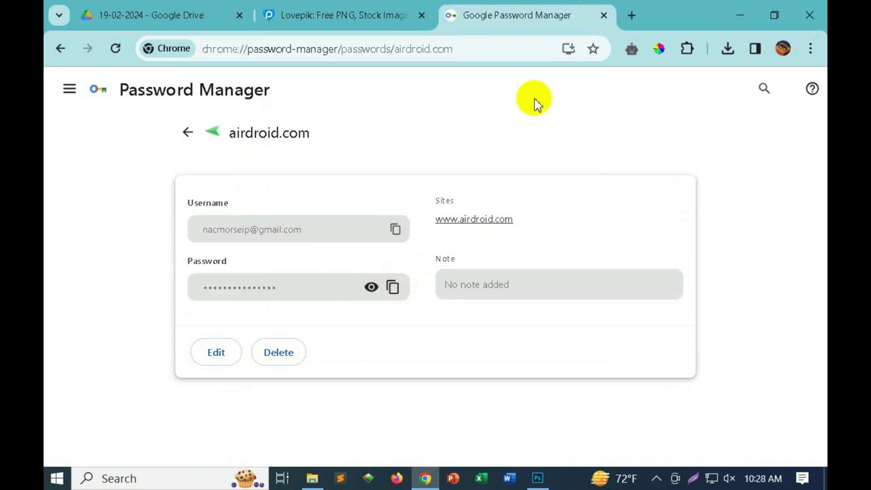
left_click(604, 15)
Scroll the contributor page and start joining as a designer contributor
left_click(810, 48)
left_click(658, 68)
scroll(749, 151, "down", 5)
scroll(748, 151, "down", 5)
scroll(749, 152, "down", 5)
scroll(539, 204, "down", 5)
scroll(422, 225, "up", 3)
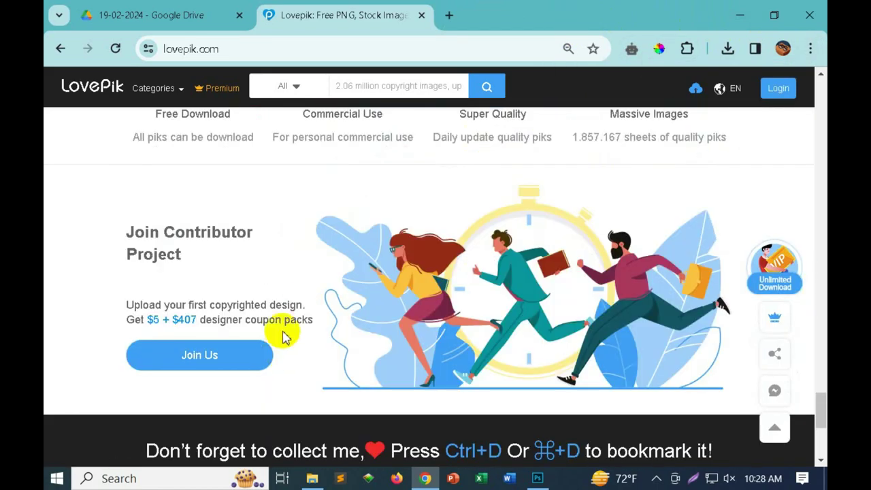
left_click_drag(126, 238, 247, 234)
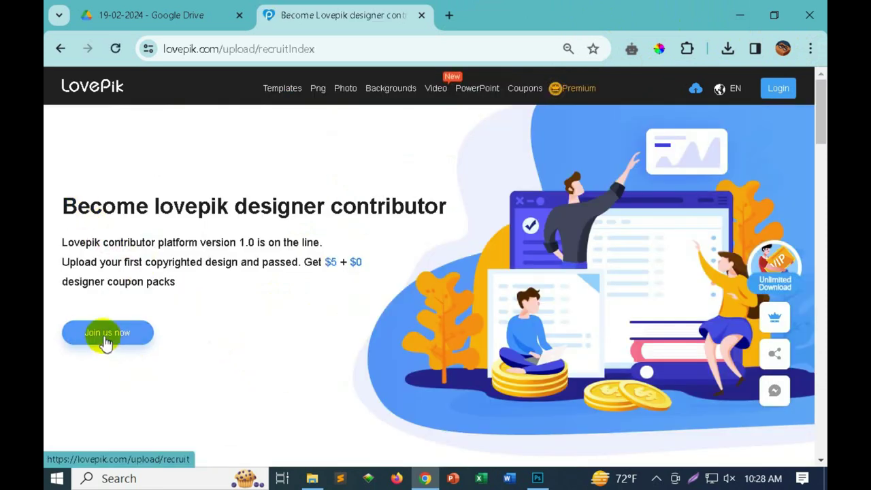
left_click(105, 337)
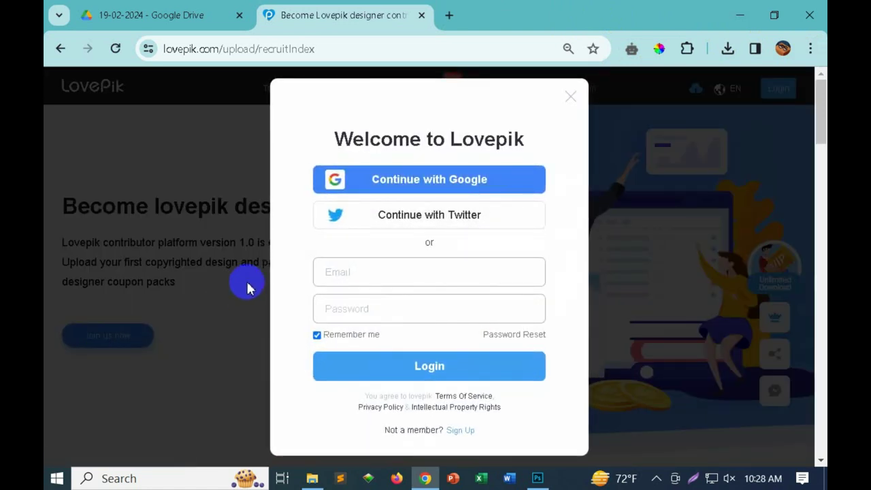
Try the Email and Password login form, then switch to registering a new account
left_click(348, 279)
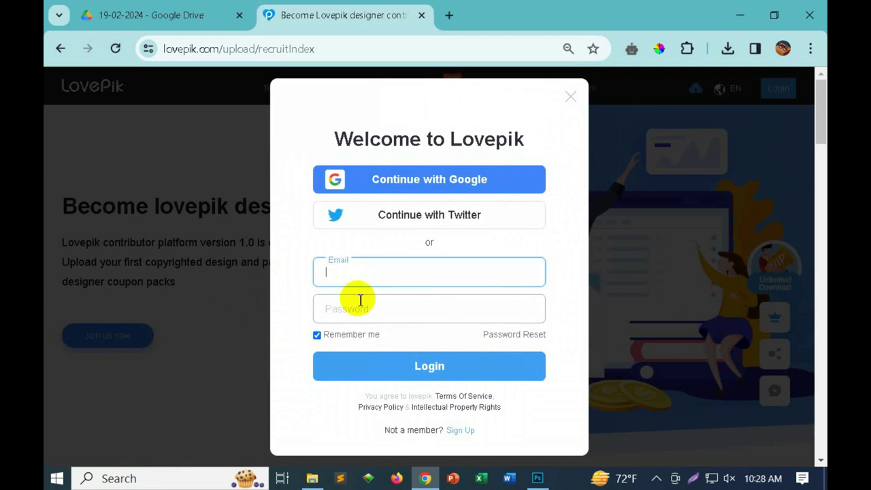
left_click(359, 299)
left_click(370, 267)
left_click(361, 308)
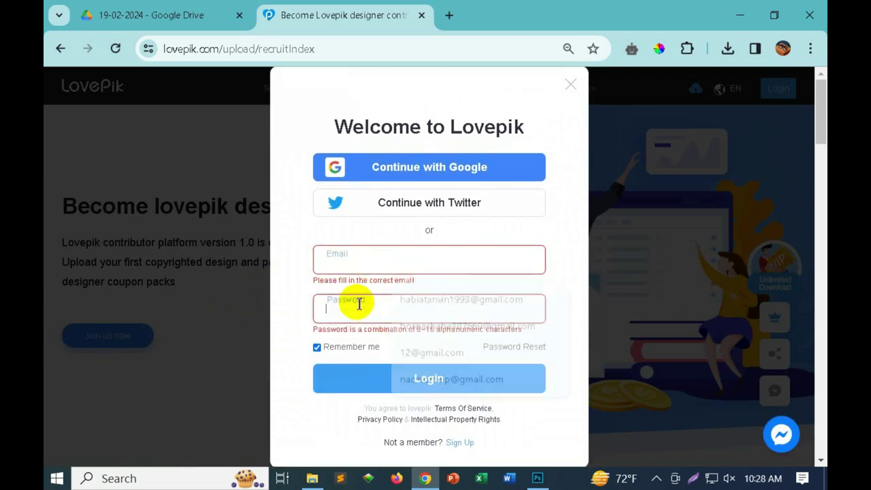
left_click(300, 249)
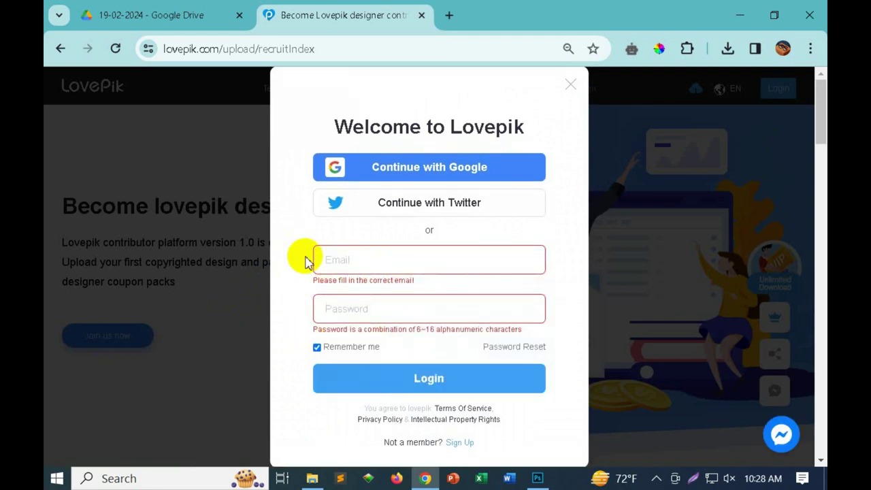
left_click(426, 373)
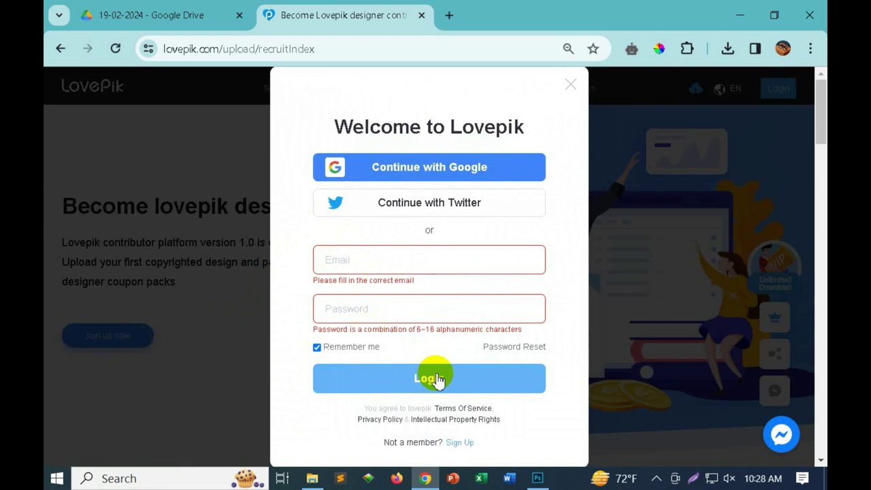
left_click(465, 444)
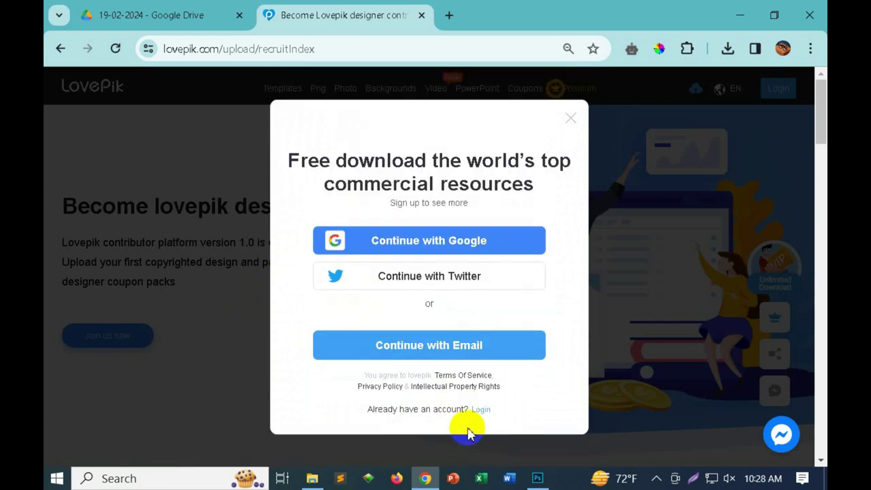
Fill the email sign-up form with a generated username, saved email and browser-suggested strong password
left_click(406, 354)
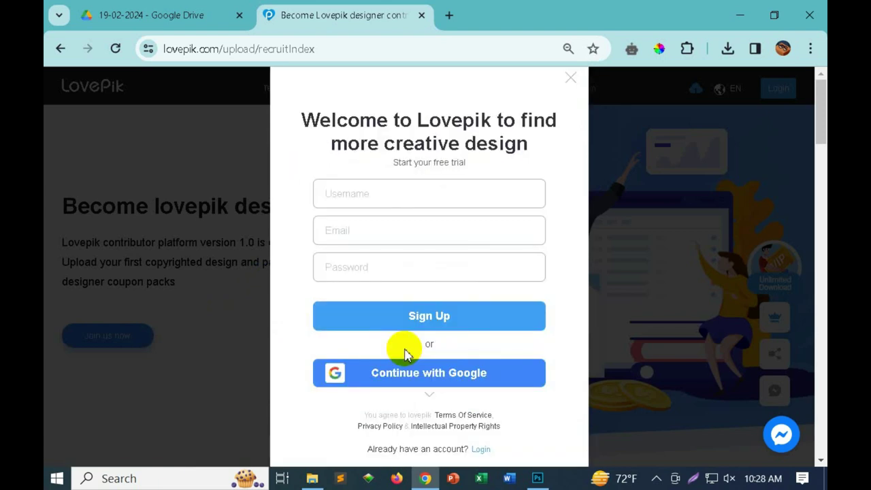
left_click(360, 199)
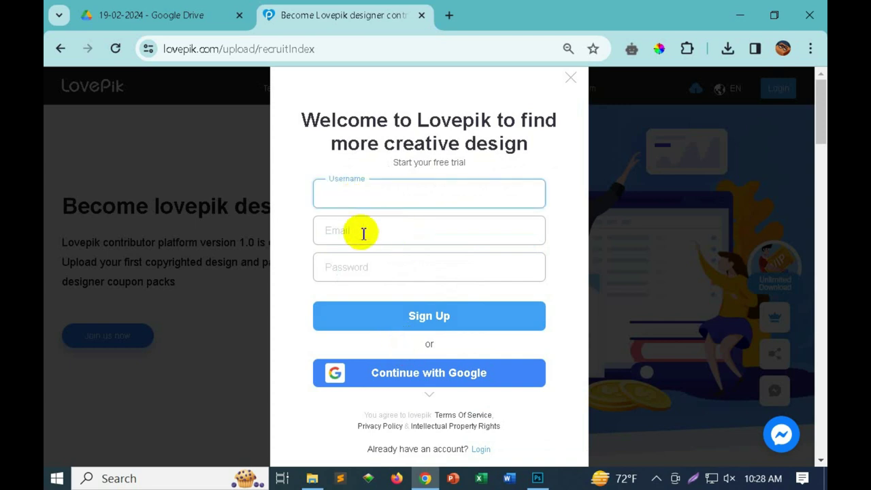
left_click(362, 232)
left_click(358, 272)
left_click(362, 186)
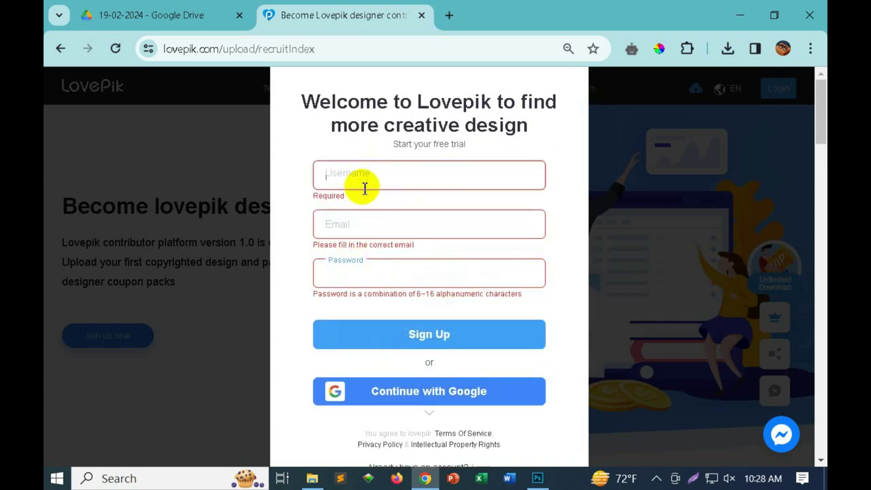
left_click(449, 15)
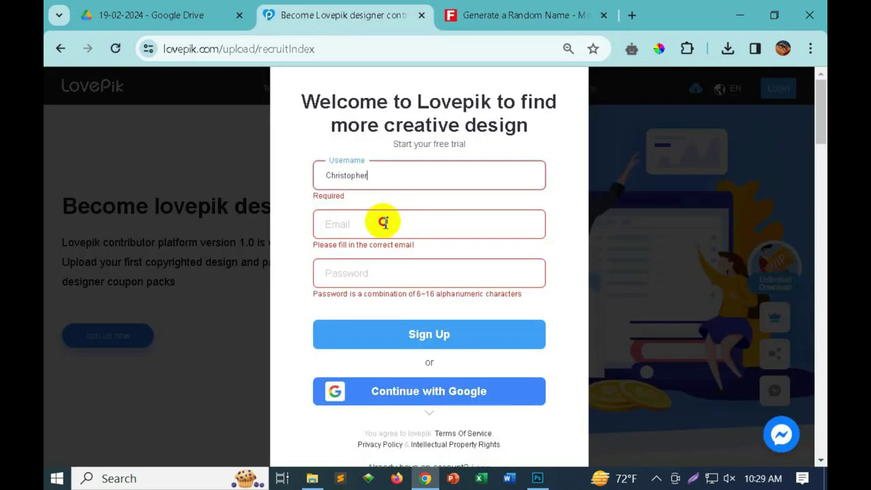
left_click(386, 221)
left_click(441, 336)
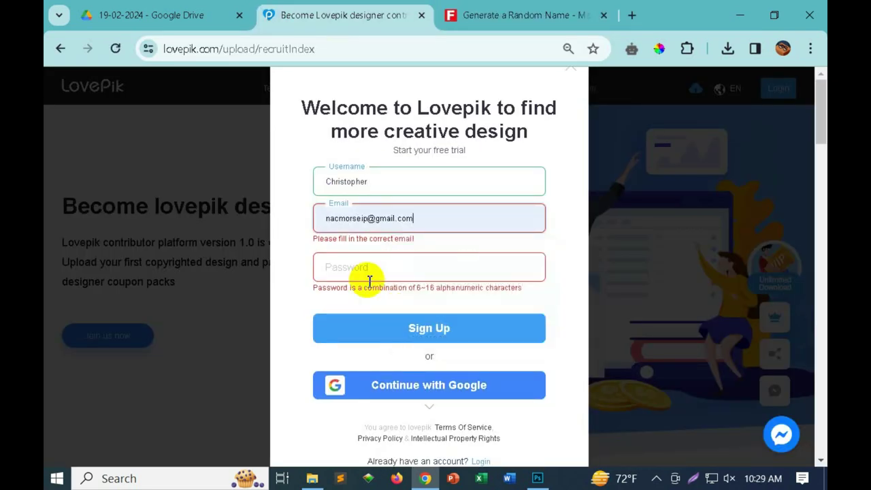
left_click(361, 269)
right_click(361, 269)
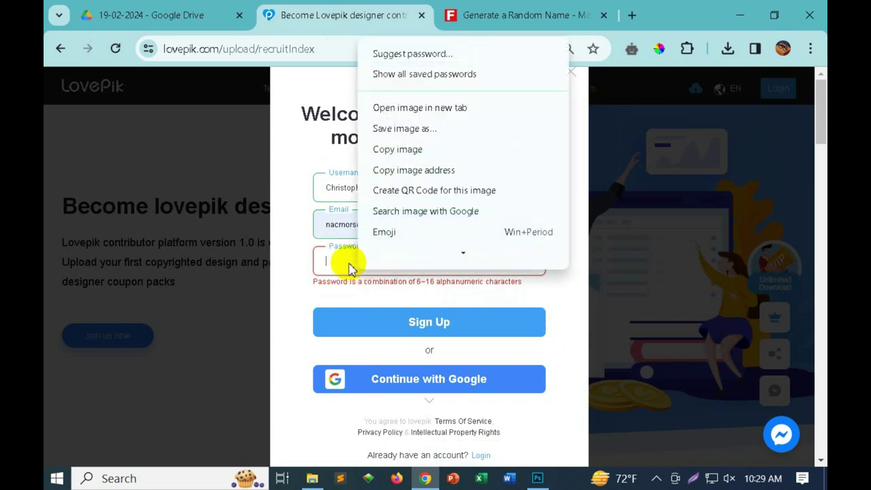
left_click(399, 54)
left_click(476, 286)
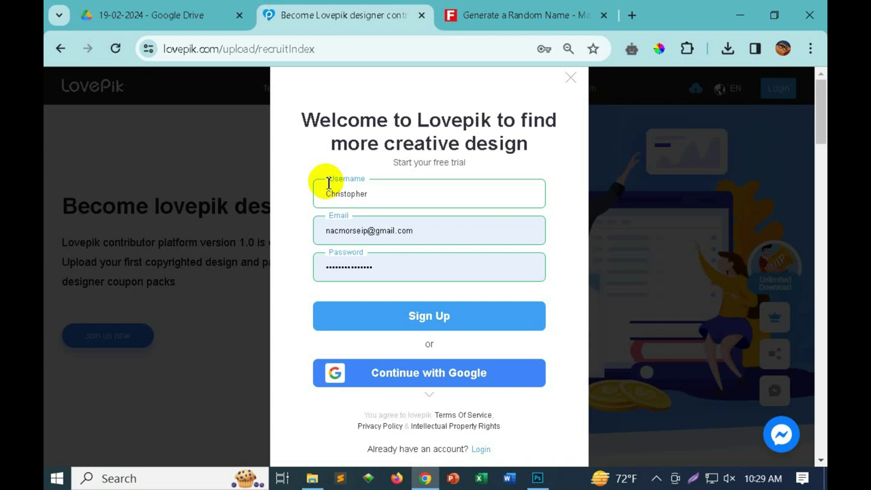
Submit the registration and dismiss the verification email notice
left_click_drag(329, 181, 366, 178)
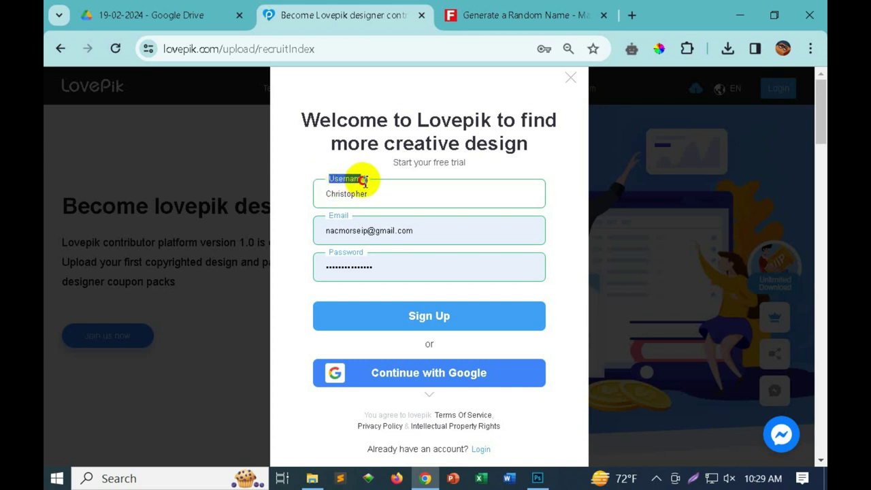
left_click(354, 170)
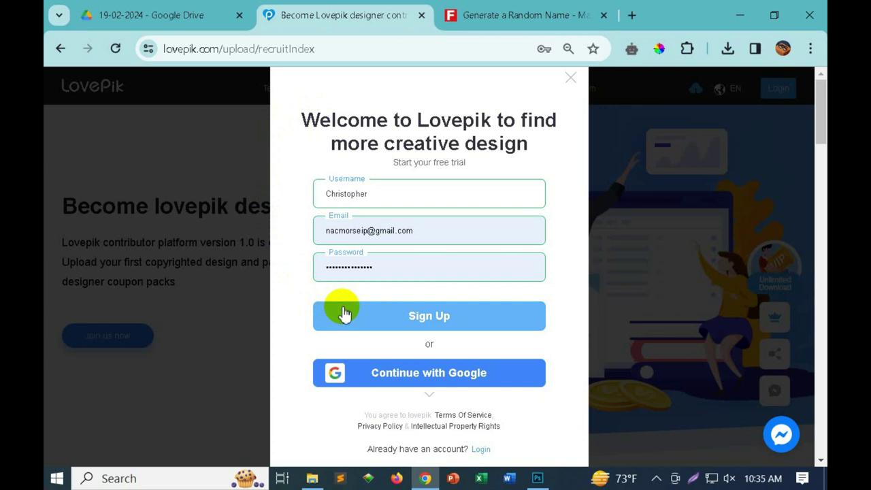
left_click(344, 313)
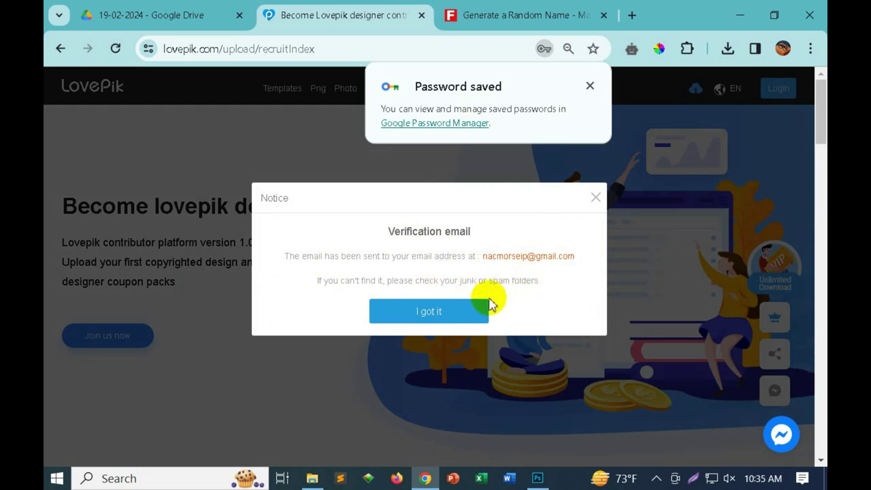
left_click(432, 312)
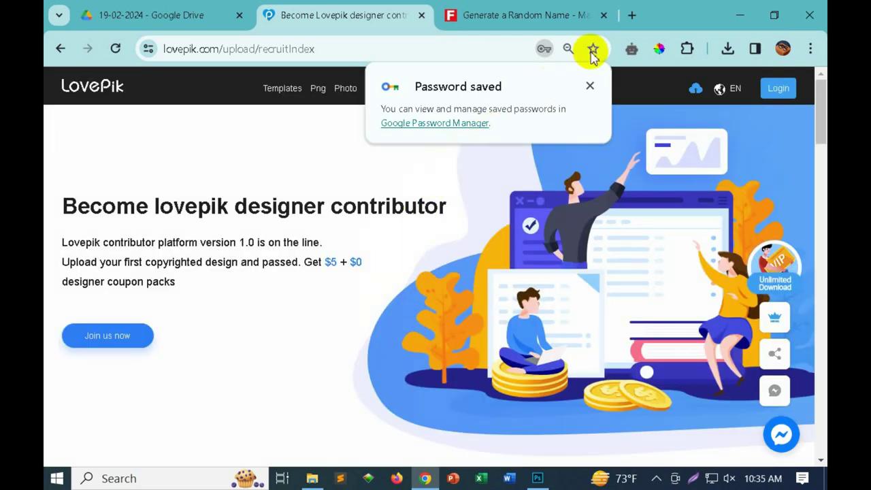
Open Gmail, check Promotions and Primary, then open the Lovepik verification email from Spam
left_click(630, 17)
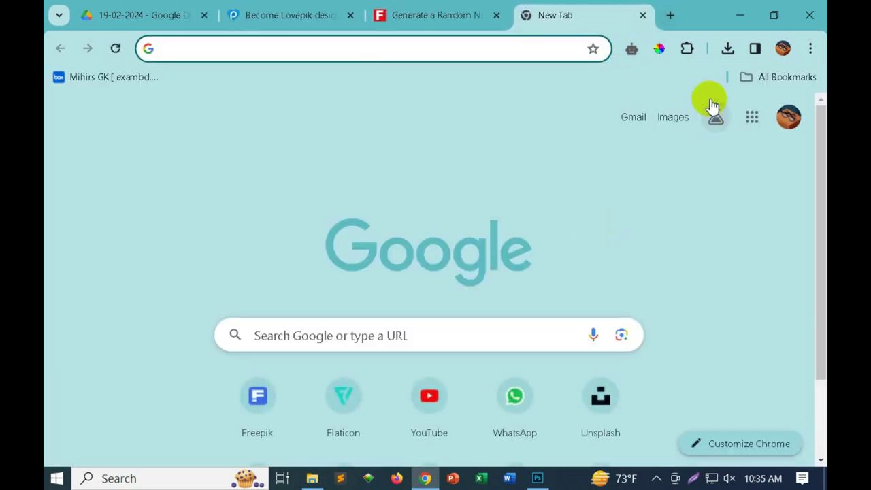
left_click(642, 116)
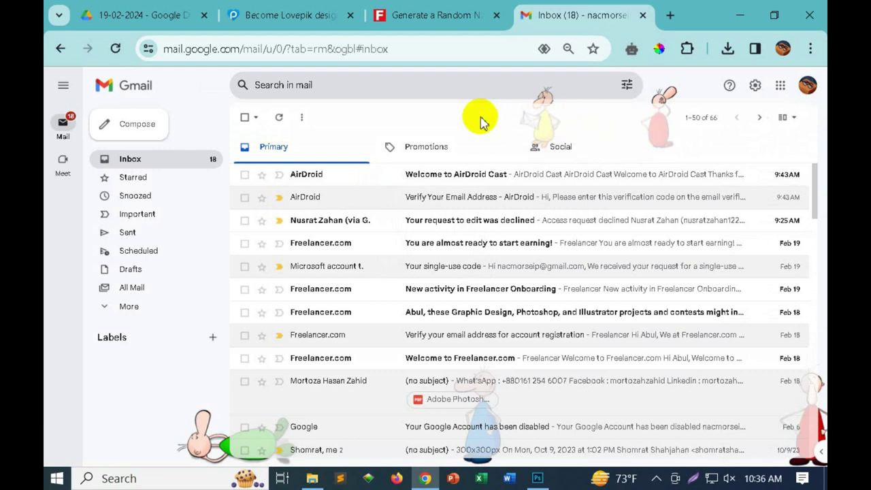
left_click(473, 153)
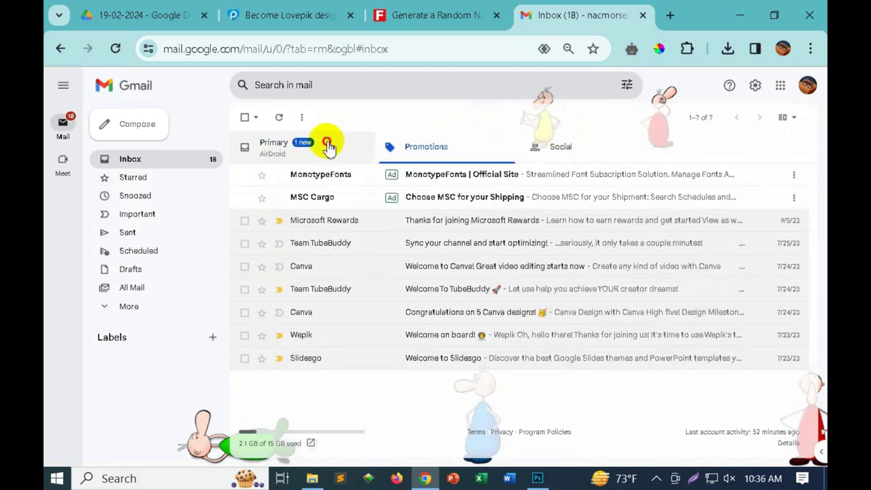
left_click(330, 142)
left_click(114, 50)
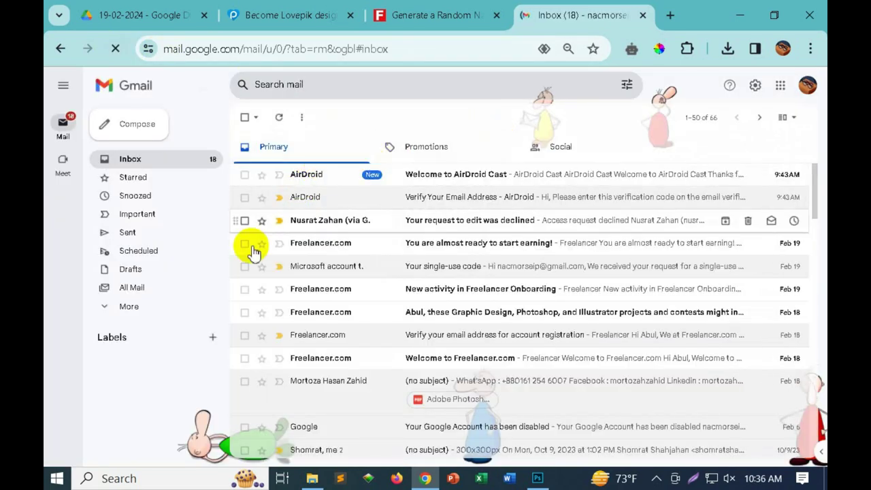
left_click(151, 308)
left_click(169, 349)
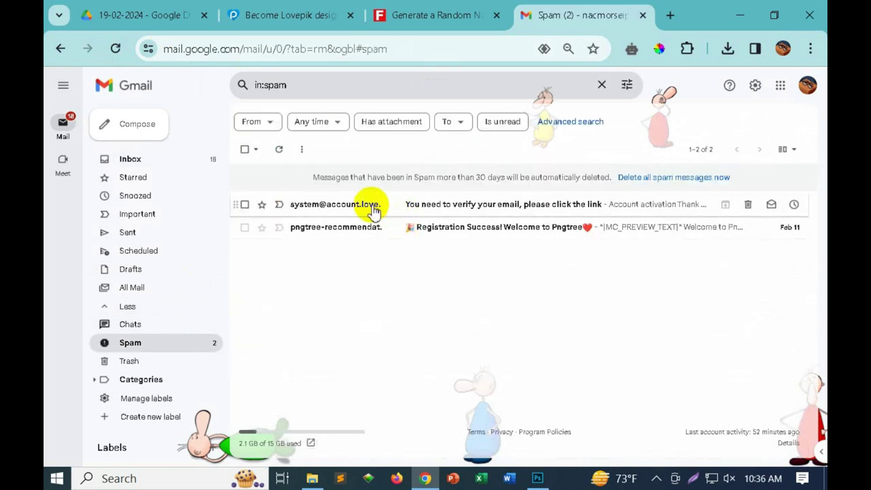
left_click(417, 212)
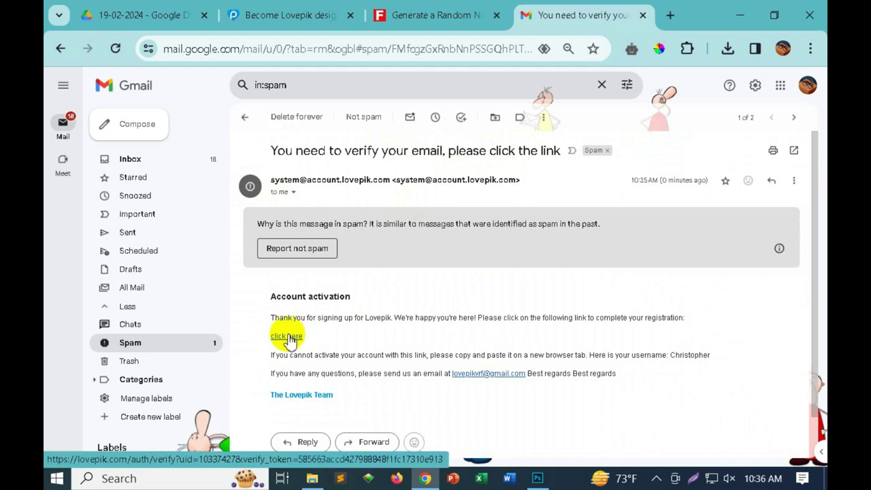
Activate the account via the email link, dismiss the birthday offer, check the Free User status, and open a blank tab
left_click(286, 338)
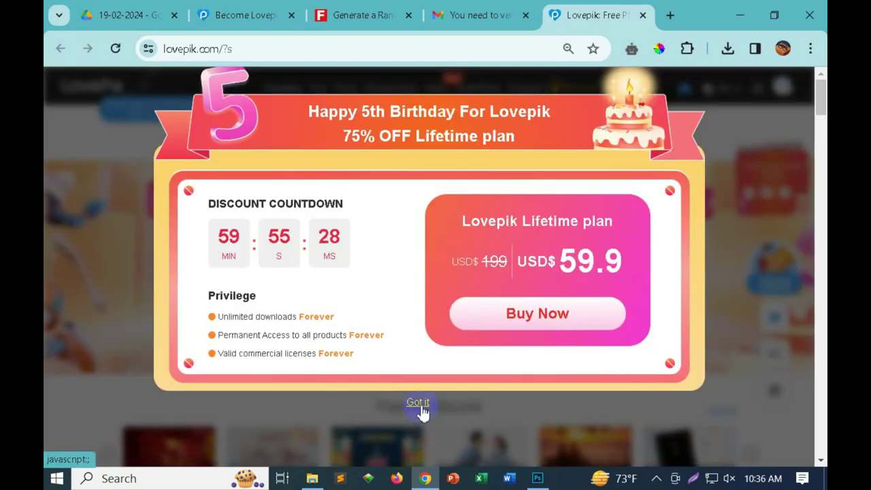
left_click(418, 403)
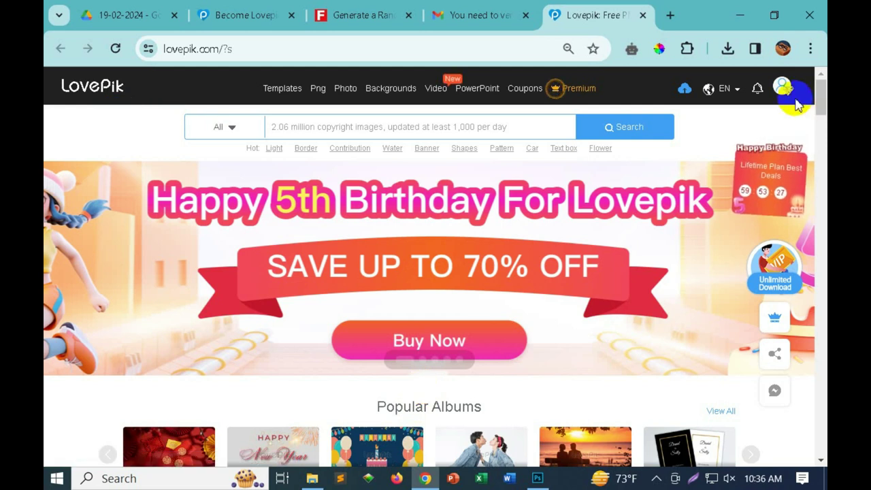
left_click(781, 89)
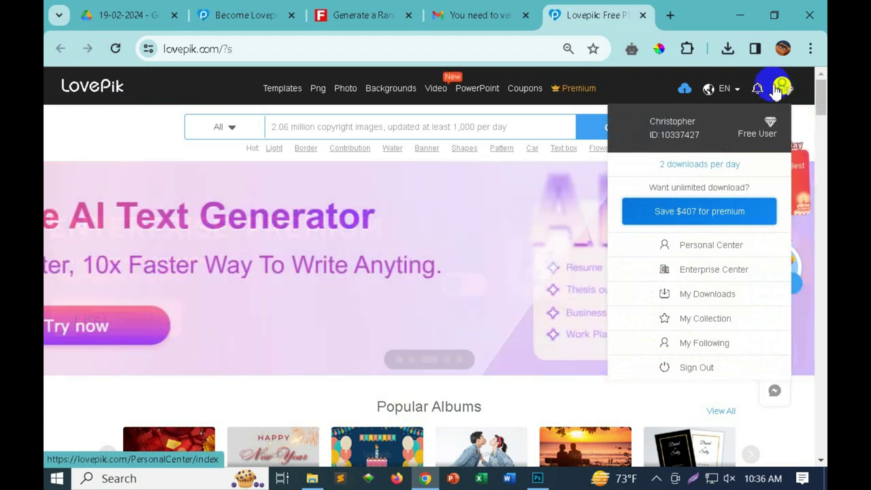
left_click(670, 15)
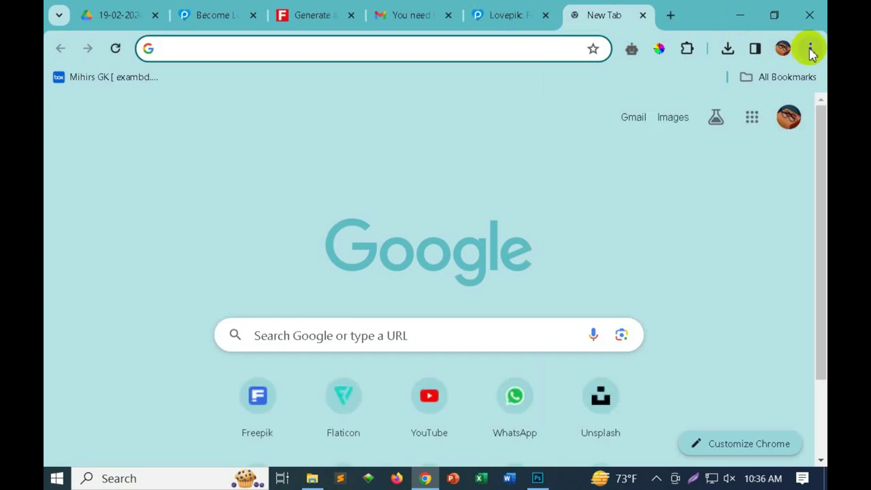
Reveal the saved lovepik.com password in Chrome's Password Manager after confirming the Windows password
left_click(811, 48)
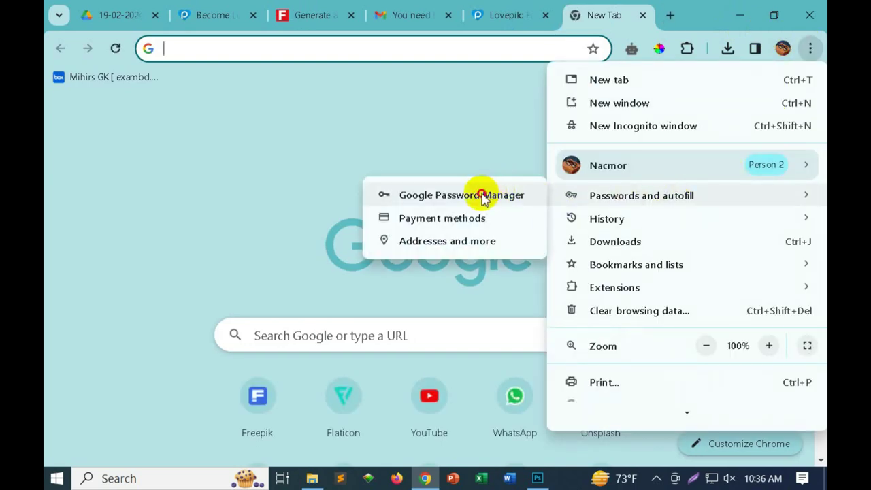
left_click(483, 196)
scroll(345, 255, "down", 4)
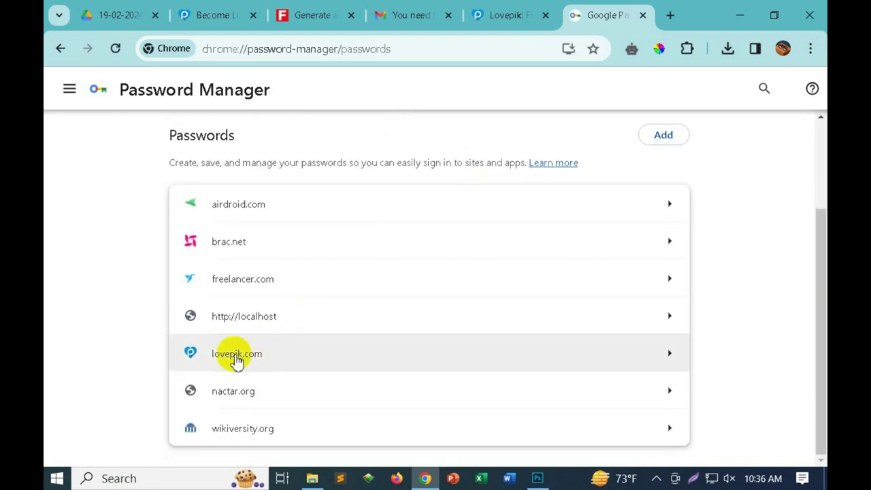
left_click(235, 357)
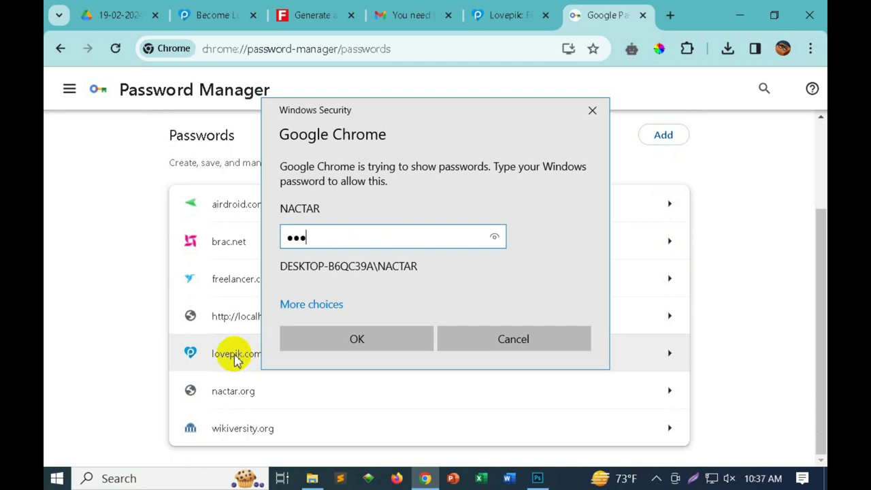
key("Return")
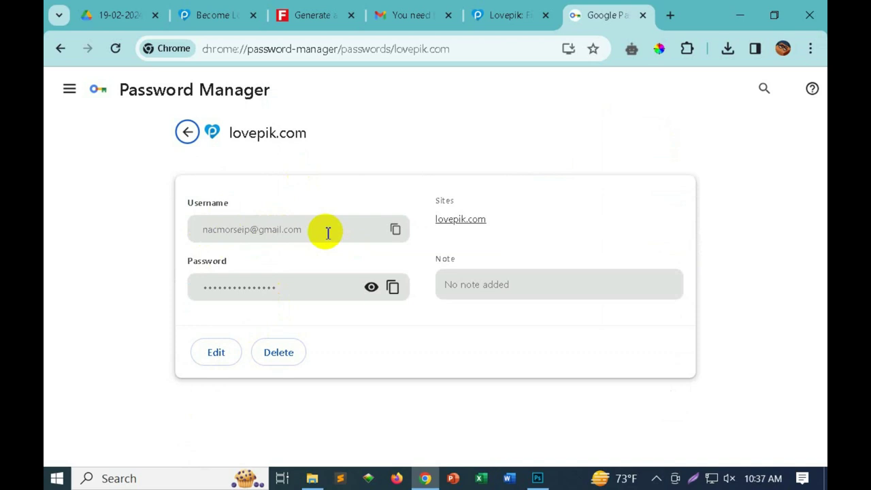
left_click(371, 286)
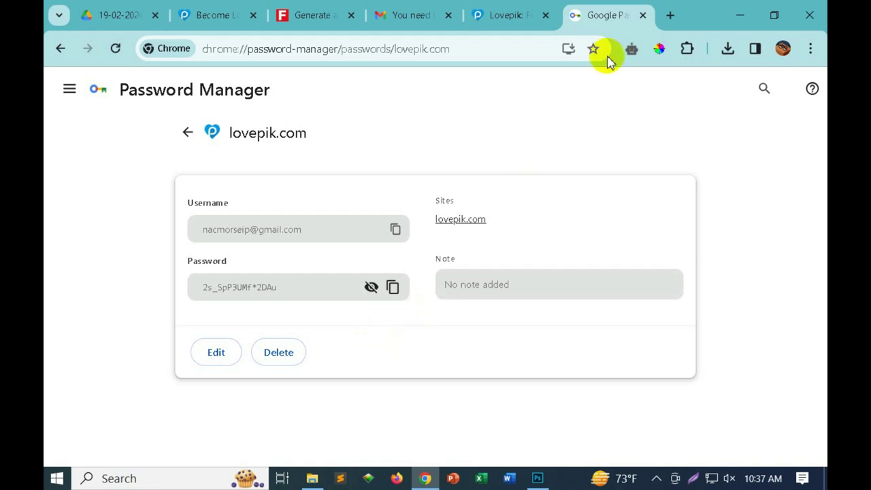
Close the password tab, review the Personal Center profile, and open the upload area showing recruit.v1.2.pdf
left_click(641, 16)
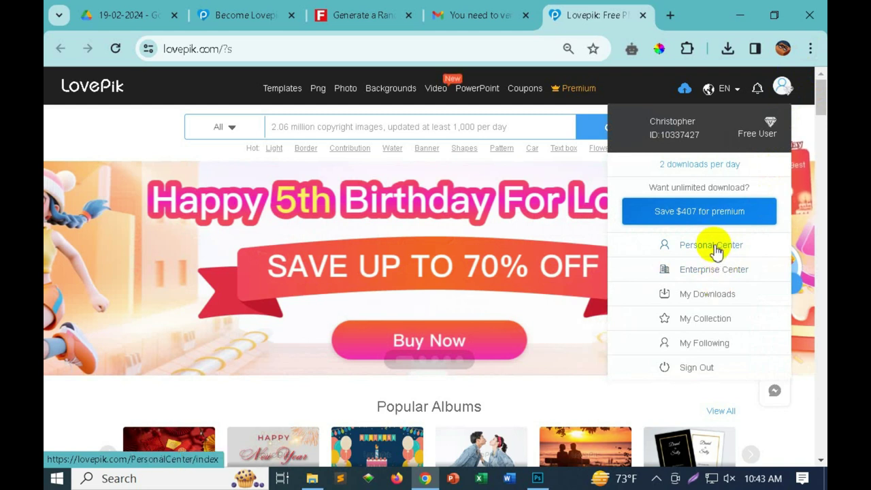
mouse_move(782, 87)
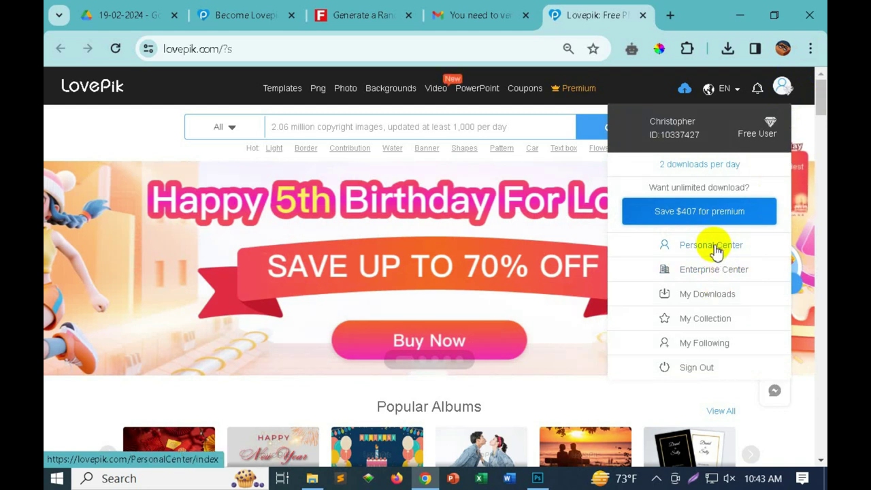
left_click(711, 245)
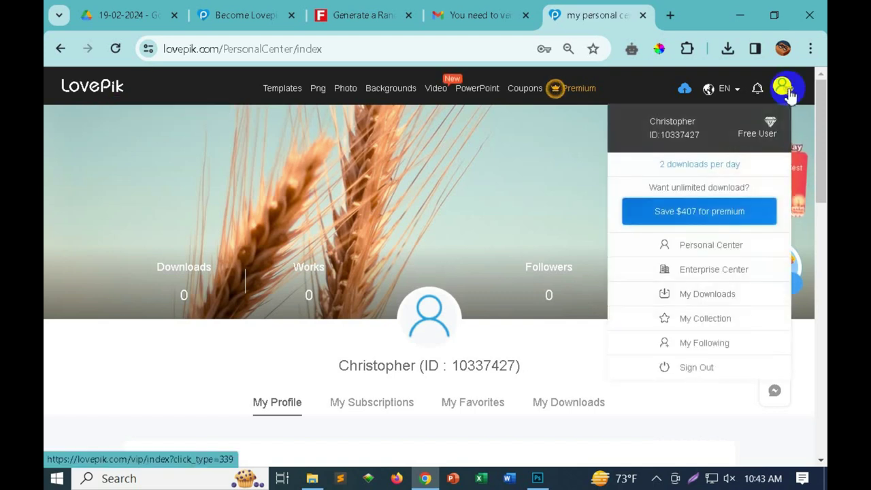
left_click(711, 246)
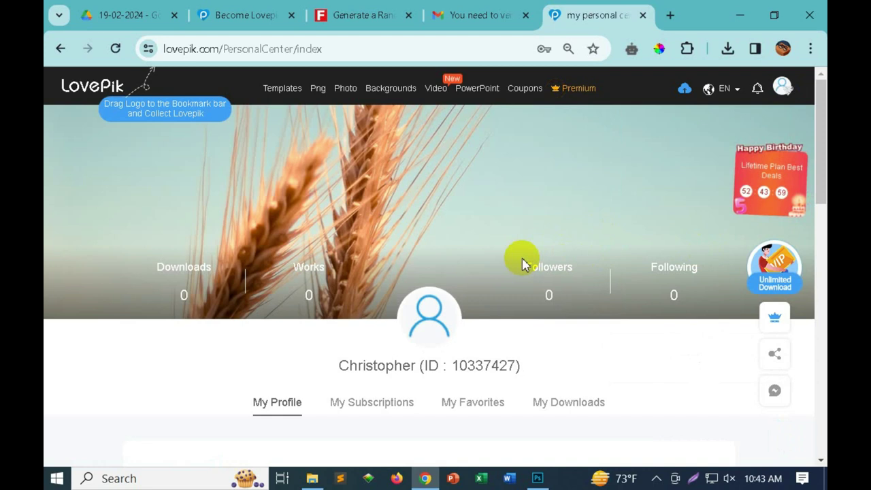
scroll(470, 262, "down", 1)
scroll(402, 283, "down", 1)
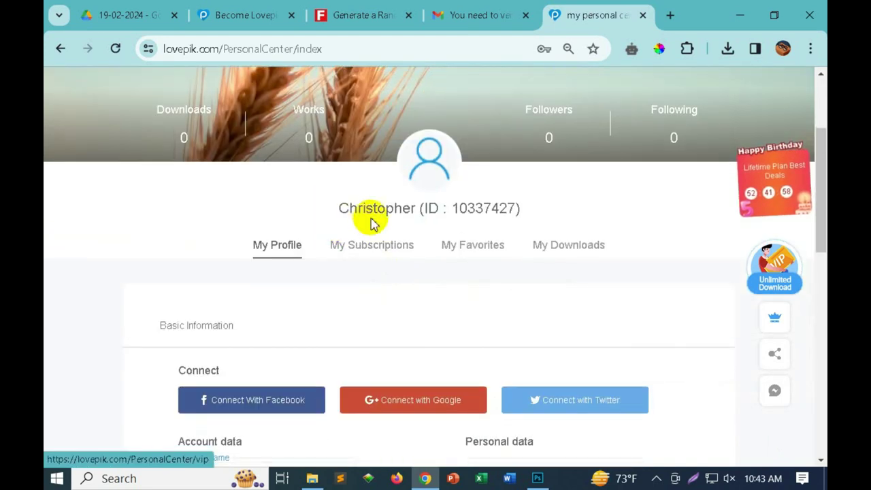
scroll(326, 197, "down", 1)
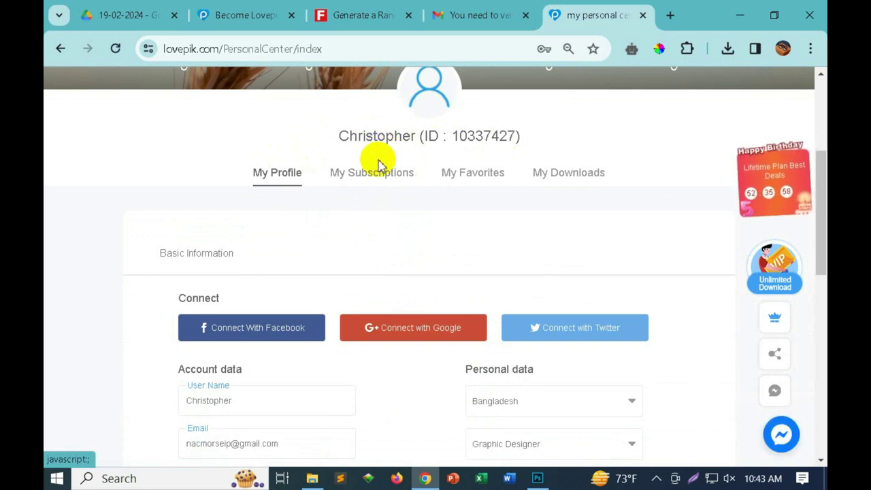
scroll(360, 151, "down", 3)
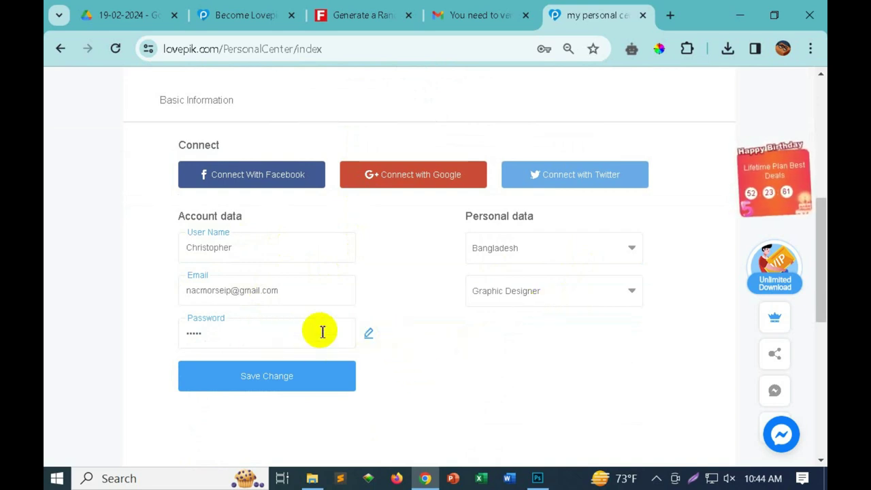
scroll(321, 331, "down", 2)
left_click(685, 91)
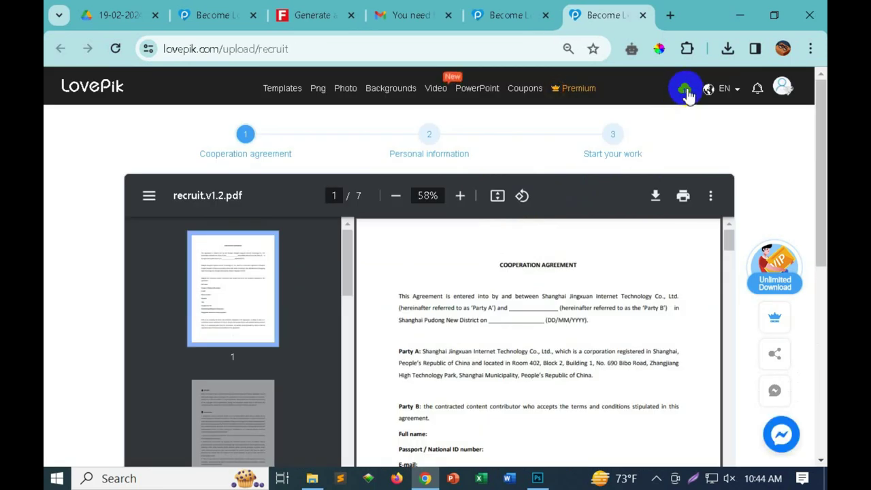
Go to the contributor recruitment page and start joining the designer contributor programme
left_click(687, 94)
left_click(117, 338)
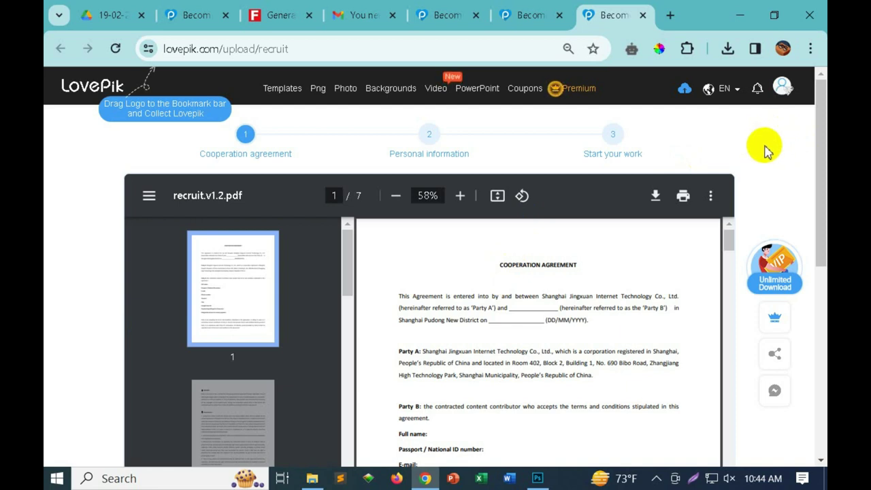
scroll(757, 157, "down", 3)
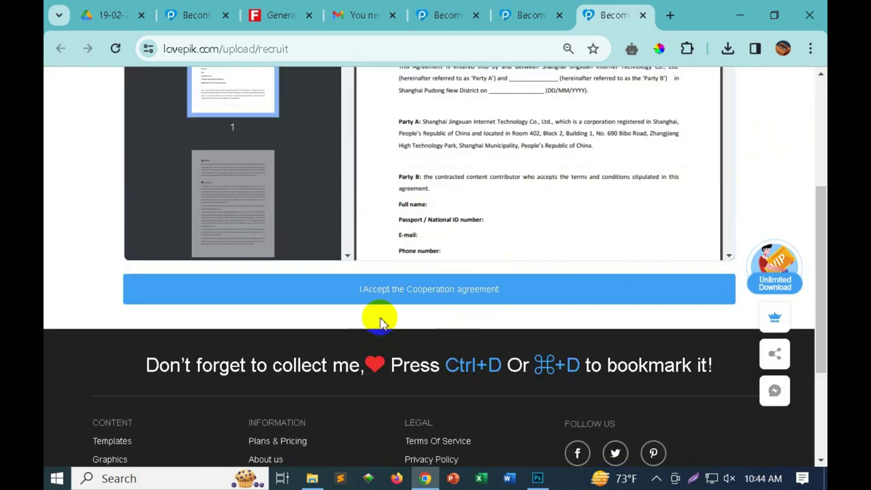
Scroll through the recruit.v1.2.pdf cooperation agreement to its last page, 7 of 7
left_click(449, 303)
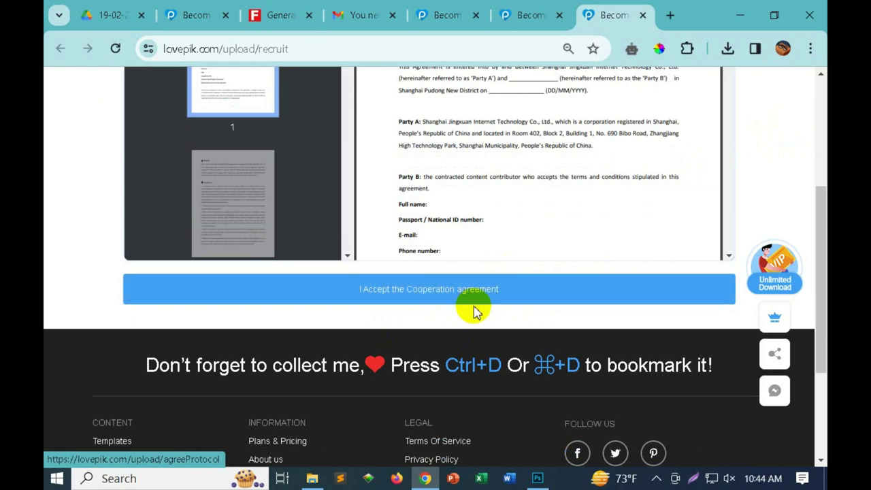
scroll(468, 282, "down", 5)
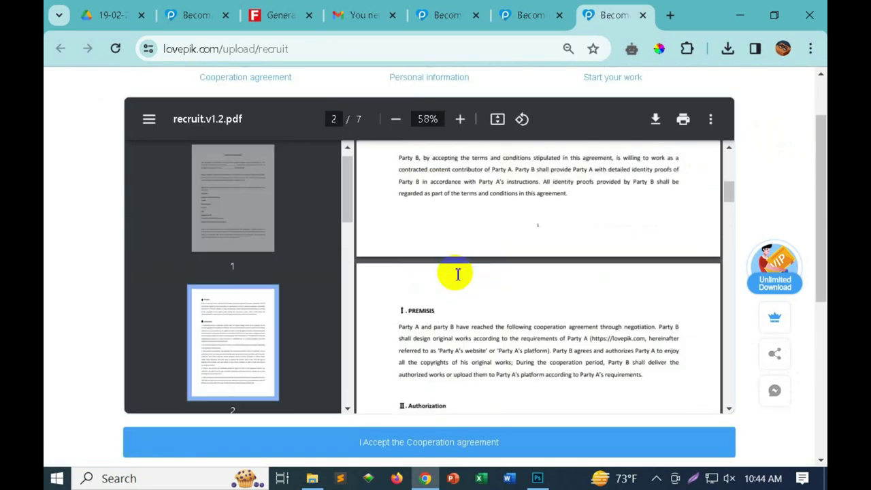
scroll(458, 274, "down", 5)
scroll(451, 276, "down", 10)
scroll(445, 278, "down", 10)
scroll(450, 282, "down", 5)
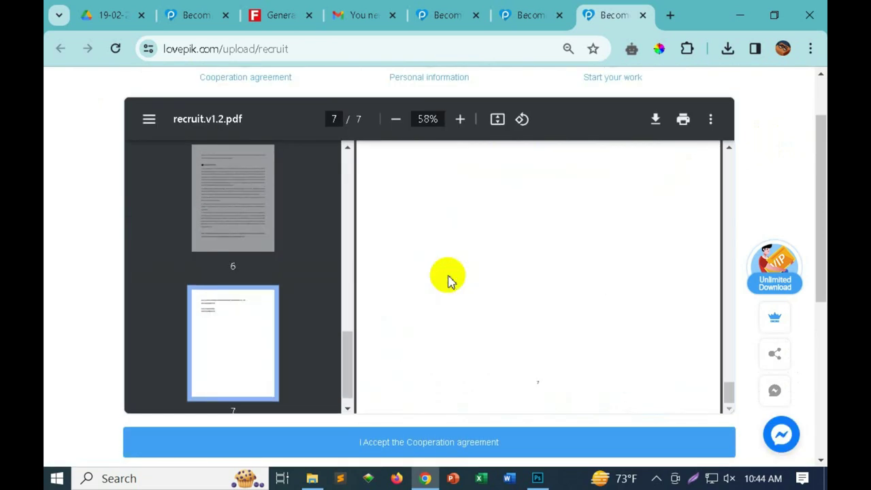
scroll(447, 279, "down", 1)
scroll(447, 280, "down", 4)
scroll(456, 285, "up", 6)
scroll(461, 288, "down", 6)
scroll(299, 306, "up", 2)
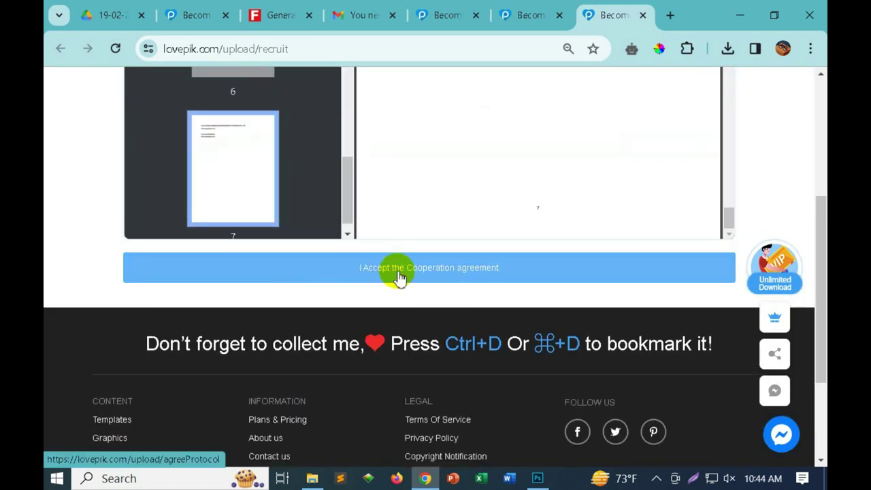
scroll(400, 278, "down", 2, "ctrl")
scroll(403, 276, "up", 5)
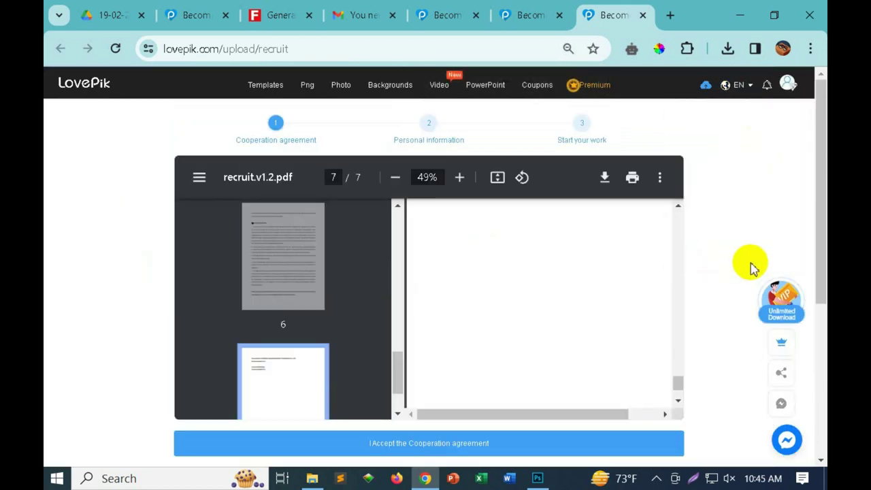
Capture the sign-up page and mark the agreement step and accept bar with red arrows
key("Print")
mouse_move(94, 67)
left_mouse_down()
mouse_move(811, 448)
mouse_move(820, 470)
left_mouse_up()
left_click(84, 392)
mouse_move(628, 129)
left_mouse_down()
mouse_move(659, 125)
mouse_move(696, 91)
left_mouse_up()
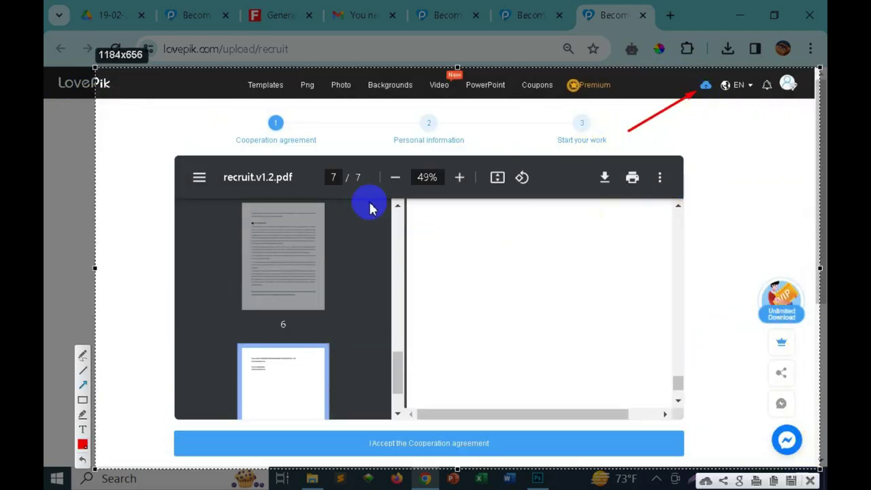
left_click_drag(172, 112, 272, 132)
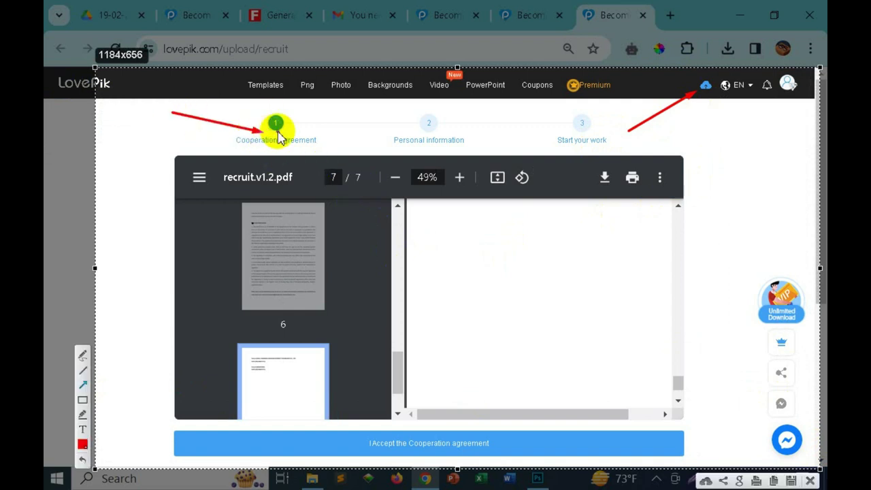
mouse_move(712, 410)
left_mouse_down()
mouse_move(502, 451)
mouse_move(499, 442)
left_mouse_up()
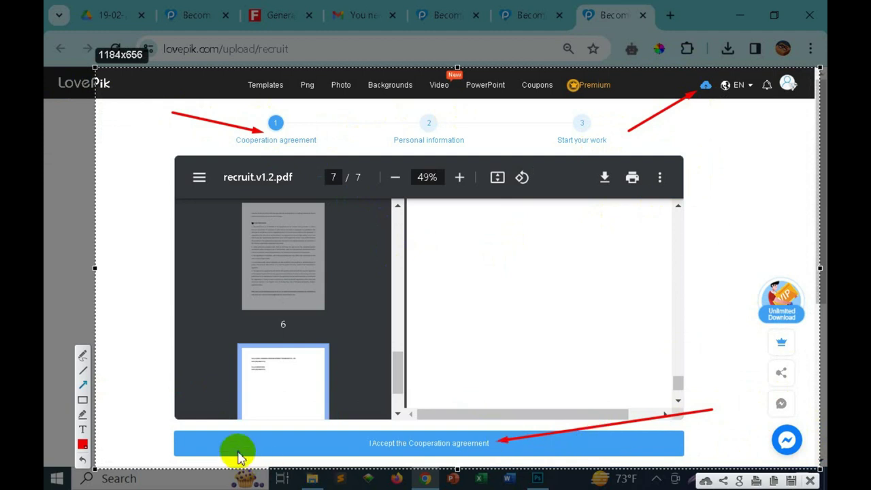
left_click_drag(180, 433, 341, 441)
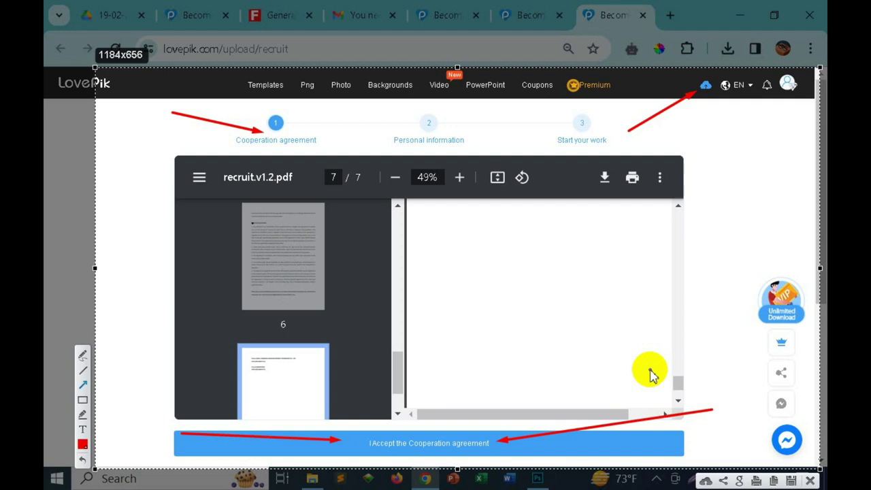
Redo the top-right red arrow, close the capture, and accept the cooperation agreement
left_click(707, 96)
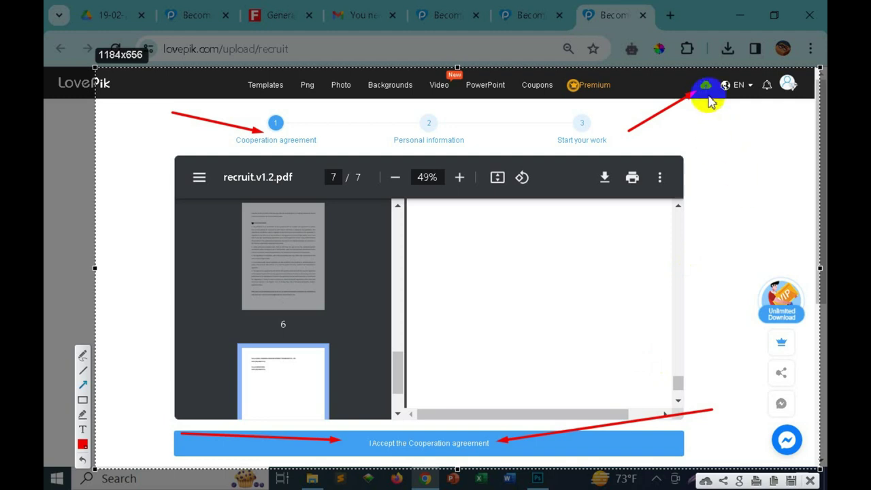
left_click_drag(707, 140, 706, 83)
left_click(82, 459)
left_click_drag(735, 218, 706, 101)
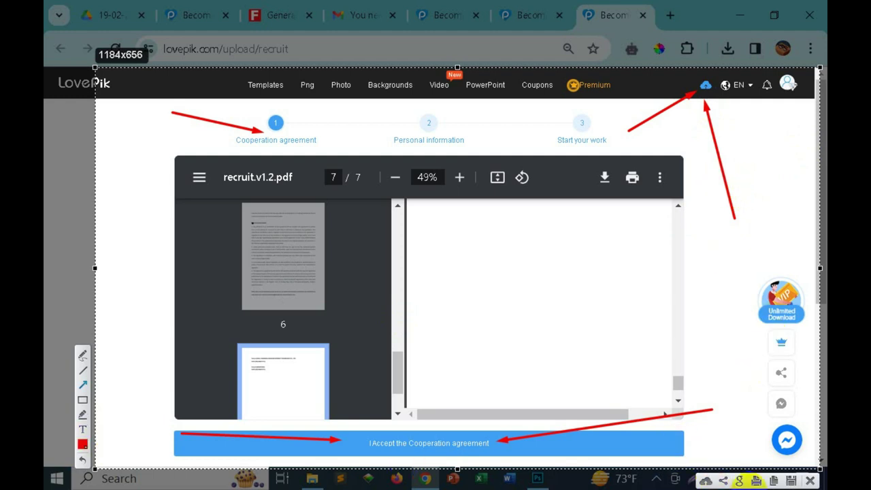
left_click(812, 481)
left_click(408, 451)
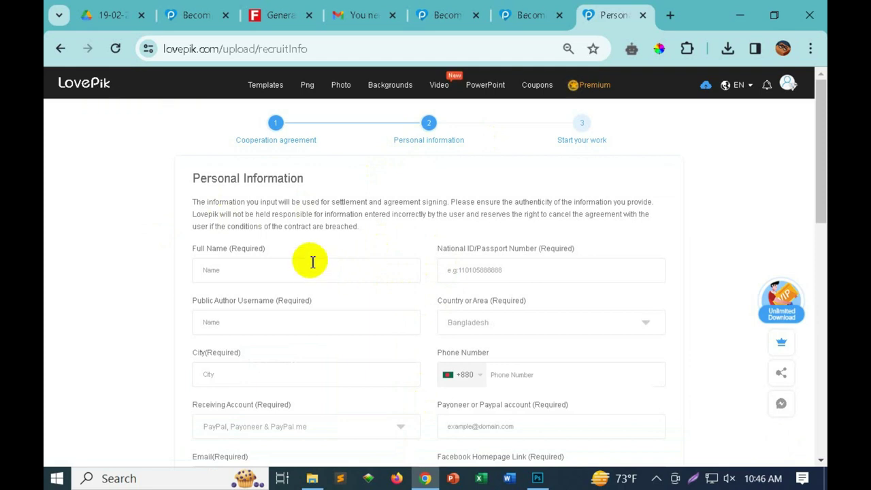
Enter the full name, and paste a generated first name from fakenamegenerator as author username
left_click_drag(267, 249, 230, 247)
left_click(254, 264)
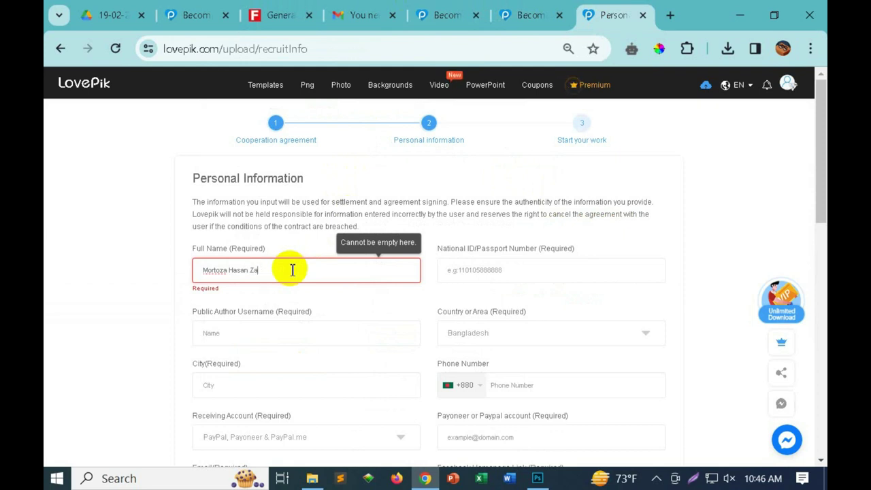
left_click(276, 335)
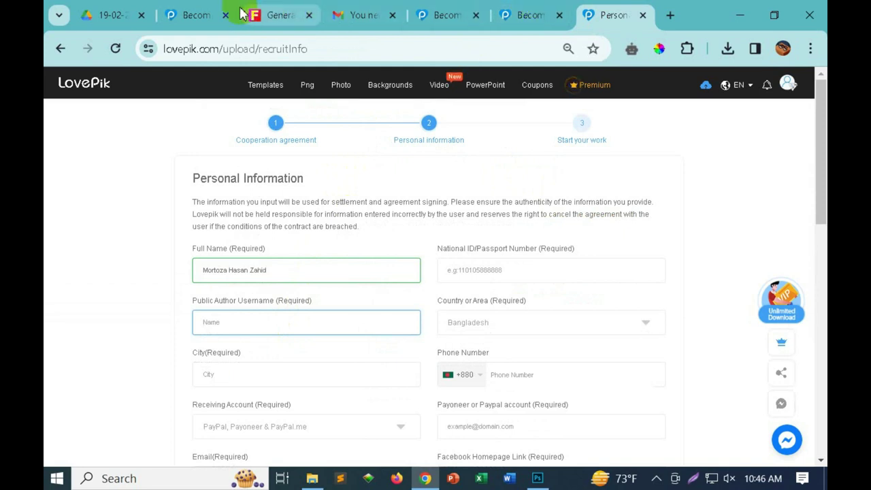
left_click(276, 15)
left_click(418, 167)
left_click_drag(425, 166, 352, 164)
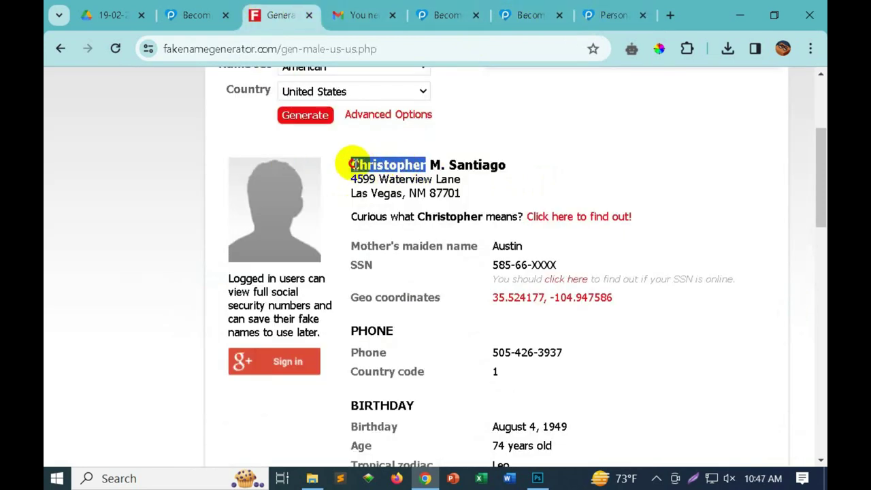
key("ctrl+c")
left_click(599, 13)
key("ctrl+v")
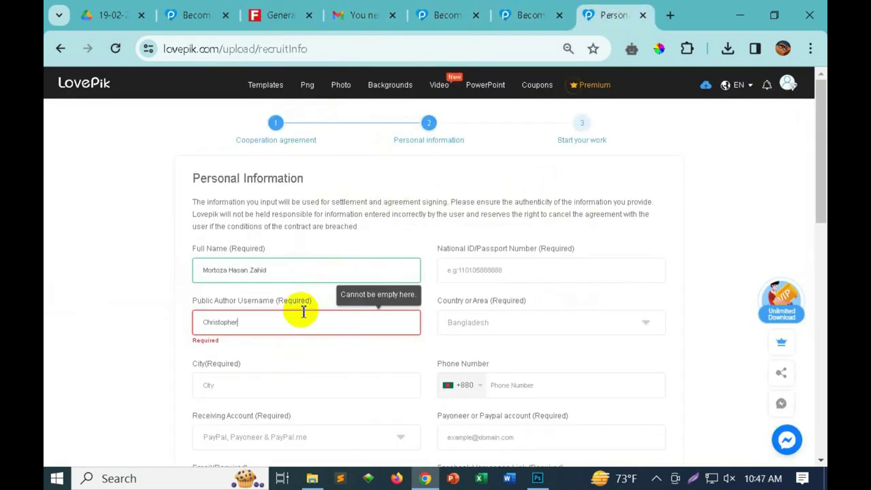
Fill in the city and national ID number, and choose Payoneer as the receiving account
left_click(238, 383)
scroll(48, 348, "down", 3)
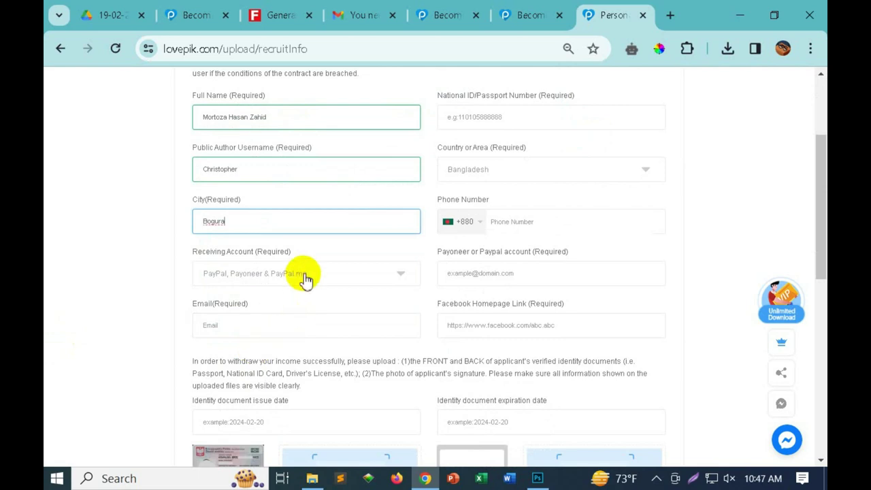
scroll(530, 232, "up", 1)
left_click(528, 198)
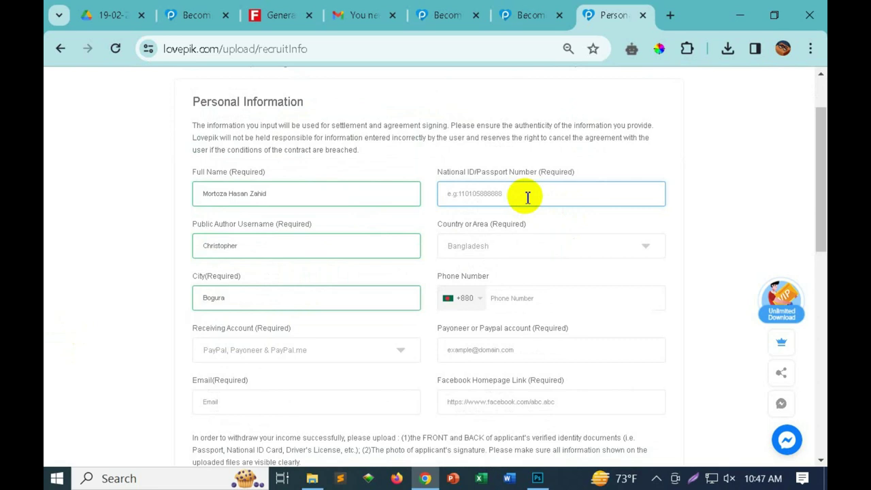
scroll(708, 270, "down", 1)
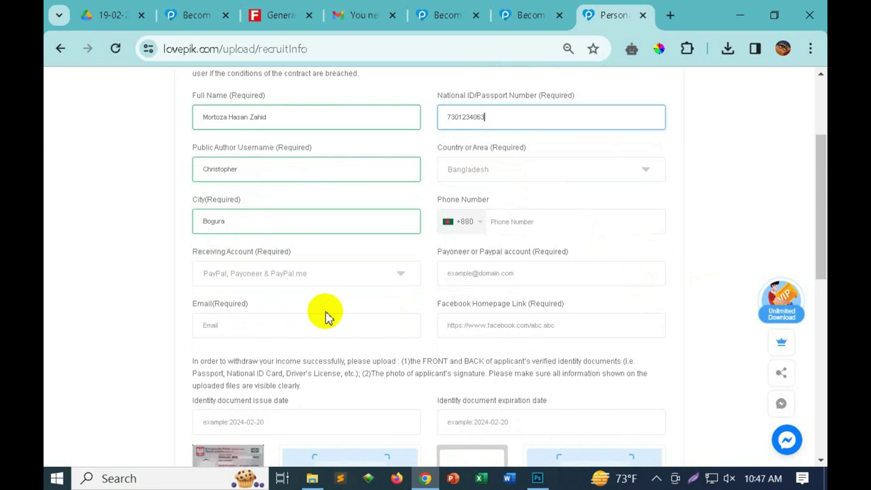
left_click(311, 274)
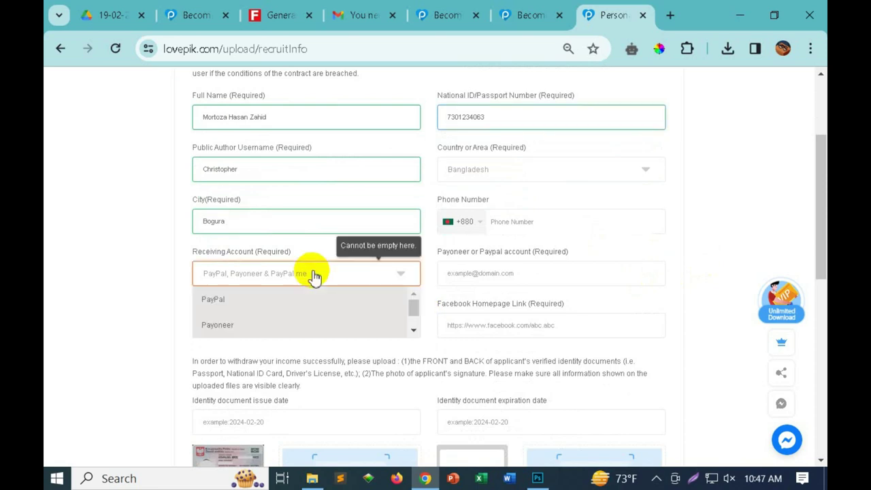
left_click(249, 327)
left_click(519, 274)
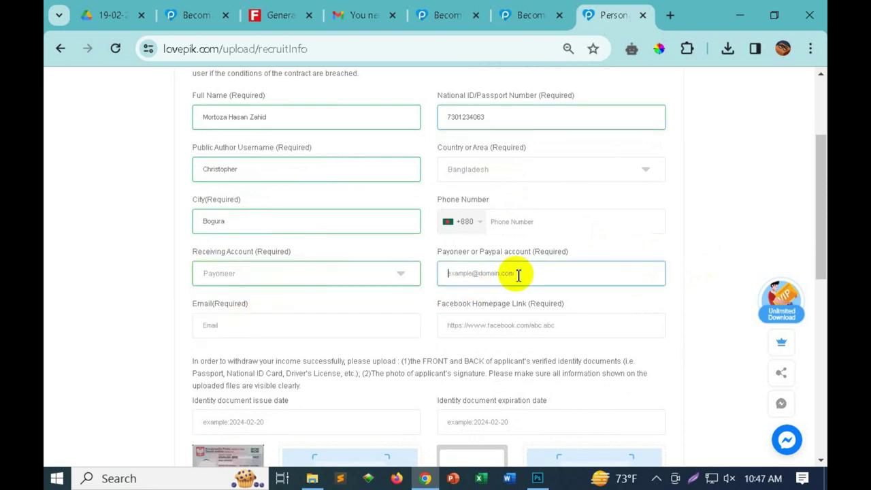
scroll(519, 274, "down", 1)
scroll(435, 235, "down", 1)
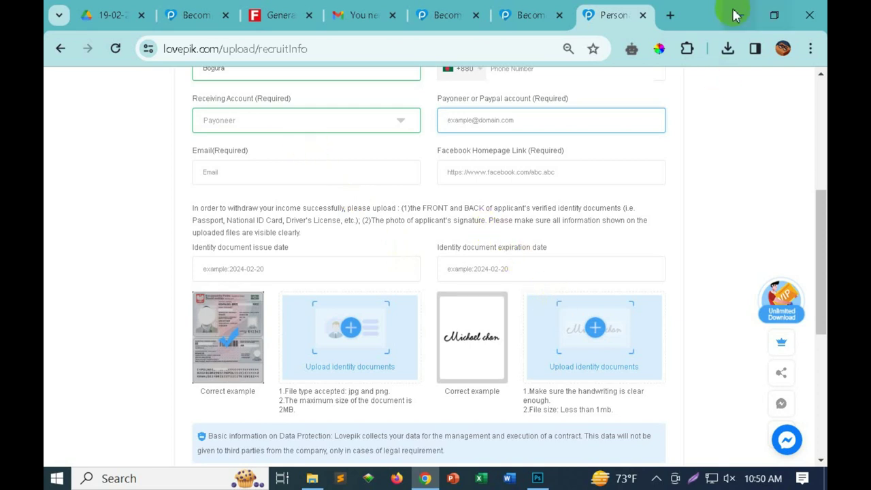
Load web.whatsapp.com in a new tab to show its QR-code login, then return to Lovepik
left_click(670, 15)
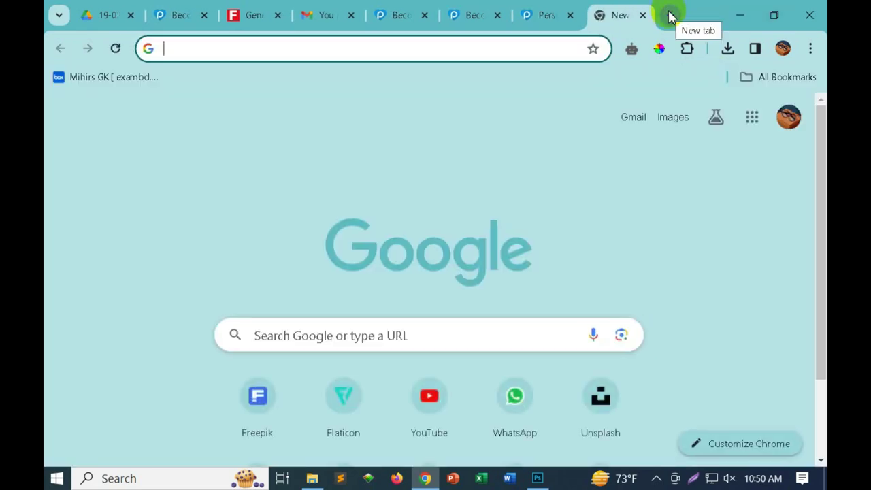
type("web")
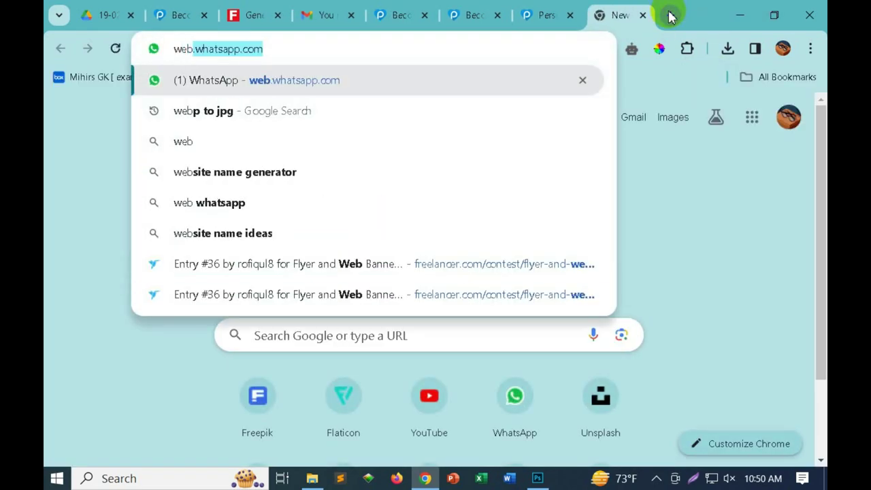
key("Return")
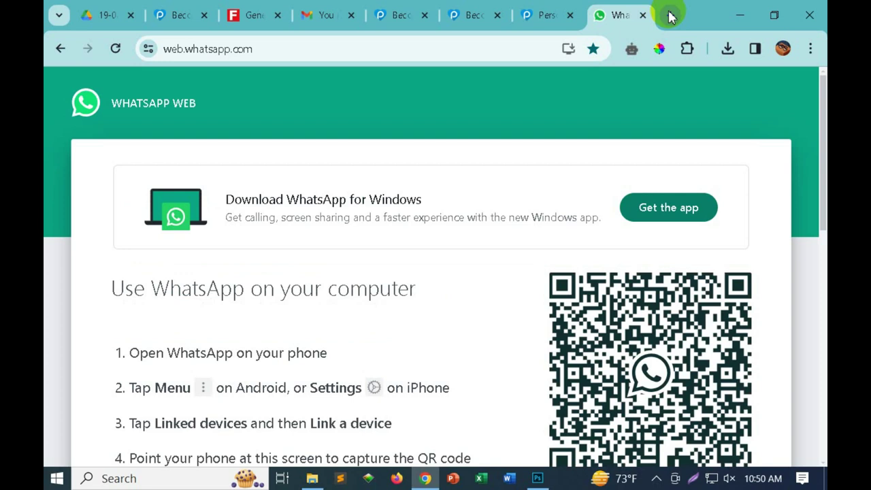
scroll(599, 208, "down", 1)
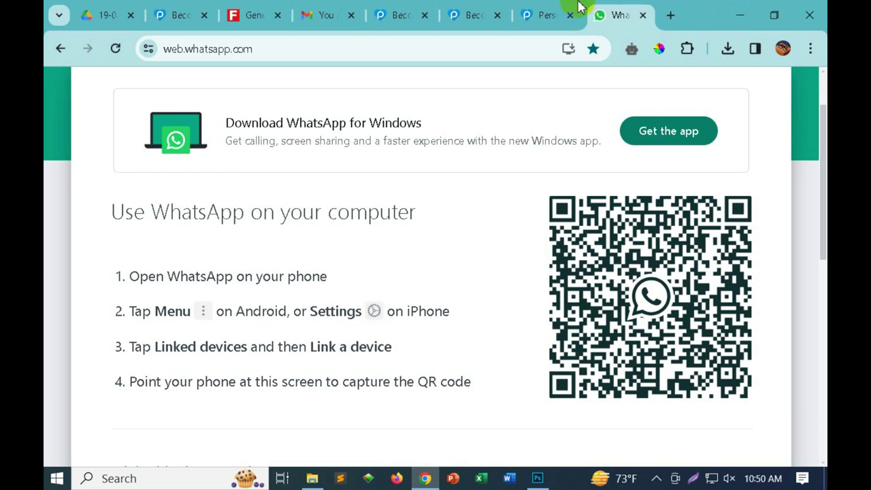
left_click(552, 14)
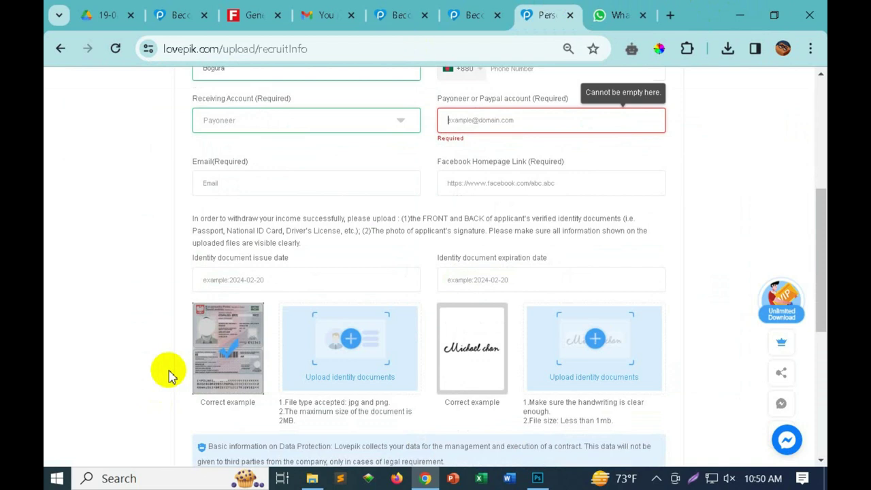
scroll(170, 374, "down", 1)
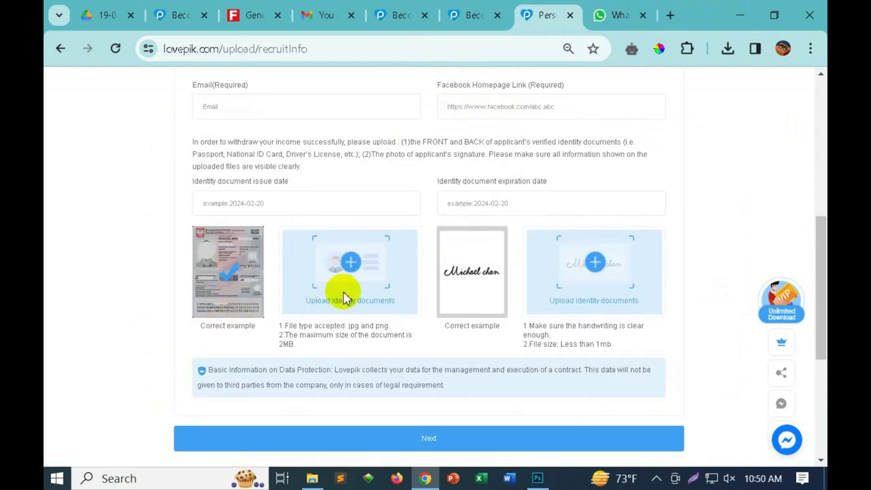
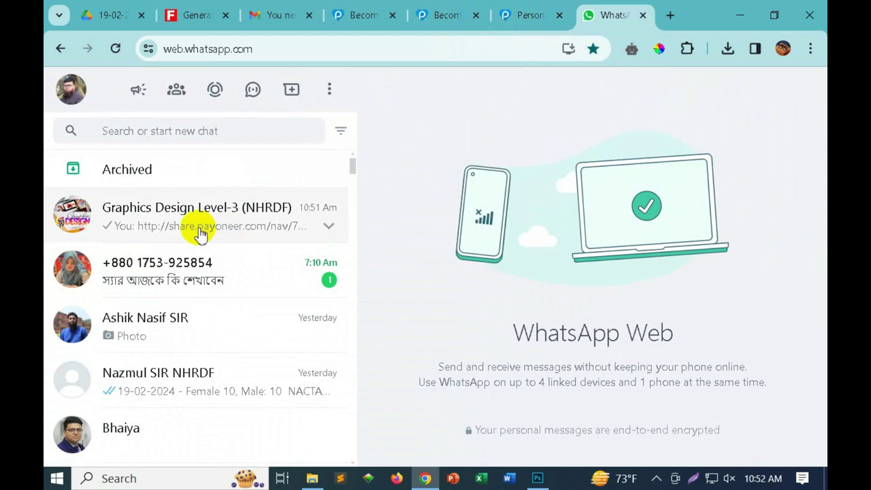
Open the Payoneer link shared in the Graphics Design Level-3 chat in a new tab
left_click(194, 226)
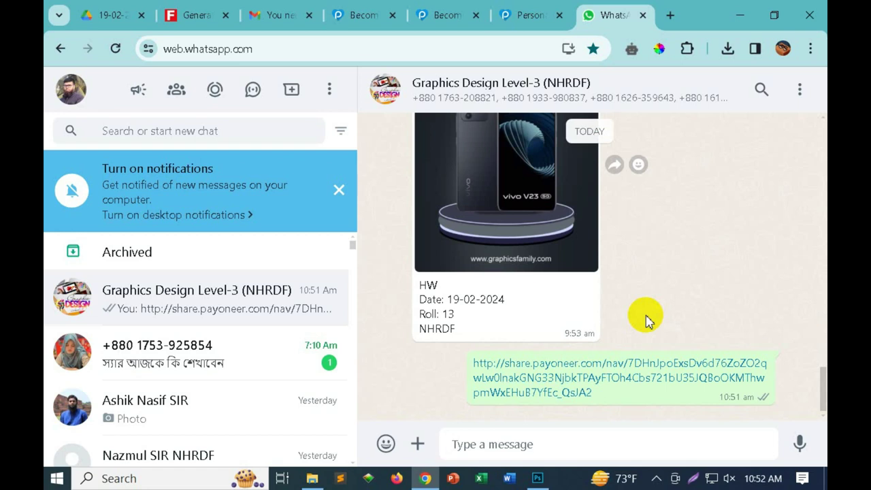
left_click(559, 378)
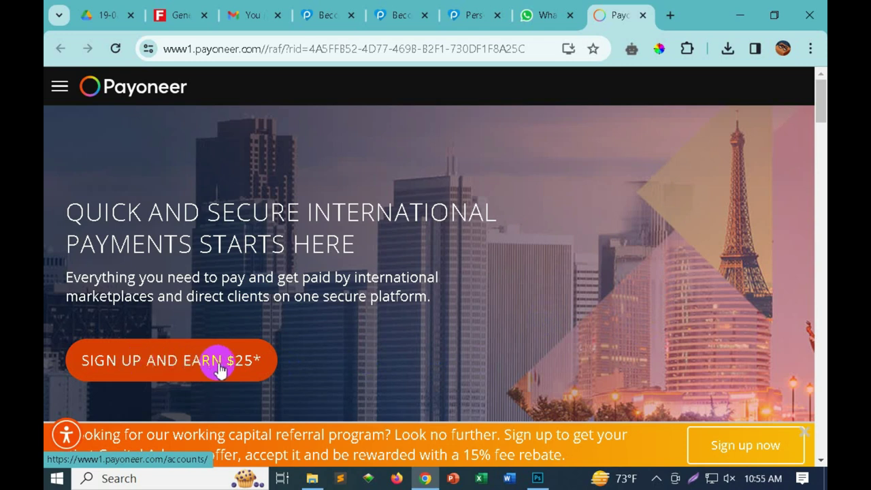
Start a Payoneer sign-up and choose the Individual account type
left_click(219, 369)
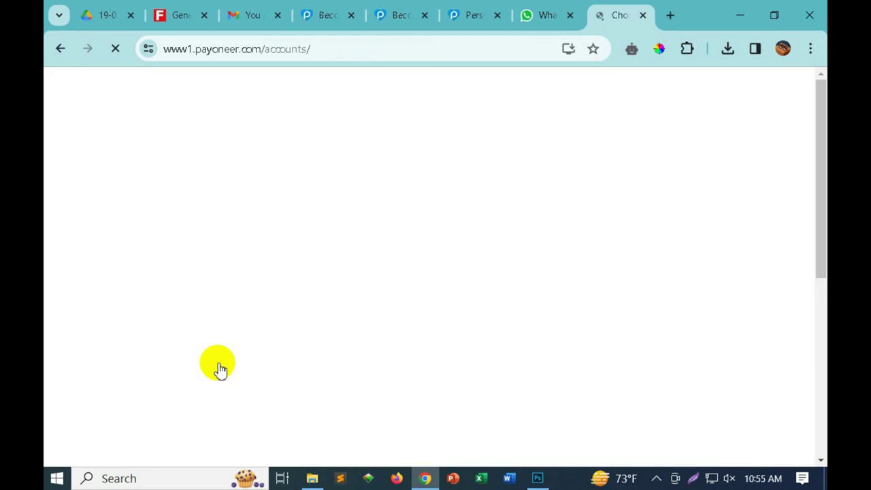
scroll(468, 286, "down", 3)
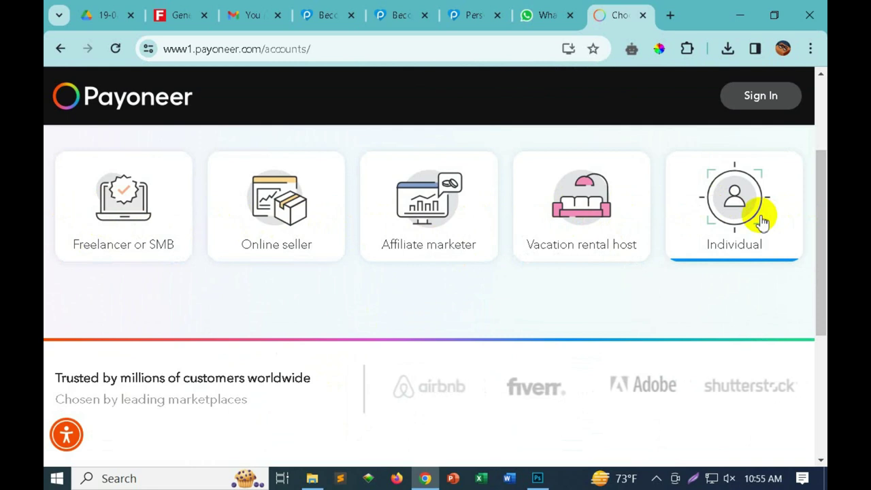
left_click(763, 220)
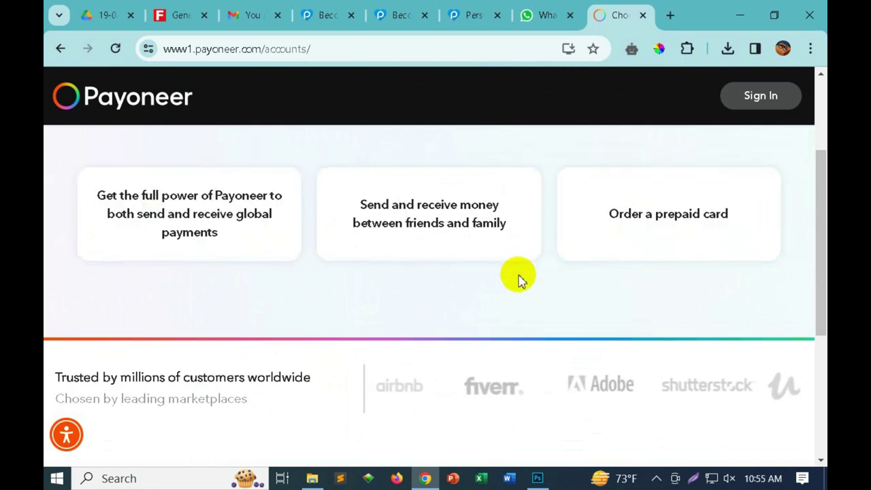
scroll(512, 301, "up", 1)
scroll(388, 320, "up", 2)
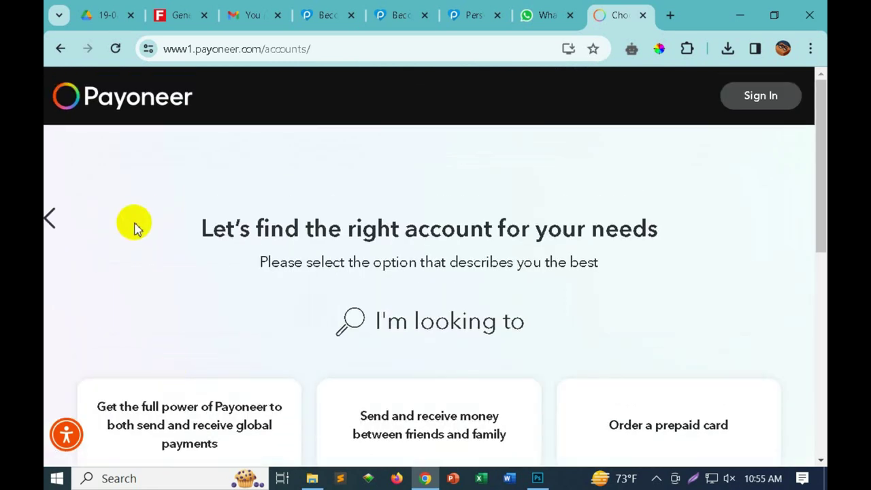
scroll(204, 381, "down", 2)
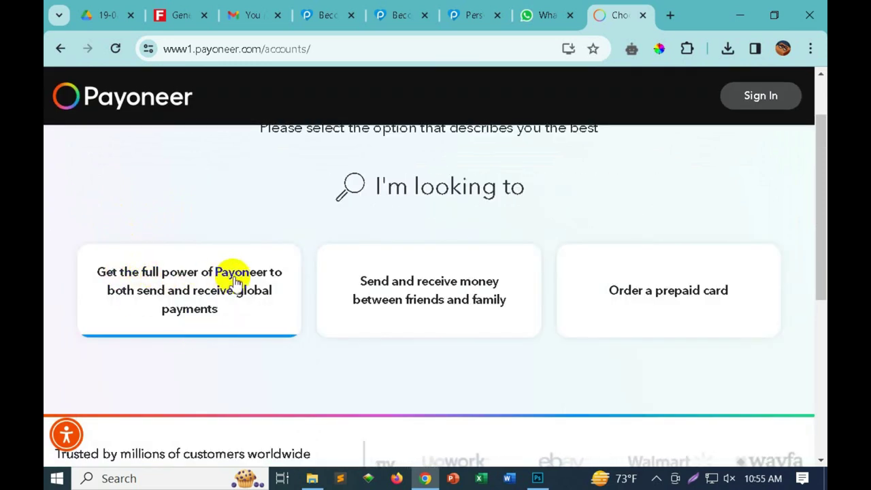
Choose the full send-and-receive option and highlight the 'getting paid via marketplaces' offer text
left_click(202, 314)
mouse_move(361, 184)
left_mouse_down()
mouse_move(123, 186)
mouse_move(356, 184)
left_mouse_up()
left_click(164, 191)
left_click(268, 188)
left_click(409, 198)
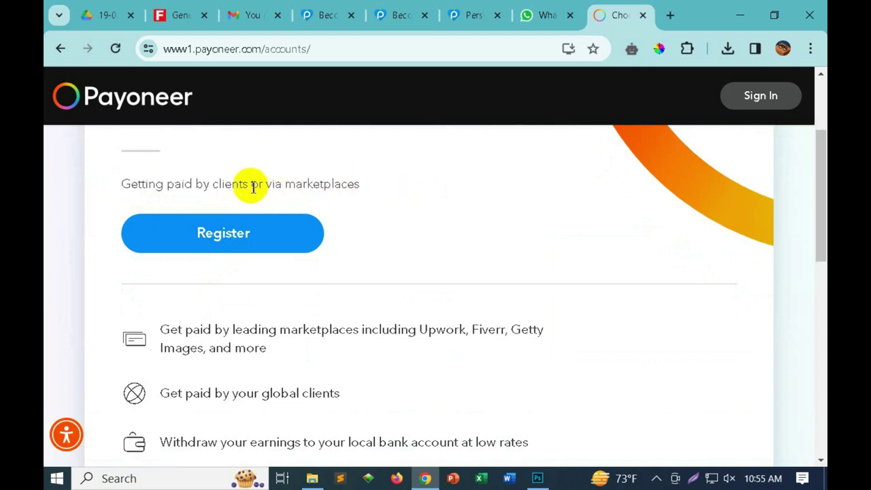
left_click(247, 243)
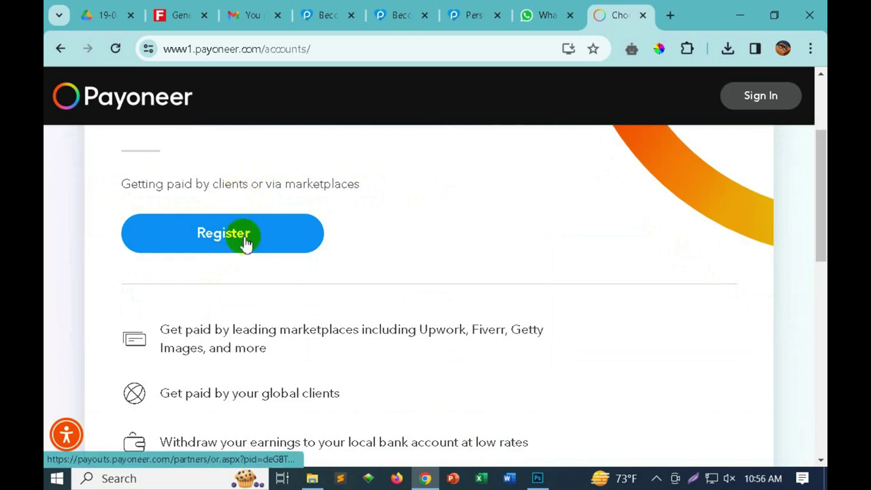
Open the registration form and fill in the applicant's first and last name
left_click(246, 243)
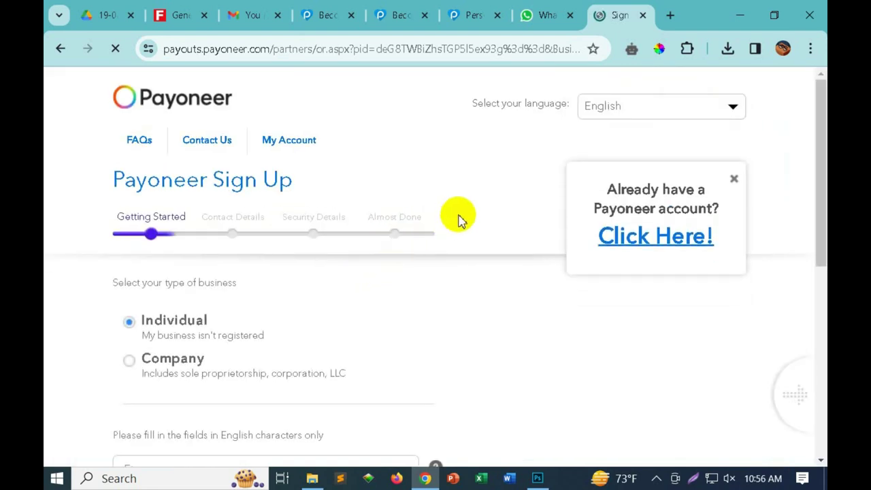
scroll(459, 218, "down", 3)
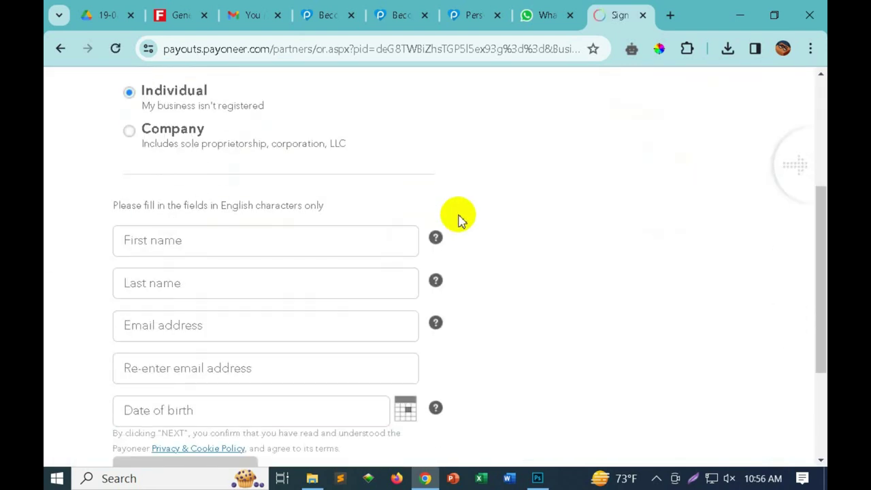
scroll(457, 217, "down", 1)
left_click(233, 169)
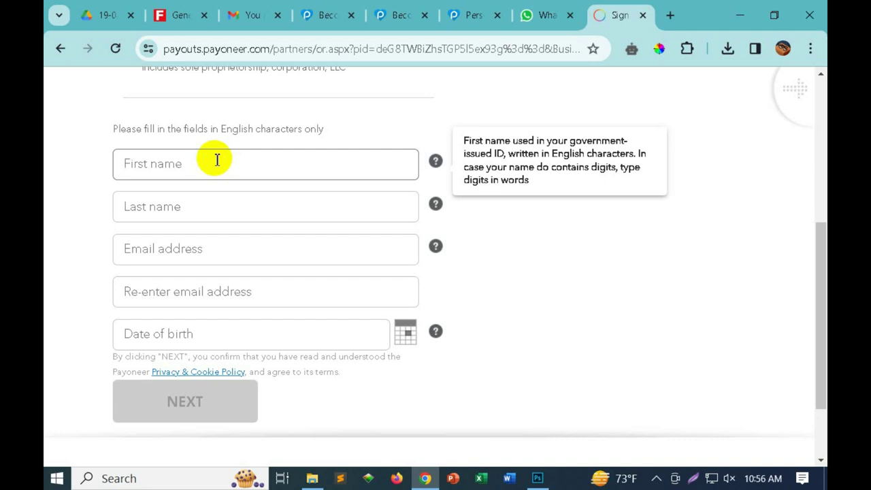
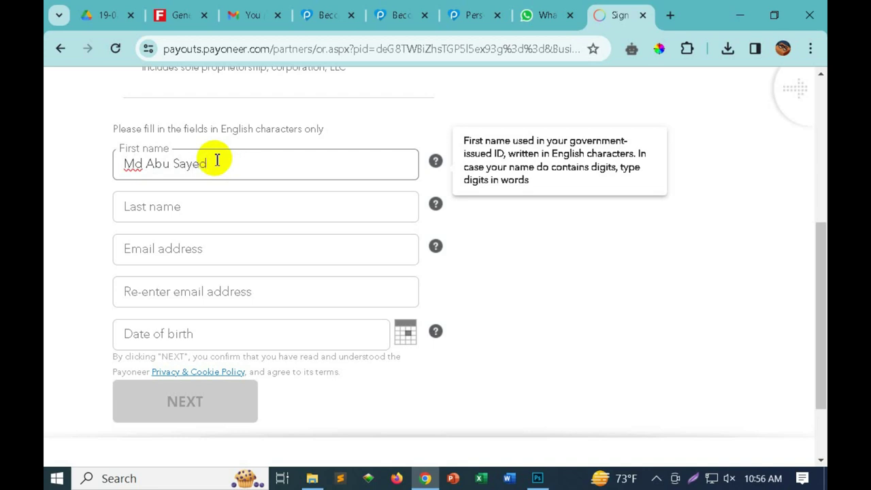
left_click_drag(209, 170, 175, 169)
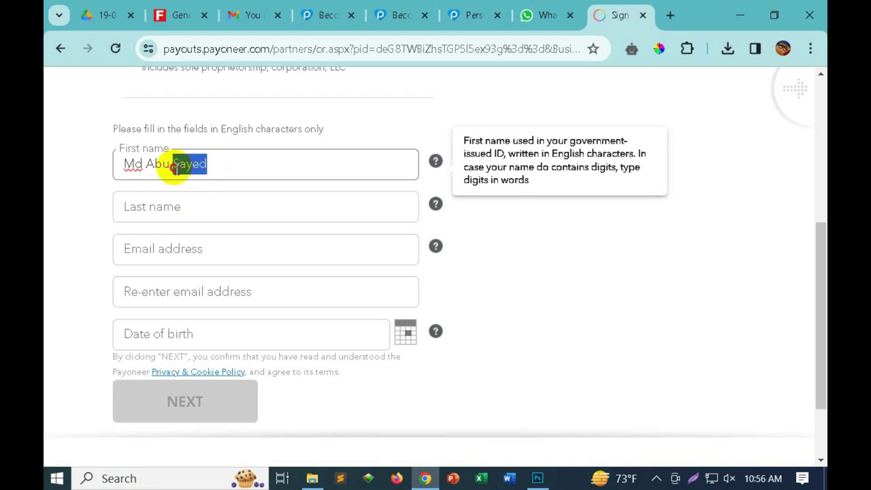
key("ctrl+x")
left_click(176, 206)
key("ctrl+v")
Enter the applicant's e-mail address and copy it into the Re-enter email field
left_click(208, 256)
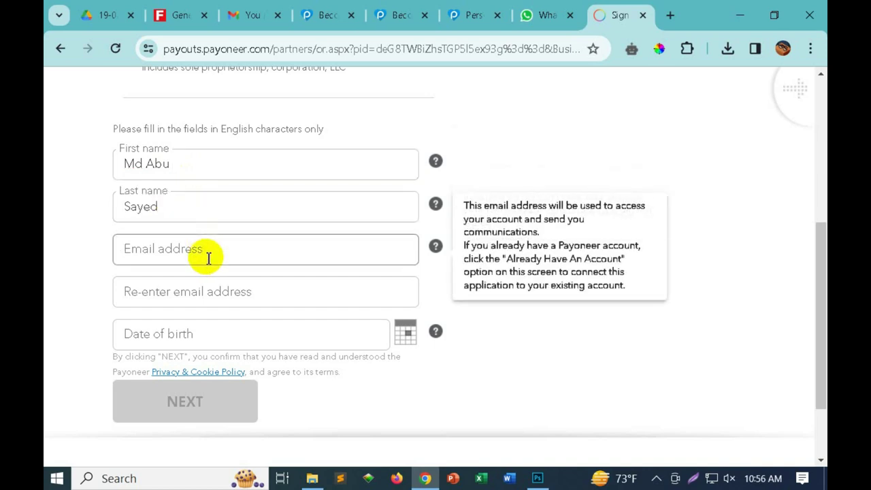
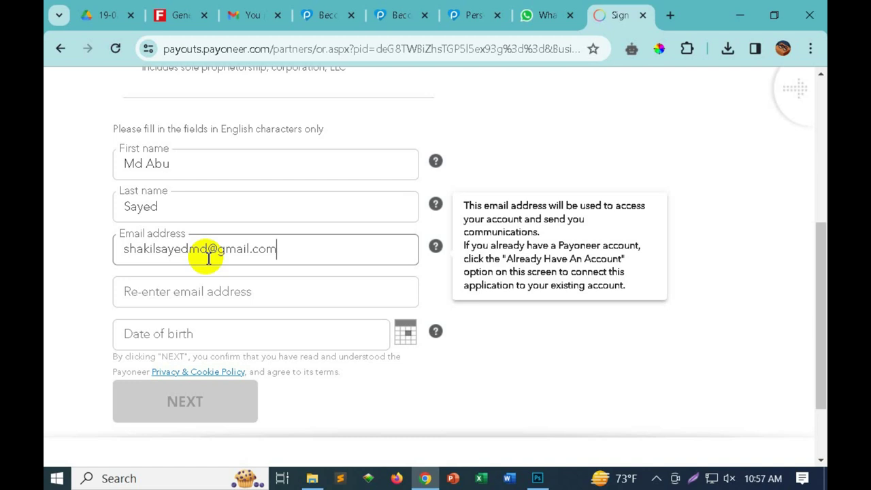
key("ctrl+a")
key("ctrl+c")
left_click(238, 292)
key("ctrl+v")
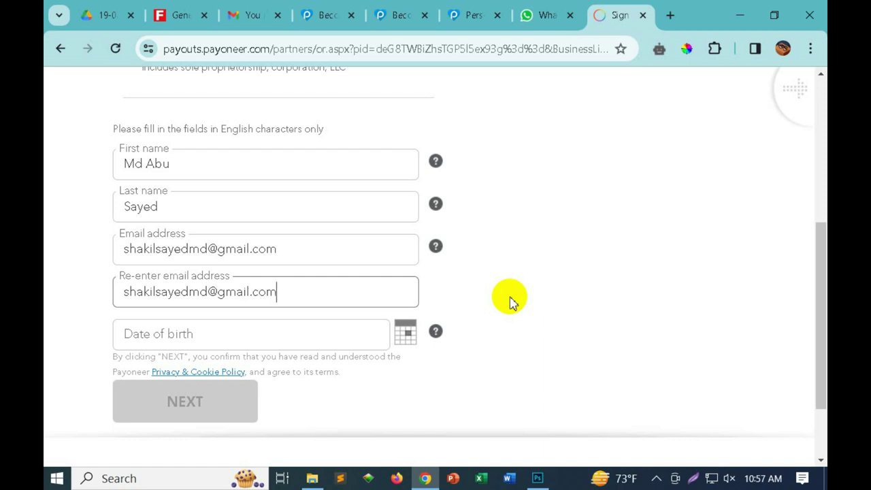
Pick the applicant's birth year, month and day in the date of birth calendar
left_click(403, 333)
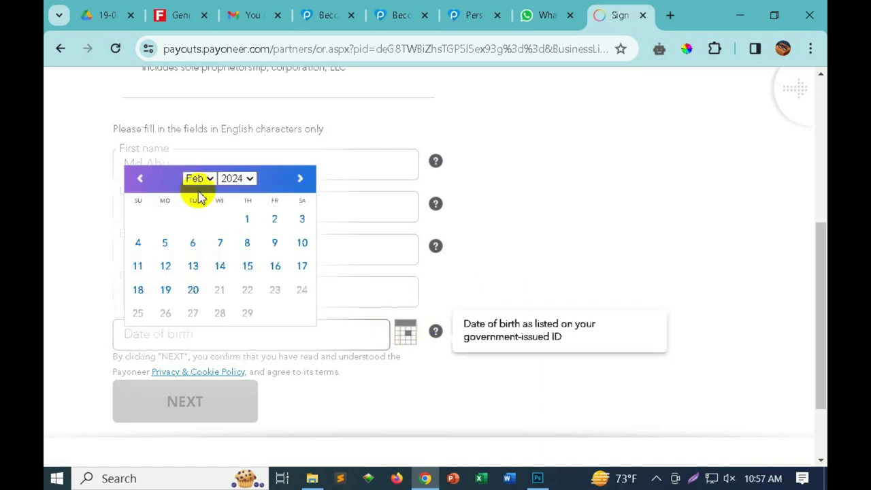
left_click(244, 180)
scroll(230, 241, "up", 10)
scroll(231, 235, "up", 10)
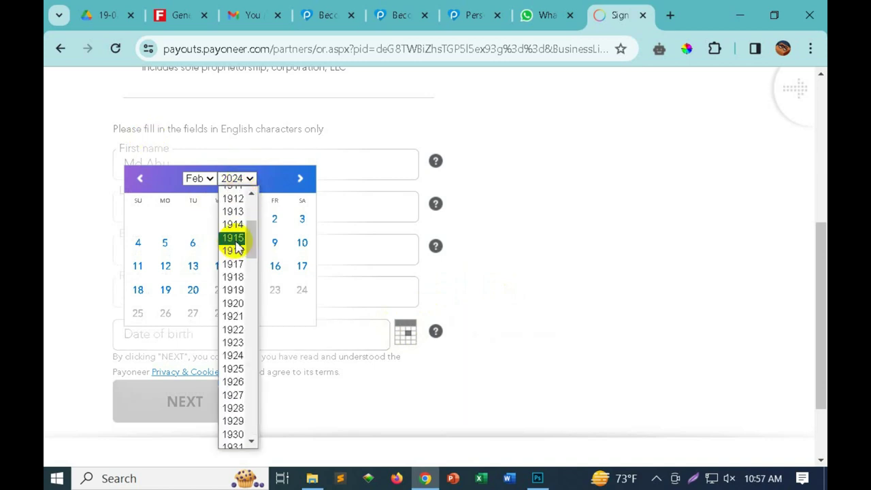
scroll(233, 289, "down", 7)
scroll(239, 370, "down", 3)
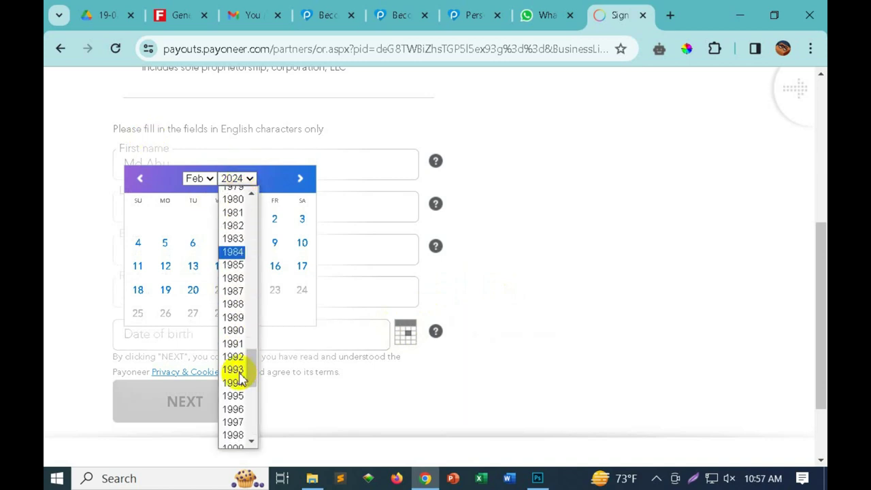
scroll(238, 367, "down", 7)
left_click(232, 279)
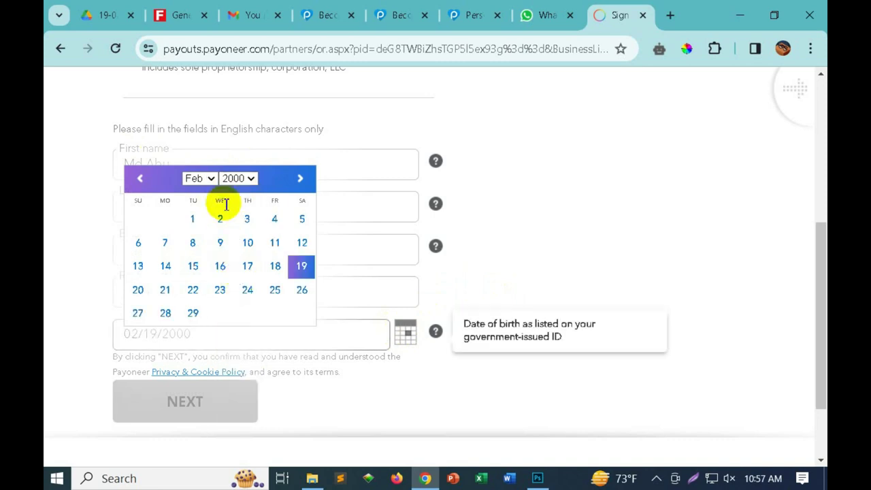
left_click(211, 181)
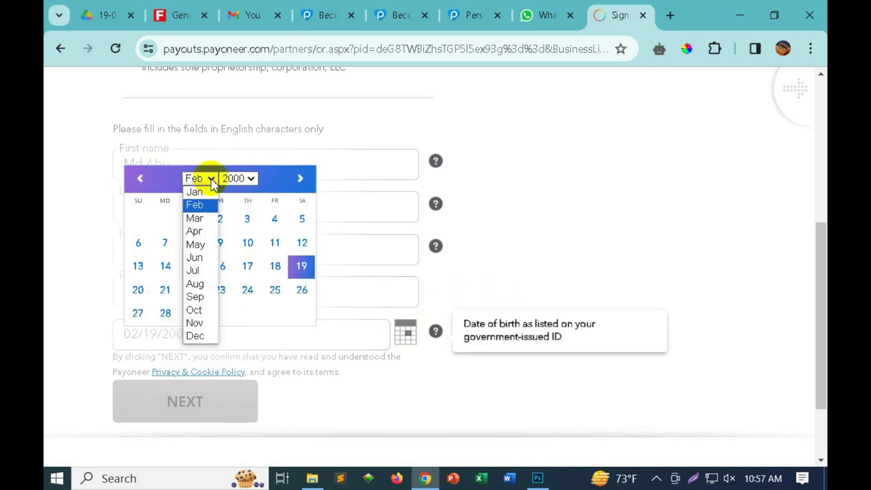
left_click(204, 324)
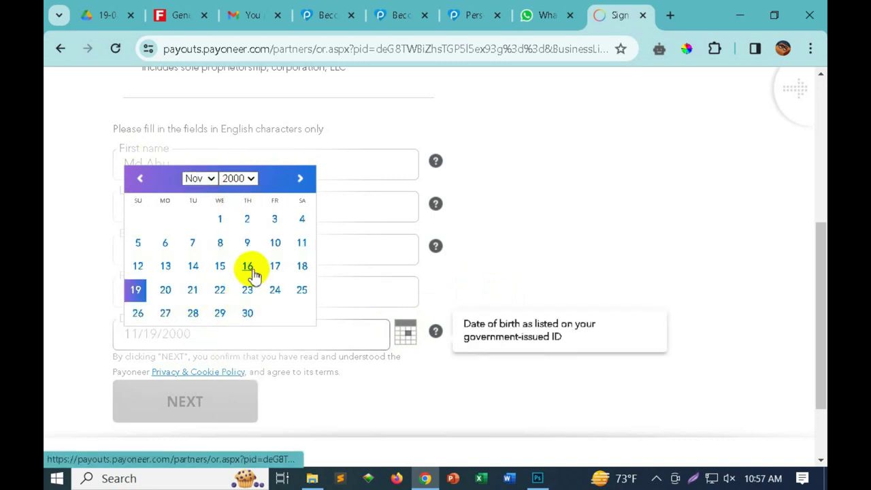
left_click(193, 267)
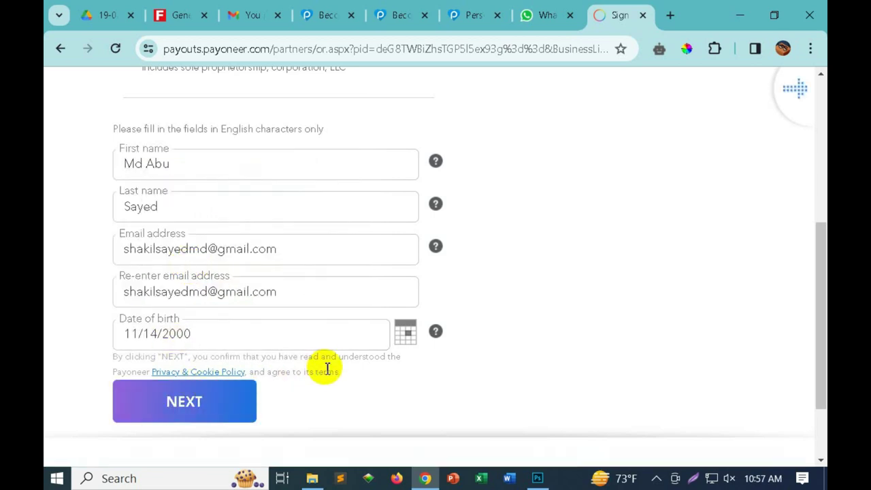
Review the personal details and submit them with NEXT
scroll(493, 359, "up", 2)
scroll(493, 360, "up", 3)
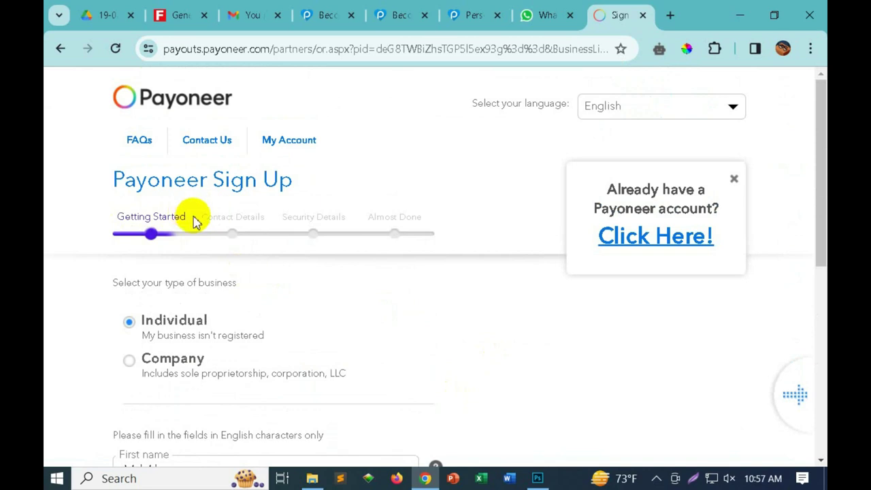
scroll(196, 205, "down", 1)
scroll(195, 225, "down", 2)
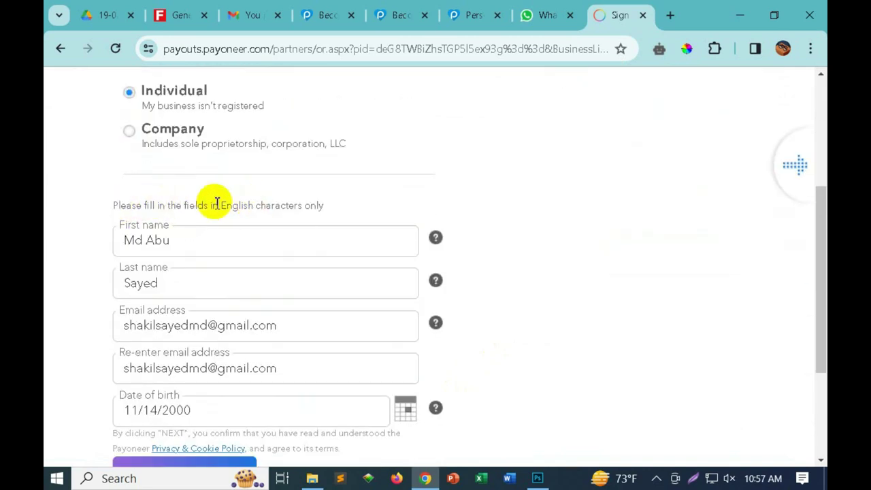
scroll(463, 204, "down", 2)
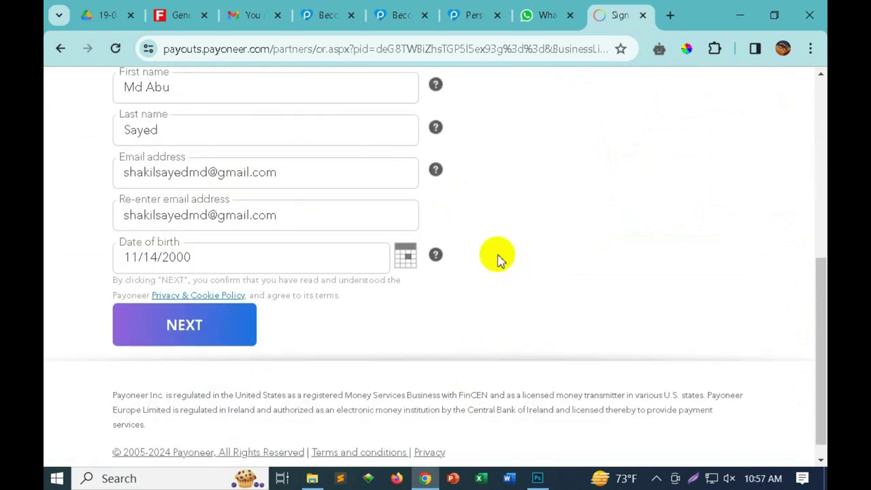
scroll(261, 274, "up", 2)
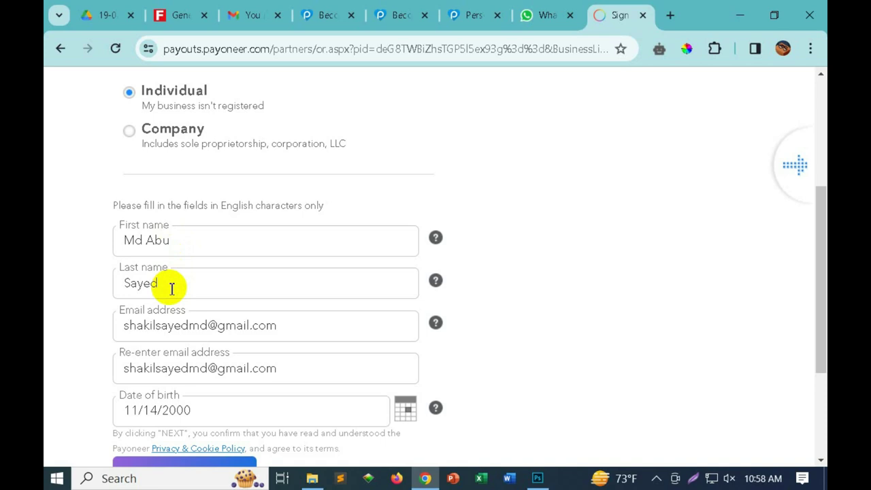
scroll(172, 286, "down", 2)
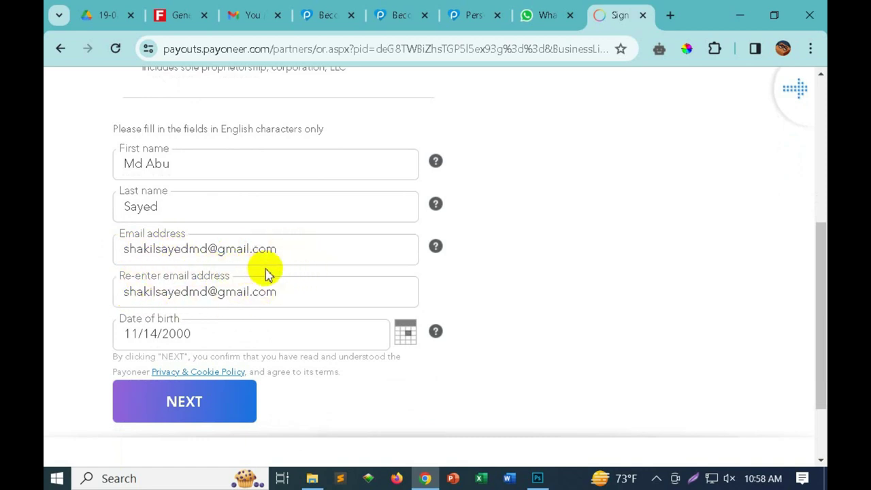
left_click(188, 402)
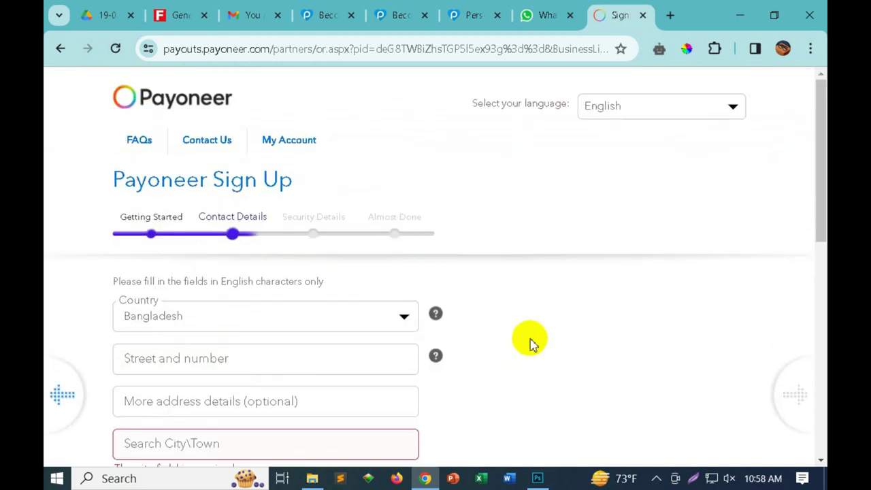
Enter the applicant's street address in the Street and number field
scroll(530, 327, "down", 1)
scroll(533, 310, "down", 1)
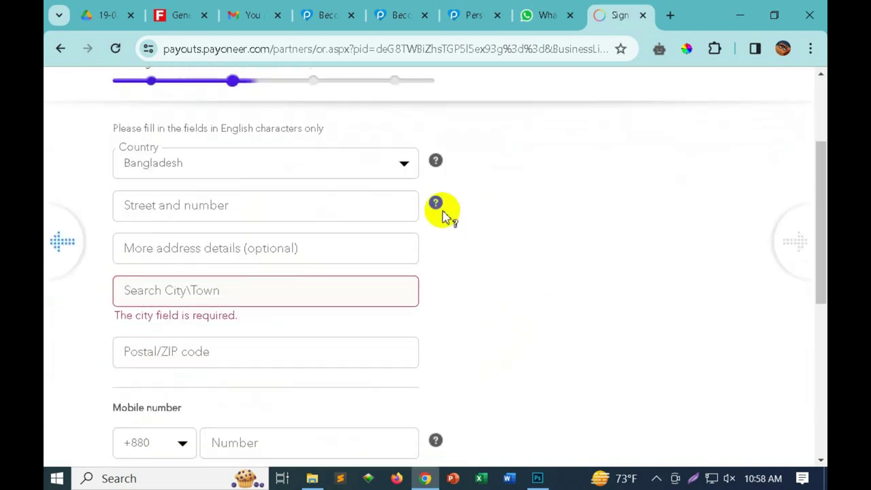
left_click(167, 209)
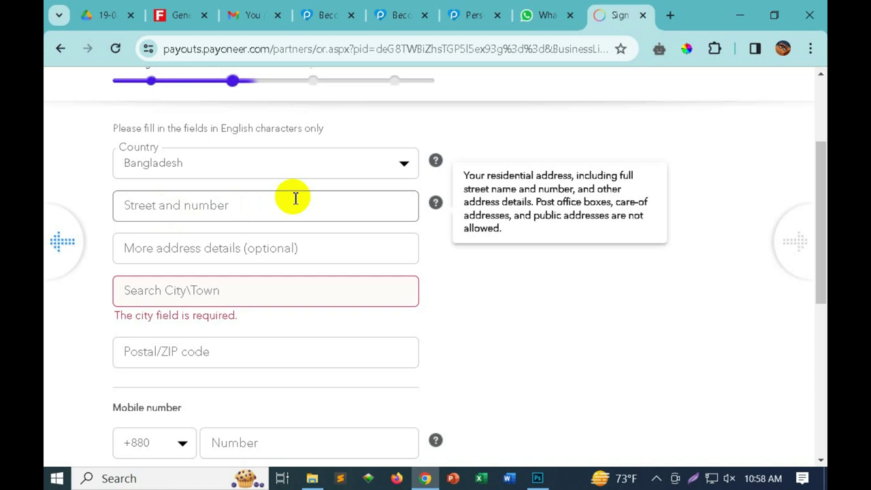
left_click(295, 198)
key("BackSpace")
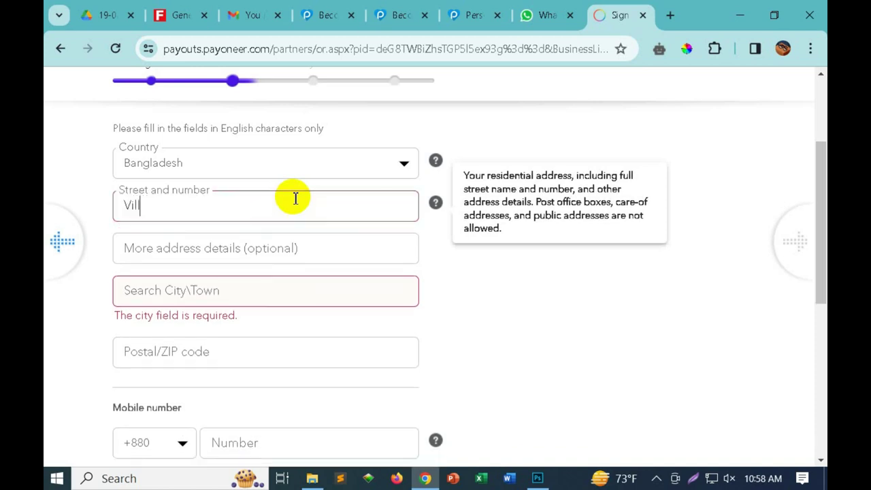
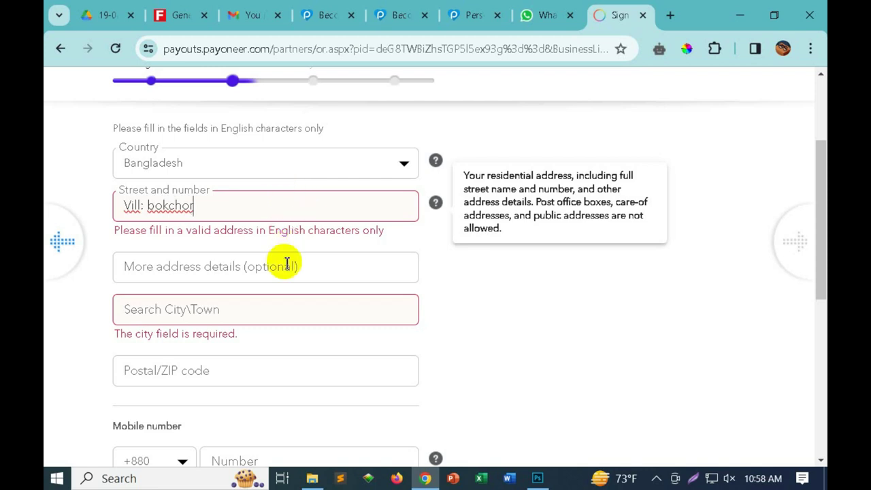
Search 'Ga' to pick the city, then enter the postal code
scroll(252, 250, "down", 1)
left_click(220, 236)
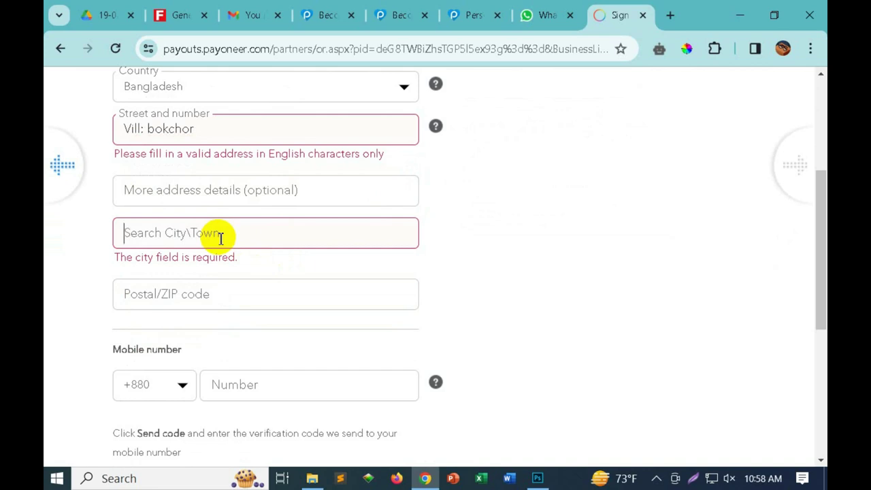
type("G")
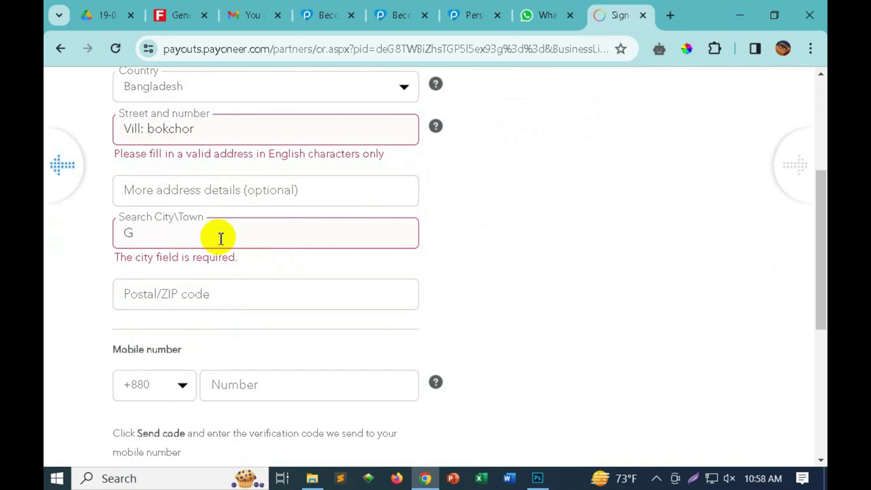
type("a")
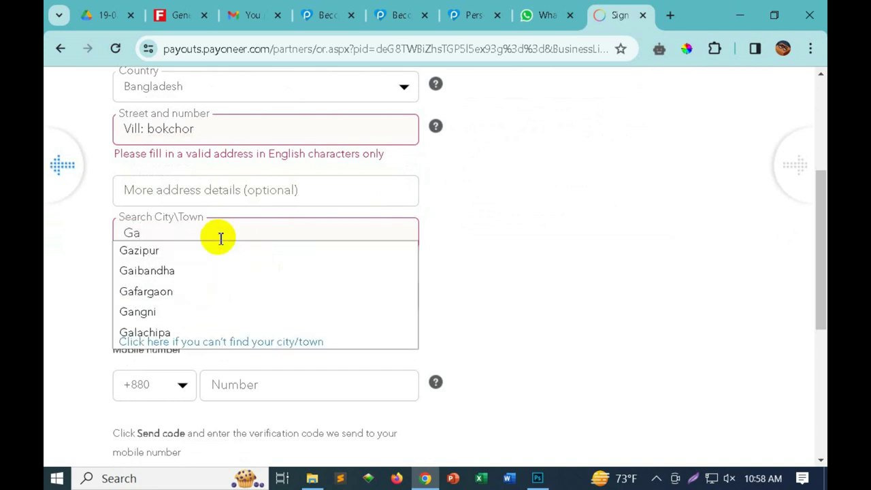
left_click(165, 271)
left_click(190, 274)
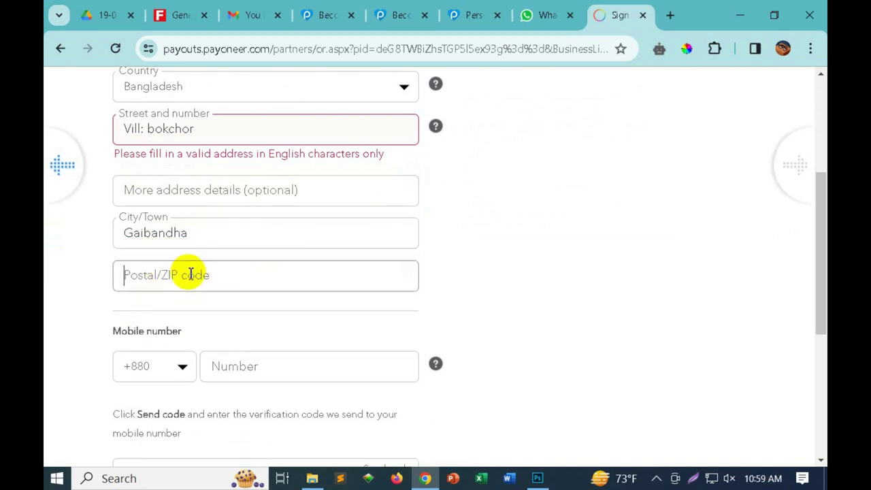
type("5740")
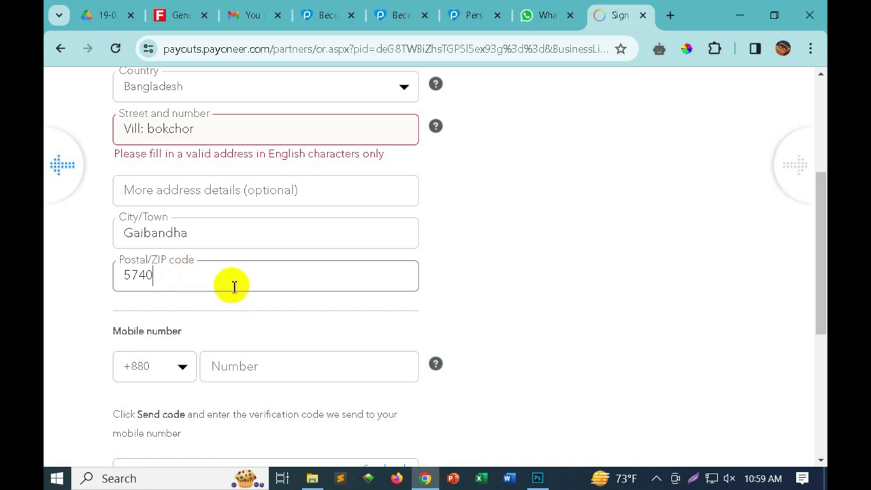
scroll(228, 288, "up", 1)
scroll(228, 287, "down", 3)
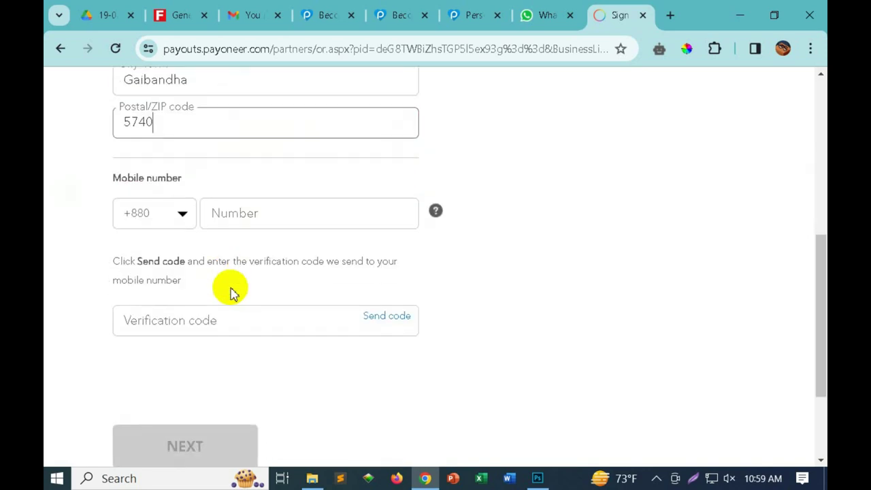
left_click(227, 215)
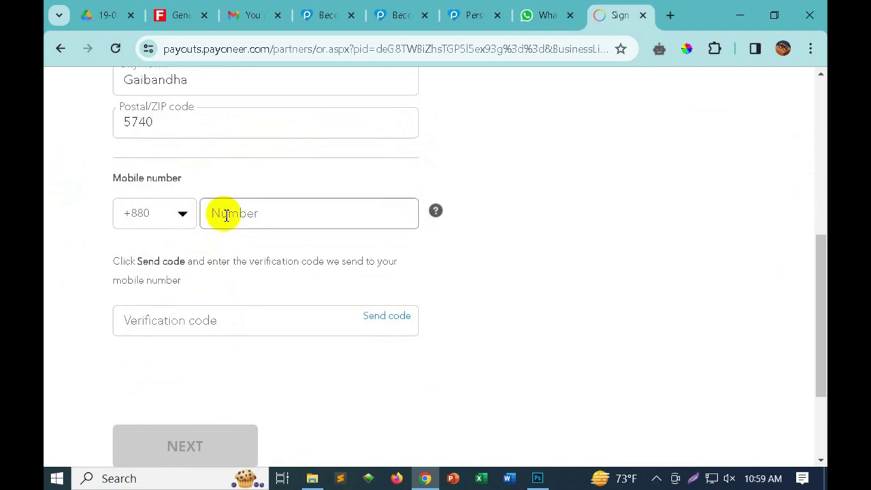
Enter the mobile number and request an SMS verification code
type("0")
key("BackSpace")
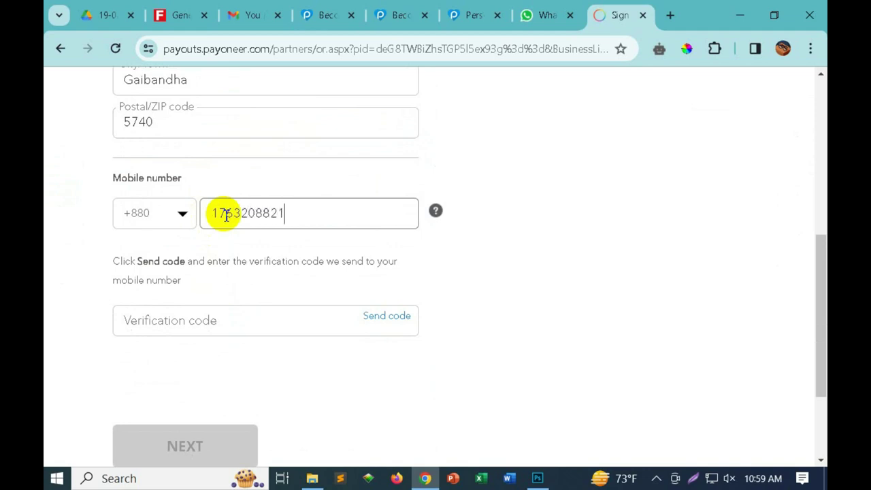
left_click(385, 317)
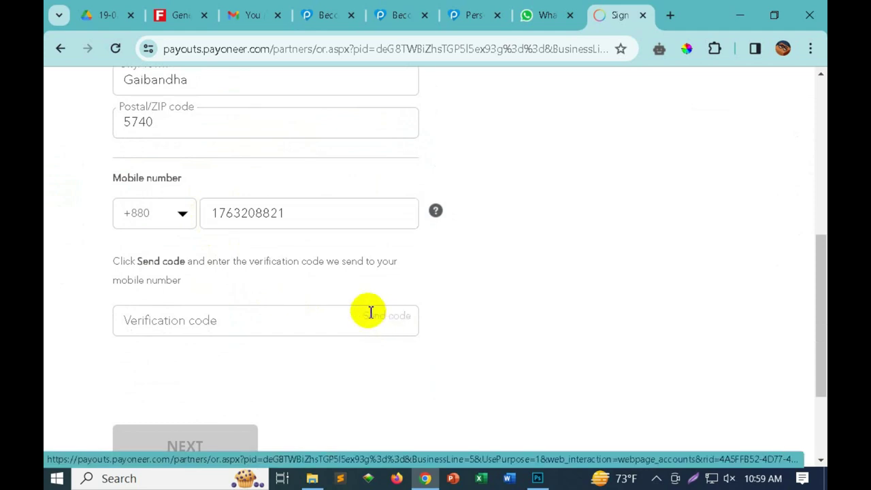
left_click(239, 319)
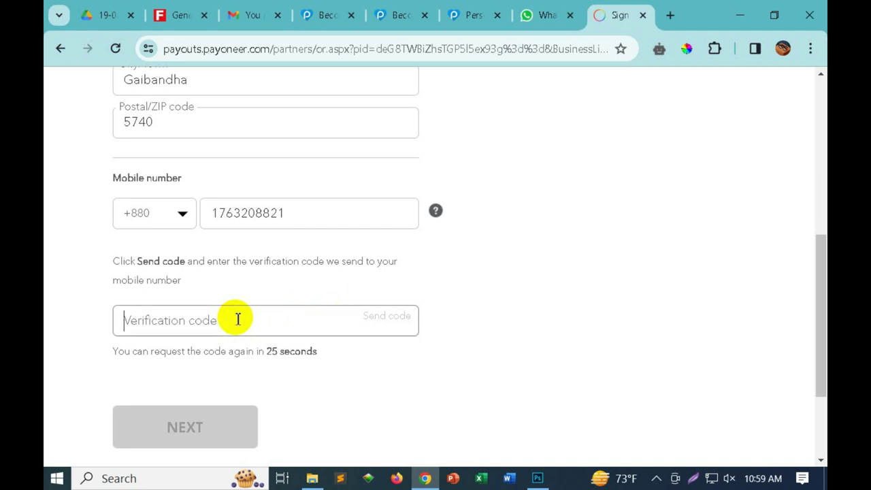
Focus the still-empty verification code field and review the flagged form errors
scroll(178, 191, "up", 5)
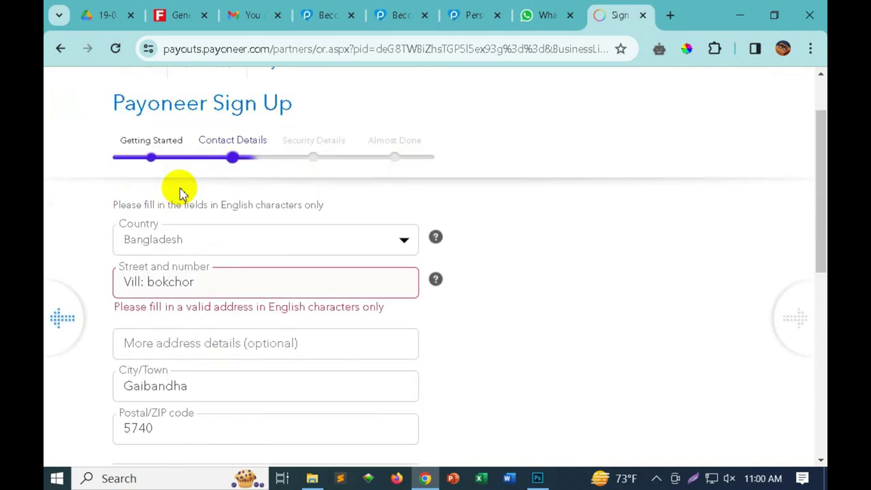
scroll(185, 194, "down", 1)
scroll(188, 190, "down", 1)
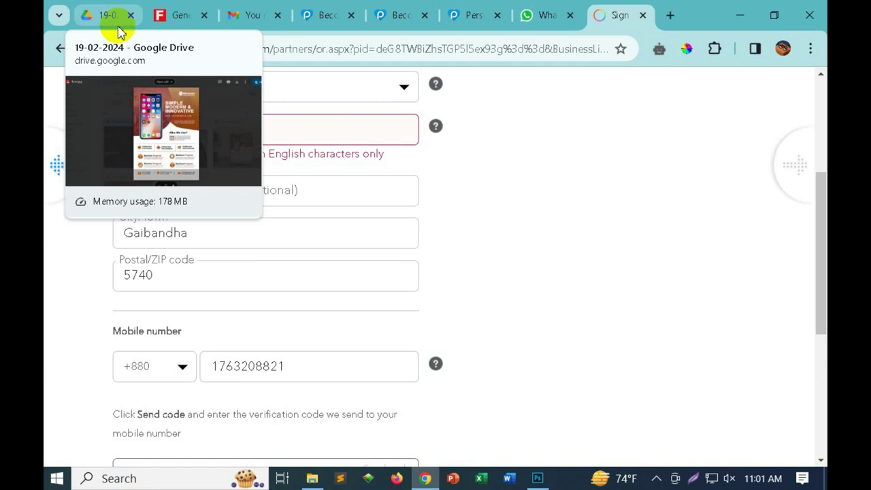
scroll(237, 175, "down", 2)
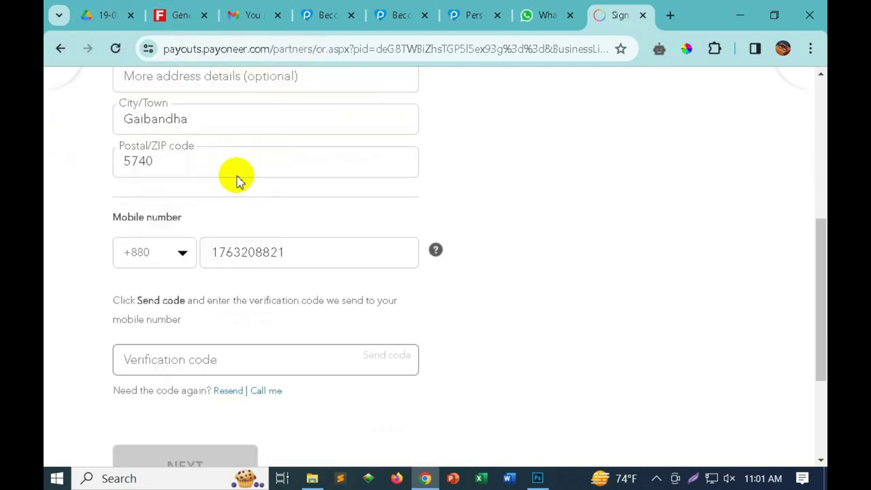
scroll(237, 191, "down", 2)
scroll(241, 201, "down", 1)
left_click(244, 188)
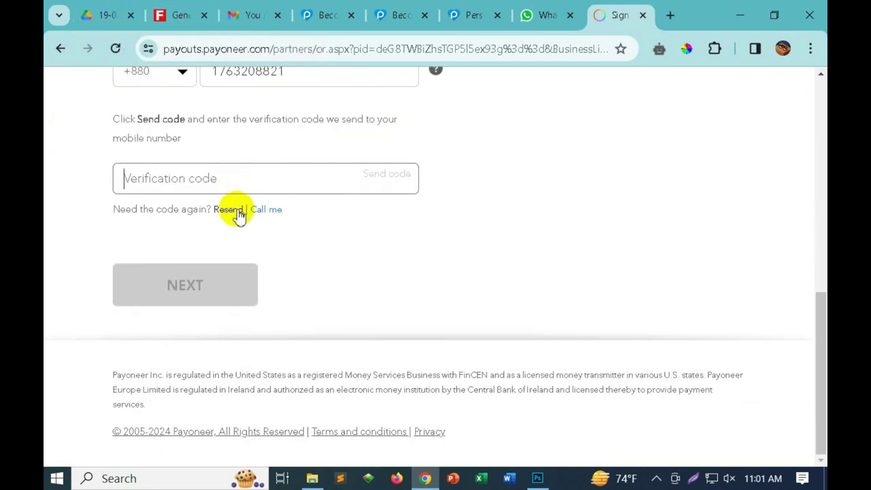
left_click(235, 209)
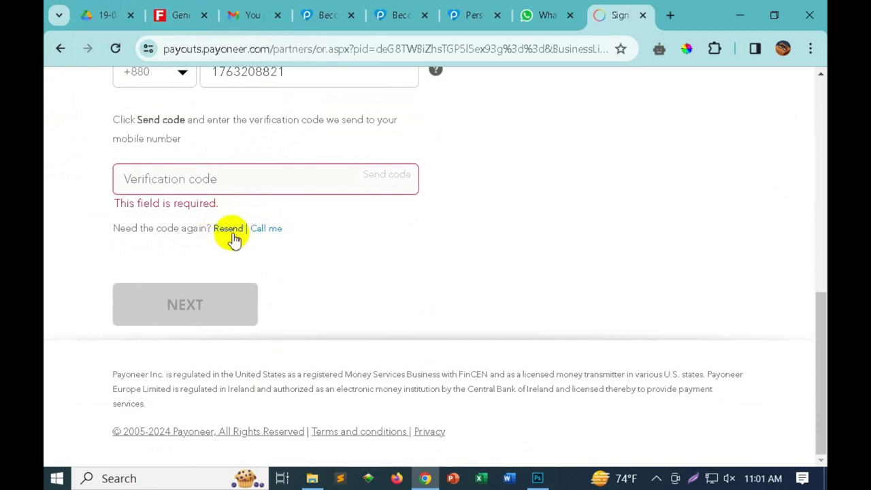
scroll(233, 240, "up", 1)
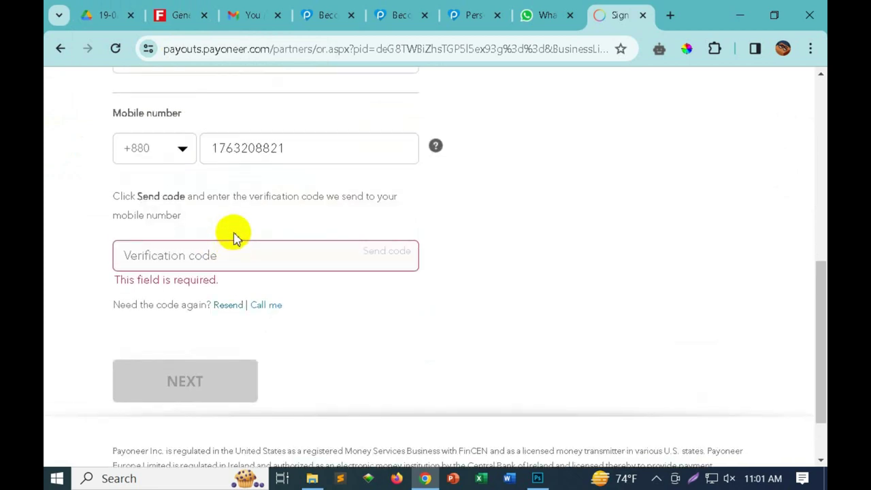
scroll(234, 235, "up", 1)
scroll(204, 219, "up", 1)
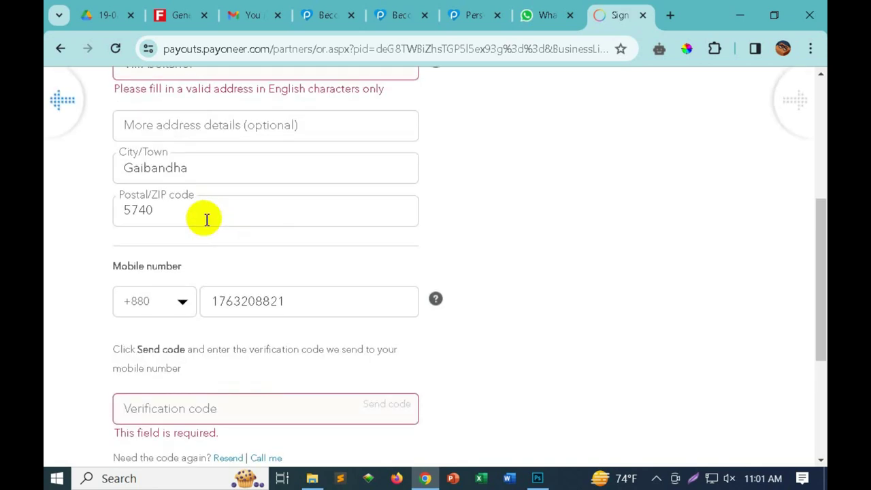
Remove the colon from the street address and capitalise the village name
scroll(206, 219, "up", 1)
scroll(207, 222, "up", 1)
scroll(206, 224, "up", 1)
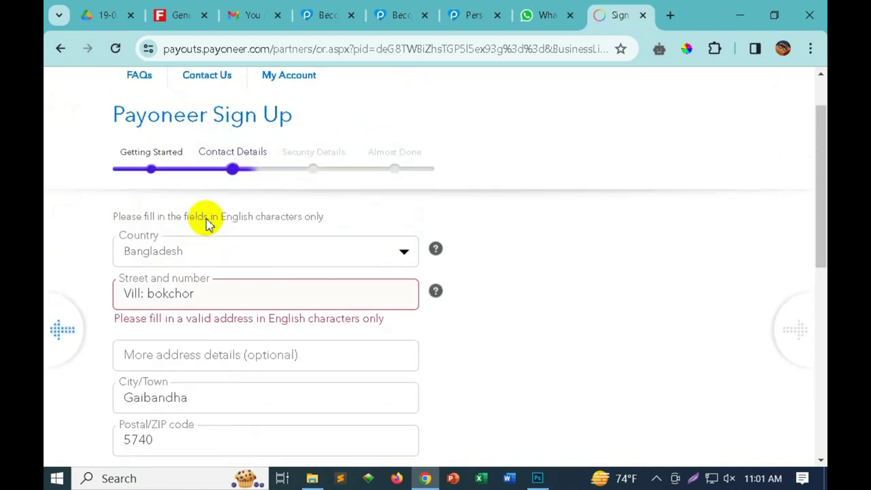
scroll(208, 224, "up", 1)
scroll(232, 231, "down", 1)
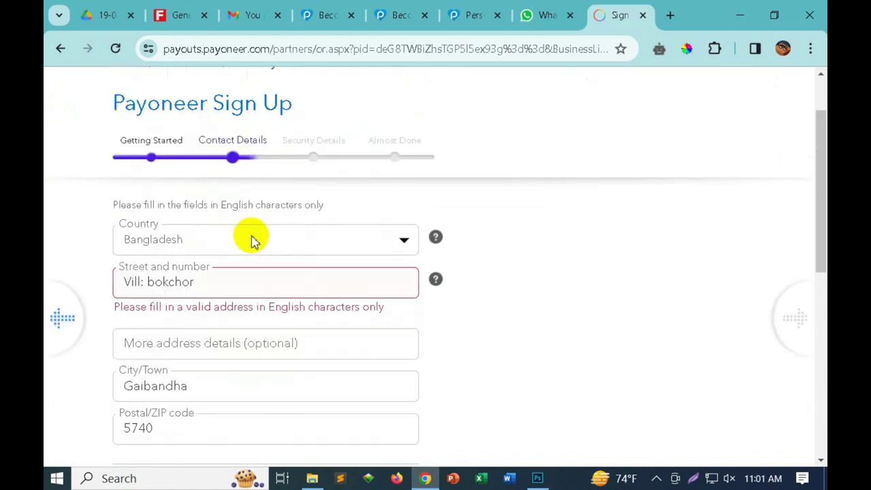
scroll(253, 235, "down", 1)
scroll(249, 225, "down", 1)
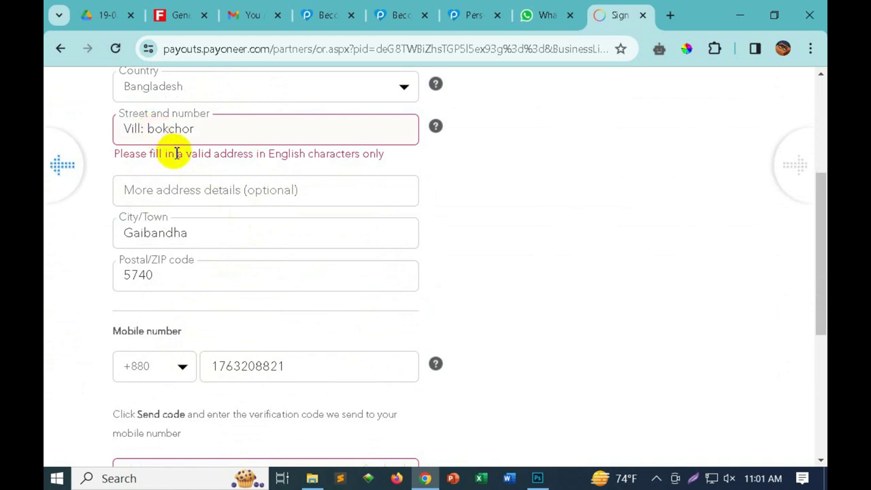
key("BackSpace")
type("-")
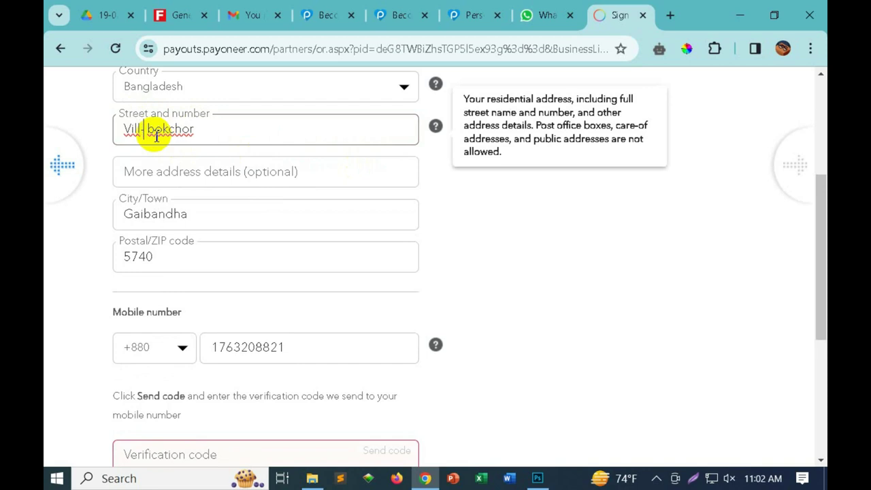
key("Right")
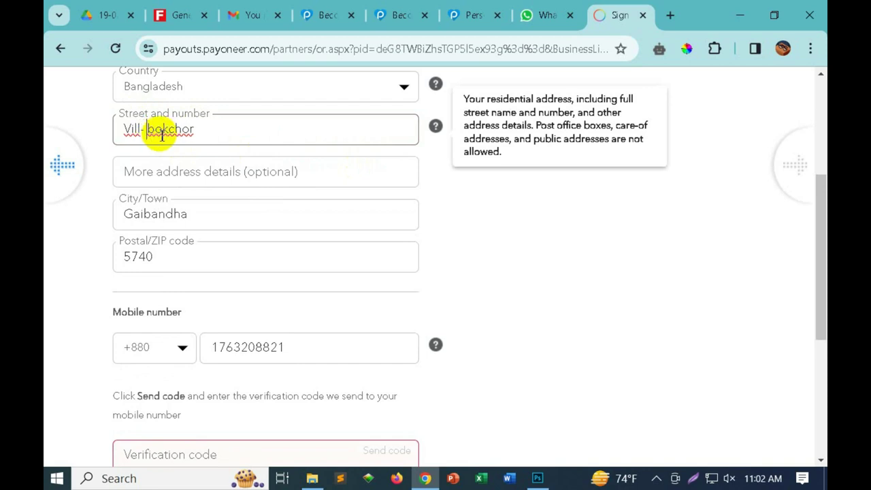
double_click(162, 135)
type("Bokchor")
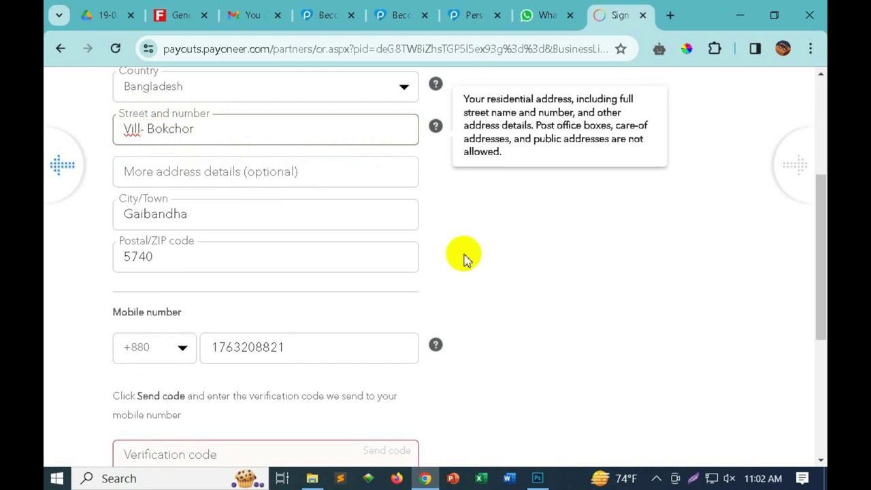
Resend the code, enter the received SMS code, and submit the contact details
scroll(457, 283, "down", 3)
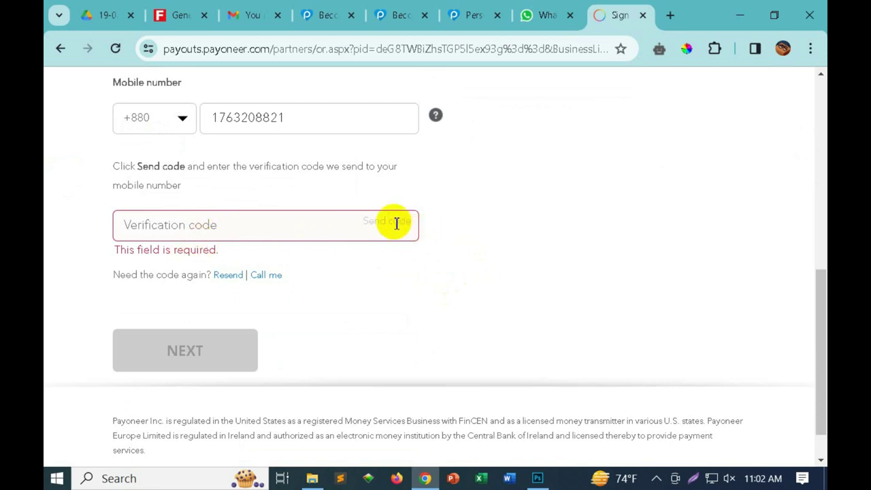
left_click(231, 276)
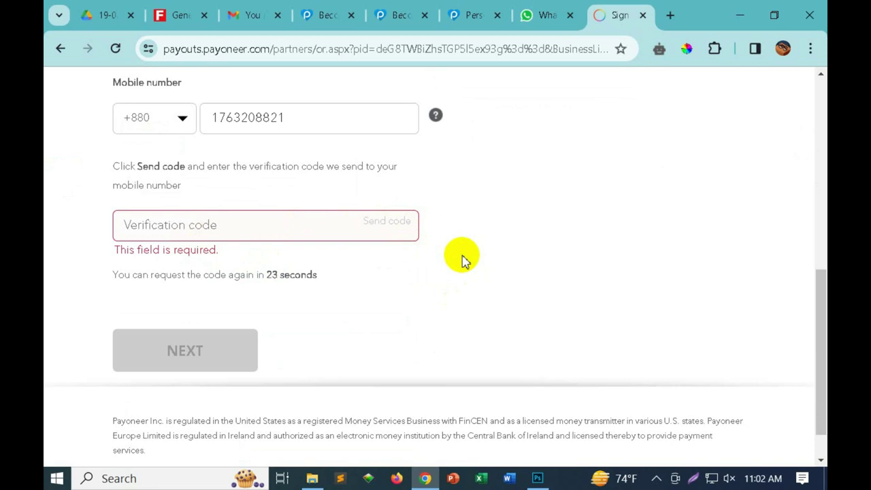
left_click(228, 230)
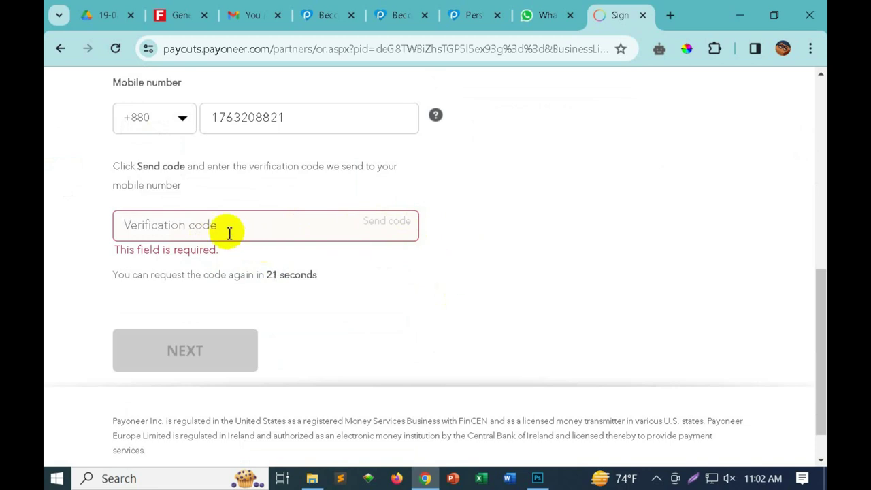
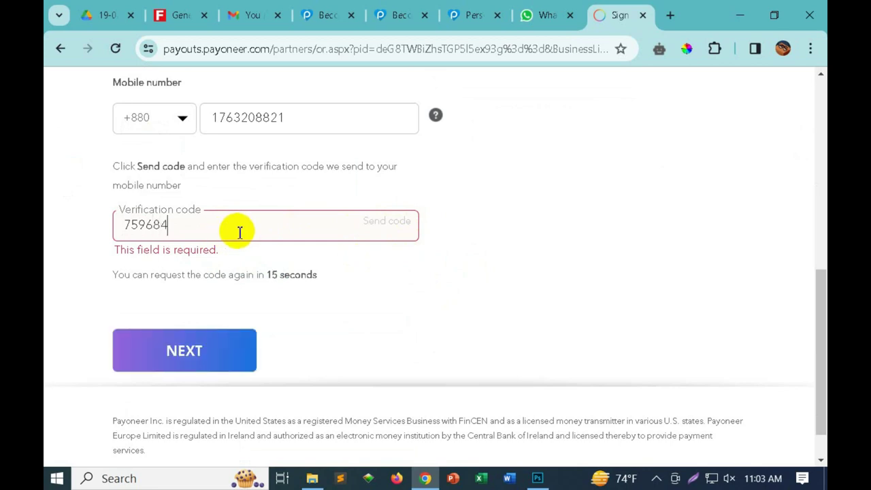
left_click(195, 355)
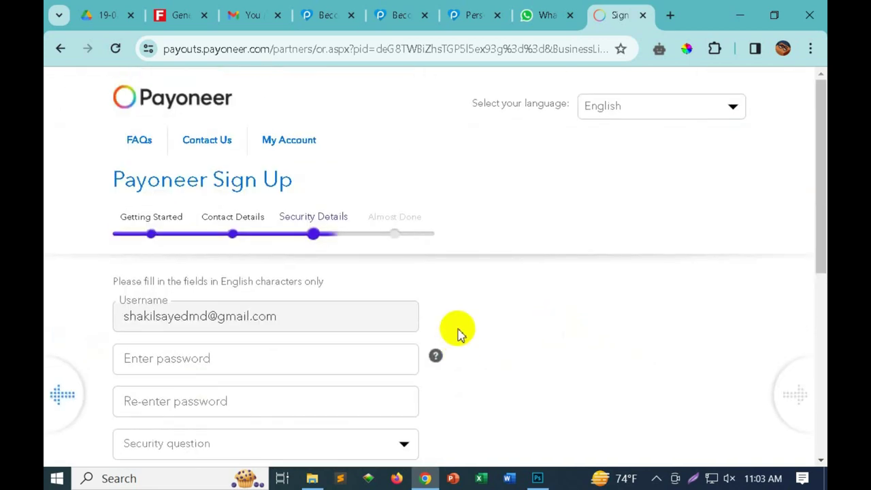
Type the new account password, then repeat it in the Re-enter password field
scroll(458, 334, "down", 1)
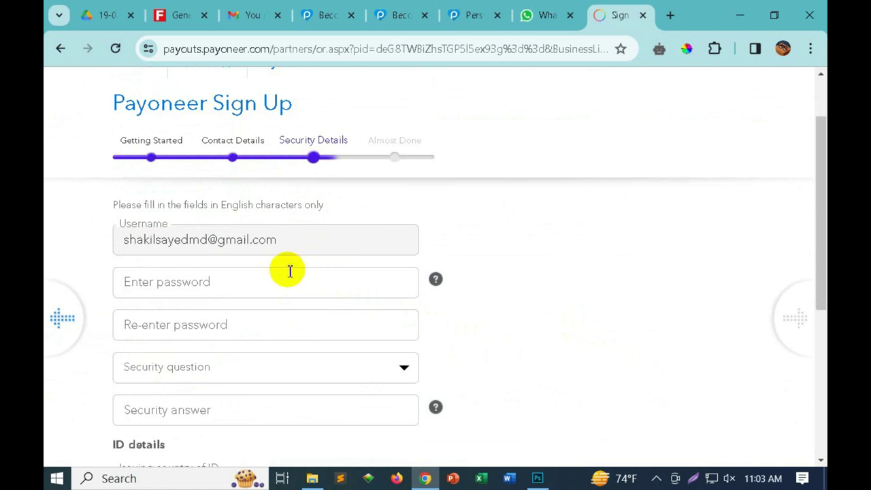
scroll(597, 249, "down", 2)
scroll(596, 249, "down", 1)
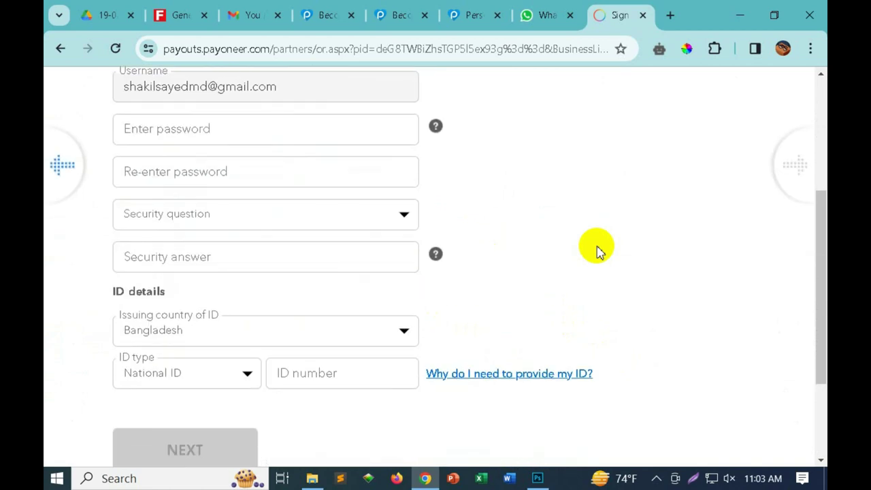
left_click(198, 129)
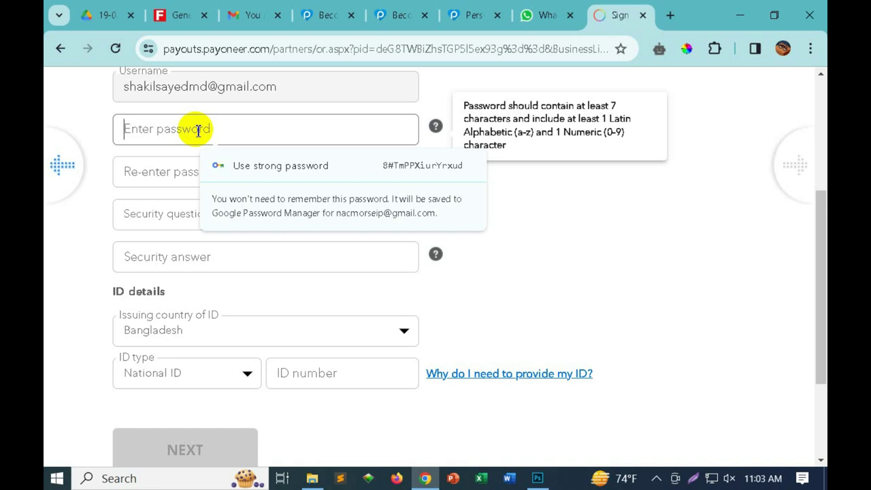
type("•••••")
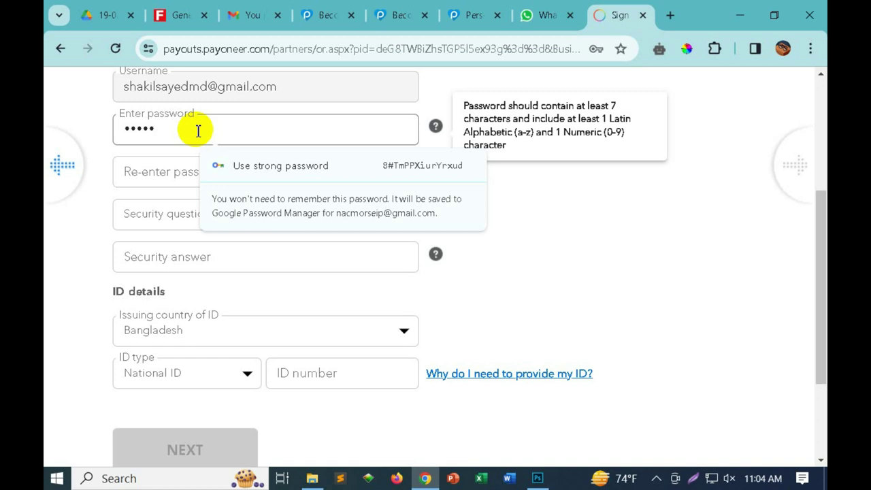
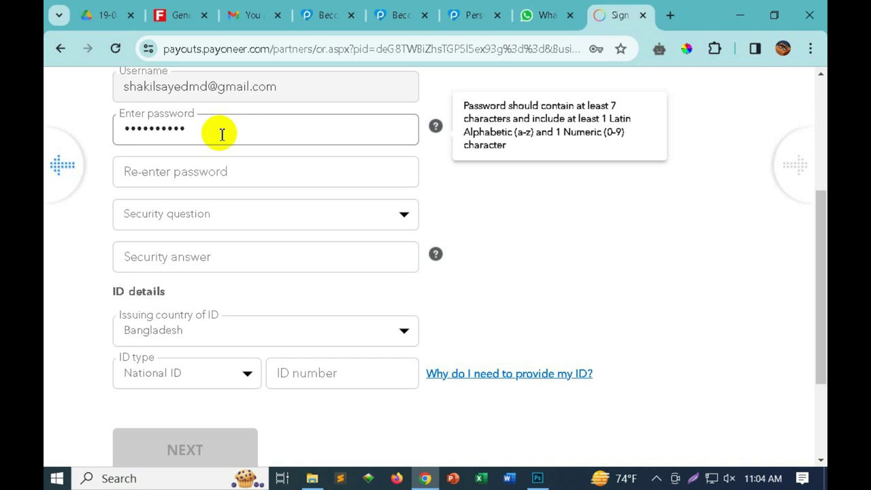
left_click(268, 163)
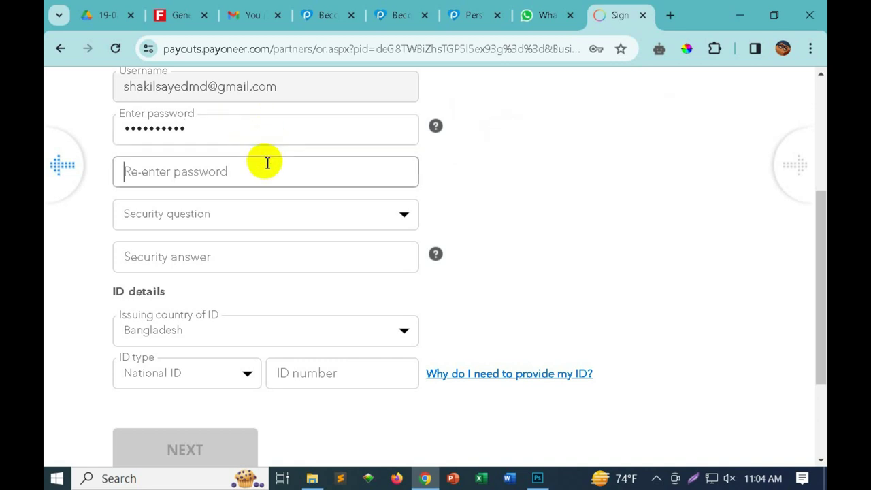
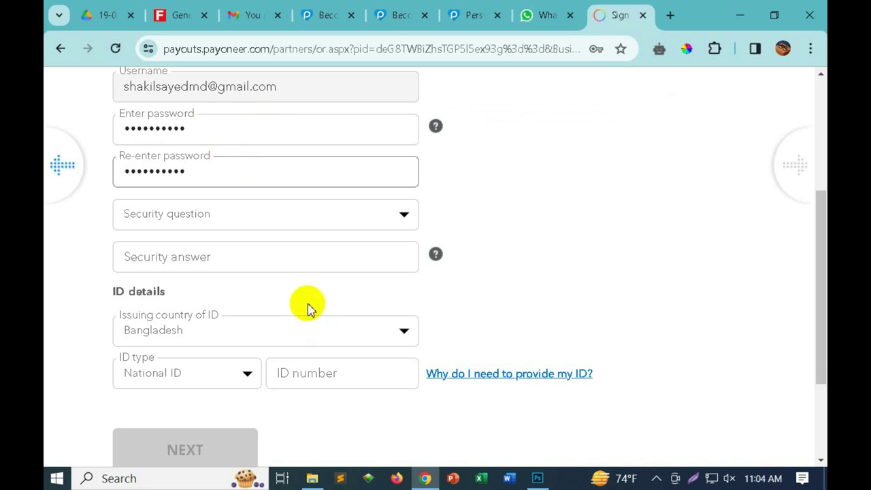
Choose the closest-childhood-friend security question and type its answer
left_click(243, 215)
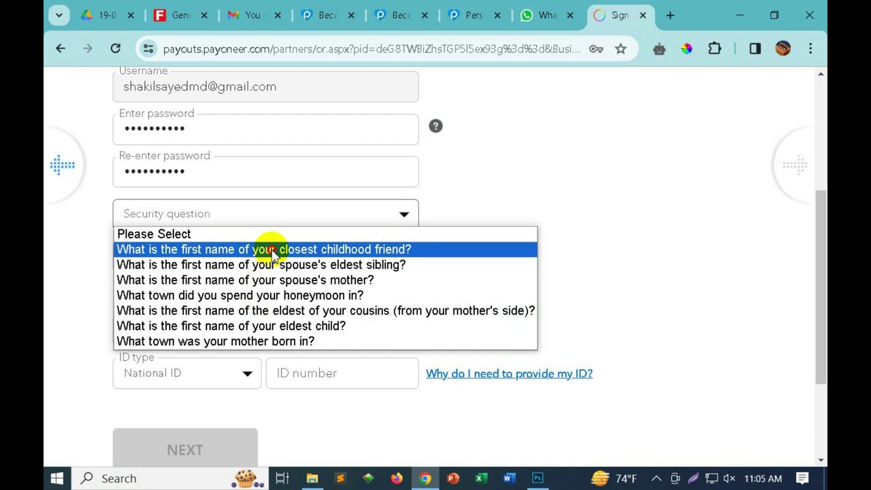
left_click(271, 250)
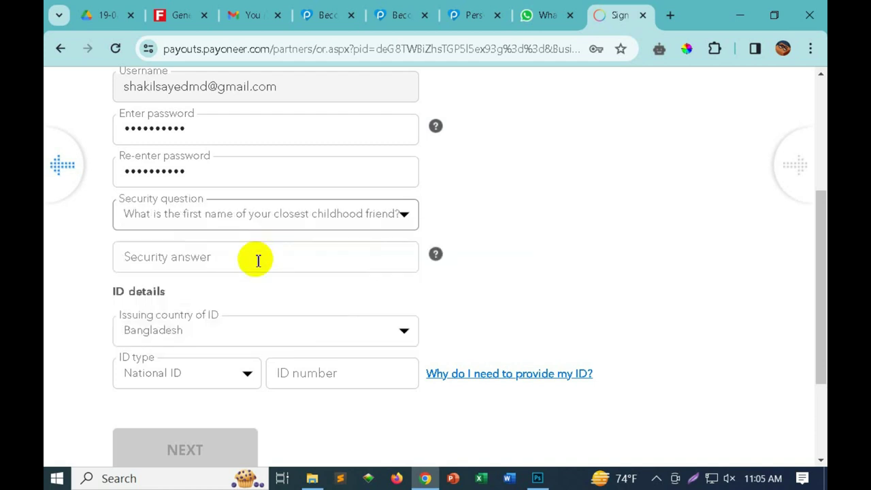
left_click(258, 261)
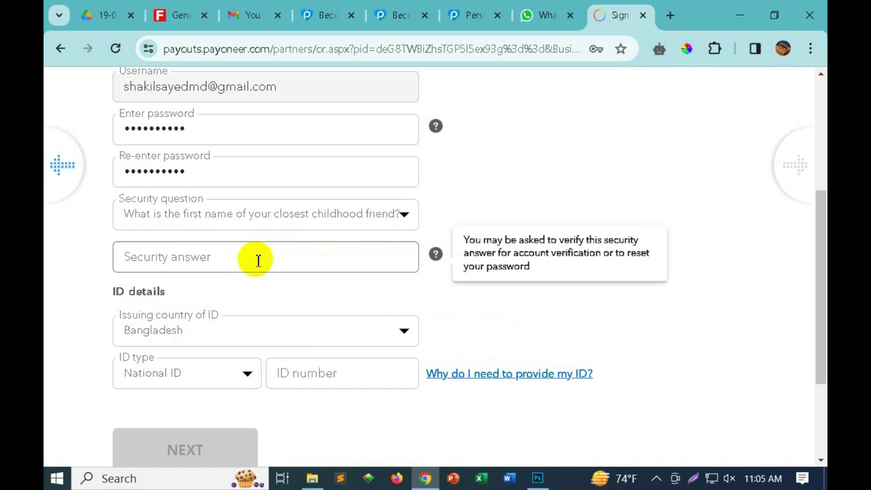
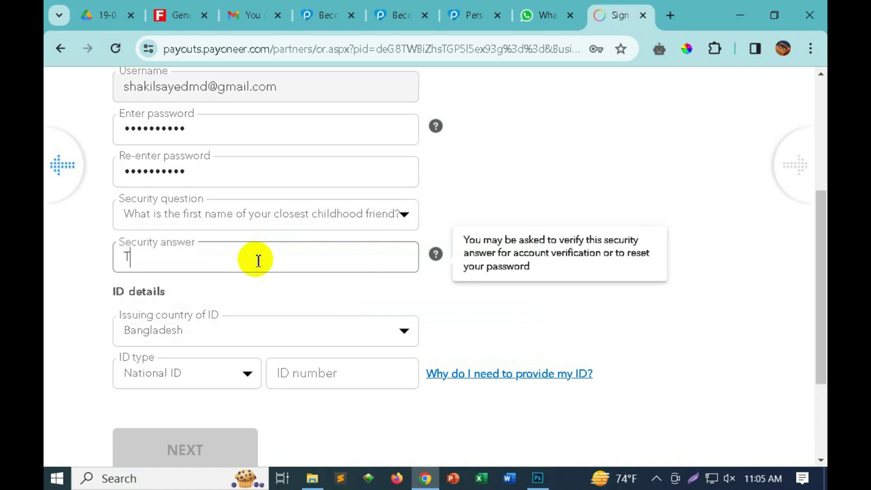
Enter the National ID number and submit the security details
scroll(262, 262, "down", 3)
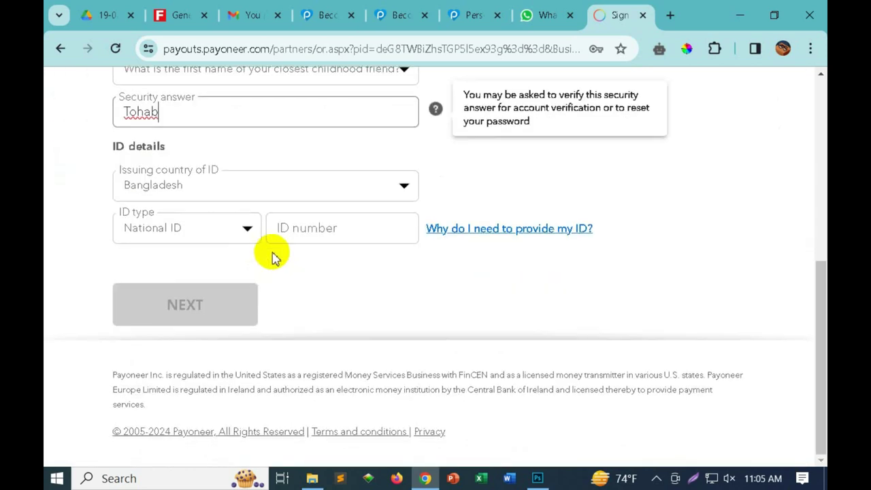
left_click(300, 230)
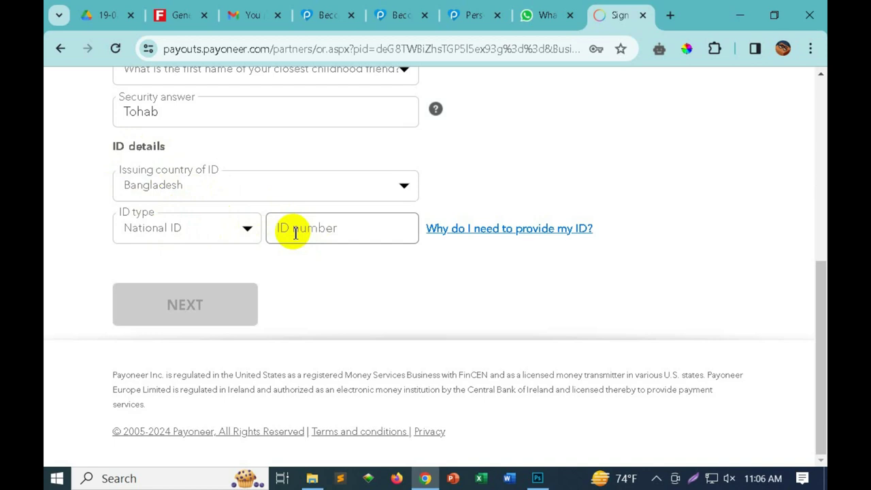
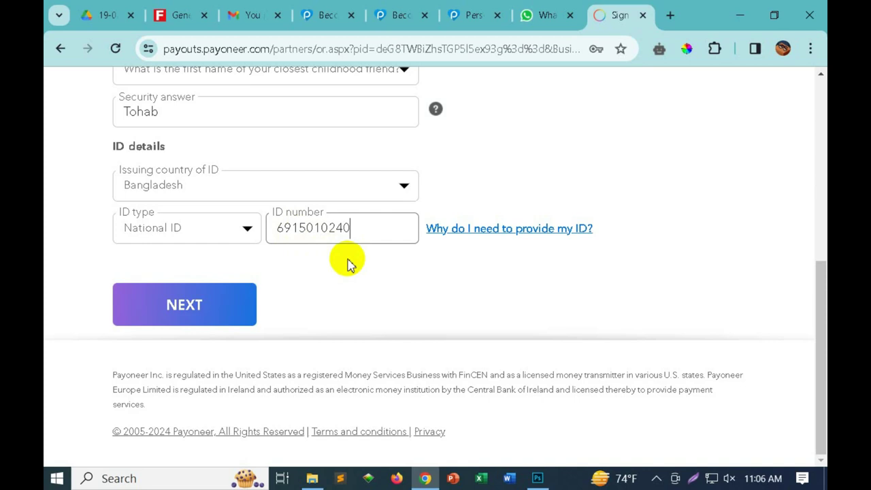
left_click(181, 306)
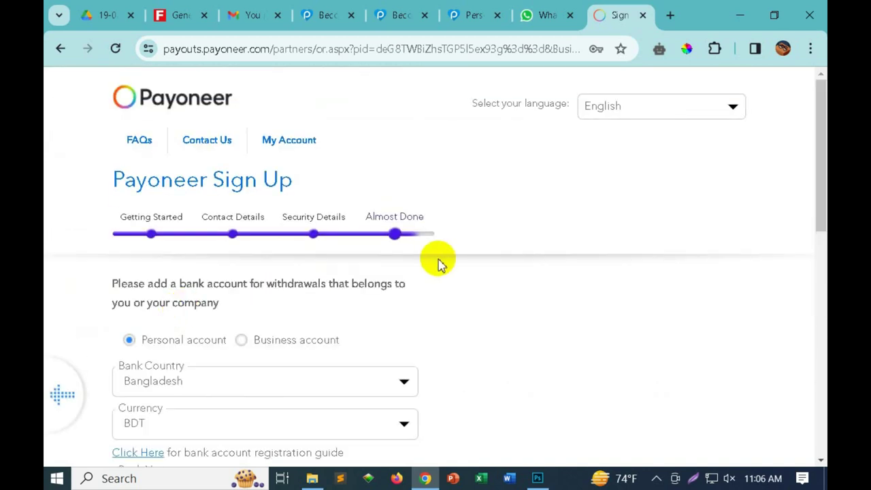
Search 'br' in the Bank Name list and select BRAC BANK LTD
scroll(463, 233, "down", 3)
scroll(465, 233, "down", 2)
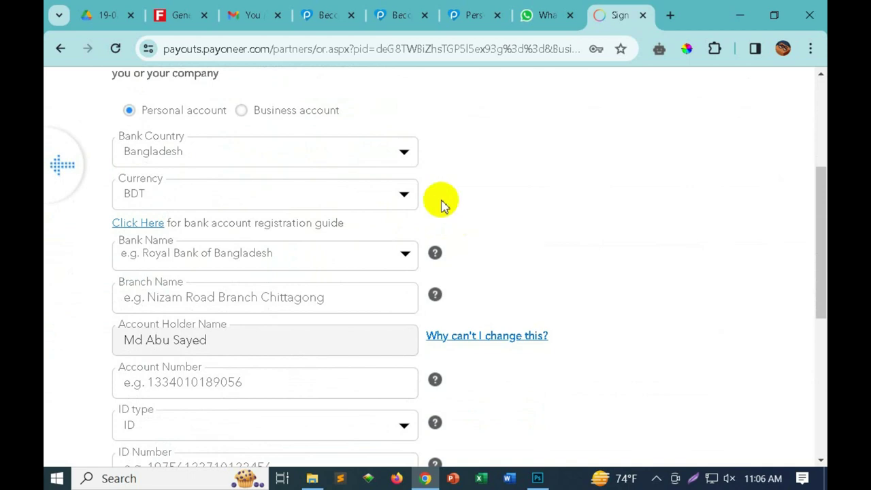
left_click(406, 257)
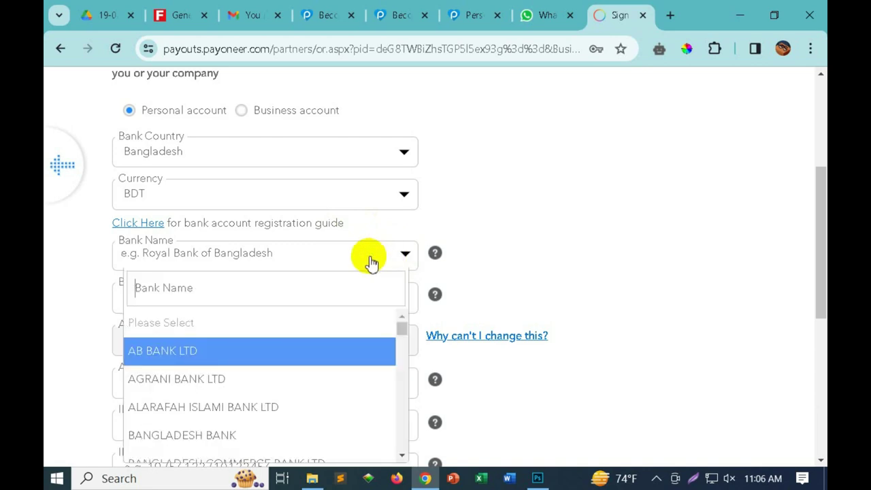
left_click(309, 275)
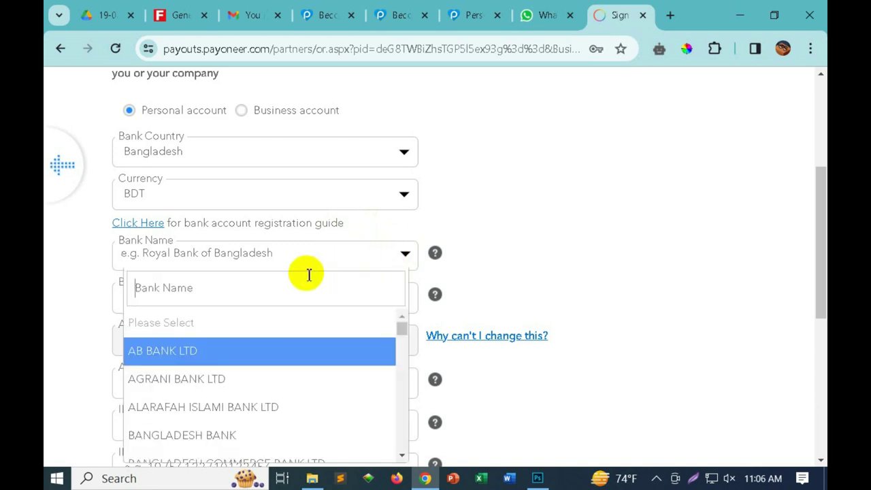
type("bkas")
key("BackSpace")
key("BackSpace")
key("BackSpace")
key("BackSpace")
type("br")
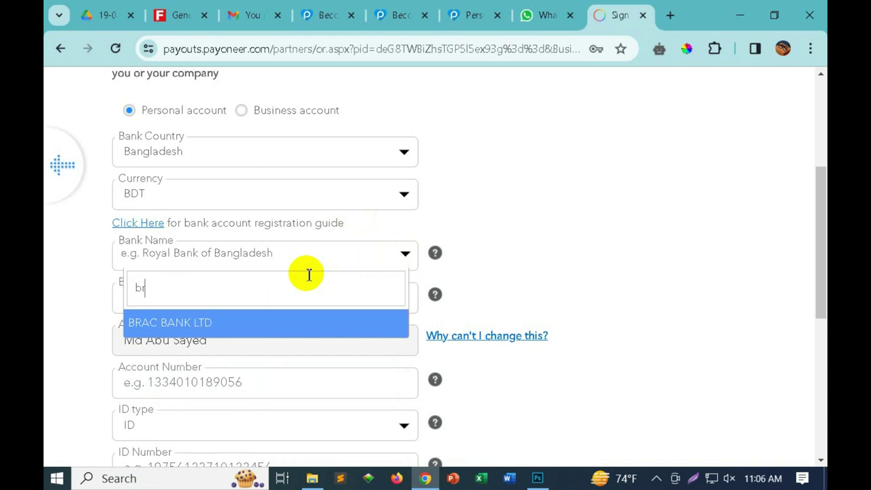
left_click(308, 324)
Check the Branch Name field and keep the ID type set to ID
scroll(514, 291, "down", 1)
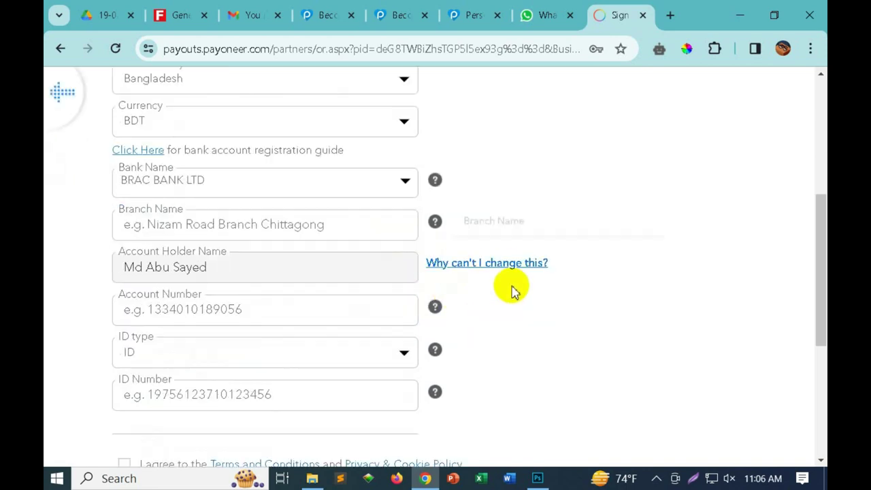
left_click(298, 220)
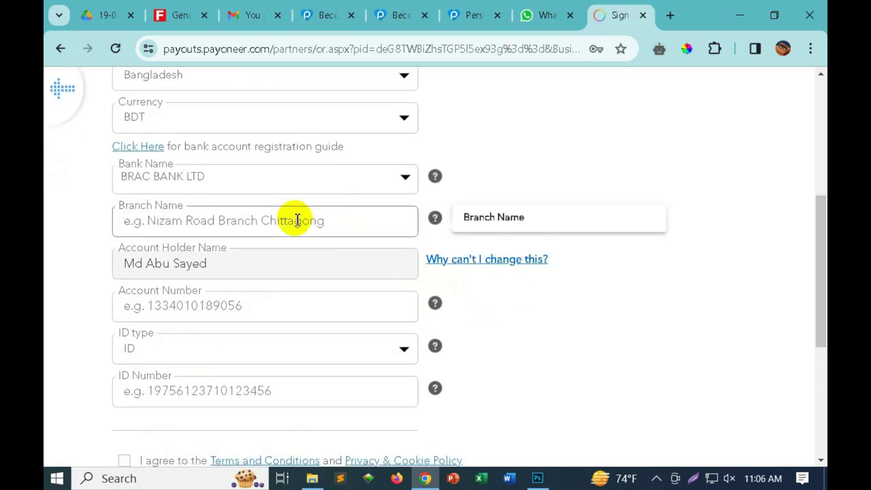
scroll(283, 211, "down", 1)
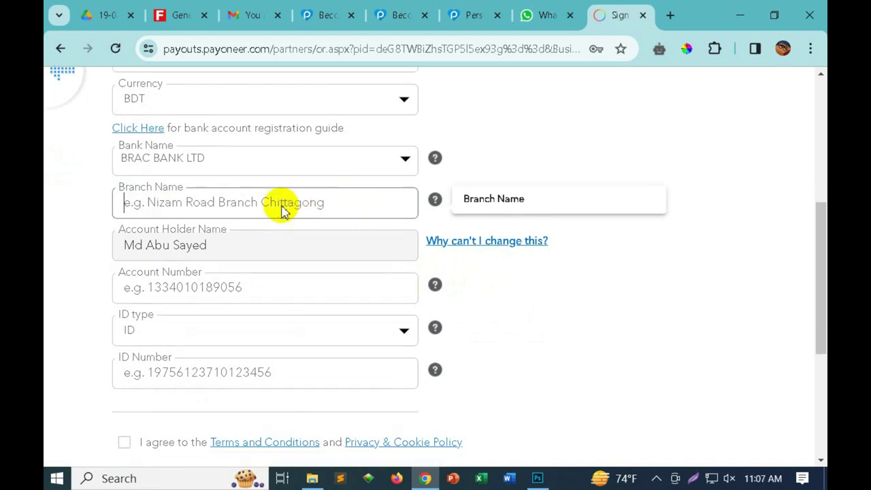
scroll(284, 211, "down", 1)
left_click(407, 280)
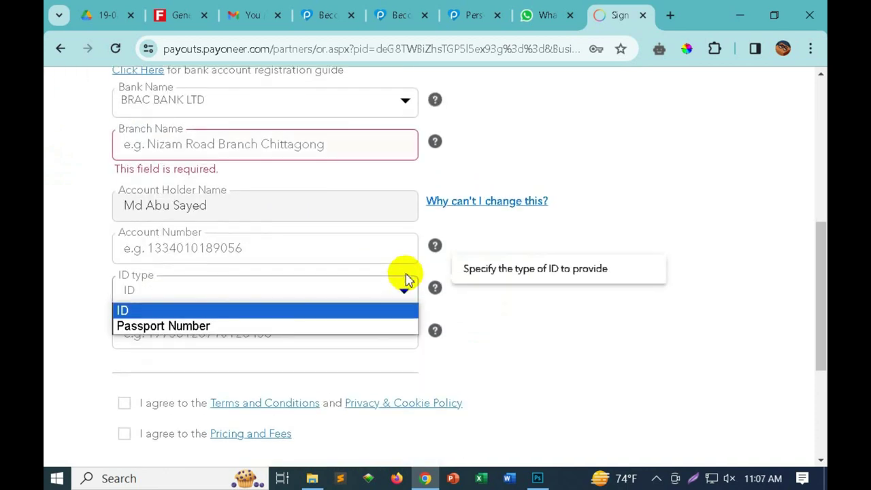
left_click(407, 280)
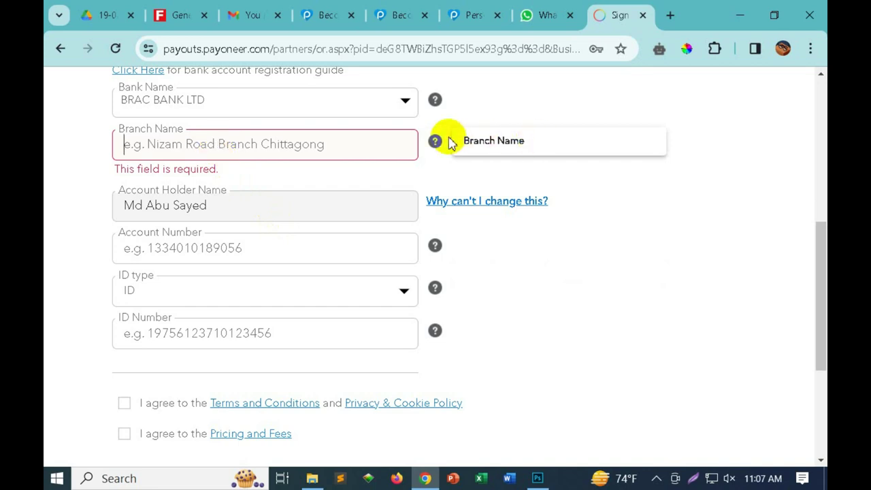
scroll(258, 187, "up", 2)
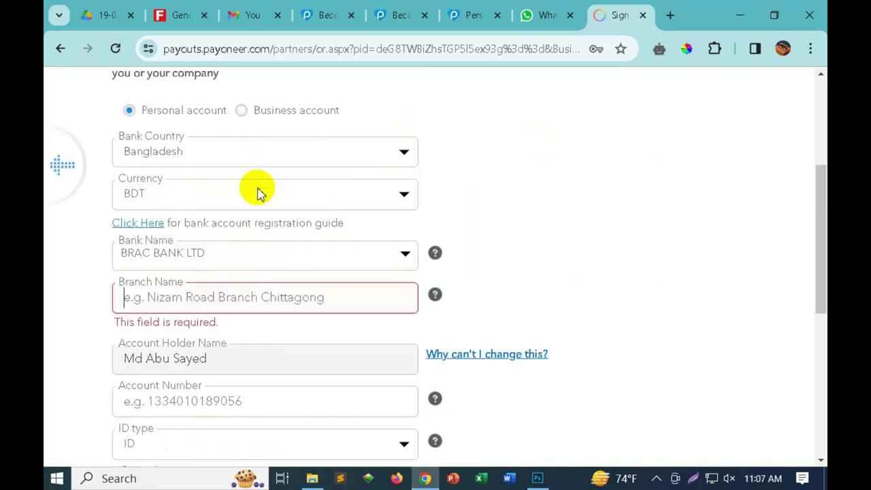
Search the Bank Name list for 'Mar' and find no matching bank
left_click(324, 253)
scroll(258, 355, "down", 2)
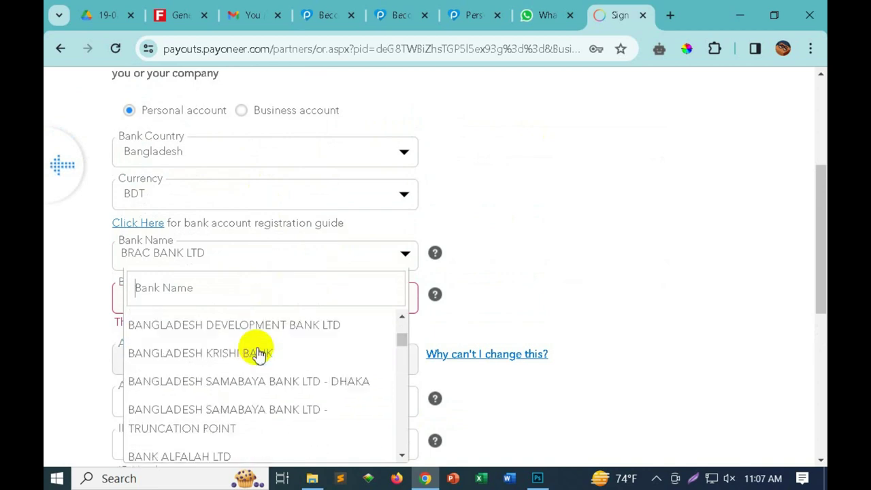
scroll(259, 347, "down", 1)
scroll(150, 356, "down", 2)
scroll(130, 356, "down", 2)
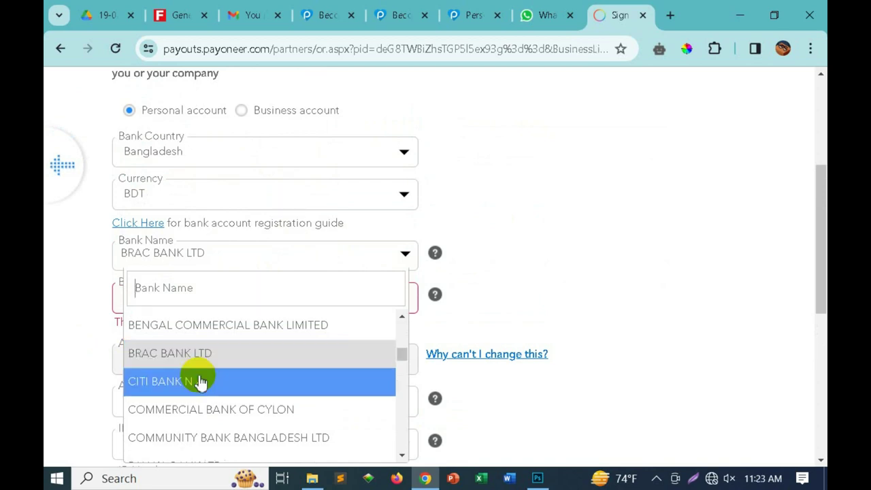
type("m")
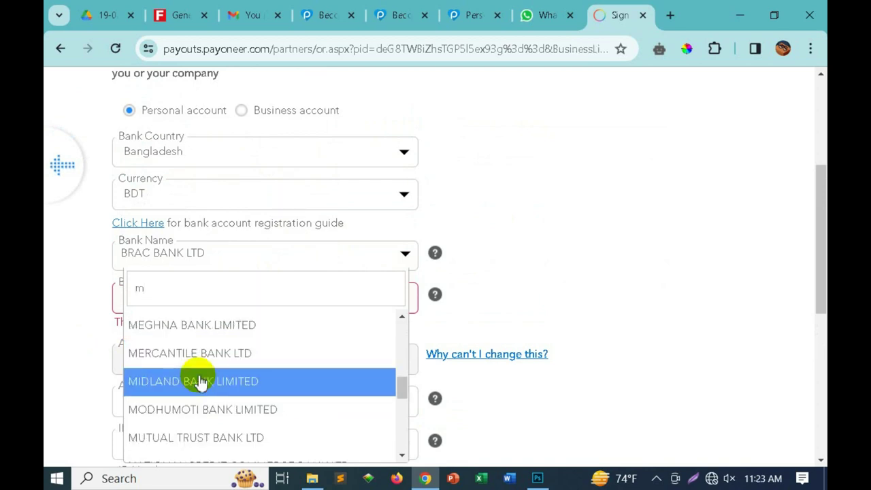
type("a")
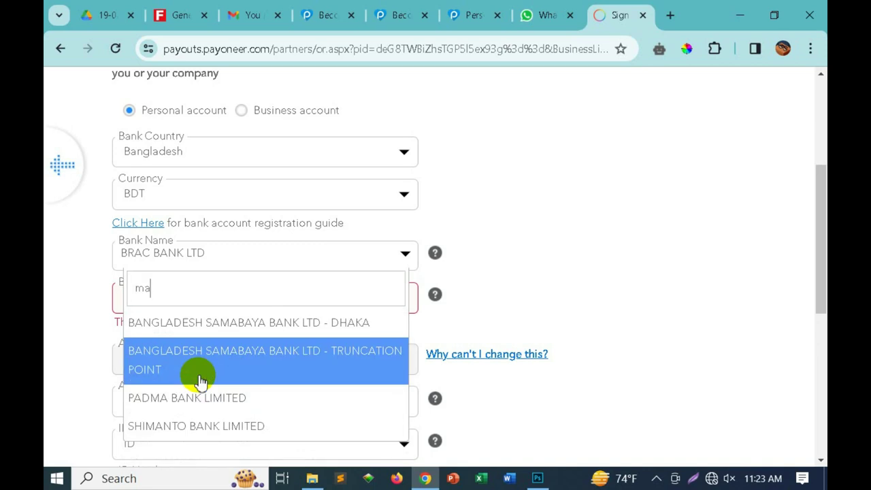
type("r")
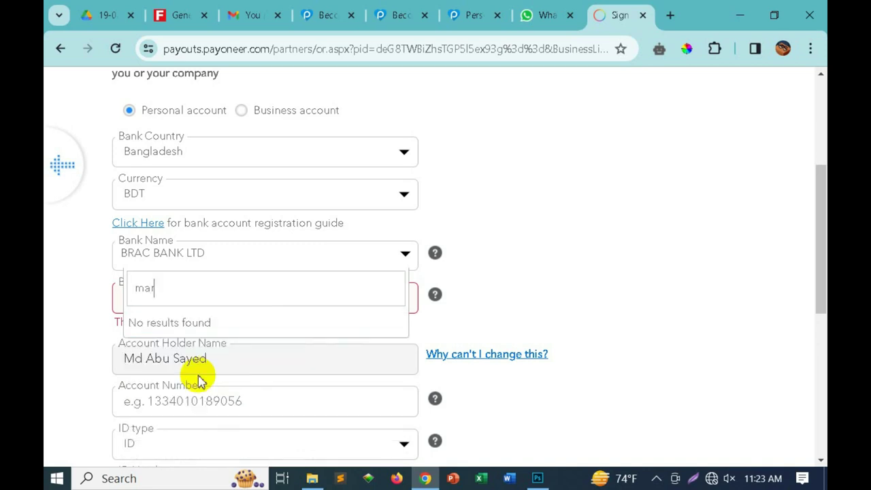
key("BackSpace")
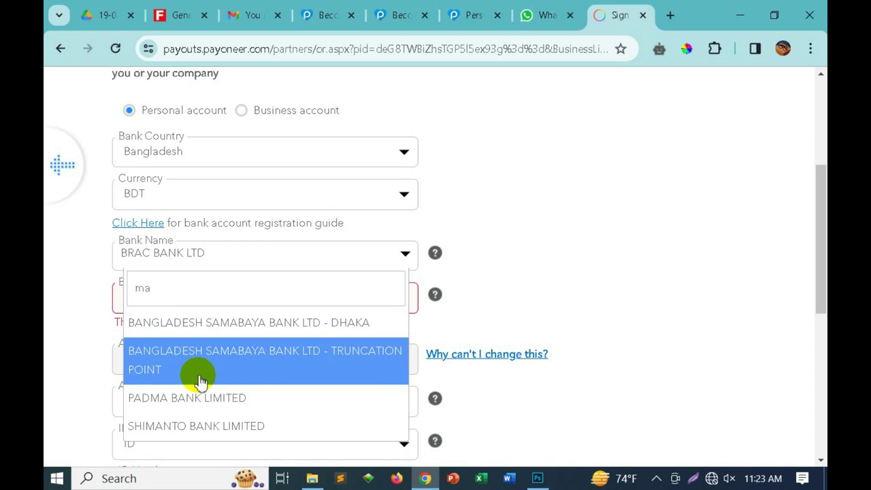
key("BackSpace")
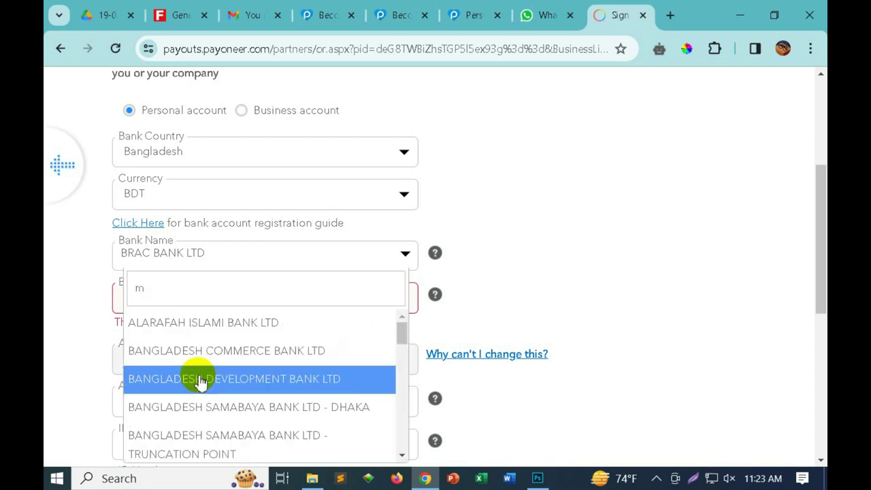
key("BackSpace")
type("M")
type("ar")
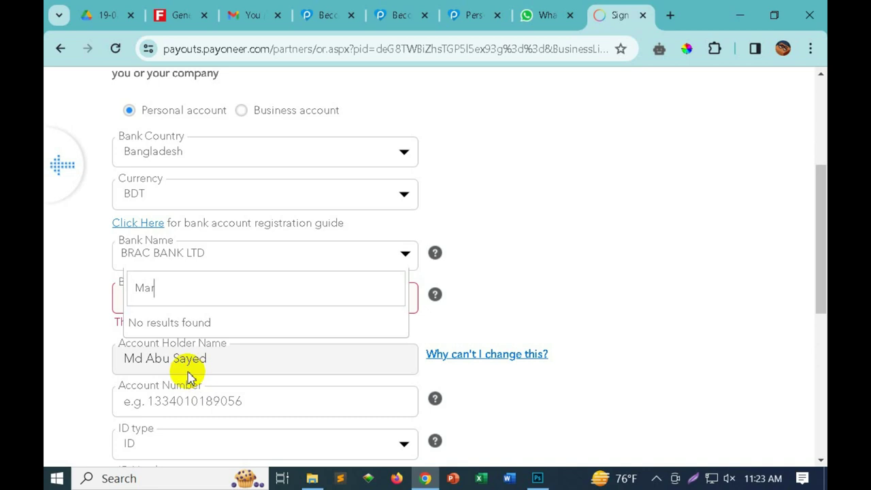
key("BackSpace")
key("BackSpace")
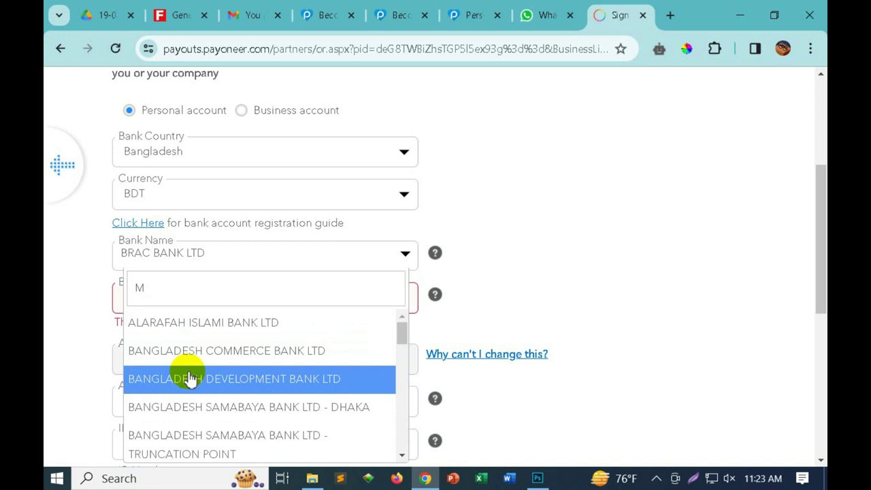
type("ar")
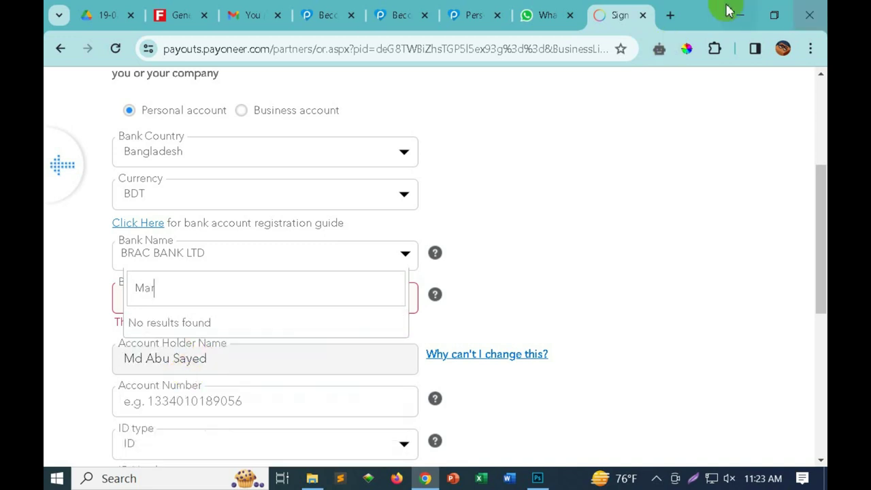
Search Google for 'marktail bank' and open the Mercantile Bank PLC website
left_click(669, 14)
type("m")
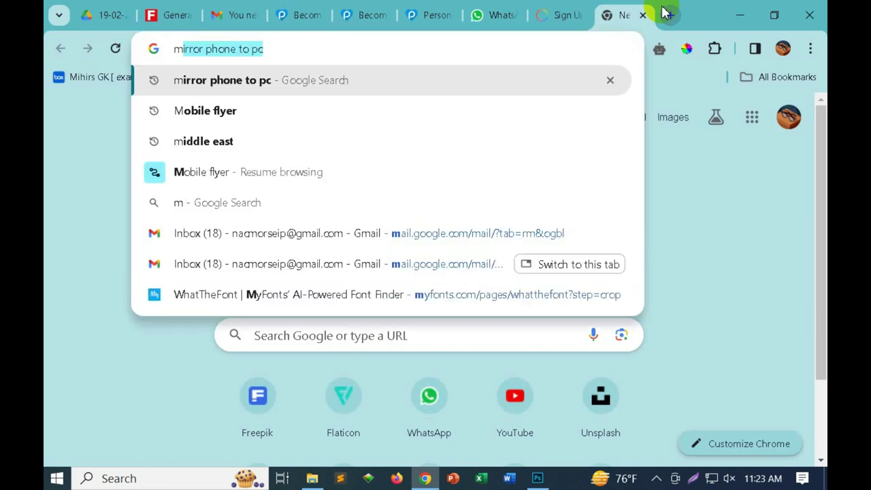
type("ark")
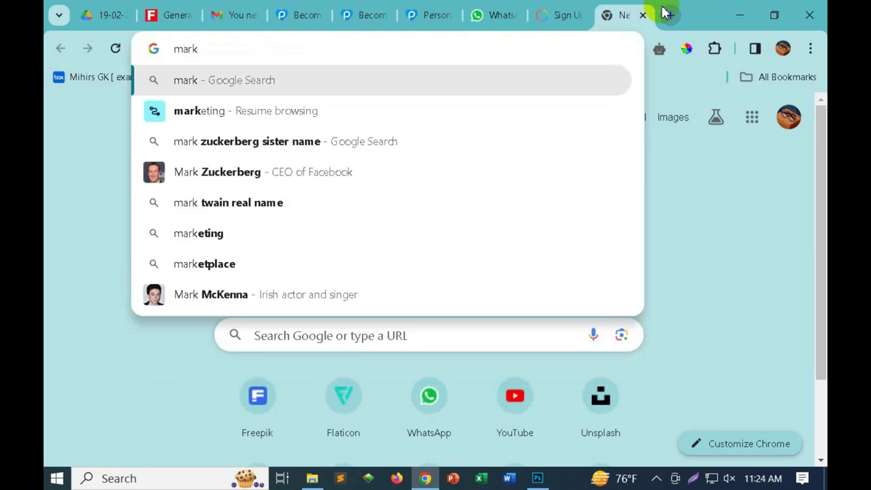
type("tail")
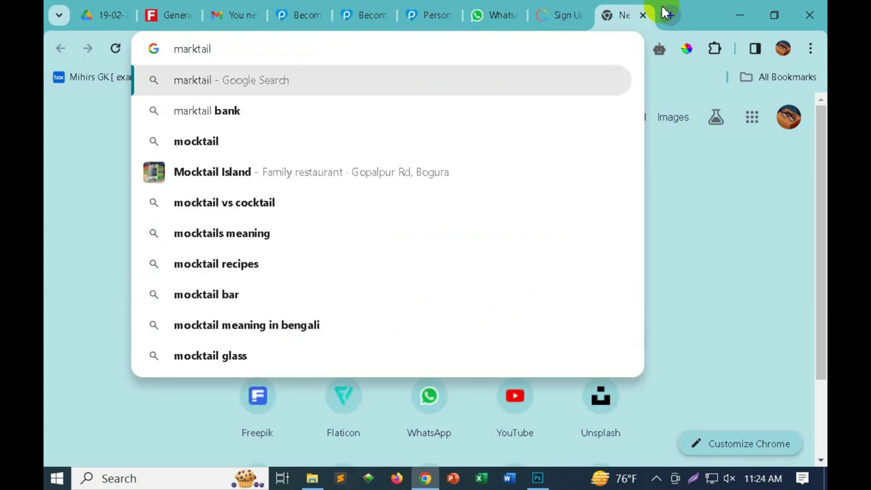
key("Down")
key("Return")
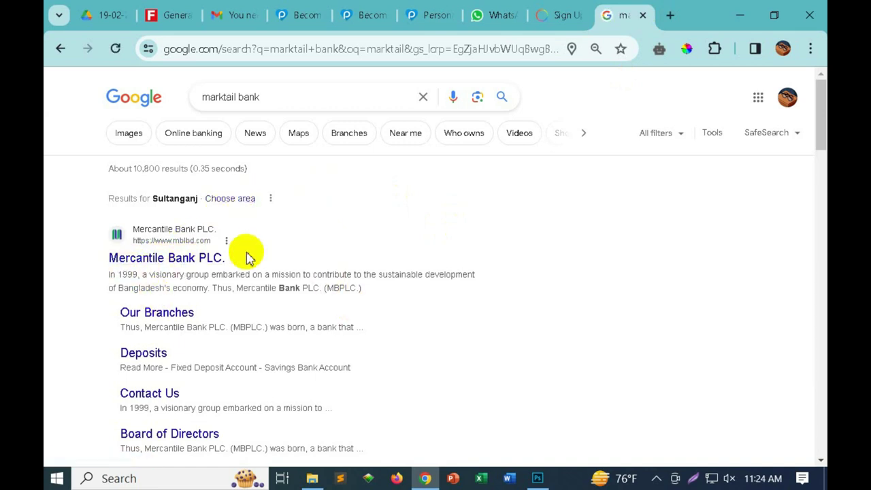
left_click(127, 249)
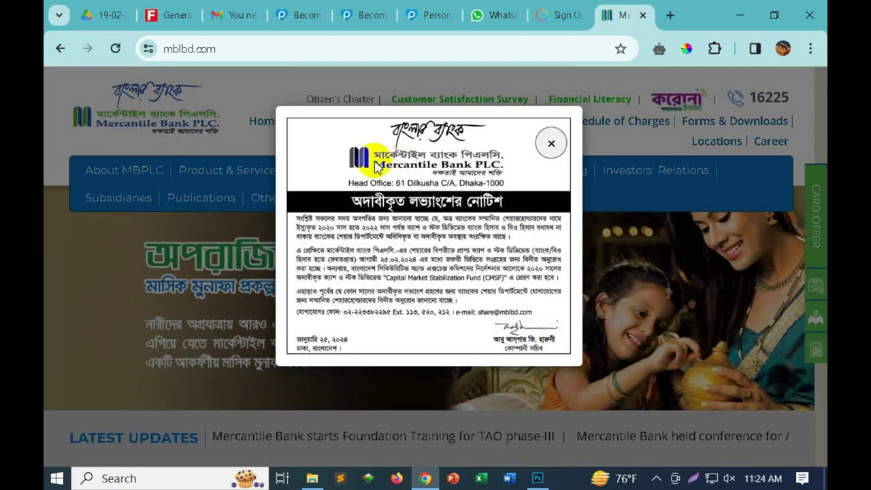
Search the Payoneer bank list for 'Merca' and select MERCANTILE BANK LTD
left_click(548, 15)
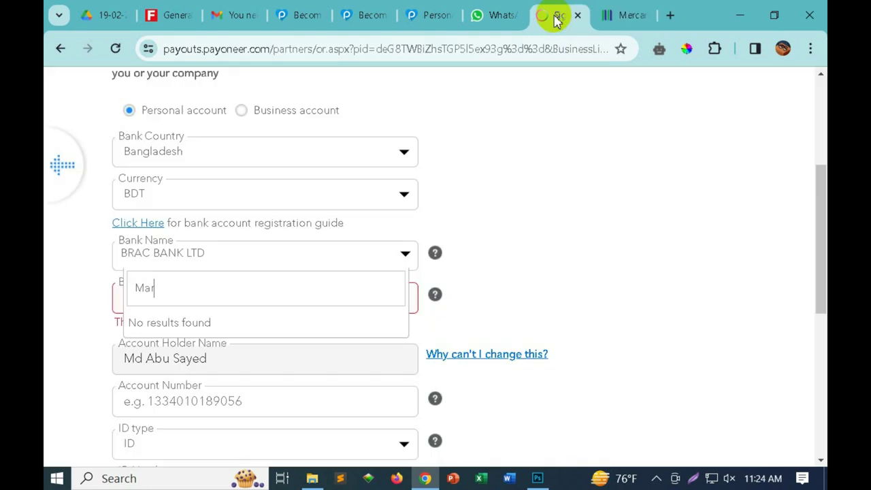
key("BackSpace")
key("BackSpace")
type("er")
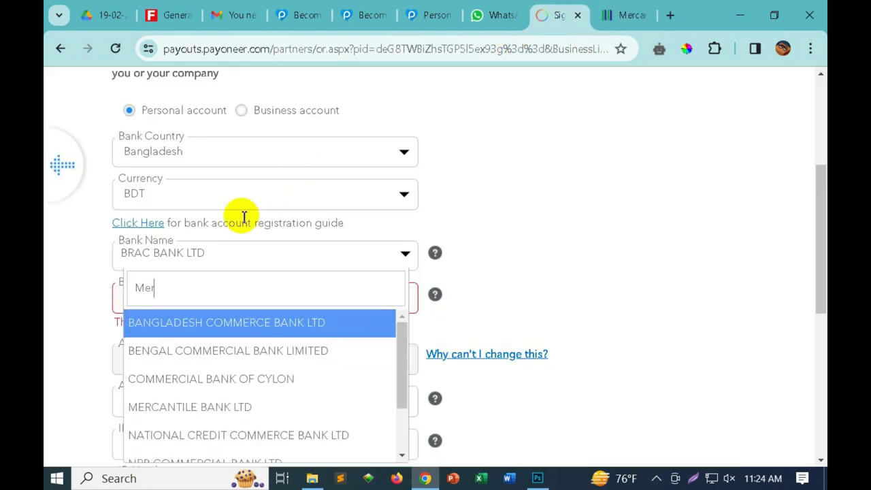
type("c")
type("a")
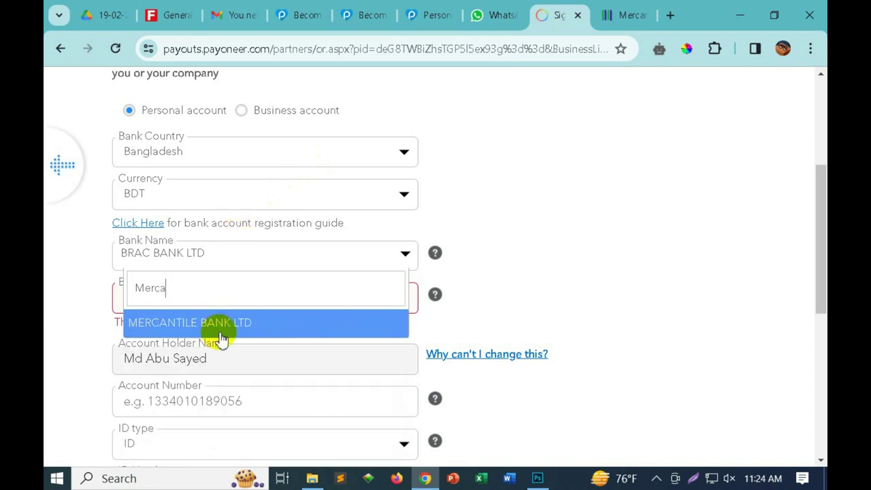
left_click(216, 324)
left_click(231, 299)
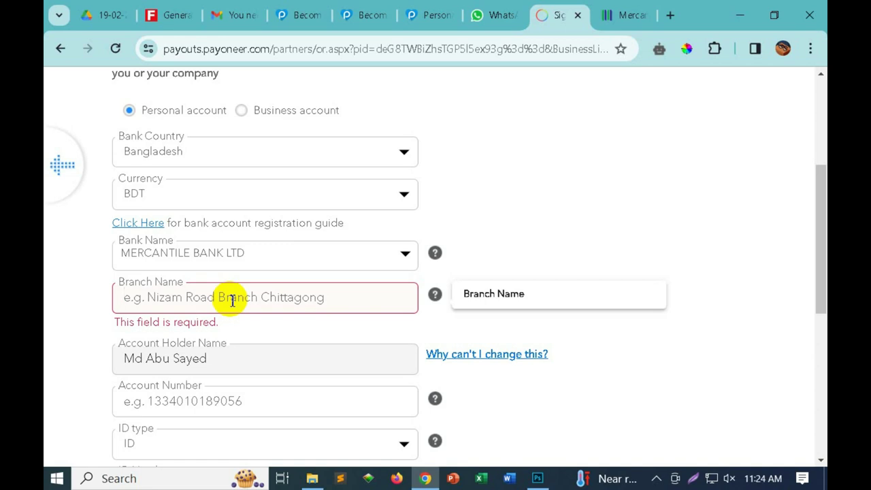
scroll(232, 300, "down", 2)
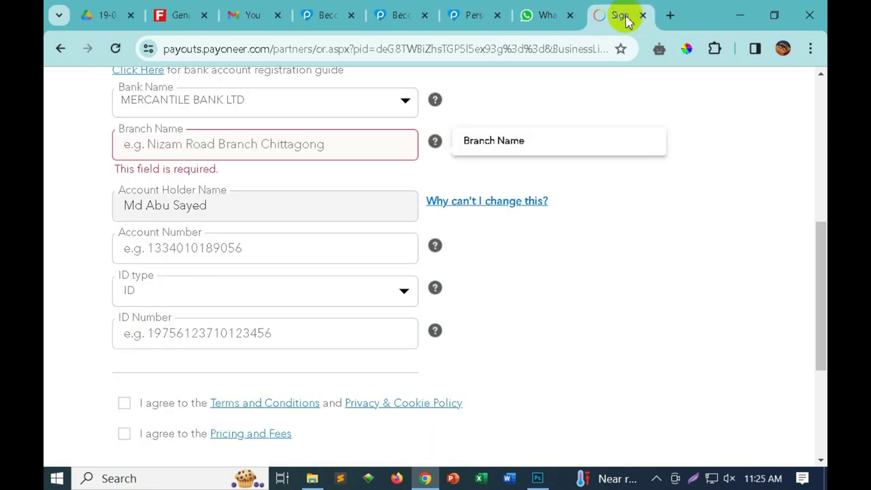
Go to the Lovepik form's Payoneer account field, checking the Payoneer bank form in between
left_click(465, 9)
scroll(745, 199, "up", 2)
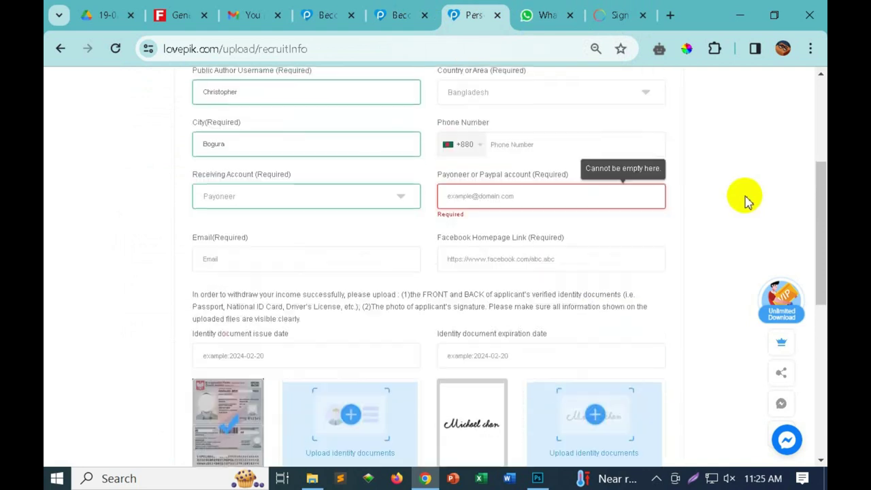
left_click(500, 196)
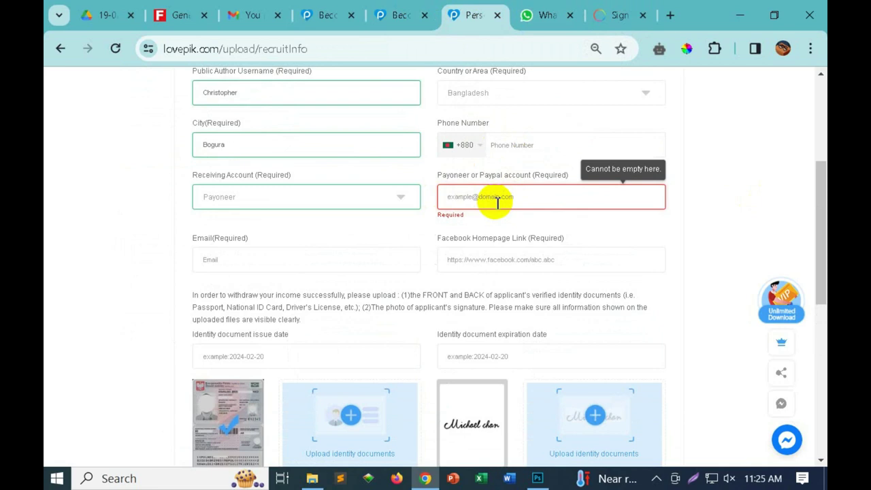
left_click(611, 16)
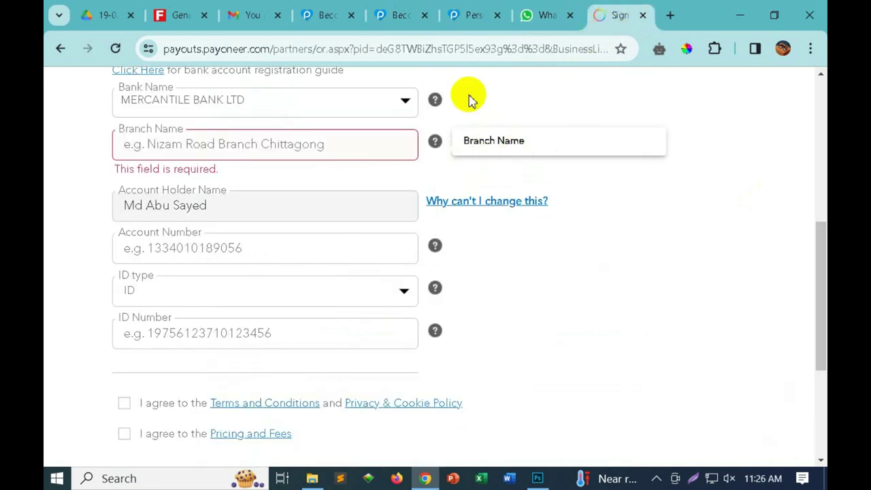
left_click(469, 15)
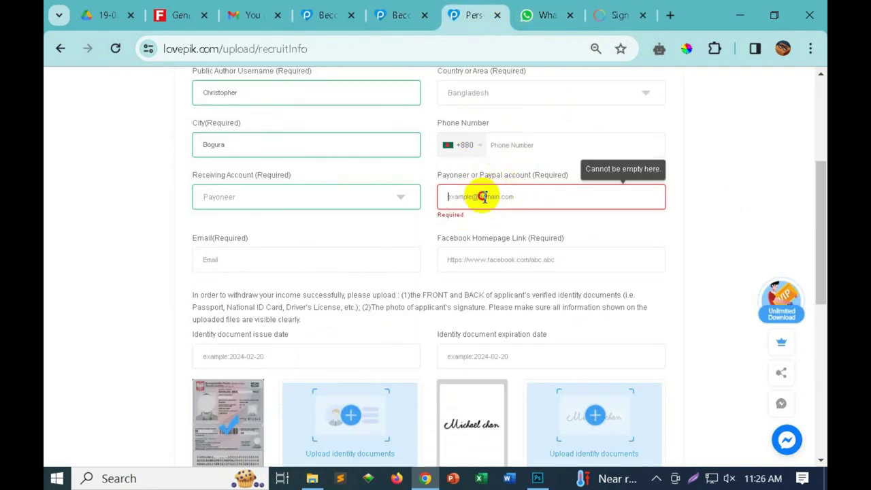
Move through the Payoneer account, Email and Facebook Homepage Link fields on the Lovepik form
left_click(477, 199)
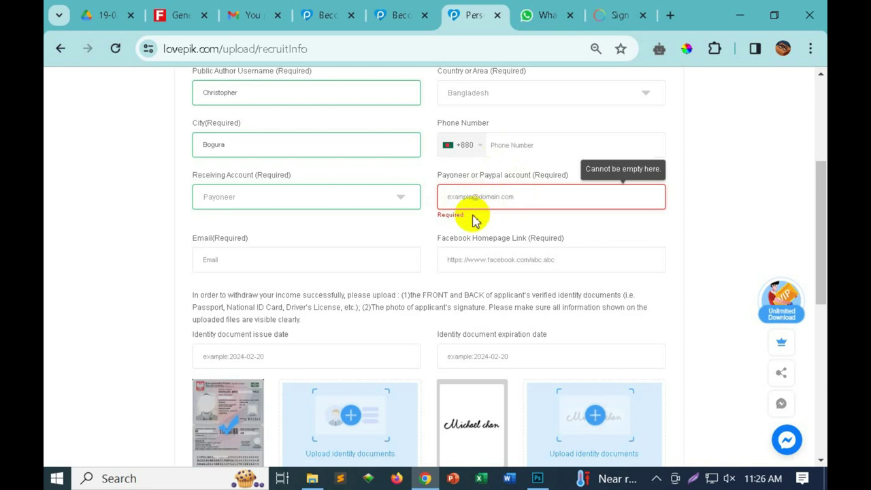
scroll(476, 204, "down", 1)
left_click(394, 184)
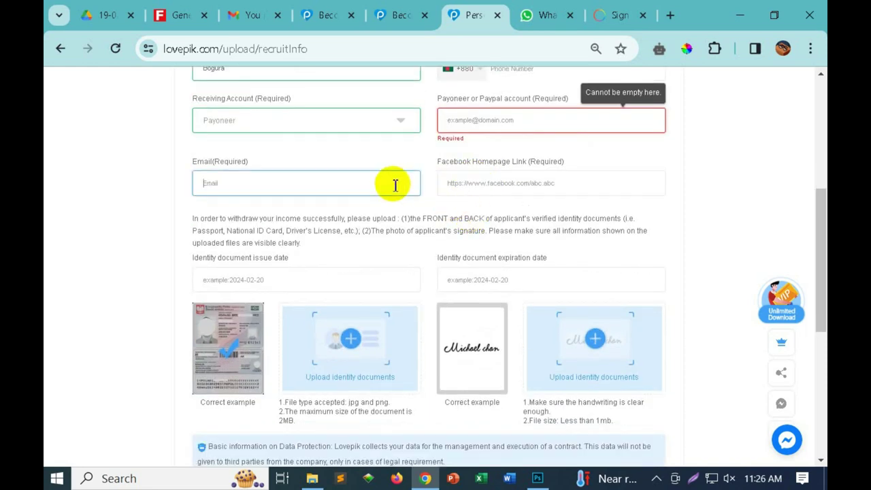
left_click_drag(194, 162, 254, 161)
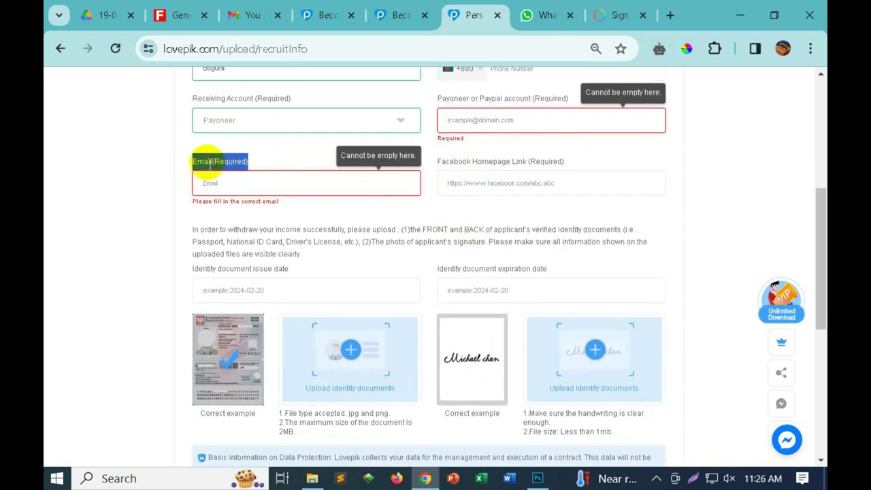
left_click(235, 185)
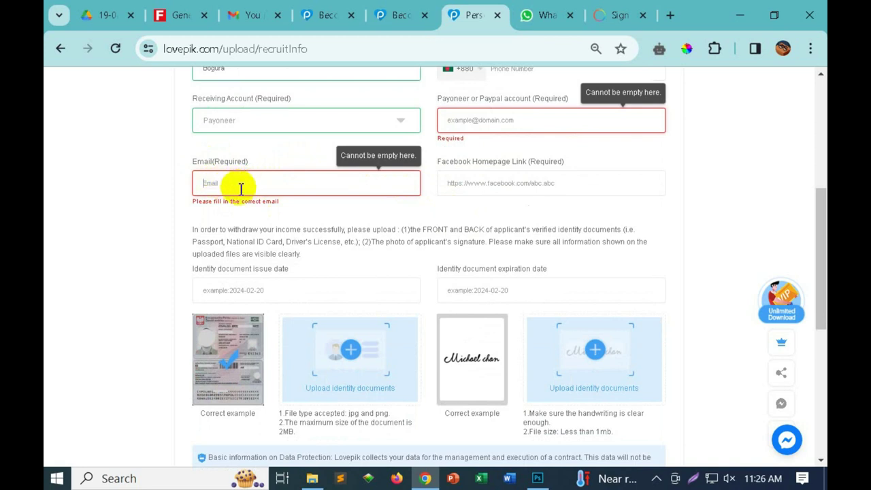
left_click_drag(438, 162, 528, 161)
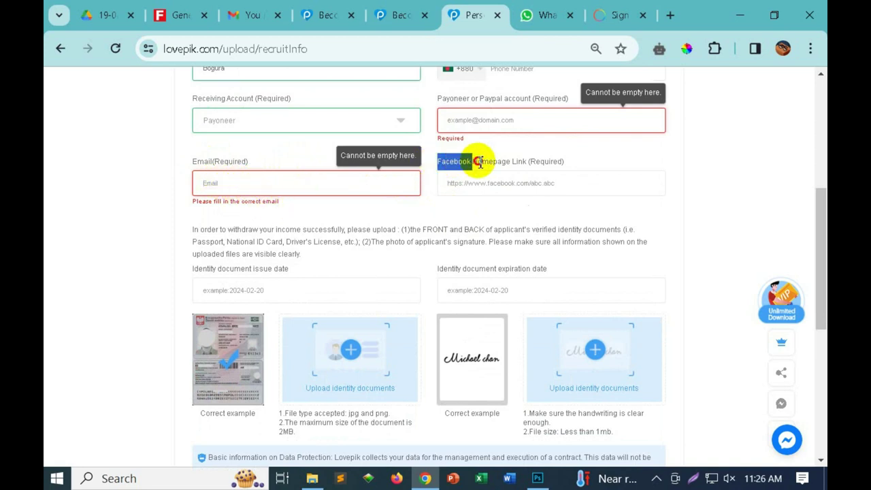
left_click(503, 180)
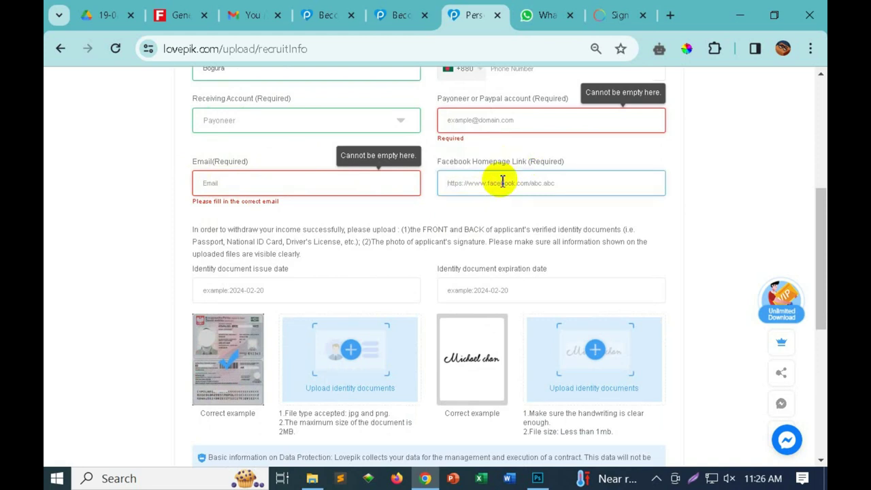
Try opening Facebook from address suggestions, closing an accidentally opened Freelancer tab
left_click(670, 15)
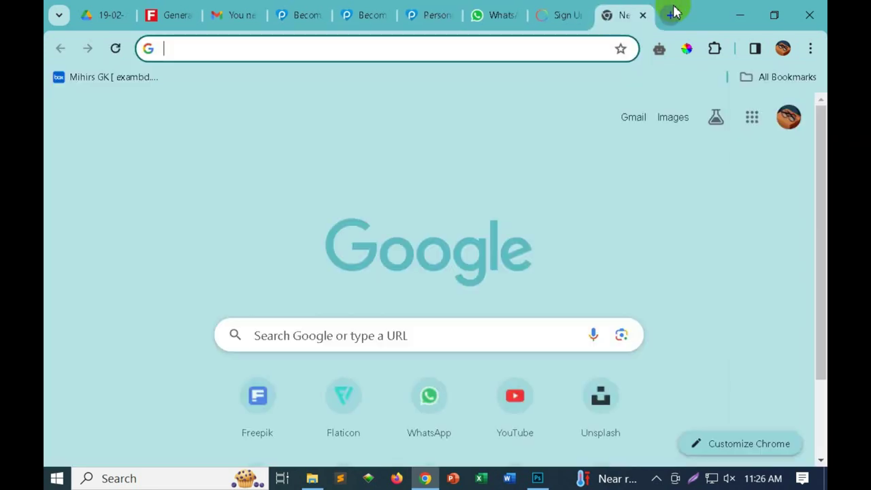
type("fac")
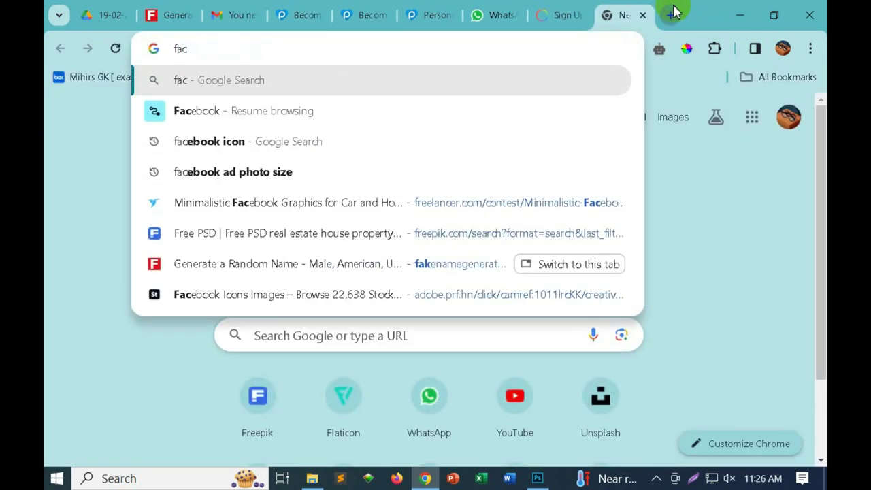
key("Down")
key("Down")
key("Up")
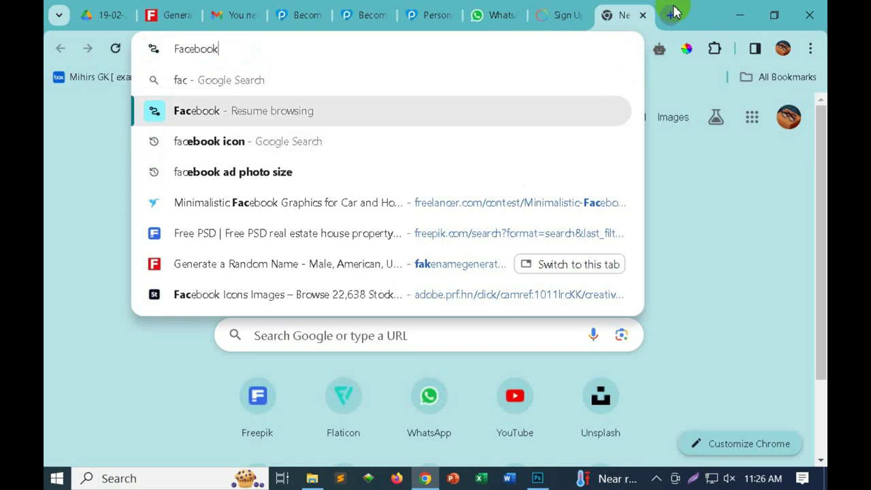
key("Return")
left_click(654, 222)
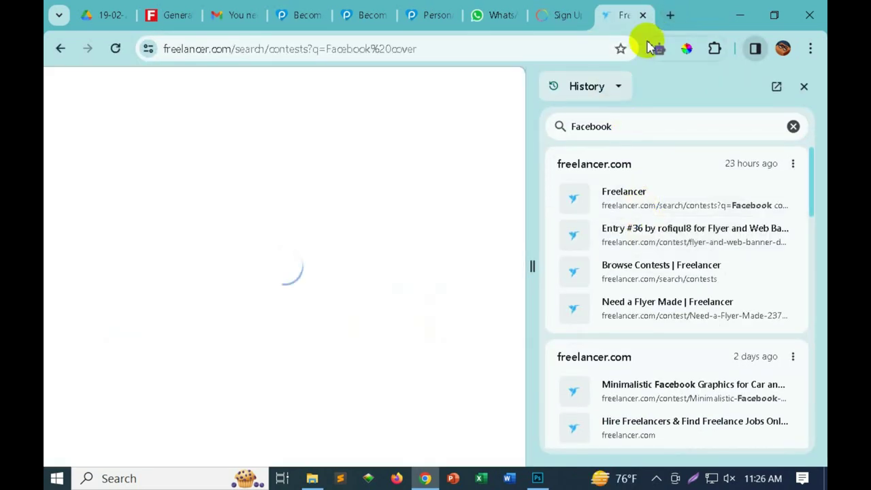
left_click(643, 16)
left_click(670, 15)
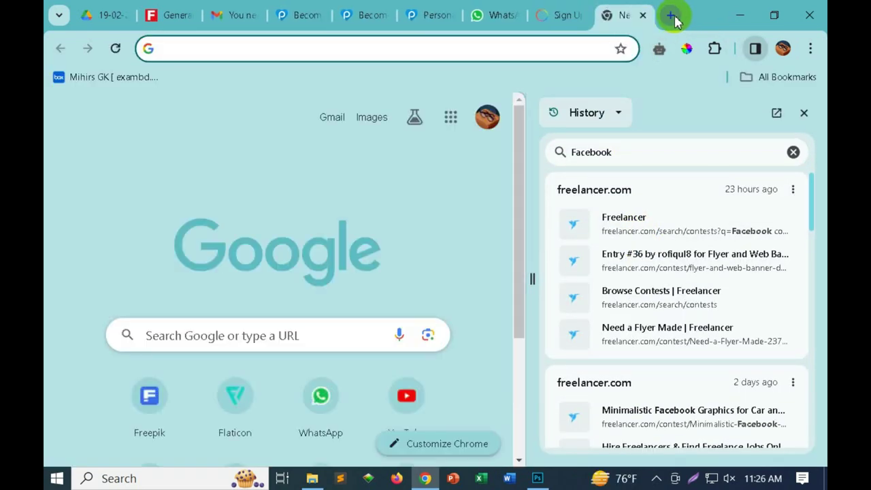
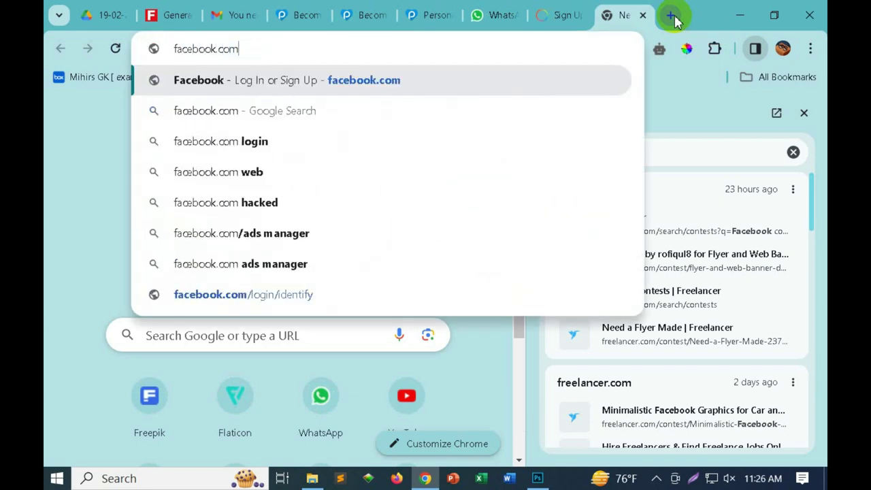
Load the Facebook profile address, reach the login page because login is required, then close it
key("Return")
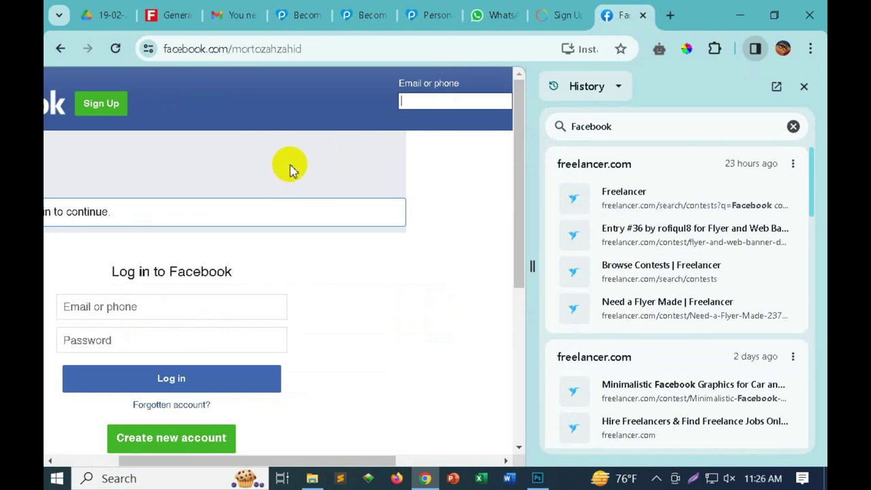
left_click(804, 86)
scroll(350, 187, "down", 4)
scroll(341, 190, "up", 4)
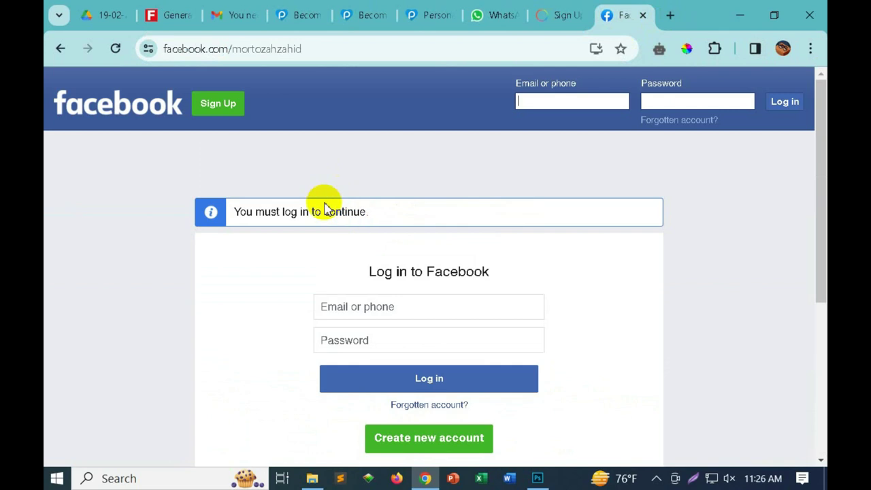
left_click(149, 107)
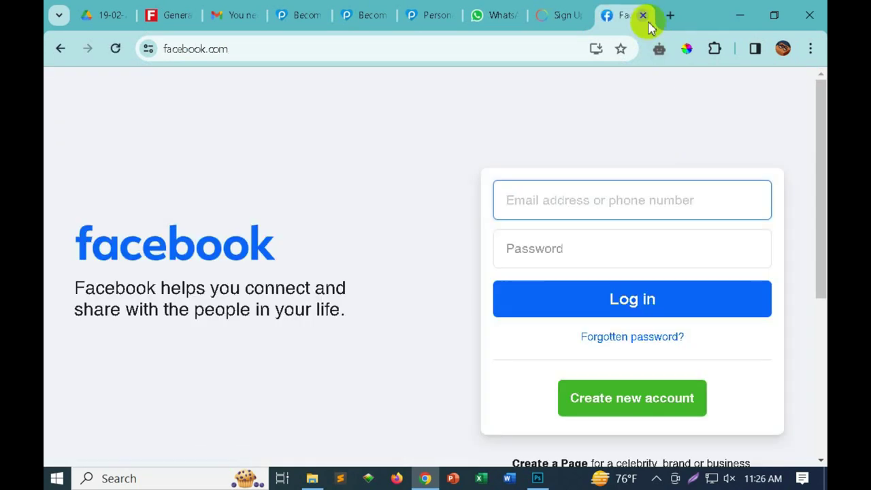
left_click(643, 15)
Return from the Payoneer bank form to the Lovepik contributor form
left_click(625, 19)
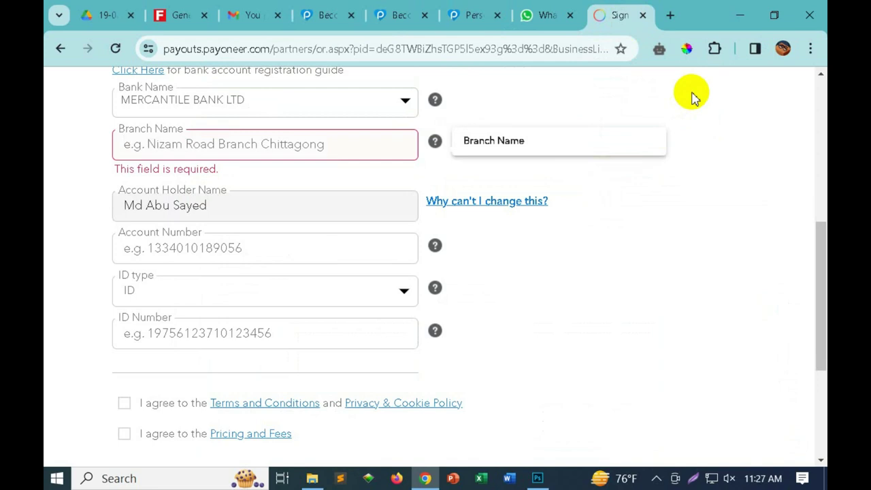
scroll(679, 218, "up", 1)
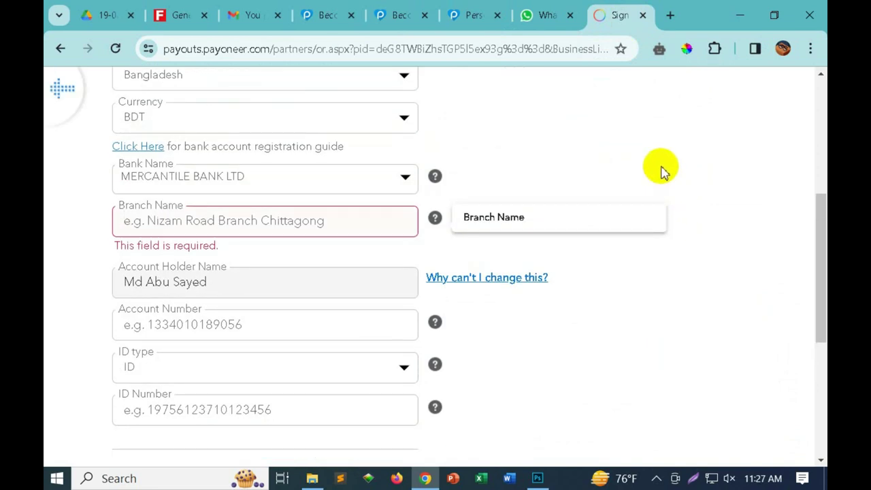
left_click(462, 14)
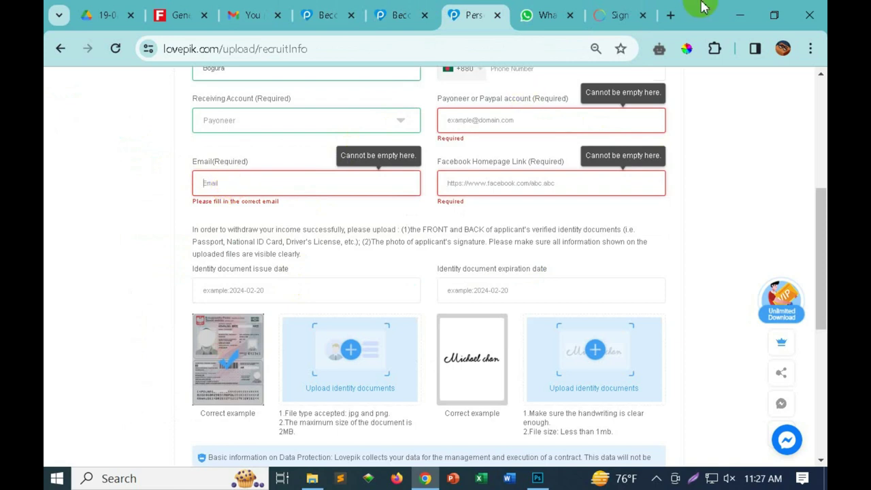
Copy the signed-in Google account's email and paste it into the Lovepik Email field
left_click(667, 14)
left_click(788, 117)
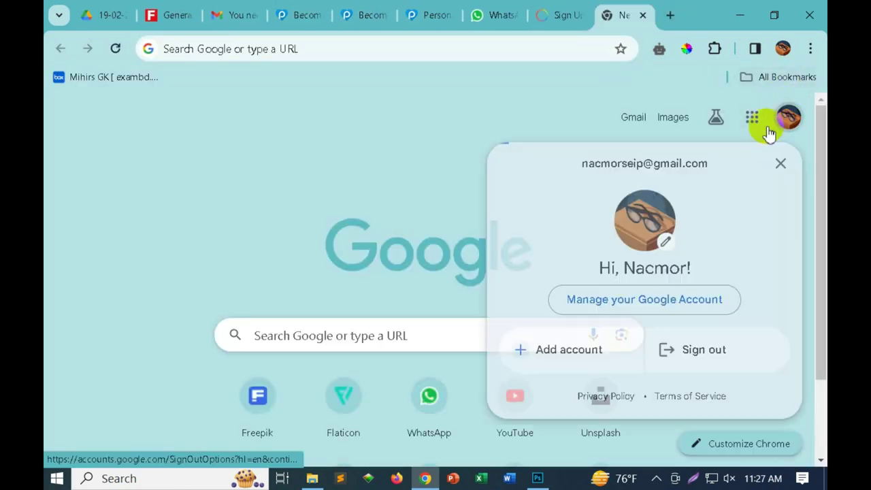
left_click_drag(583, 164, 694, 163)
right_click(671, 163)
left_click(617, 178)
left_click(507, 13)
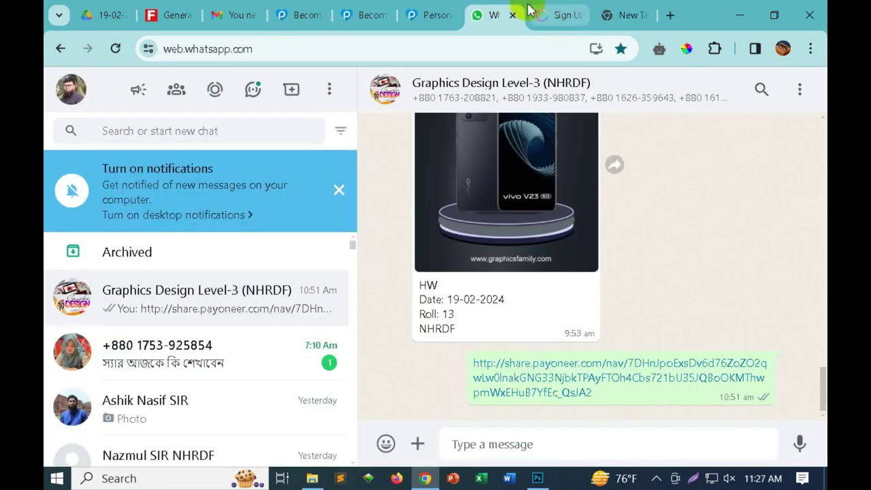
left_click(449, 17)
right_click(270, 185)
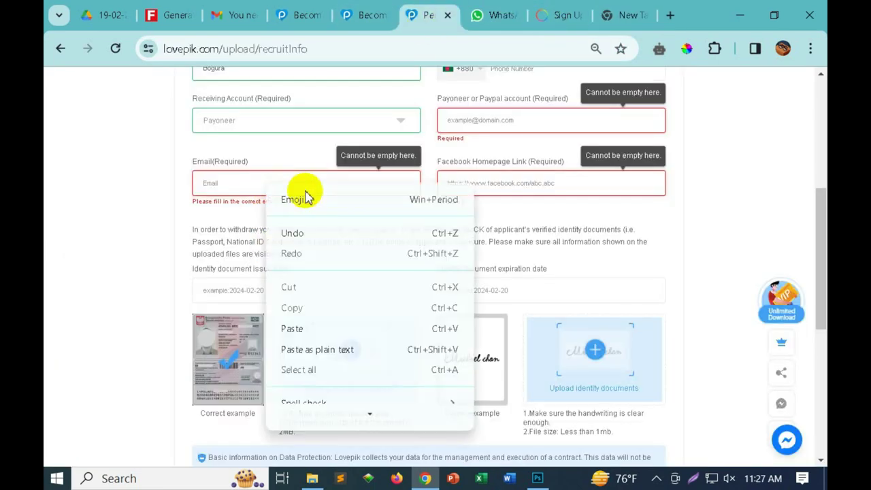
left_click(320, 327)
Move through the Facebook link and Payoneer account fields to the identity document issue date
left_click(450, 184)
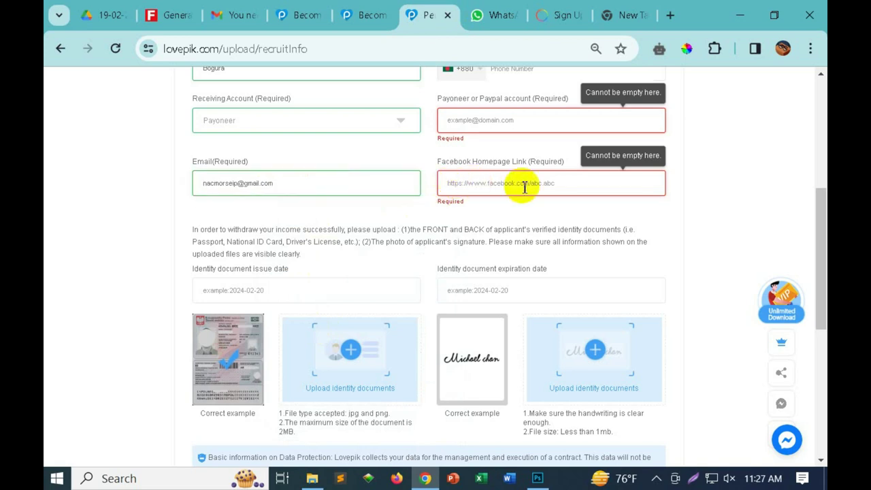
scroll(723, 229, "up", 2)
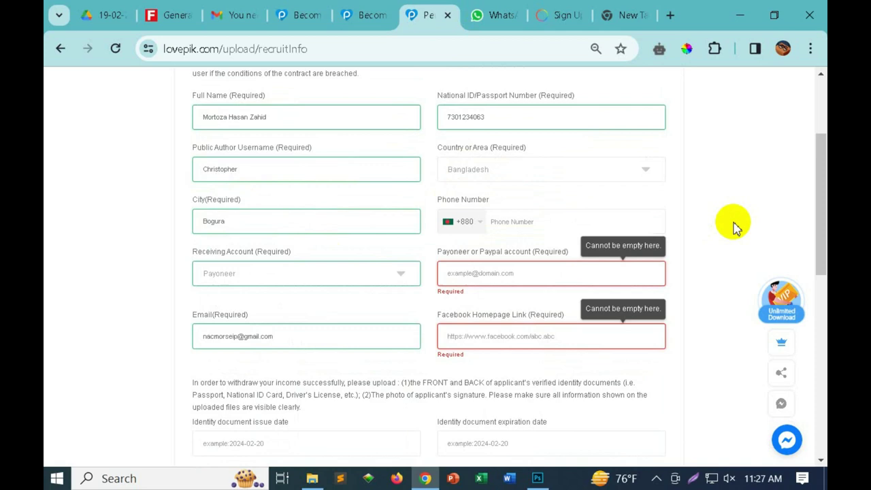
left_click(579, 272)
scroll(714, 263, "down", 2)
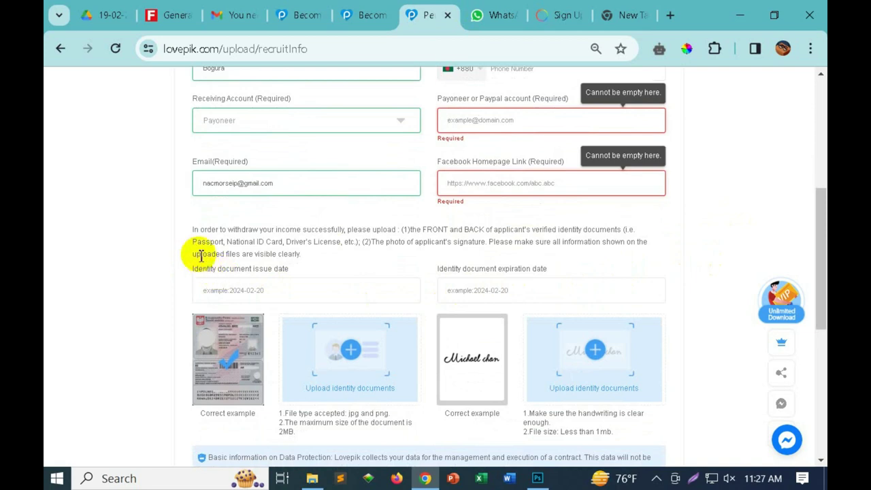
left_click_drag(194, 268, 294, 269)
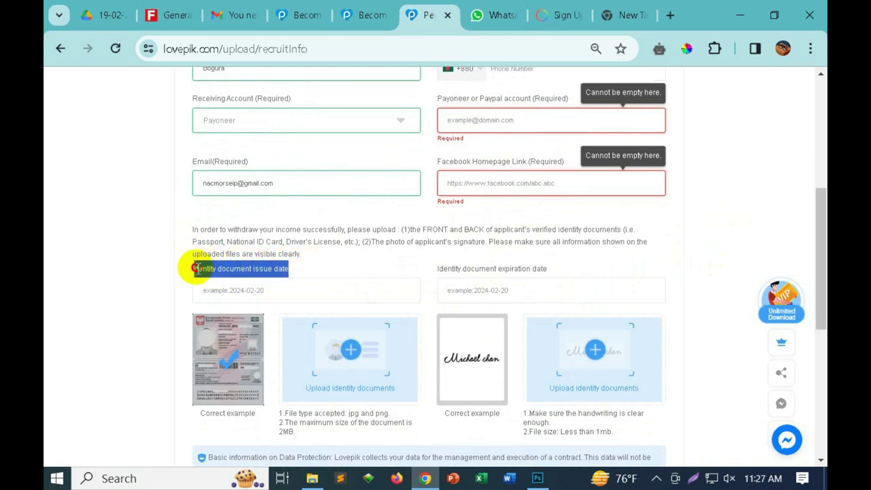
left_click(334, 254)
left_click(327, 294)
mouse_move(552, 269)
left_mouse_down()
mouse_move(430, 271)
mouse_move(386, 258)
left_mouse_up()
left_click(385, 259)
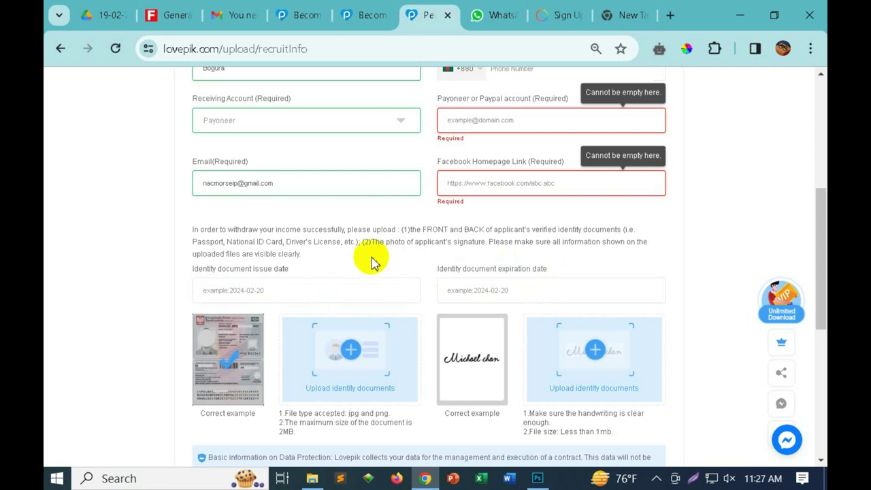
left_click(316, 293)
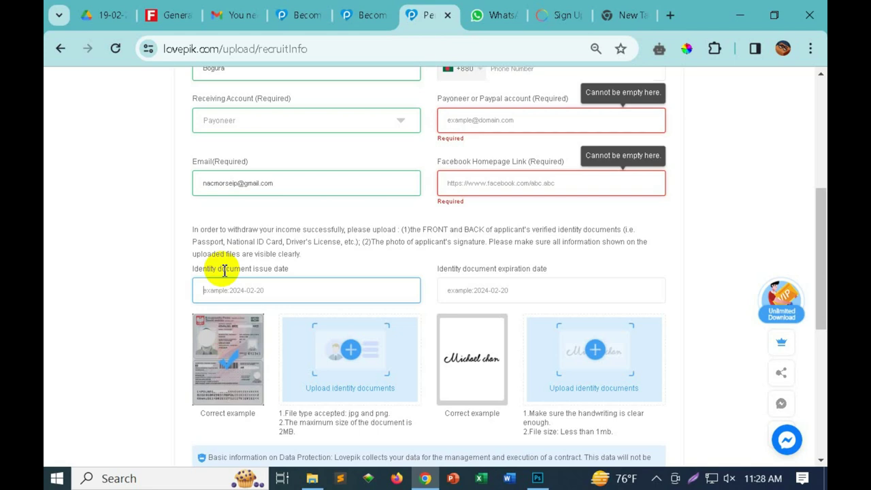
Enter the Payoneer account e-mail and the Facebook profile link into their fields
left_click(471, 130)
scroll(681, 164, "up", 2)
scroll(763, 180, "up", 1)
scroll(762, 181, "down", 1)
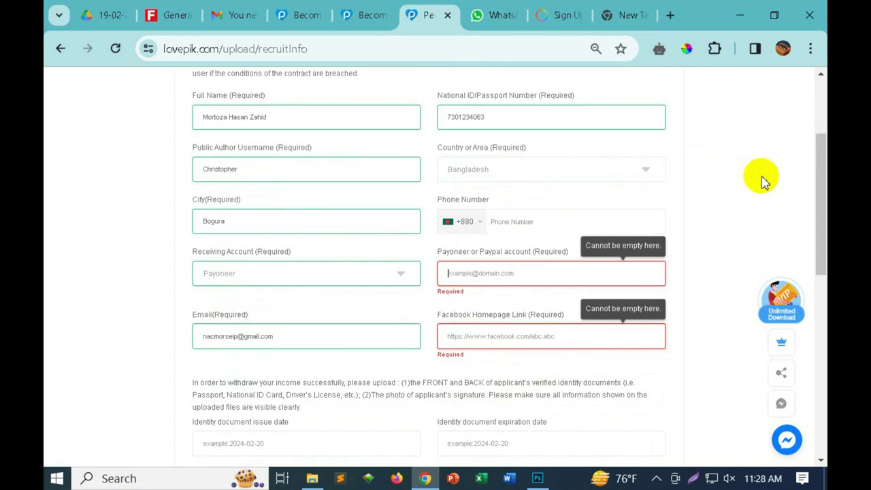
left_click(523, 346)
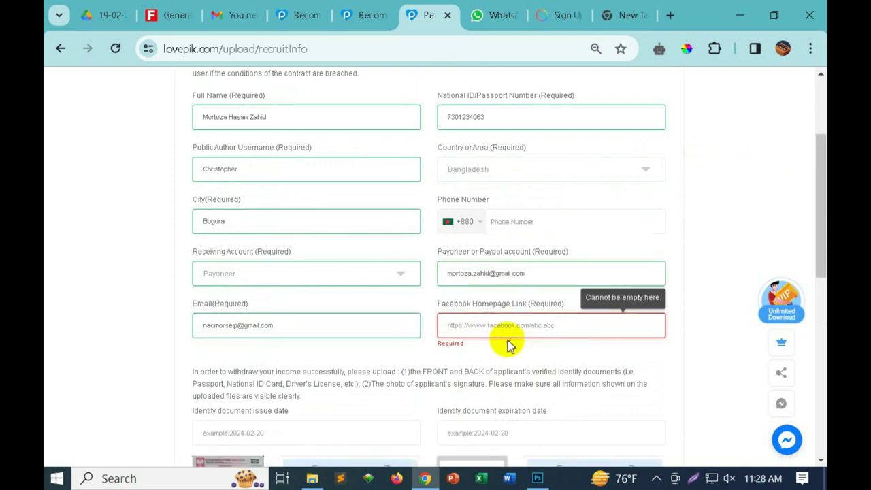
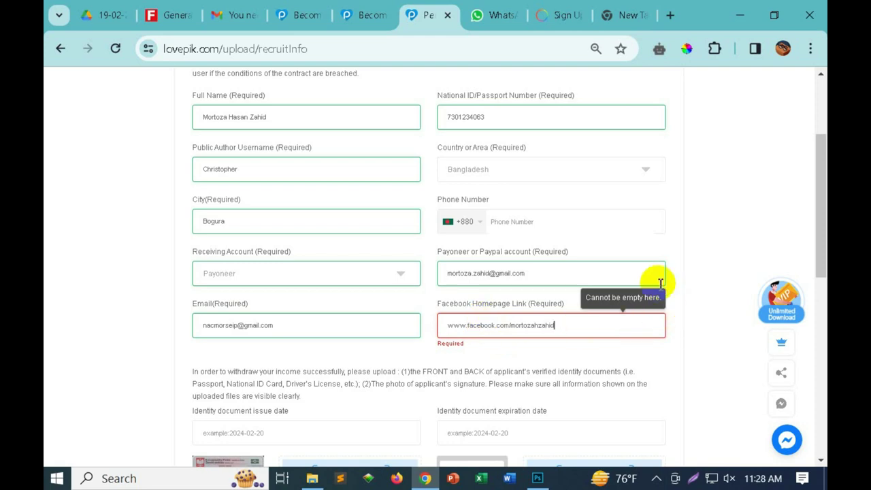
left_click(650, 276)
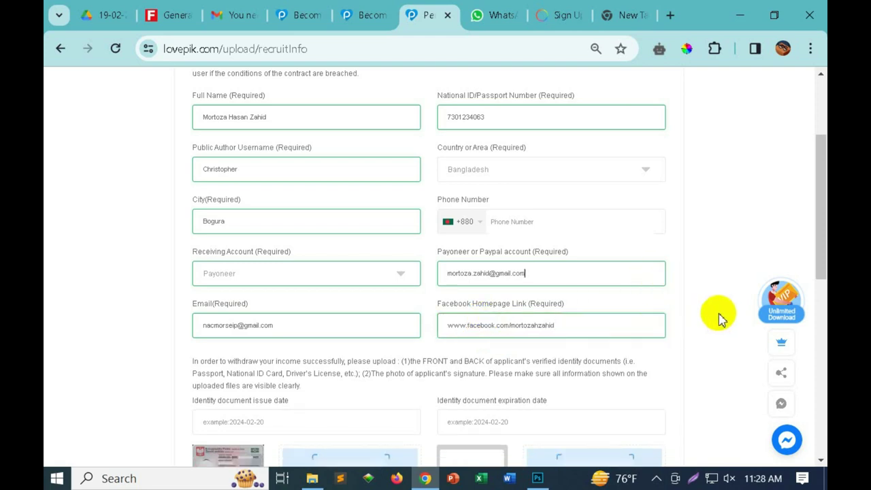
Enter the contributor's mobile number in the Phone Number field and review the form
scroll(706, 314, "up", 1)
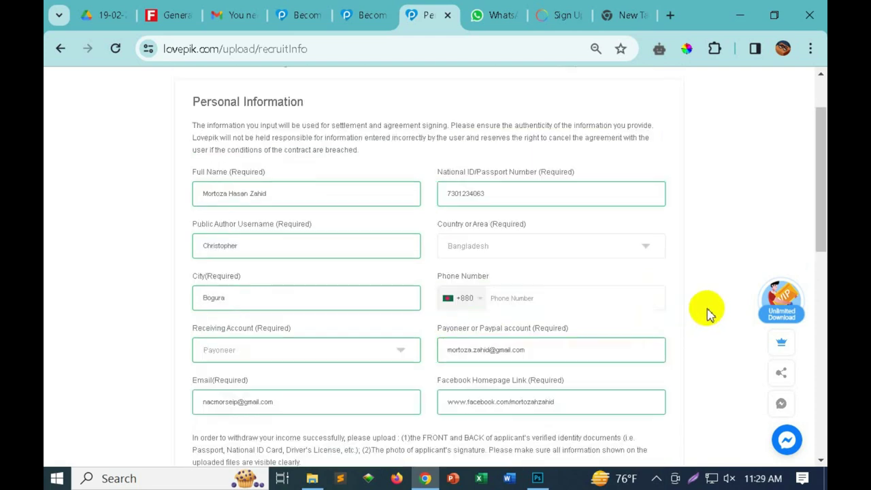
left_click(626, 302)
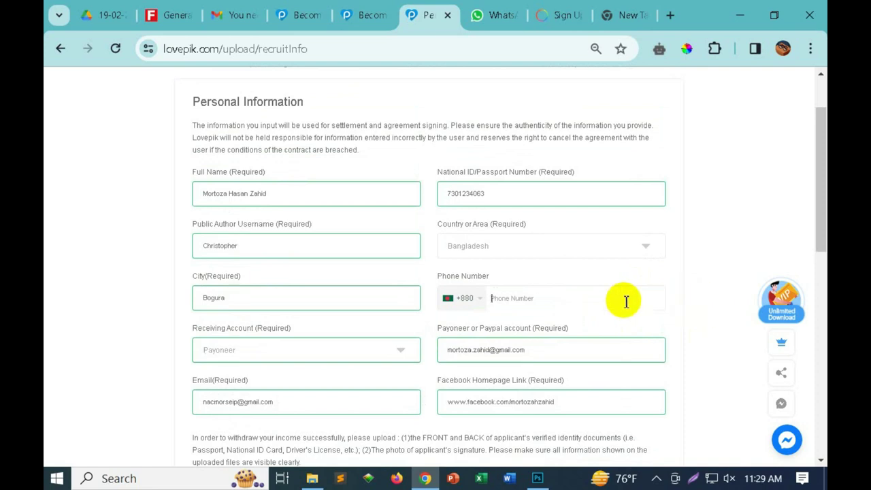
type("01")
key("BackSpace")
key("BackSpace")
scroll(702, 279, "down", 2)
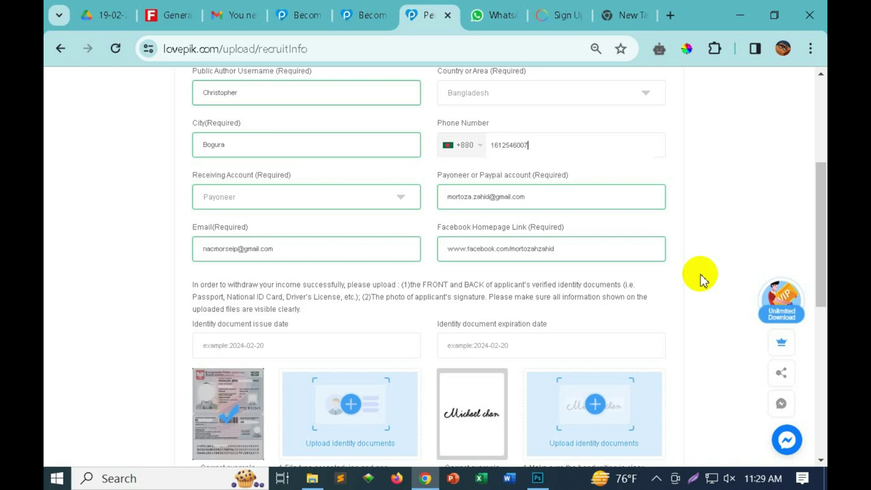
scroll(702, 279, "down", 1)
scroll(705, 273, "up", 2)
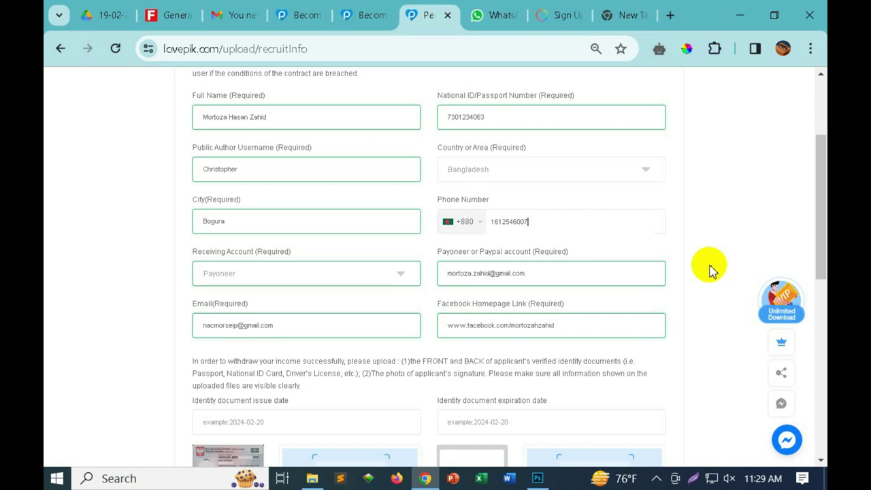
scroll(710, 270, "down", 1)
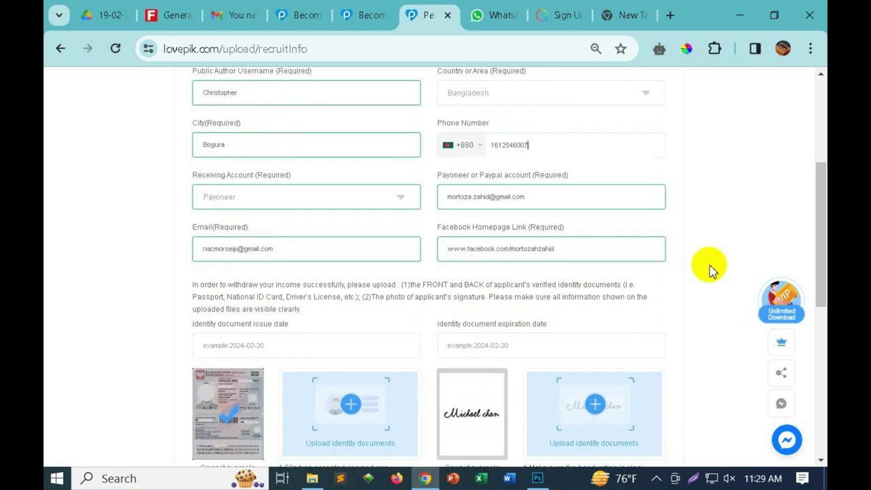
scroll(705, 279, "down", 2)
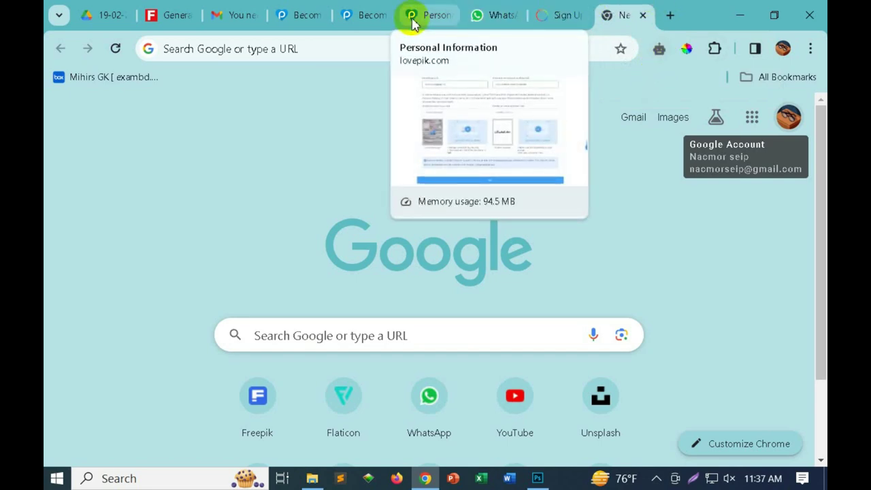
Open the newest Gmail message with the ID card attachment, then return to the Lovepik form
left_click(413, 24)
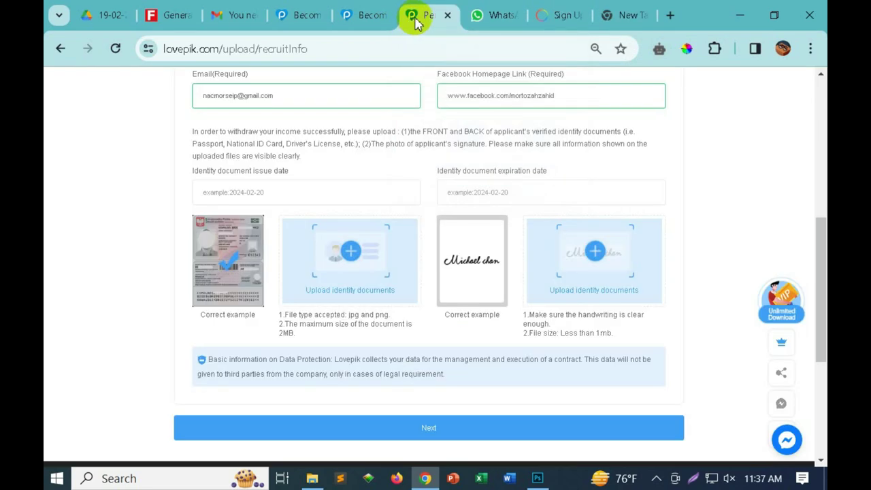
left_click(656, 15)
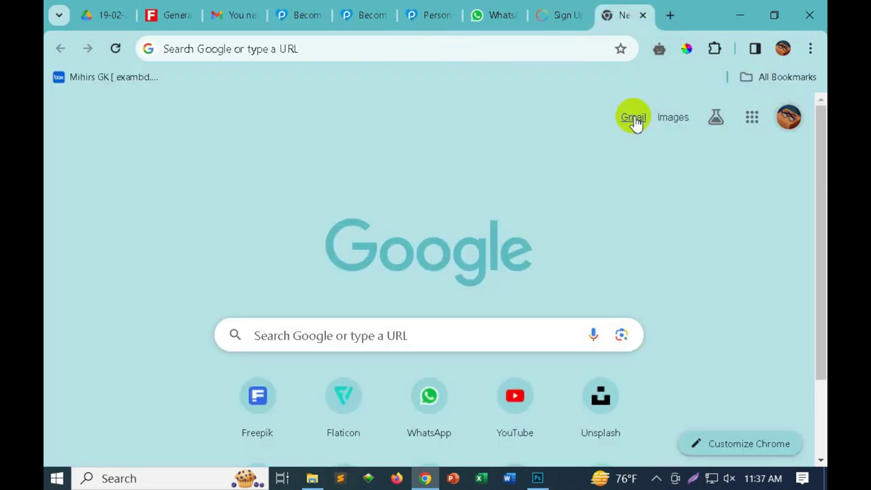
left_click(632, 117)
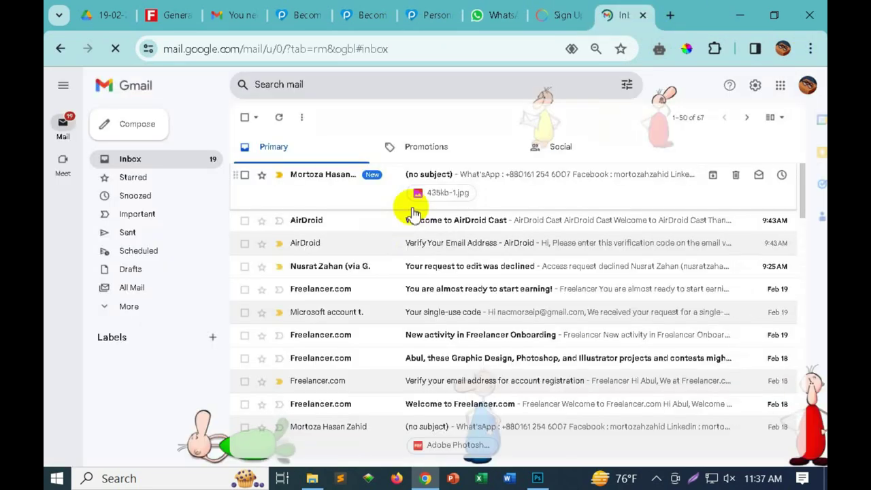
left_click(372, 188)
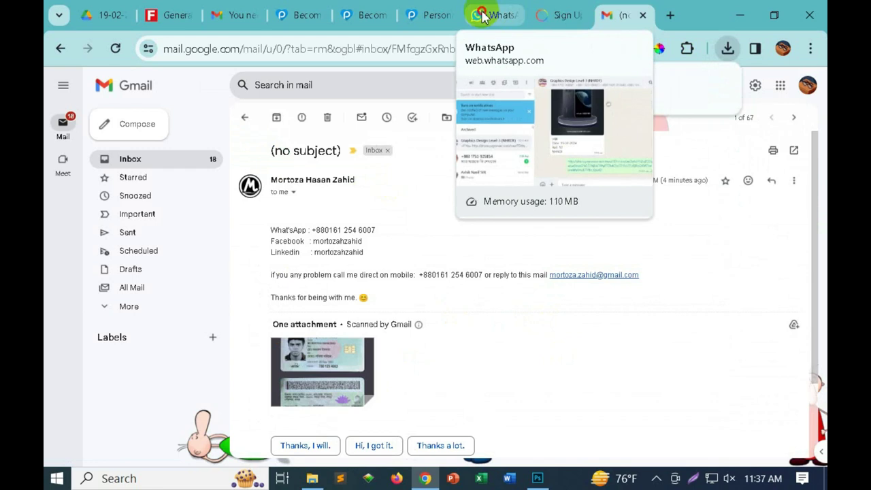
left_click(482, 15)
left_click(435, 12)
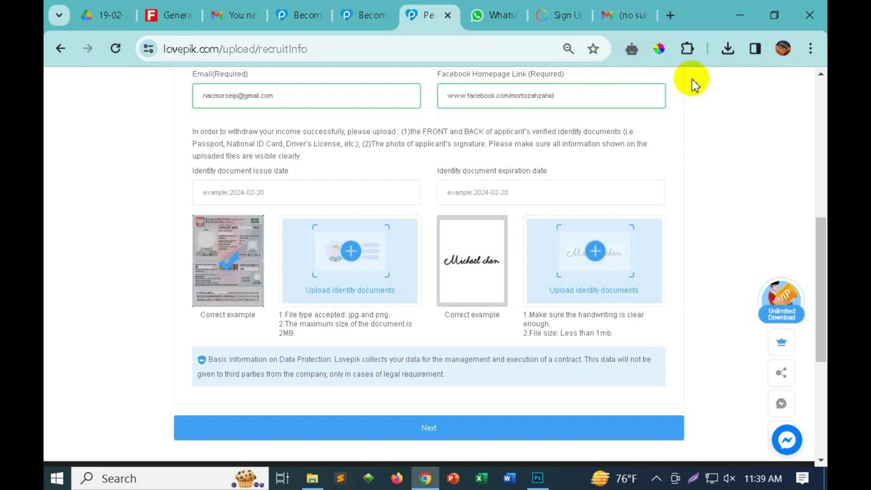
Upload the ID card image 435kb-1.jpg from Downloads as the identity document
left_click(370, 256)
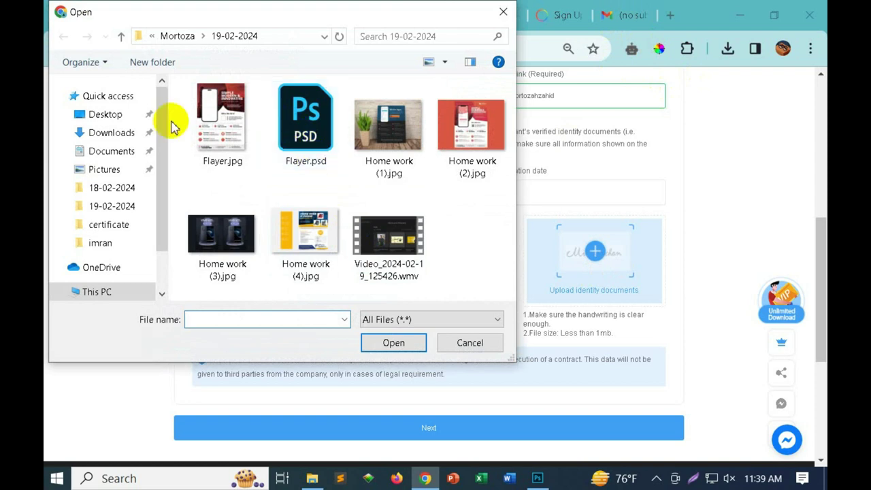
left_click(106, 137)
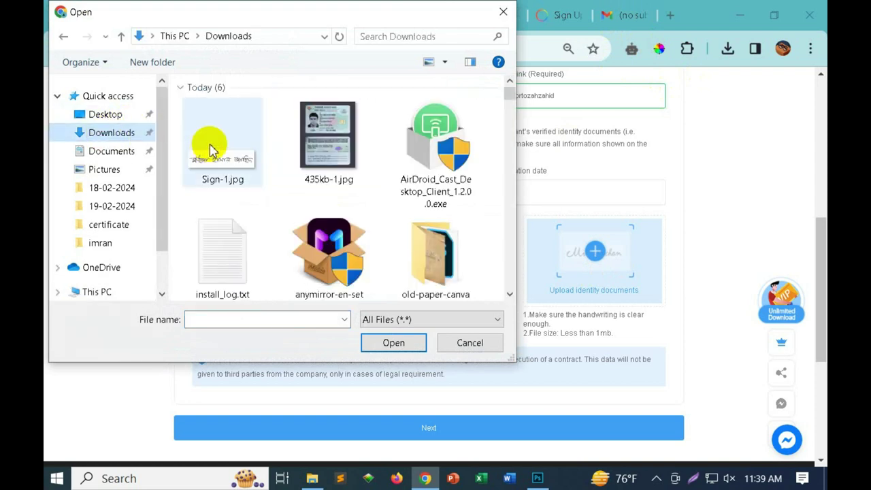
left_click(306, 142)
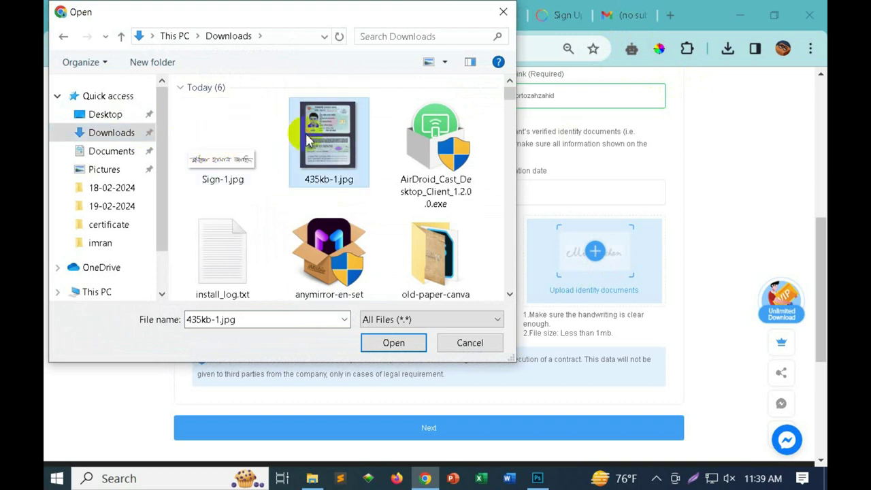
double_click(311, 136)
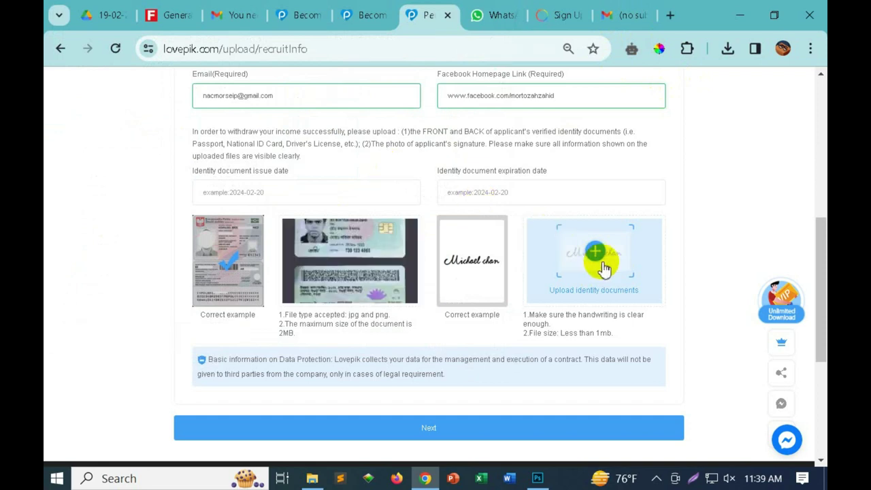
Upload Sign-1.jpg into the handwritten signature box
left_click(604, 269)
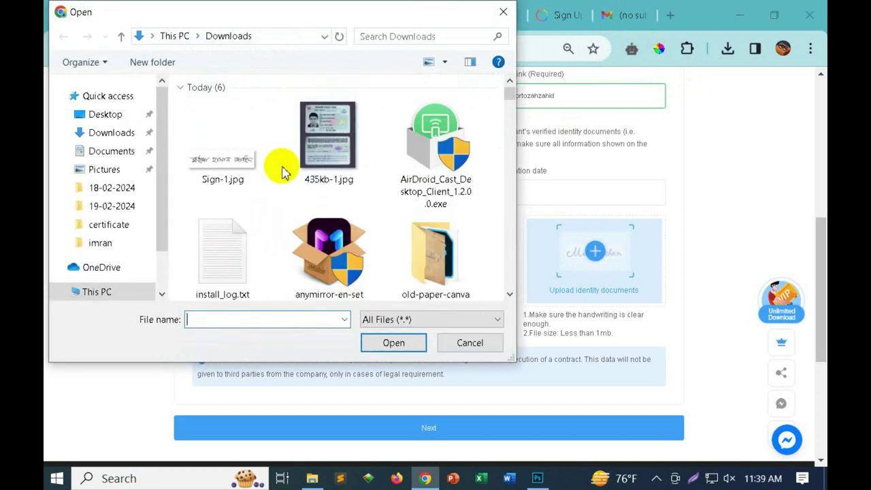
left_click(215, 163)
double_click(215, 163)
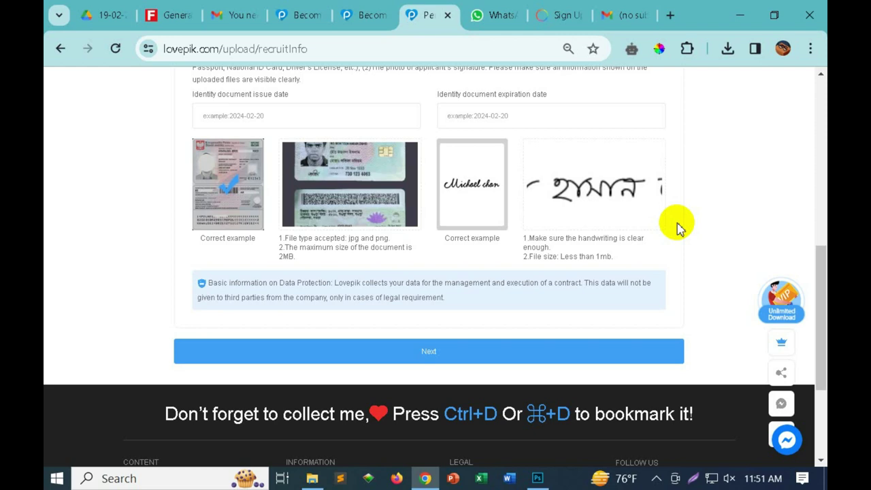
Review the completed contributor form and submit it with Next
scroll(673, 218, "up", 7)
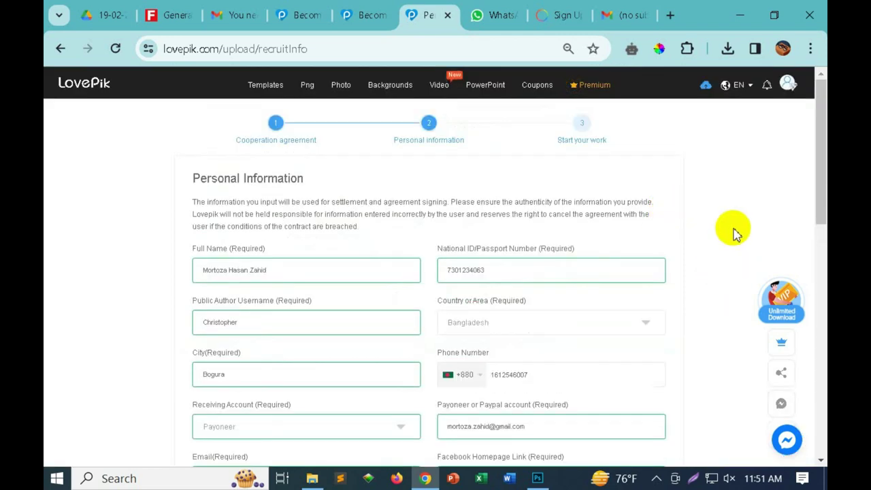
scroll(732, 231, "down", 2)
scroll(711, 252, "down", 2)
scroll(718, 265, "down", 1)
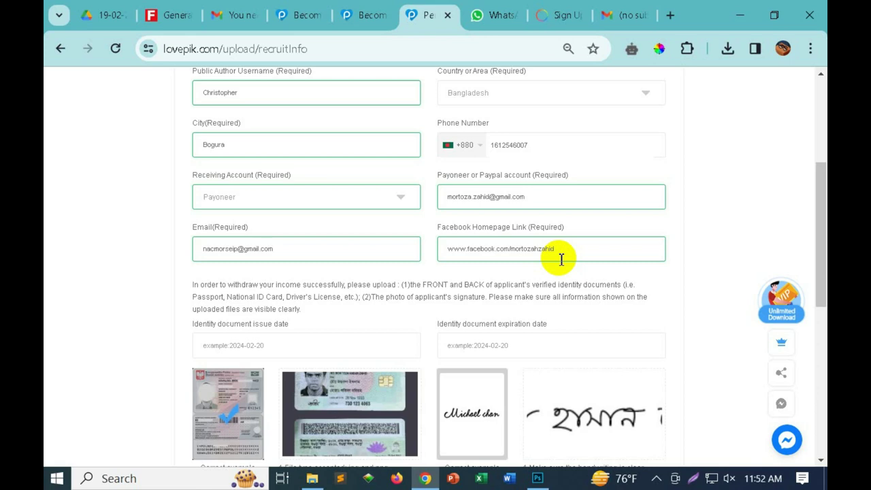
scroll(537, 279, "down", 1)
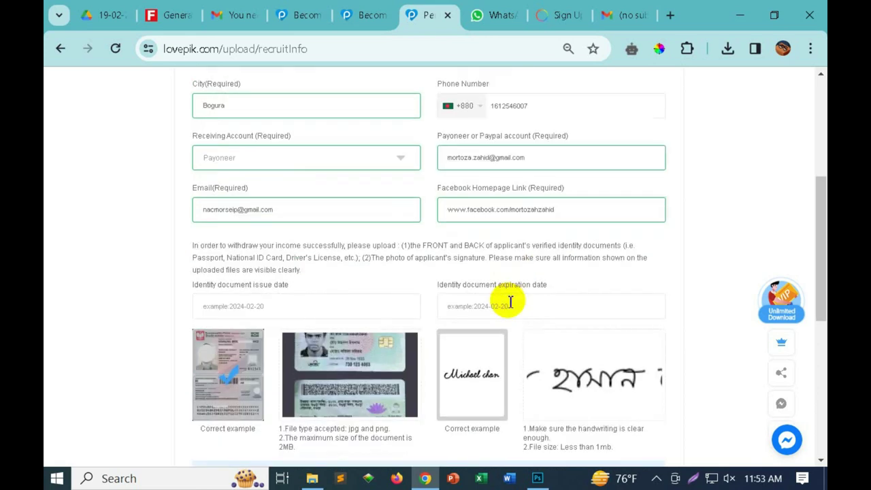
left_click_drag(195, 247, 641, 247)
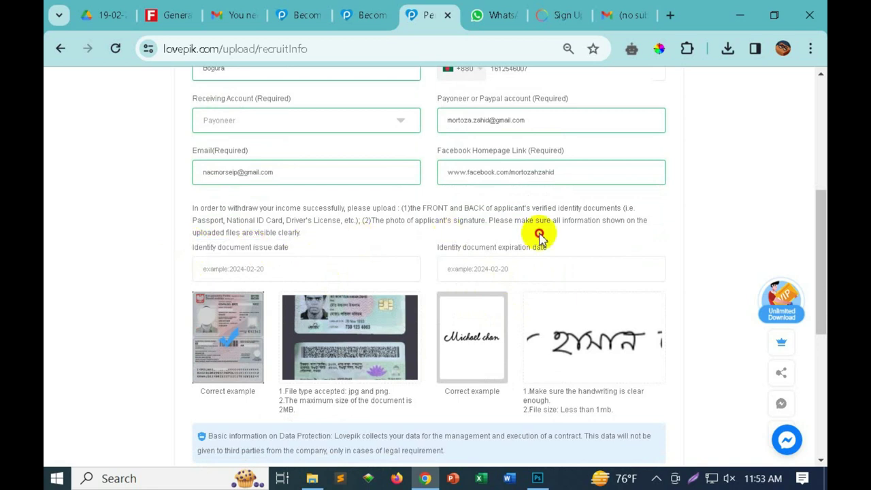
left_click(507, 234)
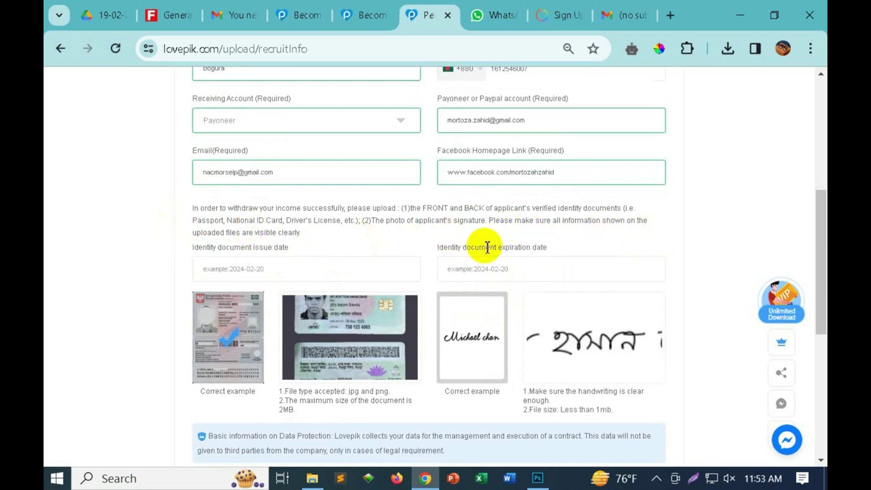
scroll(415, 256, "down", 3)
left_click(406, 279)
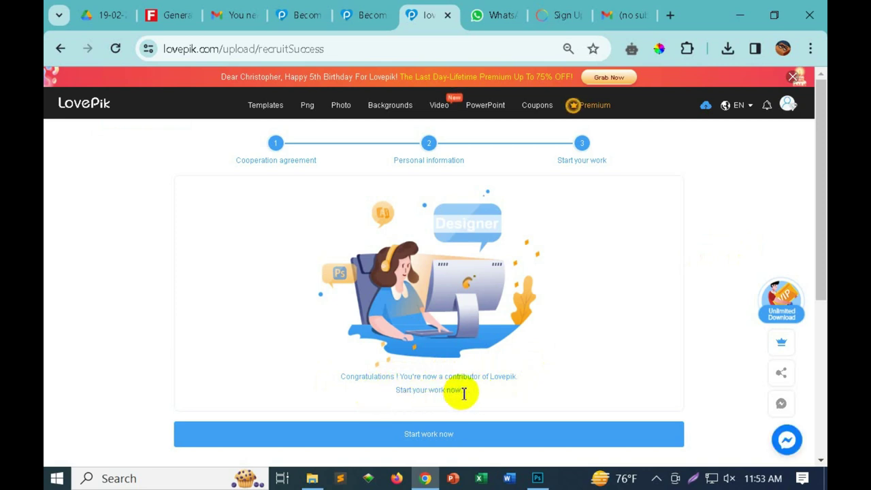
Choose Start work now on the congratulations page to reach the contributor dashboard
scroll(458, 398, "down", 2)
left_click(427, 285)
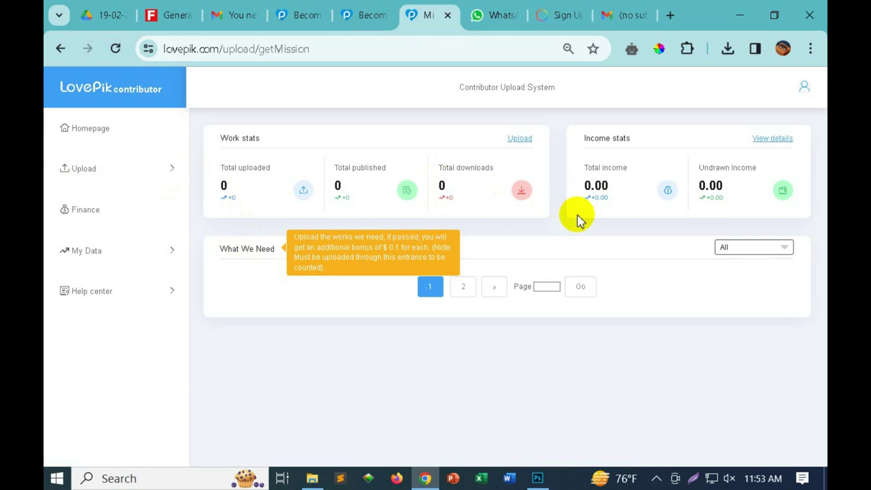
Open the page for uploading new work and dismiss both upload-guide tips with 'I Know'
left_click(95, 169)
left_click(108, 213)
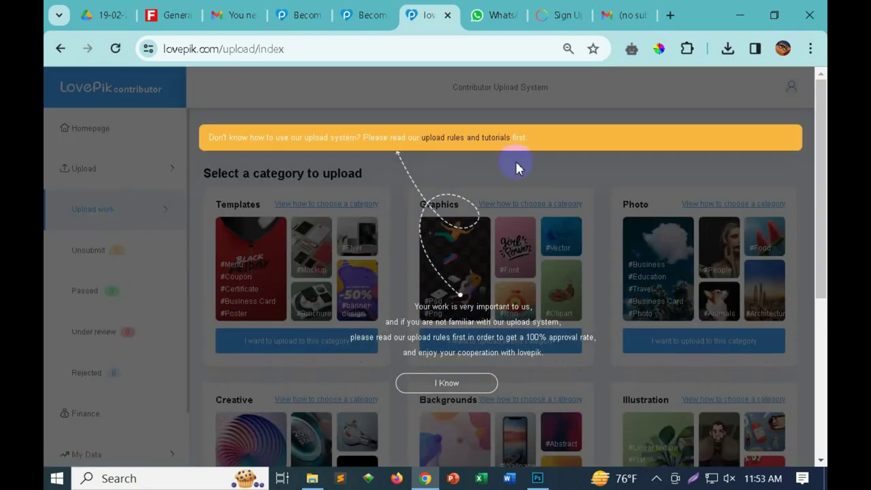
left_click(461, 388)
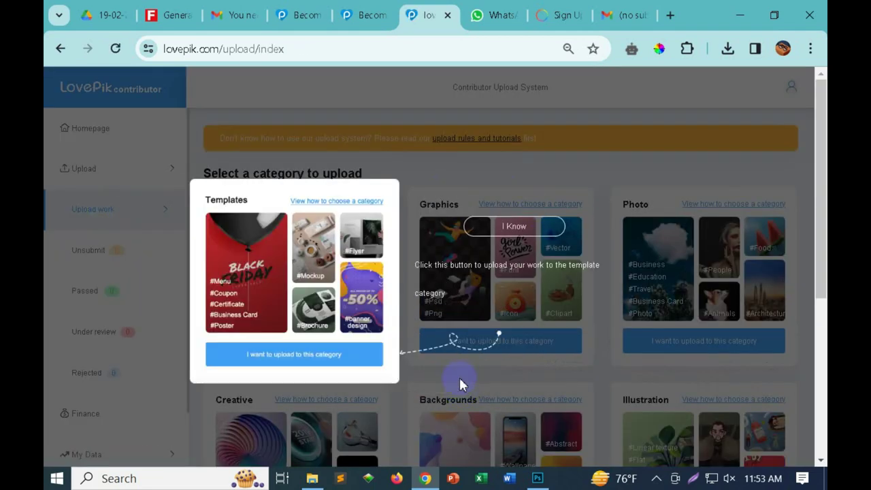
left_click(515, 228)
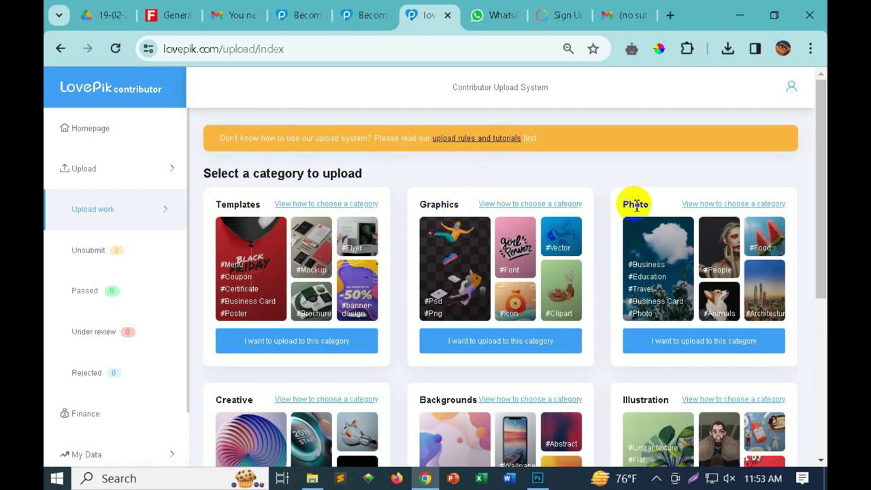
Scroll through the Templates, Graphics, Photo and other category cards, then return to the top
scroll(595, 225, "down", 2)
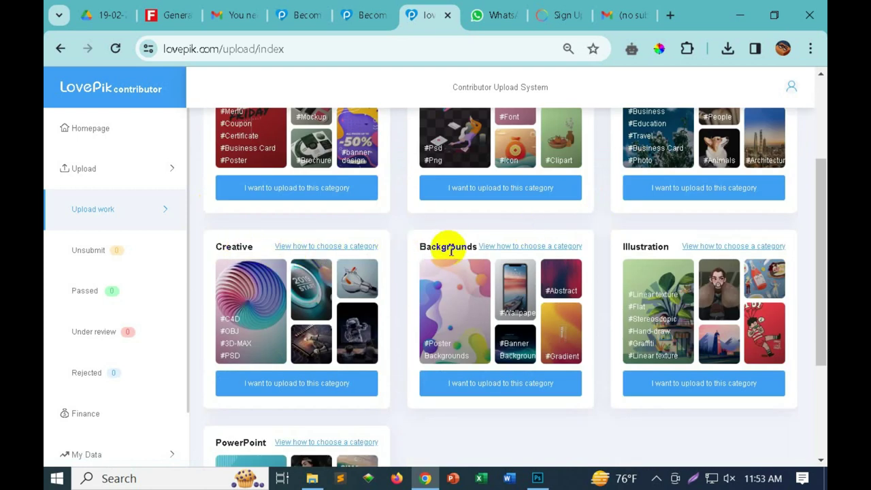
scroll(616, 239, "down", 2)
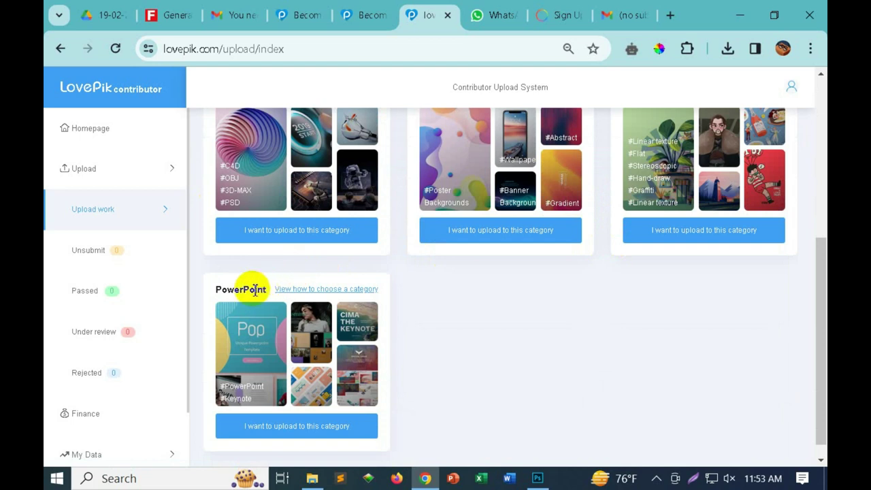
scroll(415, 323, "up", 2)
scroll(405, 327, "up", 2)
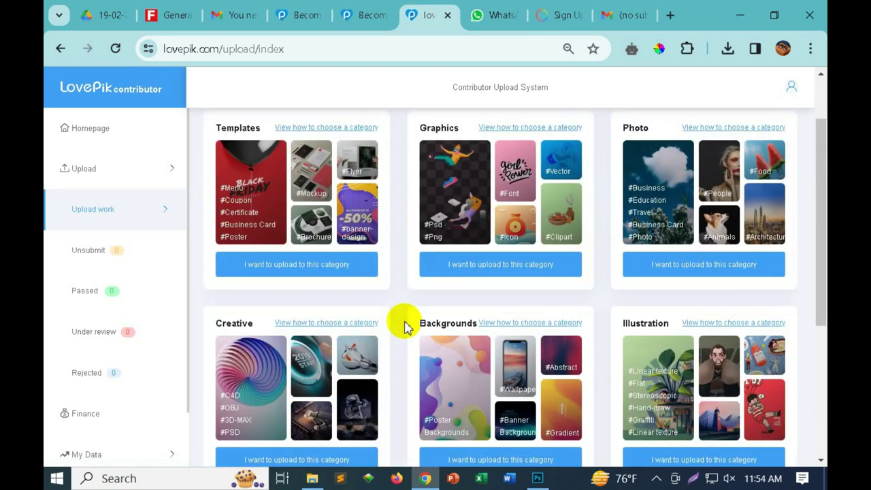
scroll(404, 326, "up", 1)
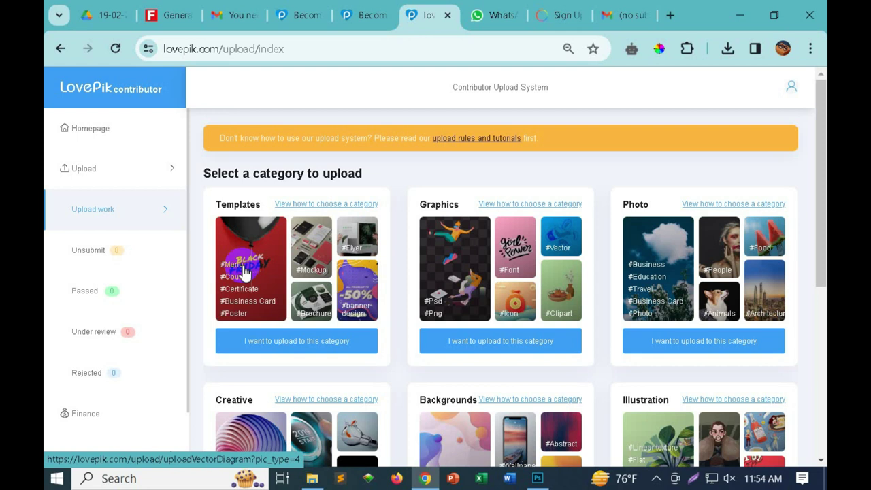
scroll(201, 211, "down", 3)
scroll(200, 211, "up", 3)
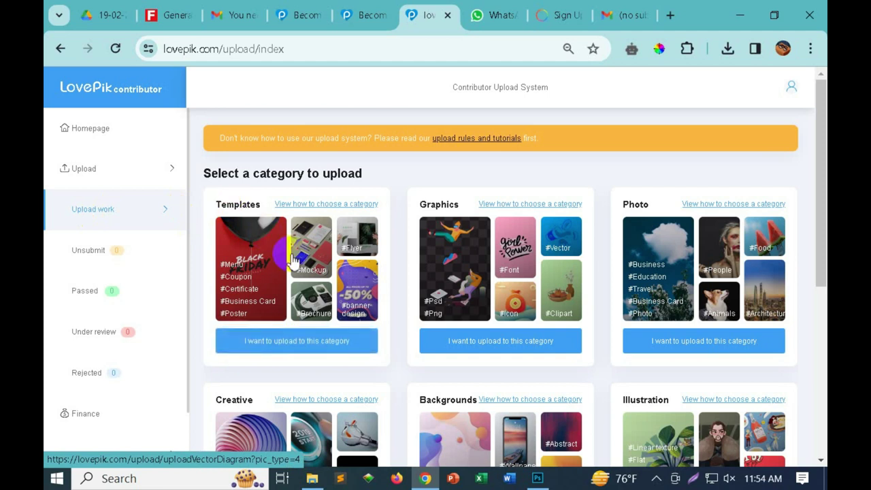
Open the Templates category upload form and review its three steps
left_click(286, 345)
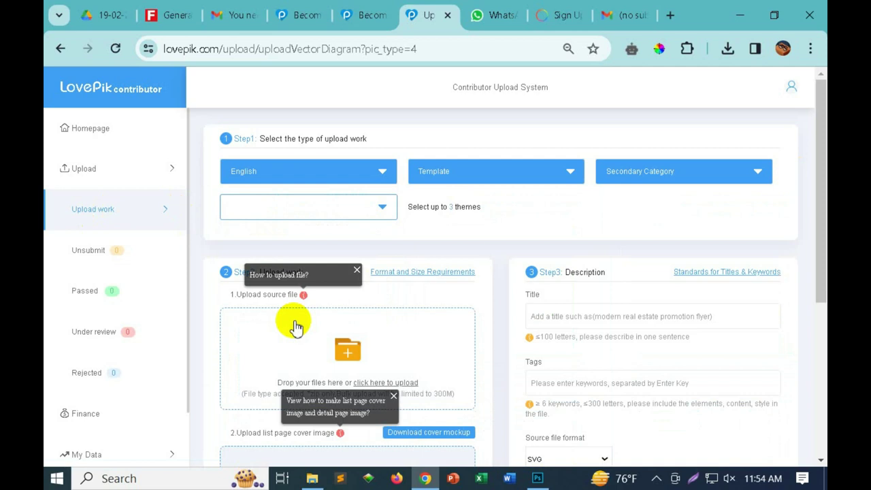
scroll(192, 262, "down", 1)
scroll(192, 262, "down", 2)
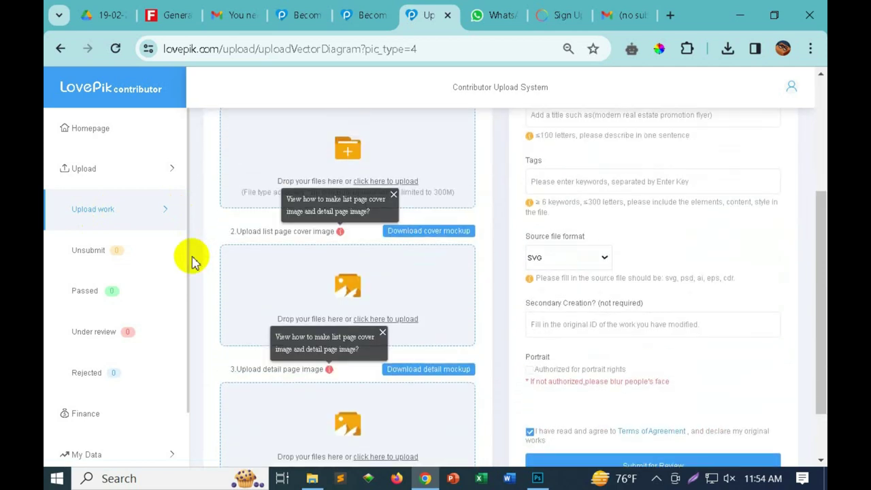
scroll(193, 262, "up", 2)
scroll(192, 262, "up", 1)
scroll(189, 259, "down", 2)
scroll(189, 266, "up", 2)
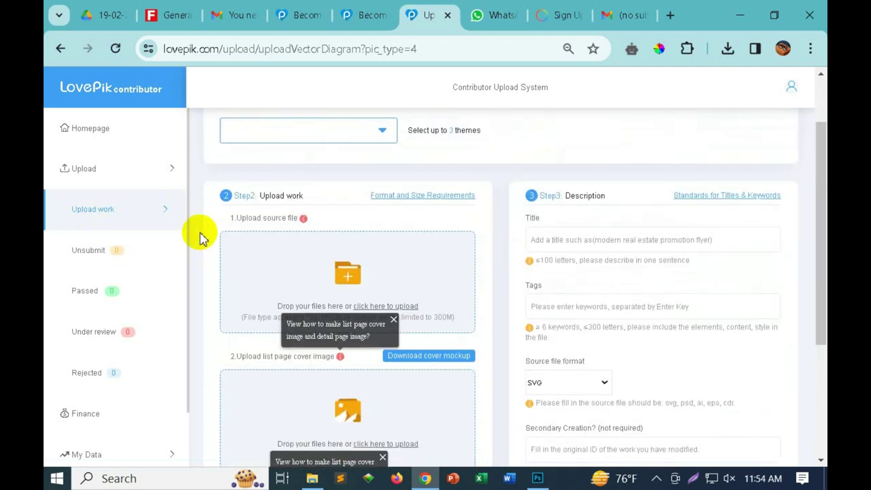
scroll(199, 236, "down", 3)
scroll(200, 236, "down", 3)
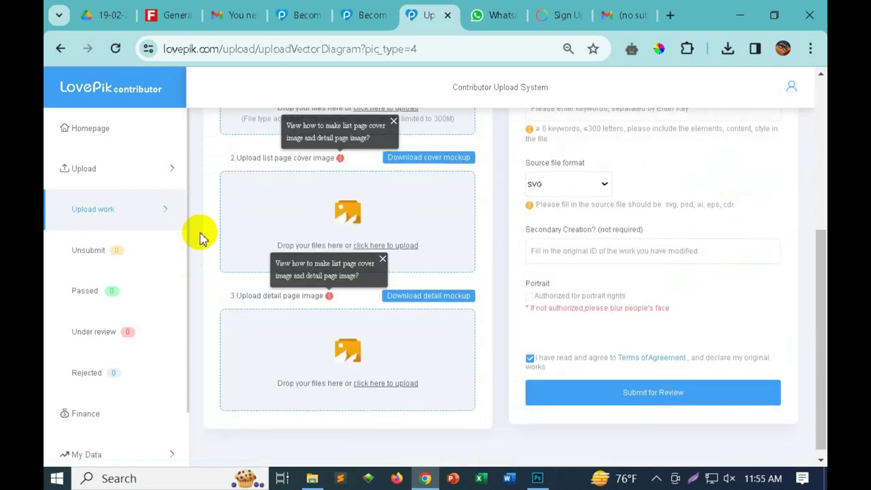
scroll(199, 237, "up", 3)
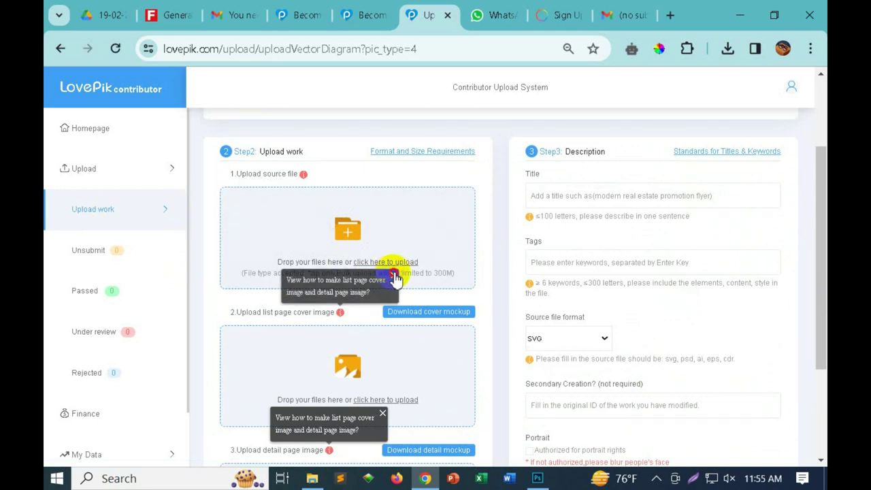
scroll(494, 264, "down", 2)
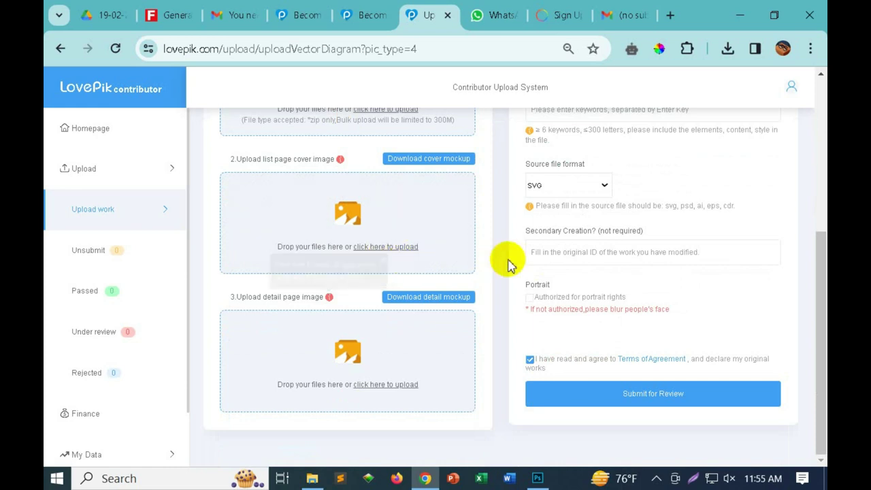
scroll(510, 262, "up", 3)
scroll(509, 264, "down", 2)
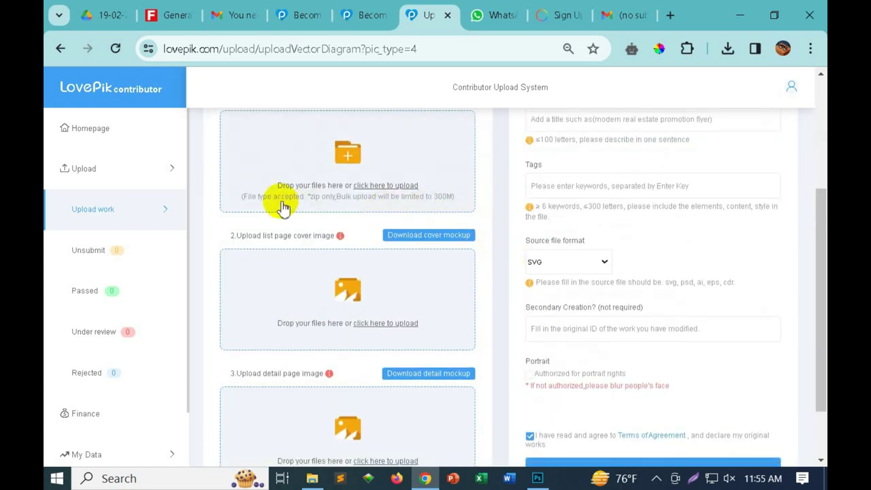
scroll(265, 190, "up", 2)
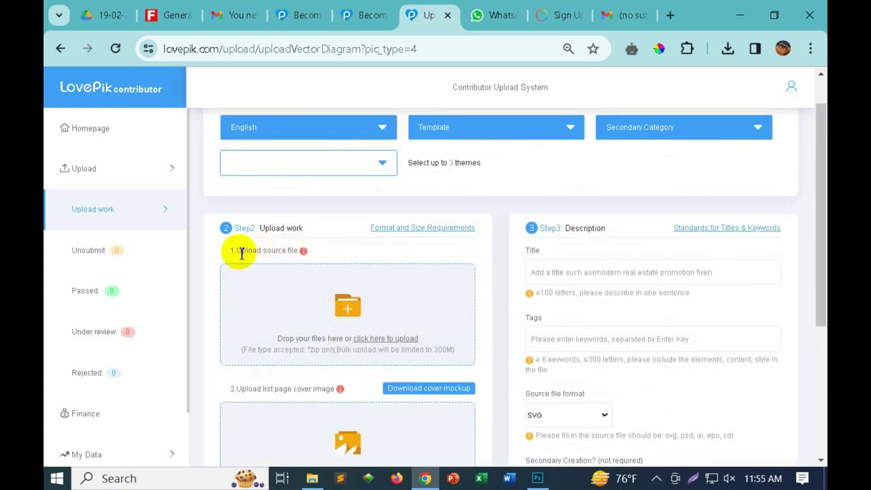
Check the source-file and cover-image labels, then open the cover mockups in a new tab
left_click_drag(246, 249, 299, 250)
left_click(327, 253)
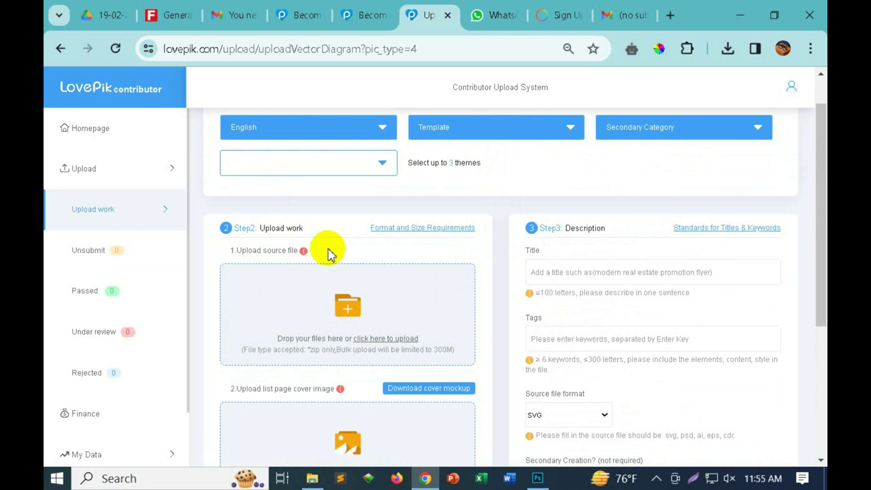
scroll(327, 253, "down", 1)
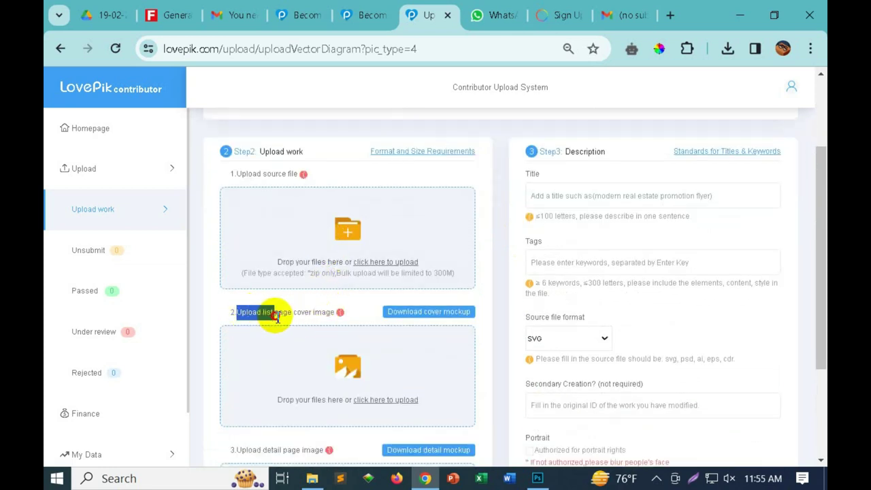
left_click_drag(239, 315, 337, 312)
scroll(225, 312, "down", 2)
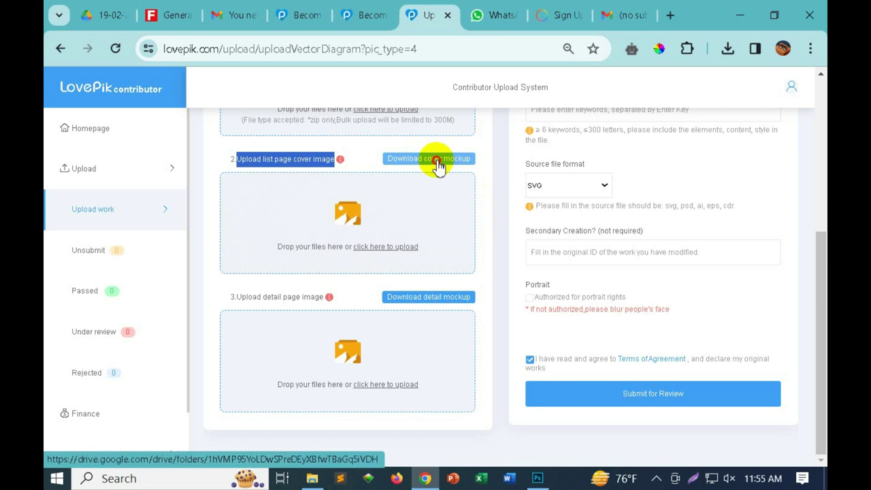
left_click(437, 161)
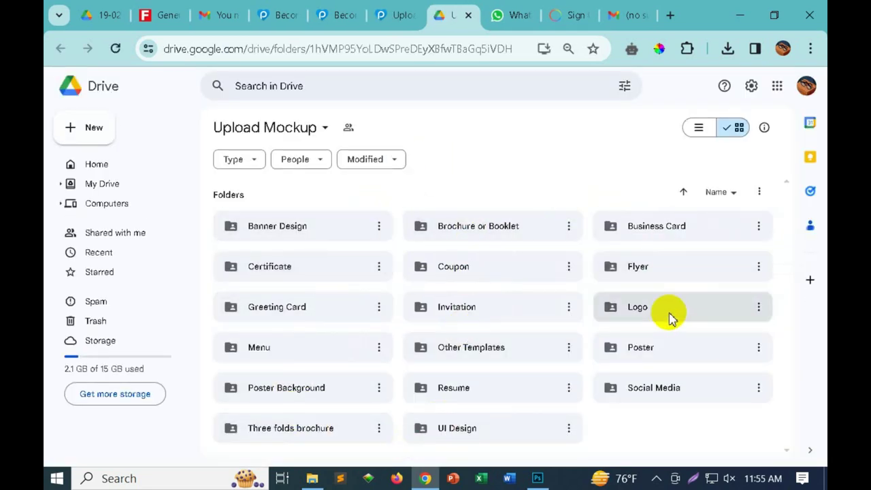
Download 1.Flyer List Page Cover Image Proto.psd from the Flyer folder, then return to Photoshop
double_click(676, 273)
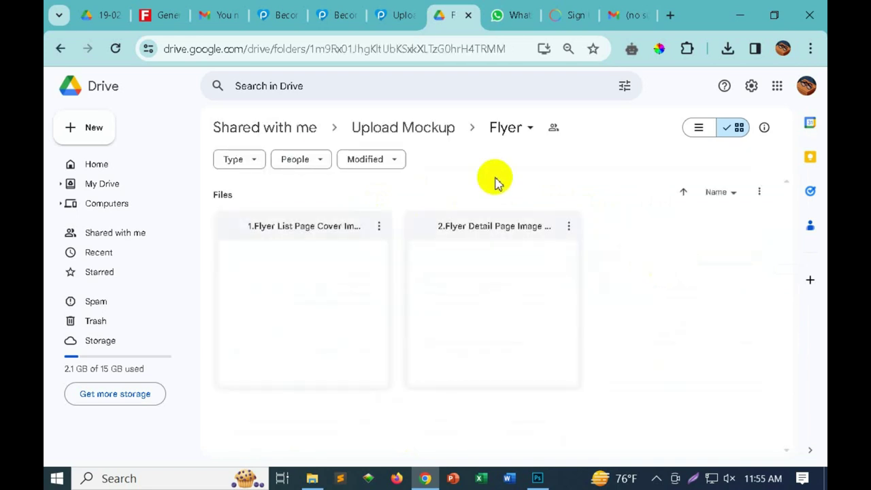
double_click(315, 294)
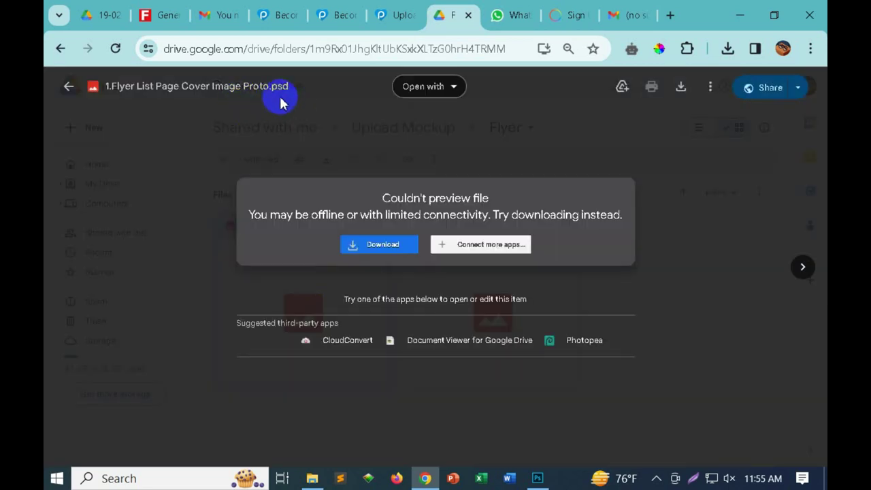
left_click(396, 251)
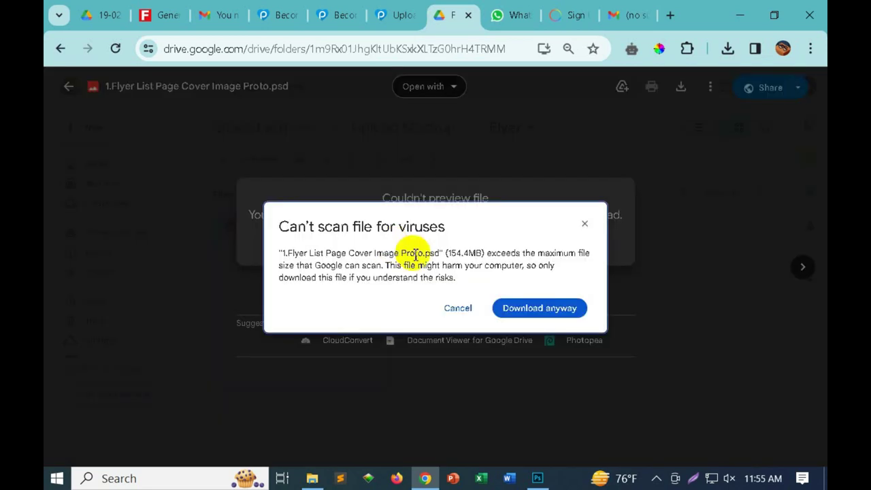
left_click(537, 310)
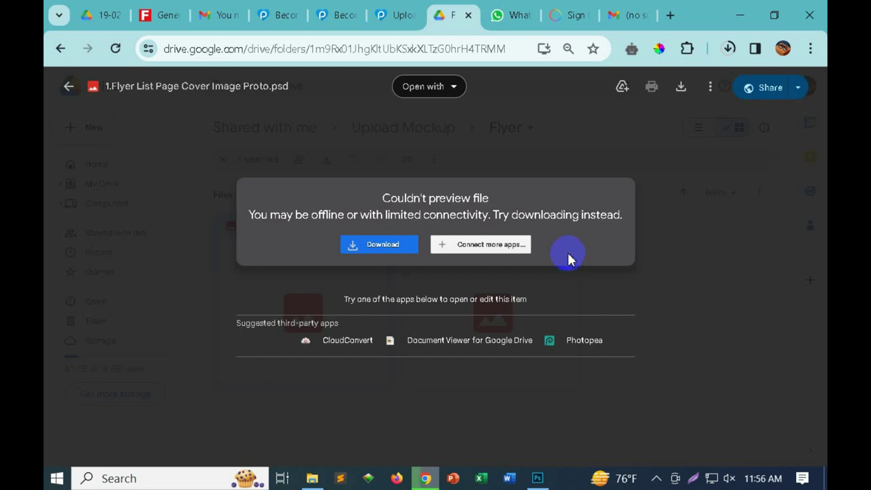
left_click(544, 474)
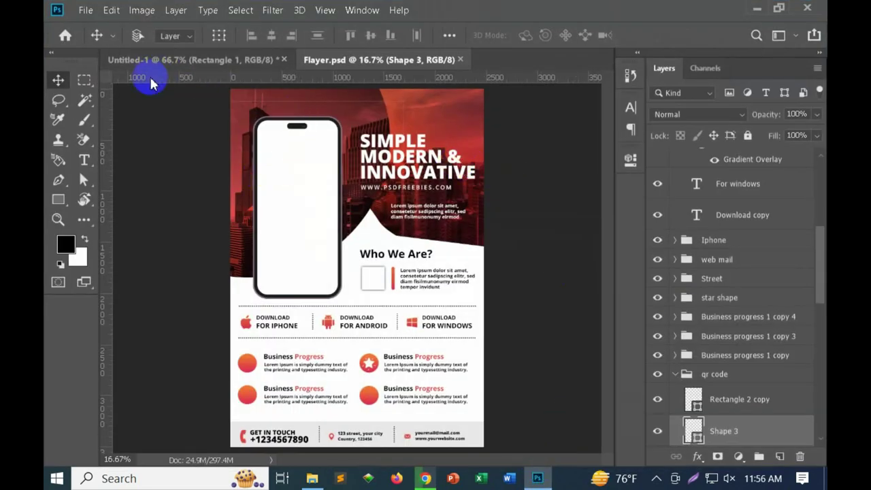
Place the pexels-pixabay-302769 city photo from Downloads as an embedded layer in Untitled-1
left_click(86, 128)
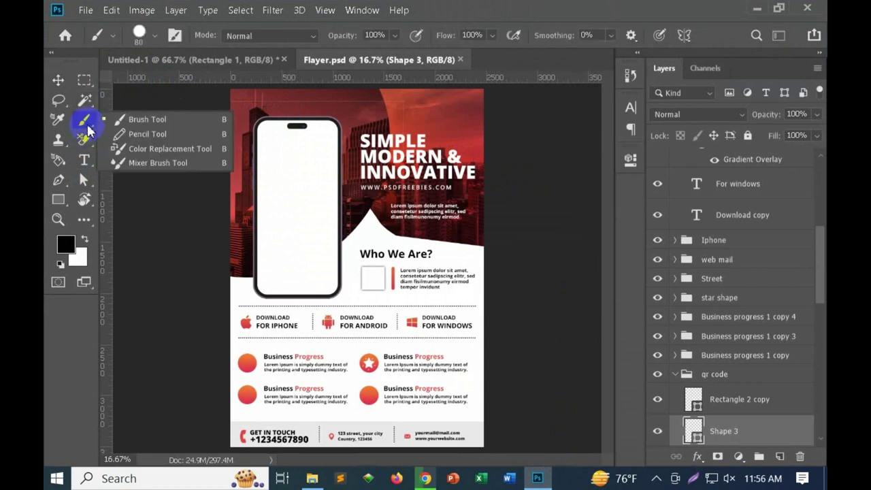
left_click(84, 159)
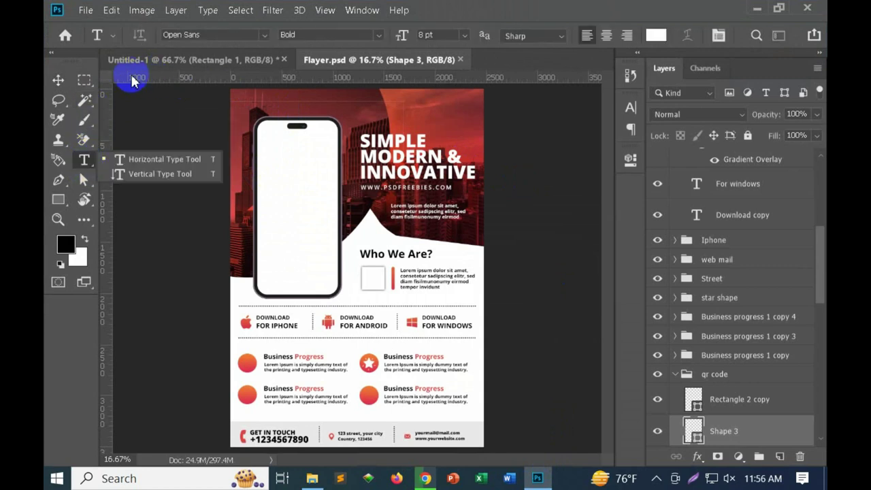
left_click(59, 79)
left_click(243, 59)
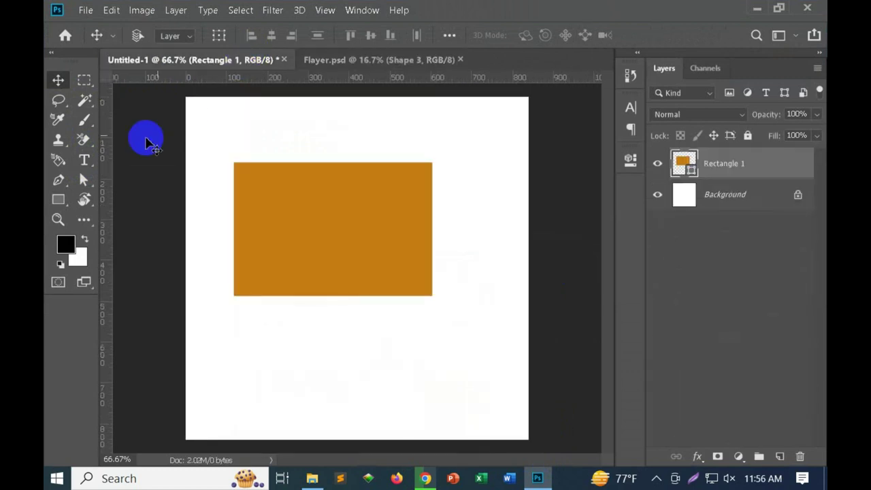
left_click(84, 219)
left_click(136, 204)
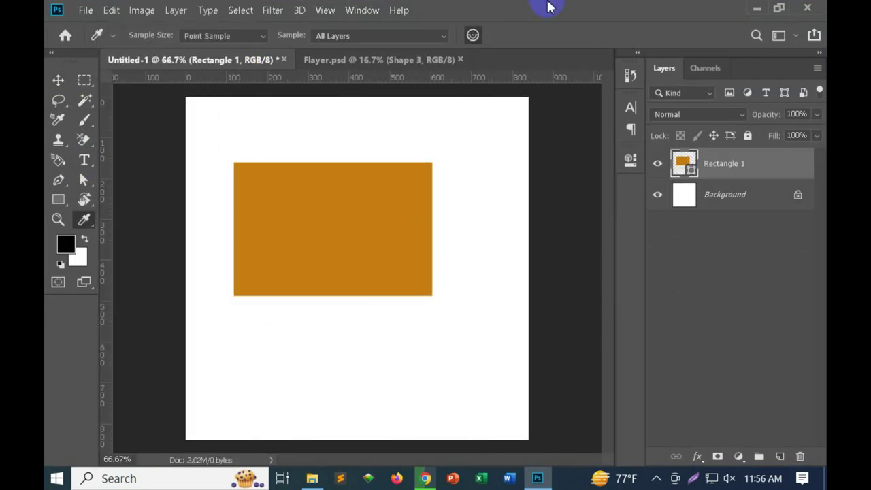
left_click(59, 81)
left_click(86, 9)
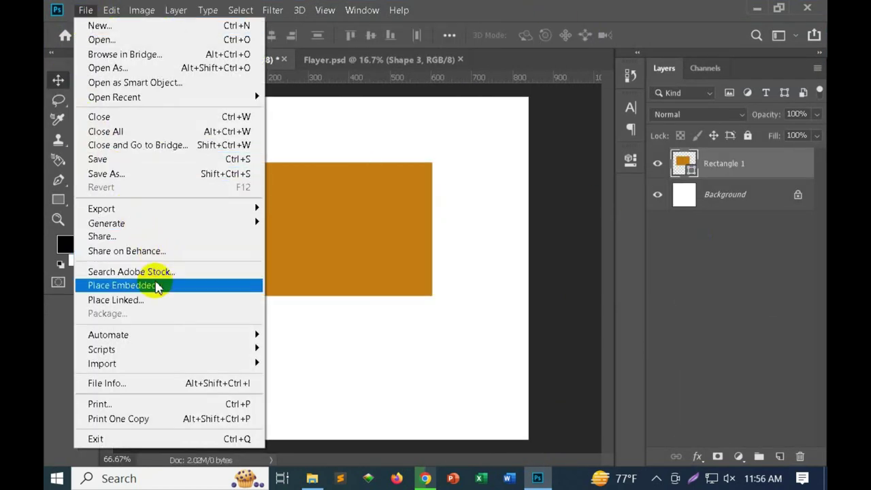
left_click(156, 285)
scroll(396, 172, "down", 1)
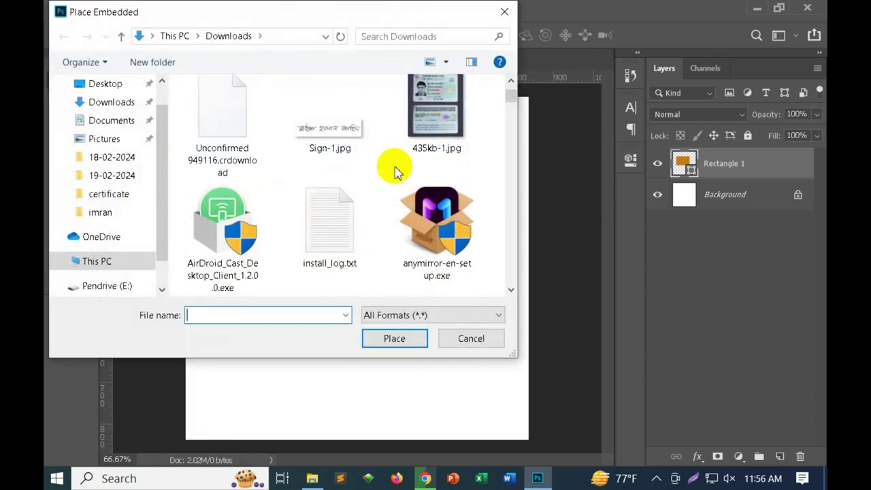
scroll(396, 171, "down", 3)
double_click(442, 231)
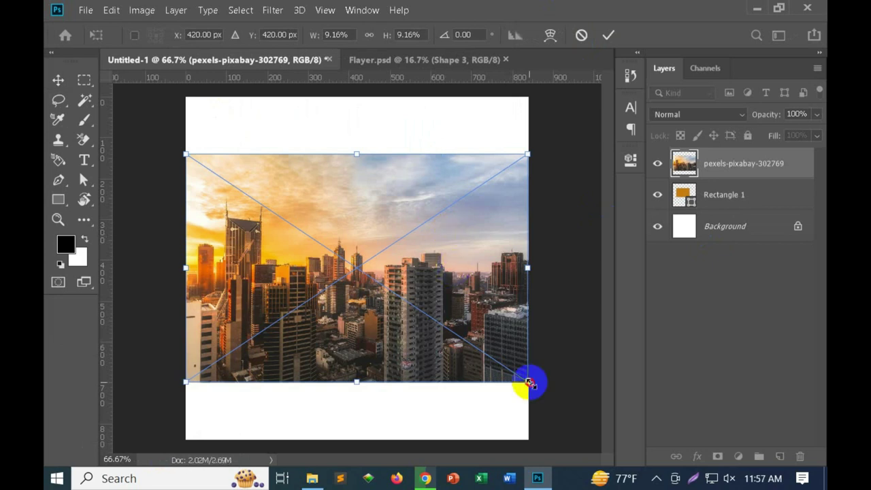
Scale the placed photo down, move it into the canvas's upper half, and commit
left_click_drag(528, 382, 472, 342)
left_click_drag(344, 325, 356, 307)
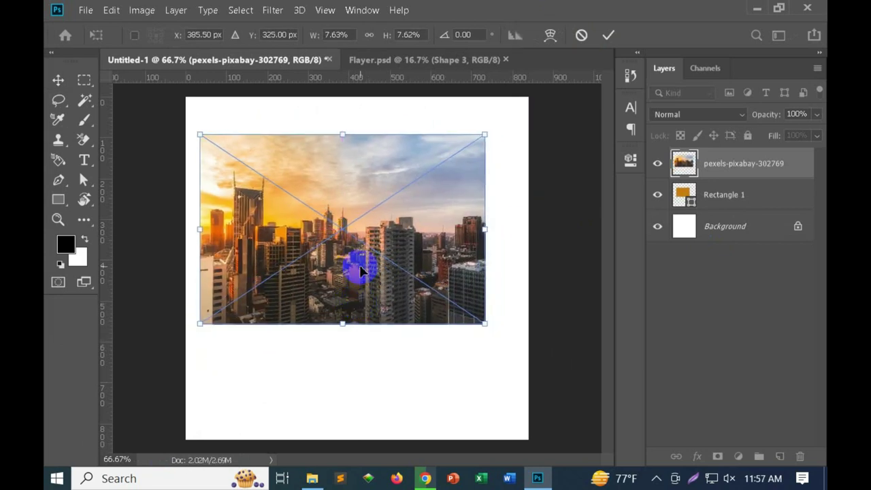
double_click(361, 271)
left_click(85, 10)
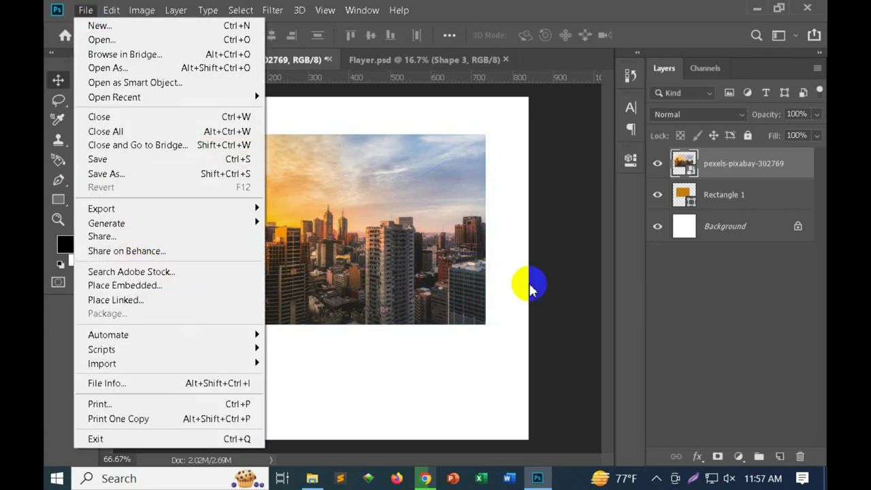
Try clipping the city photo to Rectangle 1, then mask it to the rectangle's selection instead
left_click(679, 231)
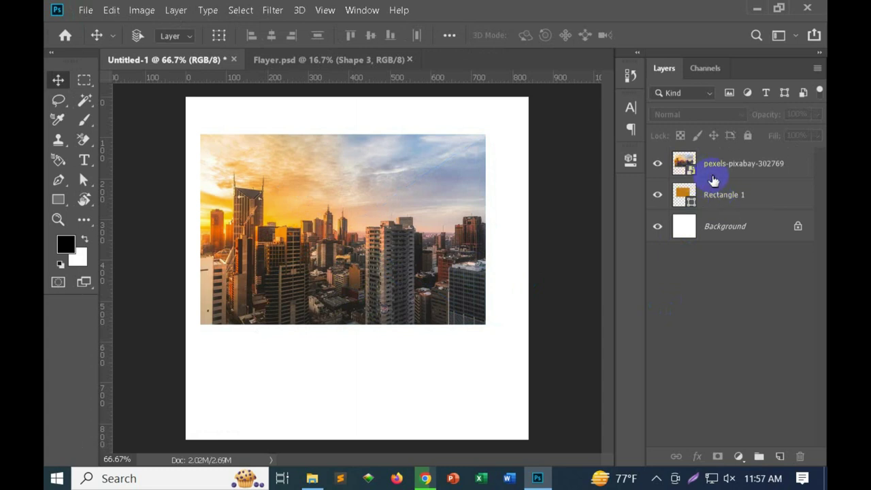
left_click(729, 191)
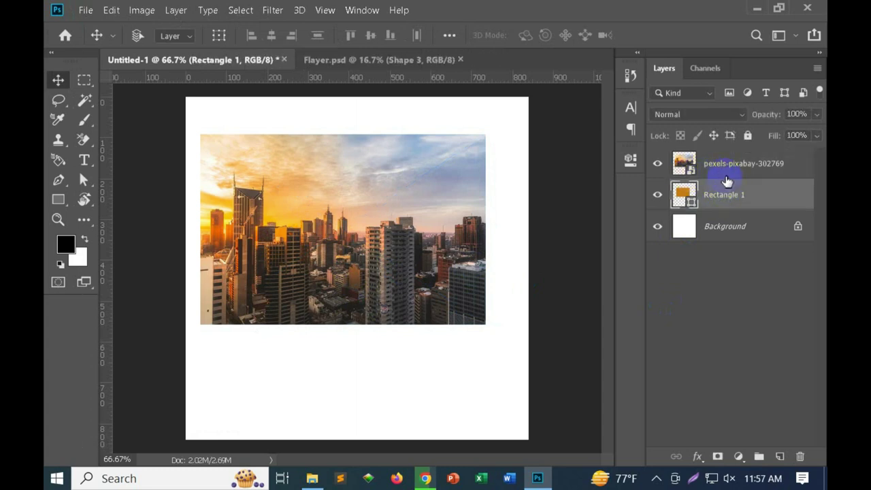
left_click(720, 176, "alt")
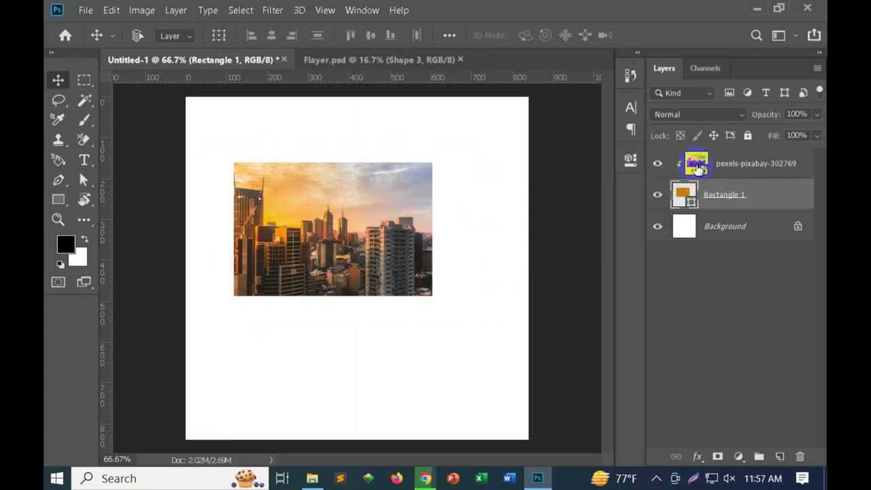
left_click(730, 174, "alt")
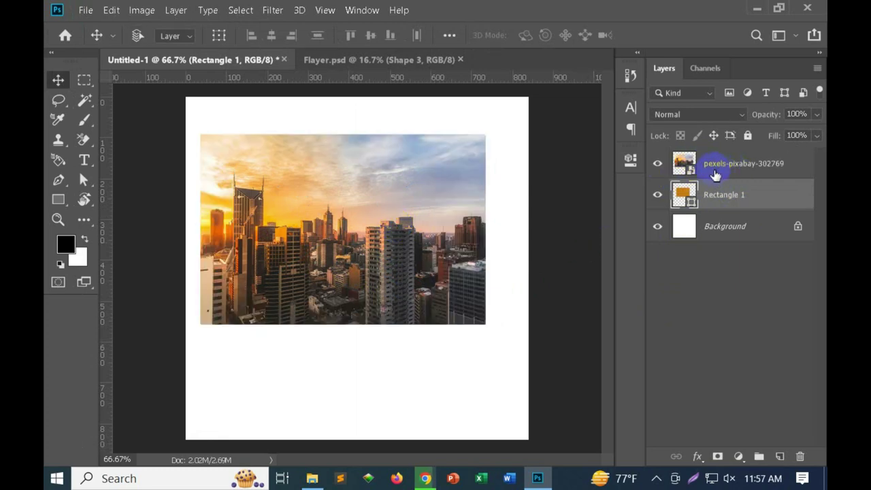
left_click(684, 198, "ctrl")
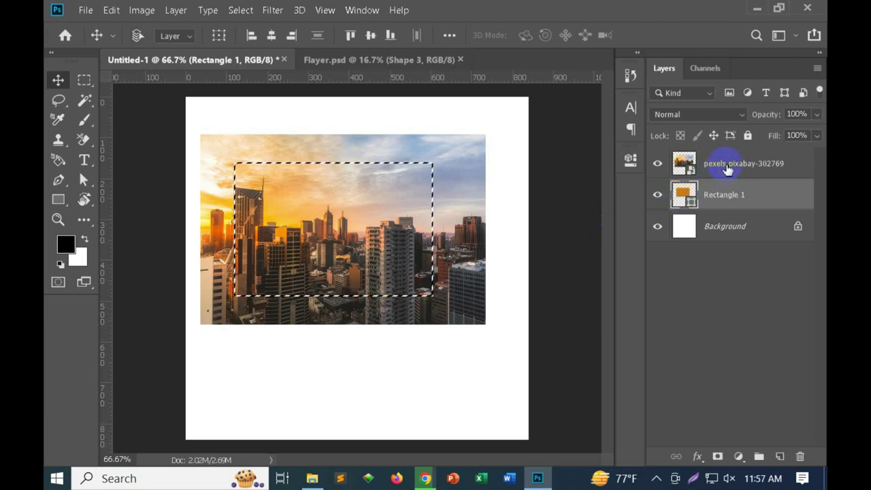
left_click(723, 170)
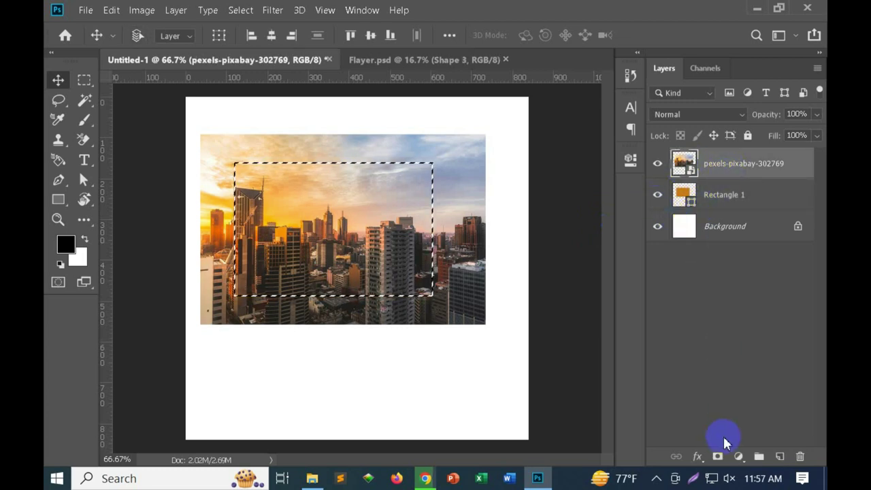
left_click(718, 456)
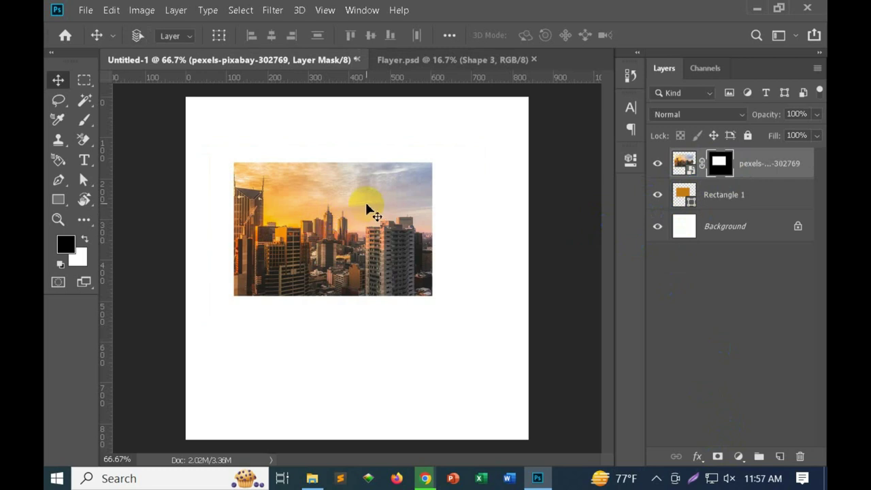
mouse_move(366, 207)
left_mouse_down()
mouse_move(294, 286)
mouse_move(340, 257)
left_mouse_up()
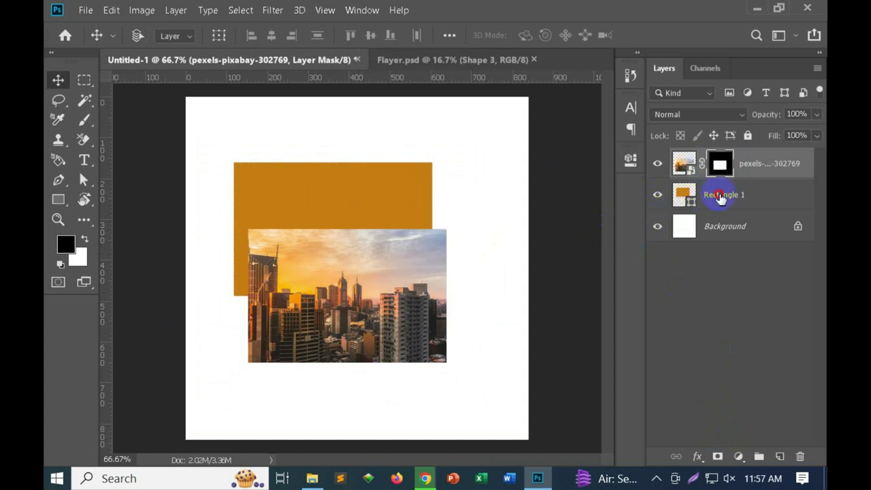
Delete the orange rectangle, reposition the photo, and test-paint its mask, undoing the strokes
left_click(721, 197)
key("Delete")
left_click(406, 298)
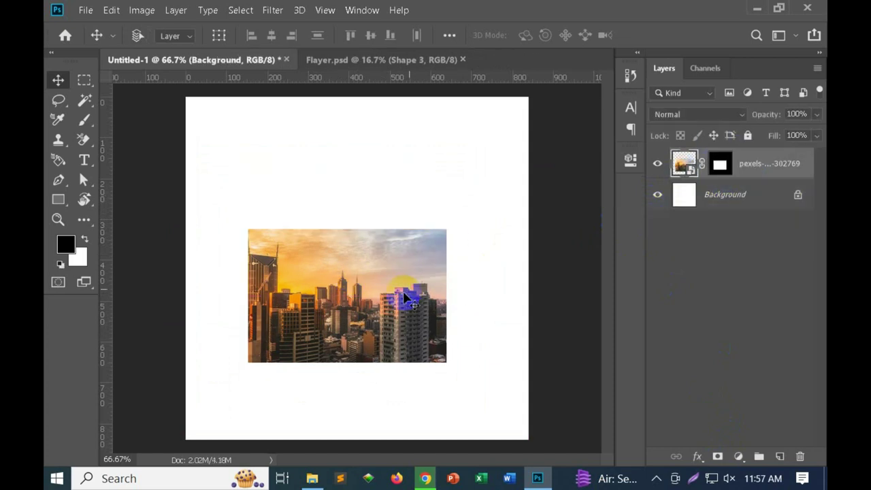
left_click_drag(406, 298, 388, 250)
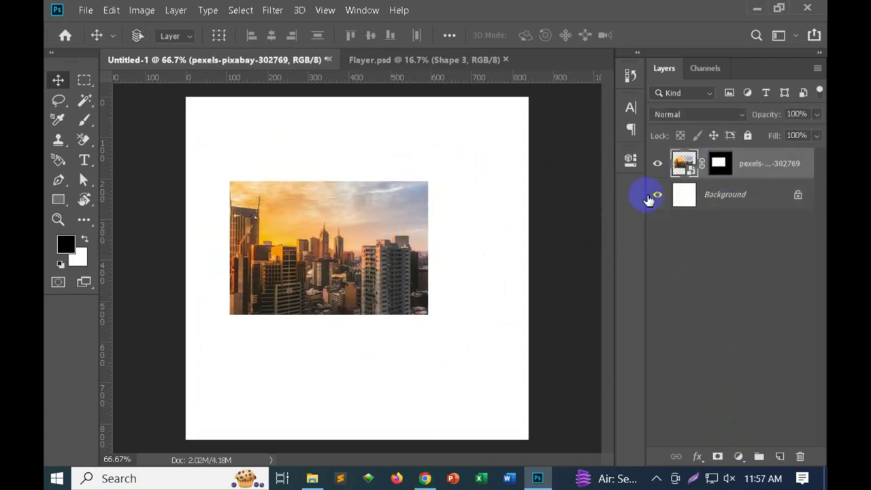
left_click(719, 164)
key("b")
mouse_move(382, 218)
left_mouse_down()
mouse_move(431, 198)
mouse_move(431, 249)
mouse_move(491, 202)
mouse_move(422, 170)
mouse_move(413, 141)
mouse_move(412, 292)
mouse_move(464, 352)
mouse_move(479, 345)
left_mouse_up()
key("ctrl+z")
key("x")
key("ctrl+z")
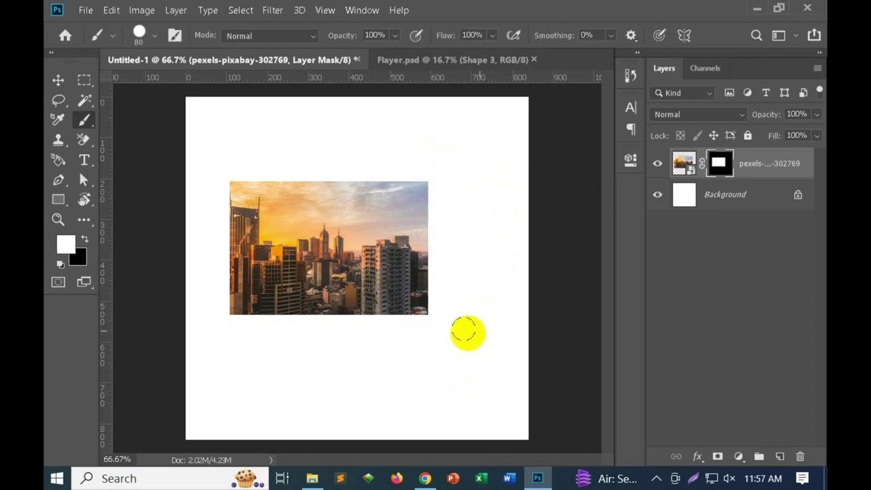
Delete the city photo layer, leaving only the white Background
left_click(745, 170)
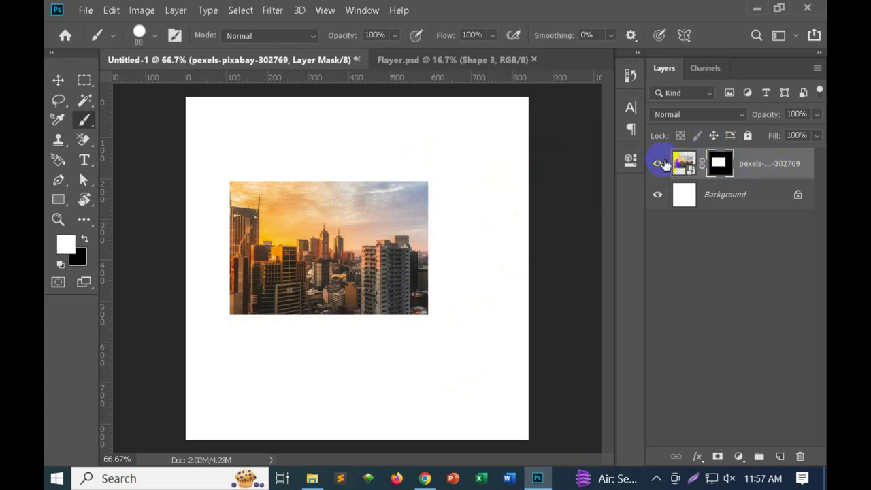
key("Delete")
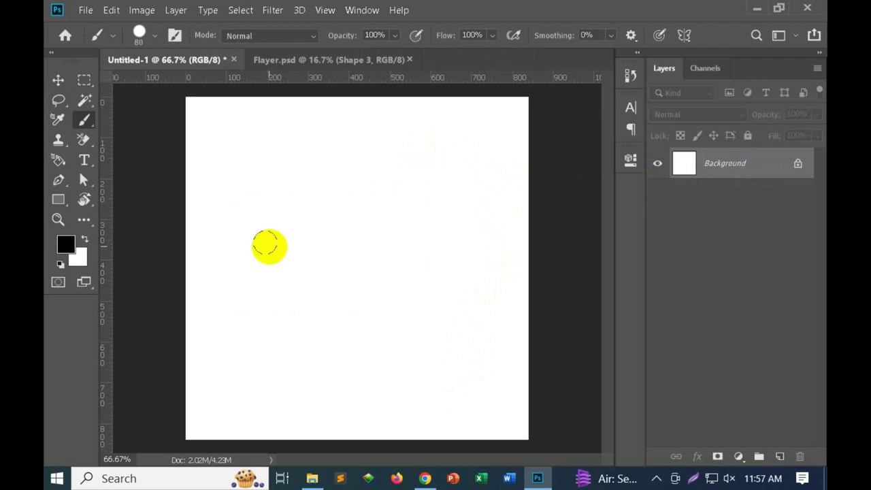
key("k")
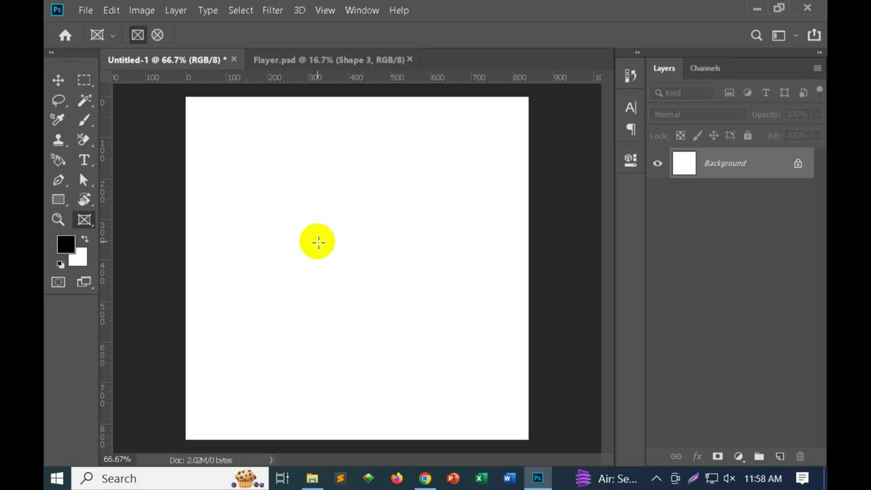
left_click(311, 479)
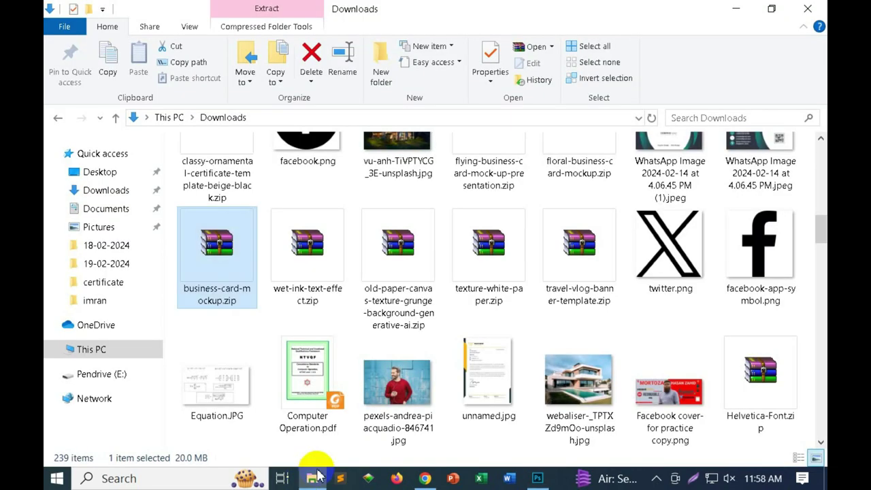
left_click(100, 352)
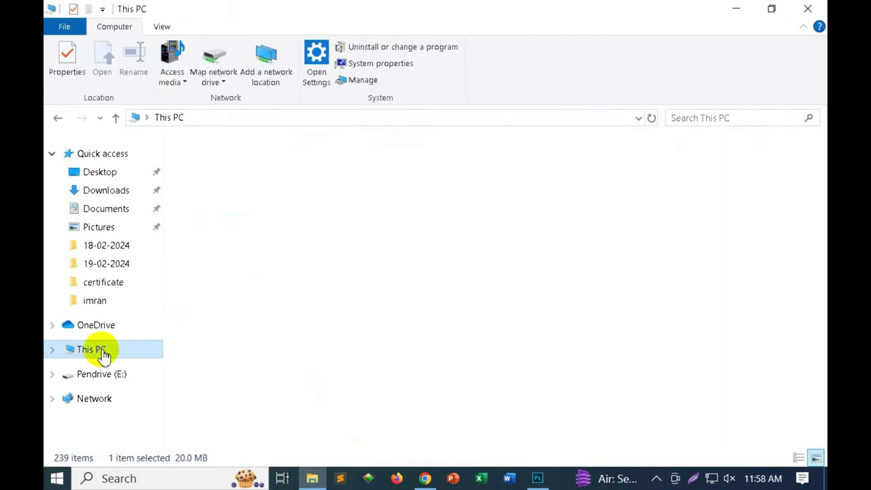
left_click(109, 265)
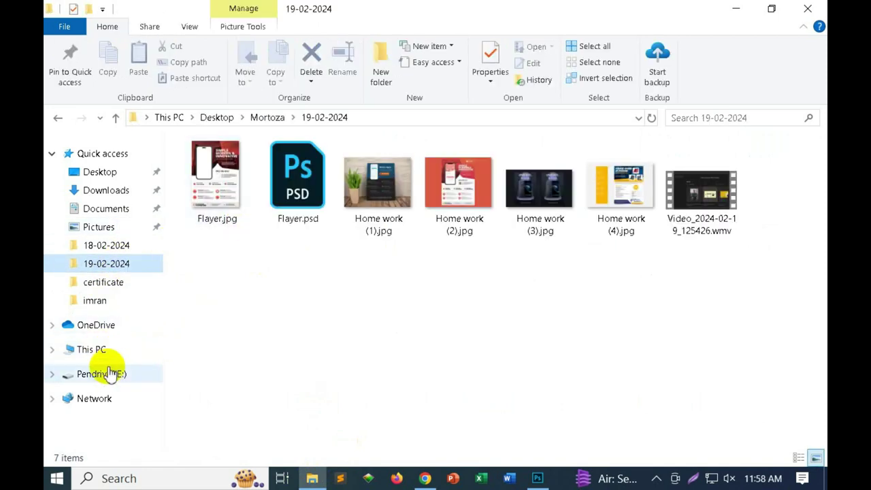
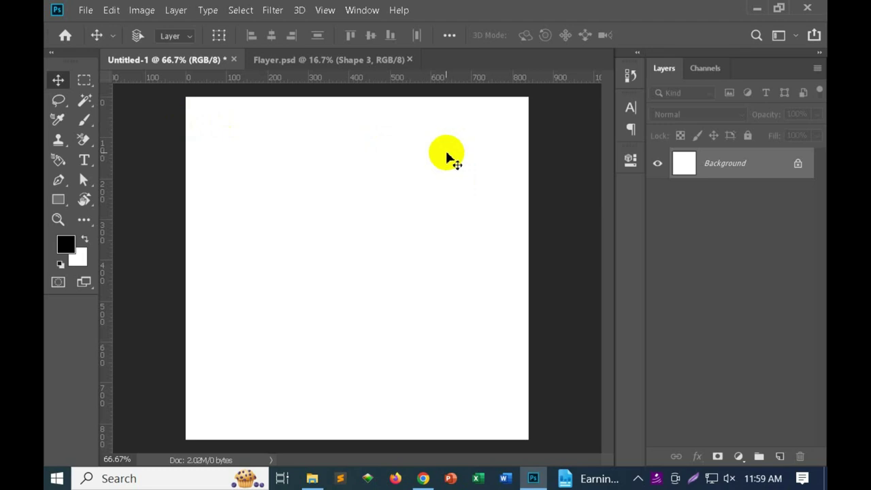
Activate the Frame tool with K and choose the rectangular frame option
key("k")
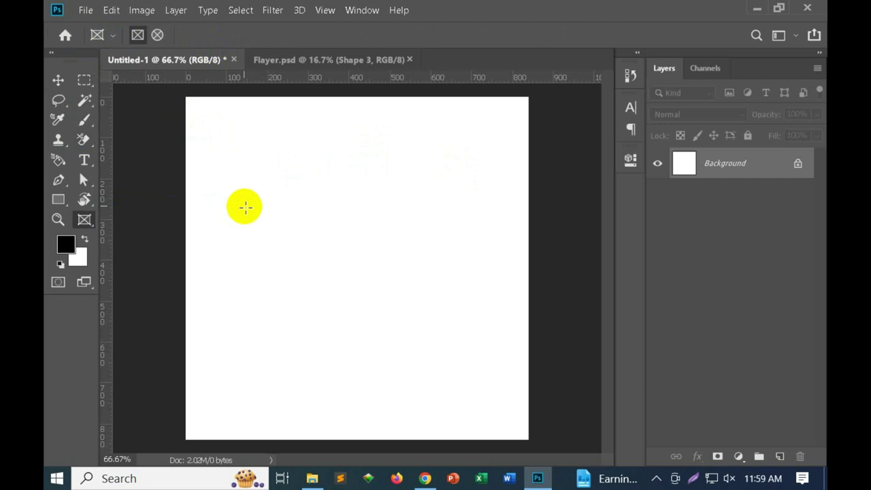
key("k")
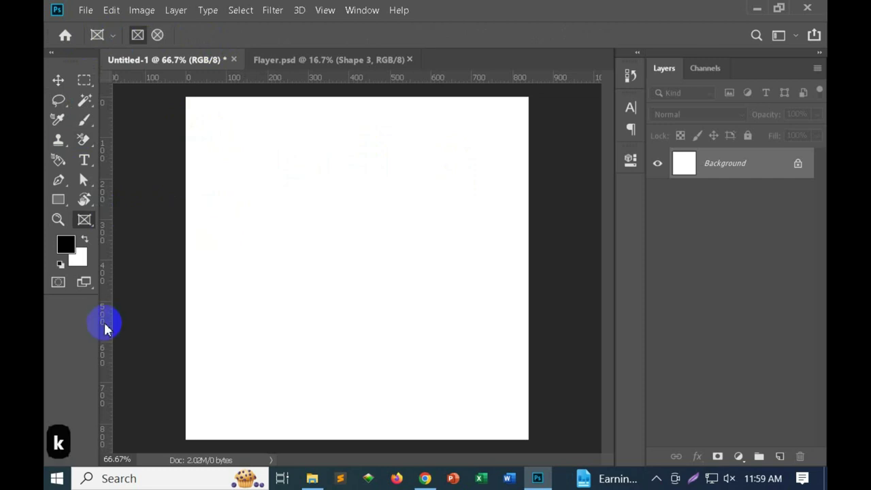
key("k")
key("k")
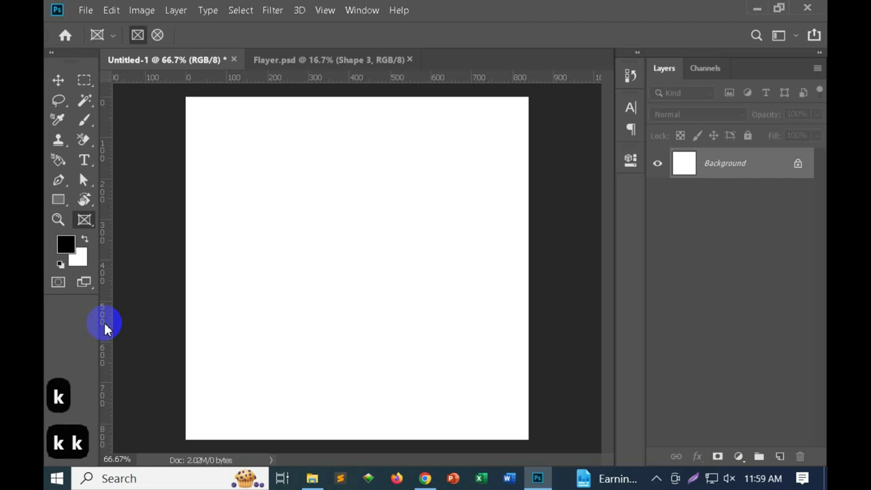
key("k")
key("k")
key("k")
key("k")
key("k")
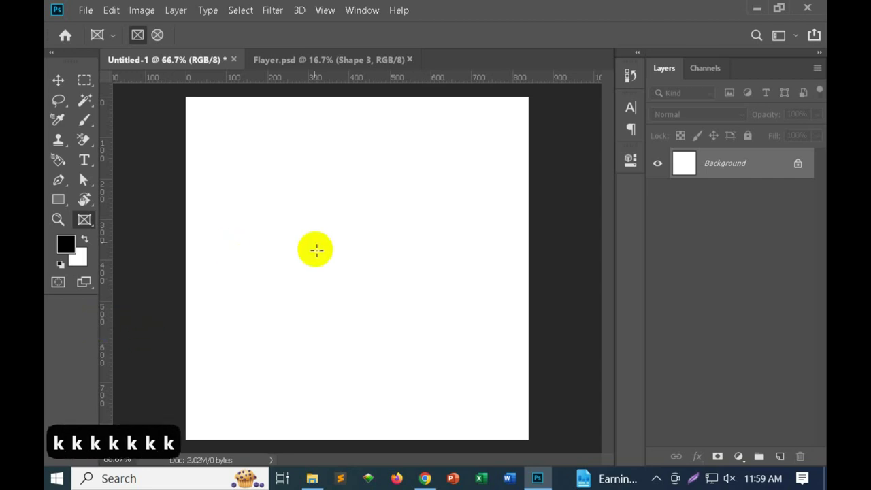
left_click(139, 40)
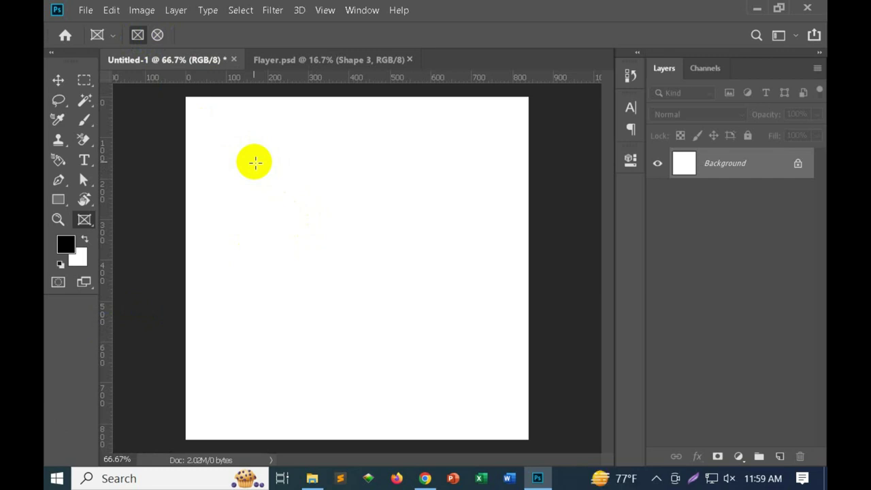
Draw a rectangular frame of about 543 × 292 px across the upper canvas
left_click(251, 155)
left_click_drag(224, 157, 446, 276)
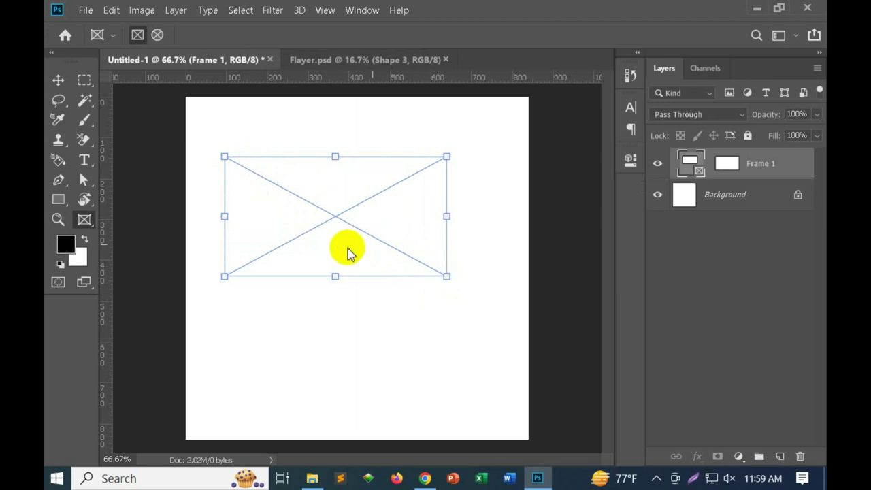
Place pexels-pixabay-302769.jpg from Downloads as an embedded image into the frame, then reselect its layer
left_click(86, 10)
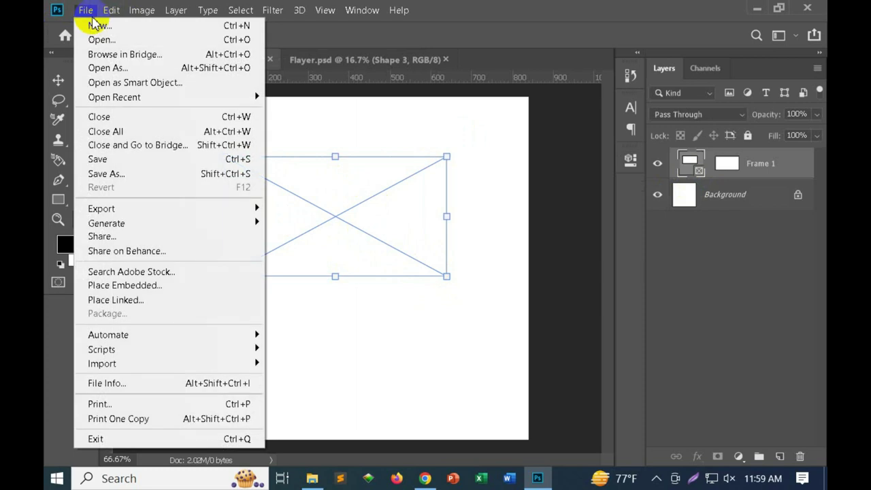
left_click(140, 285)
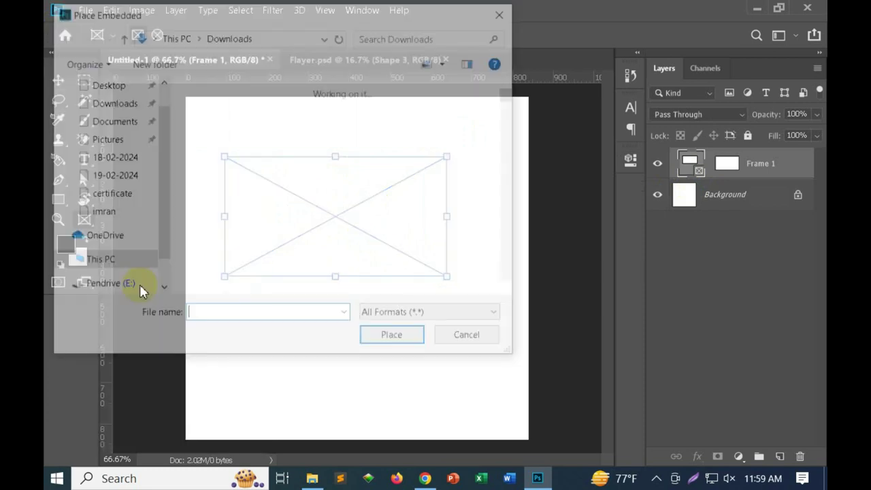
scroll(325, 230, "down", 3)
scroll(311, 224, "down", 5)
left_click(422, 99)
double_click(421, 99)
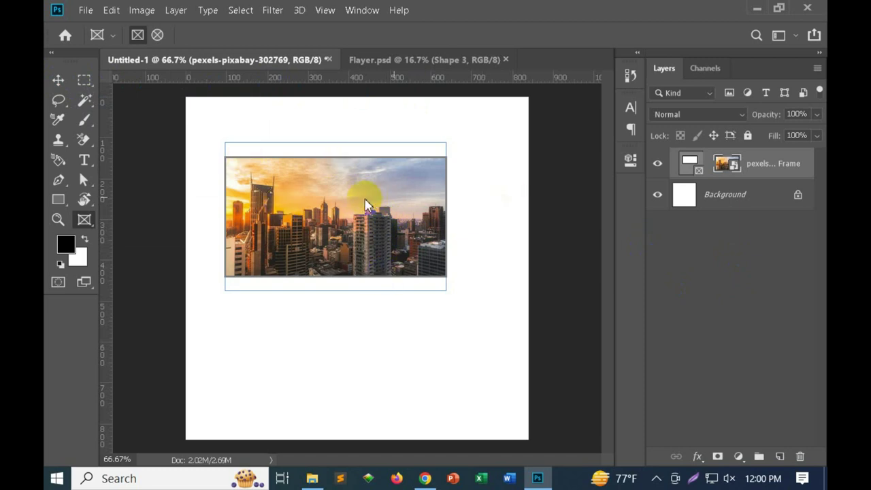
left_click(713, 299)
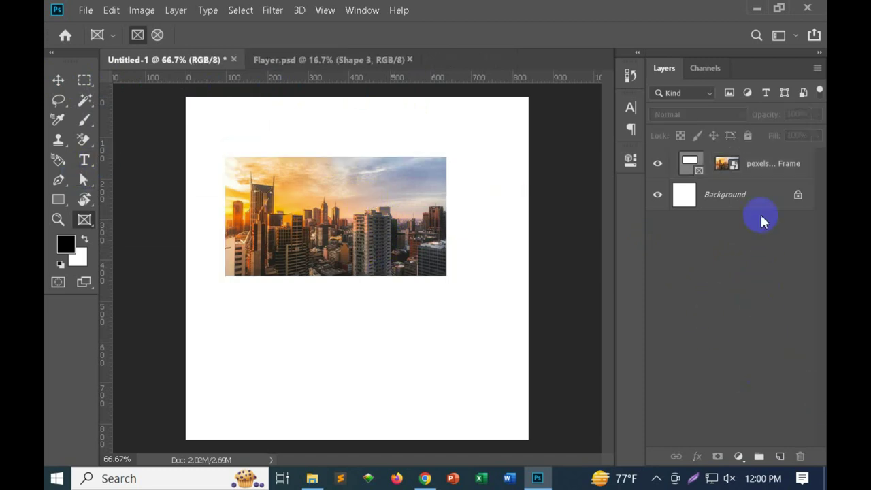
left_click(774, 167)
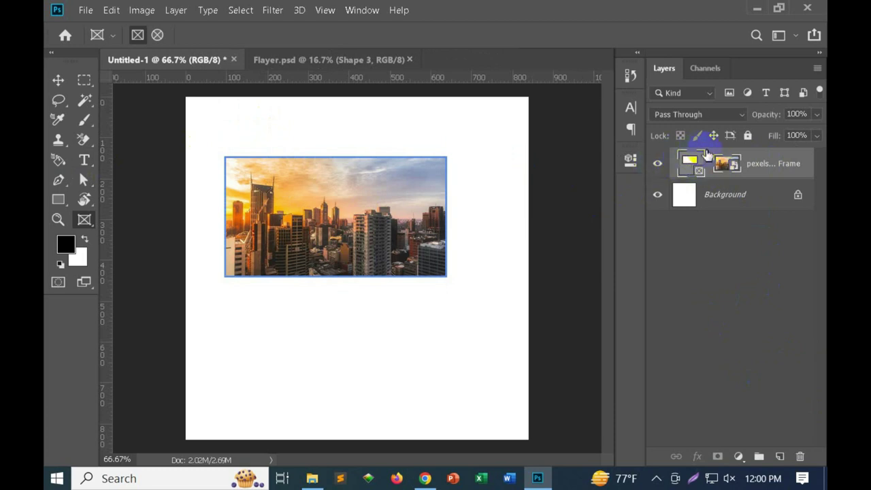
key("Print")
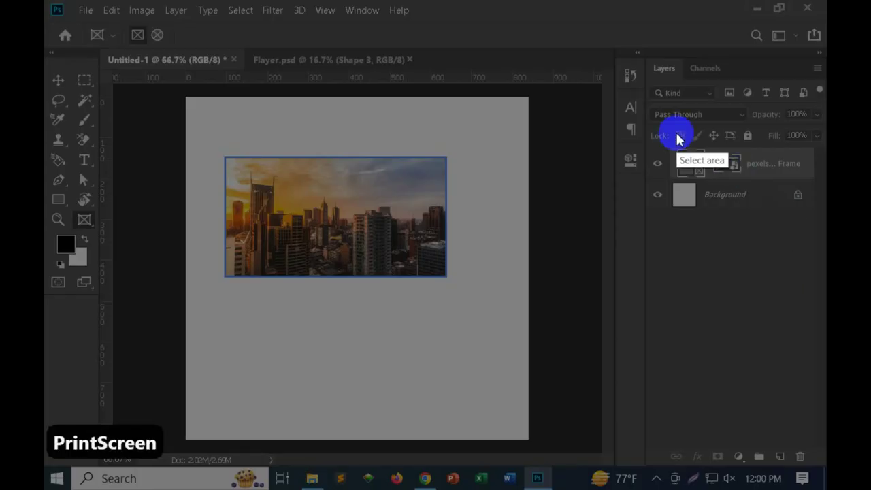
left_click_drag(636, 59, 825, 471)
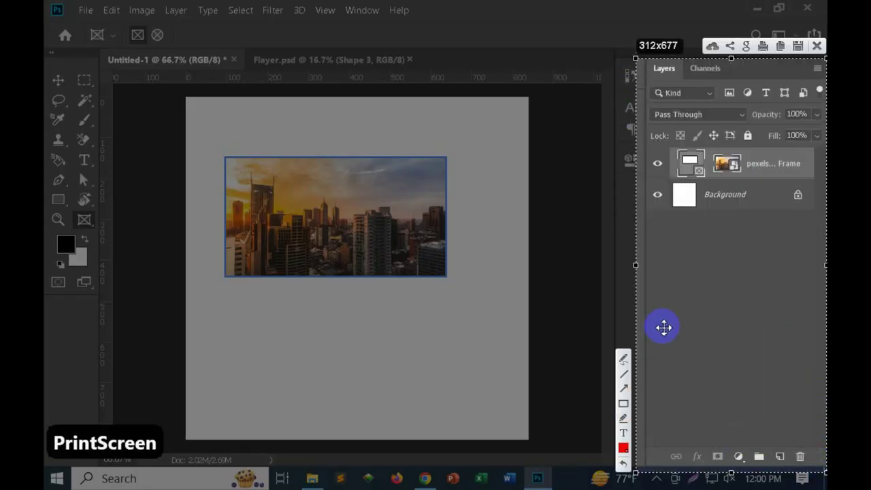
left_click(623, 388)
left_click_drag(723, 385, 731, 185)
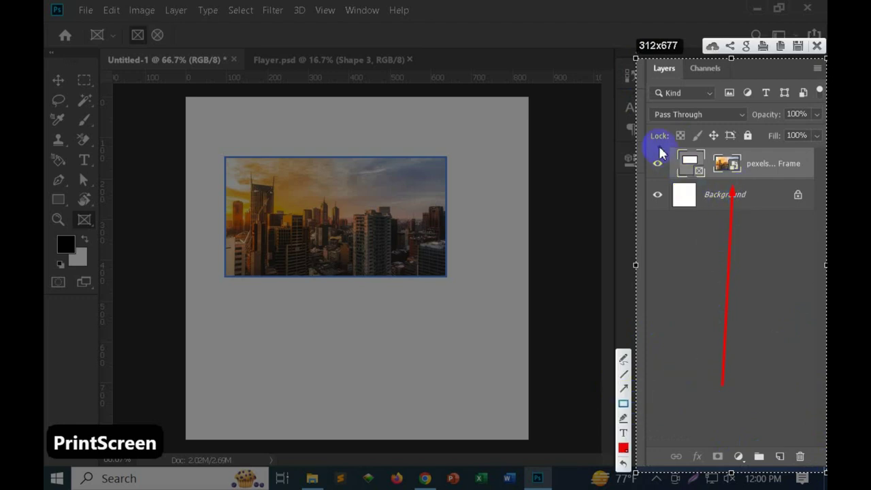
left_click_drag(658, 147, 820, 181)
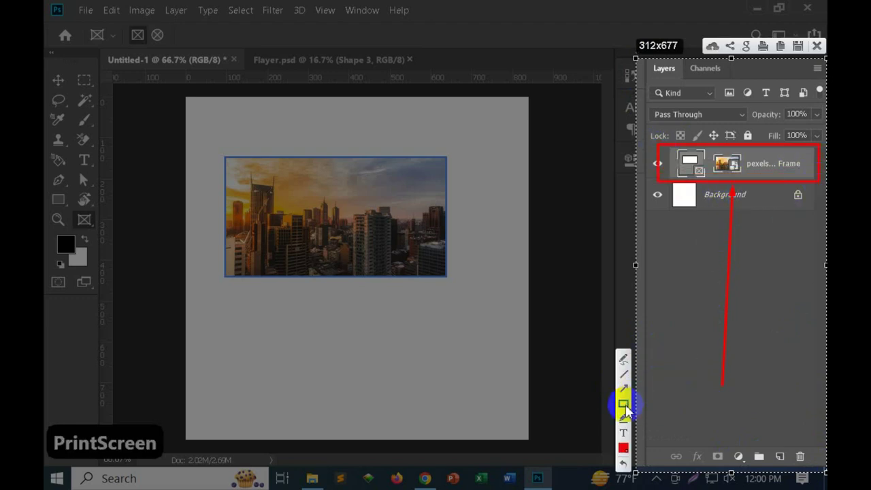
left_click(623, 388)
left_click_drag(704, 372, 713, 180)
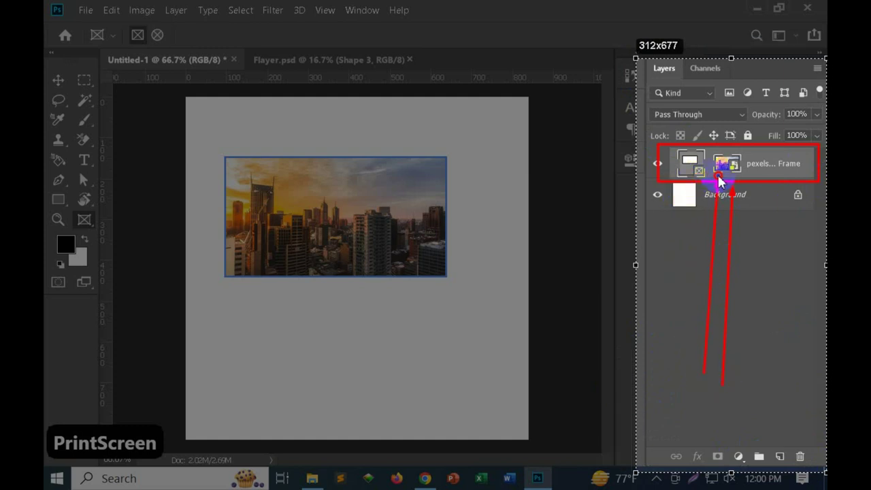
left_click_drag(713, 180, 694, 183)
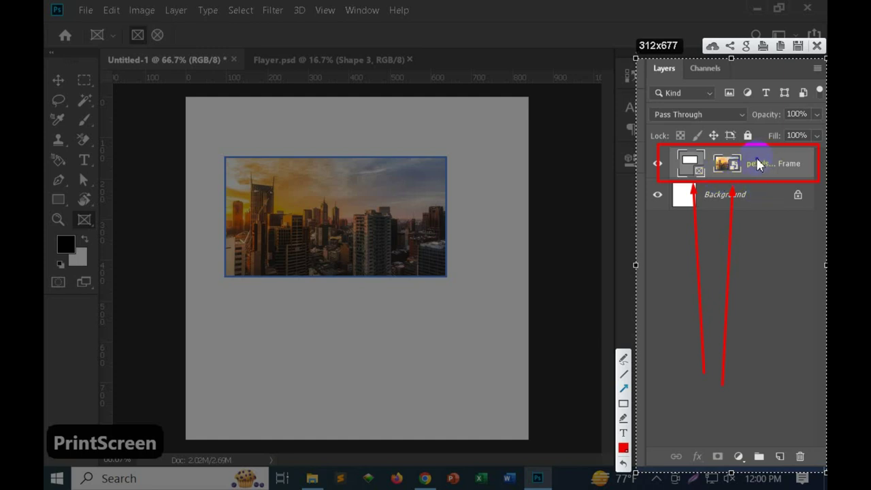
left_click_drag(780, 317, 720, 182)
left_click_drag(664, 294, 673, 183)
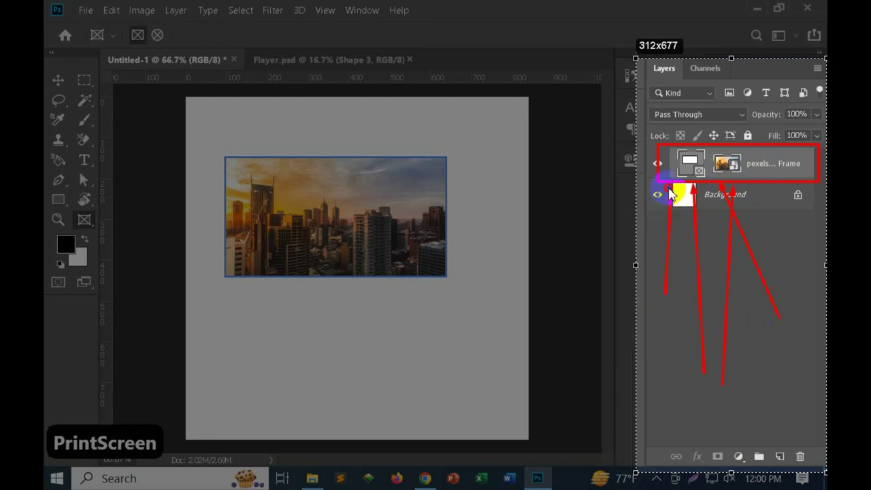
Move the framed city photo lower and right, roughly centred across the canvas width
left_click(817, 46)
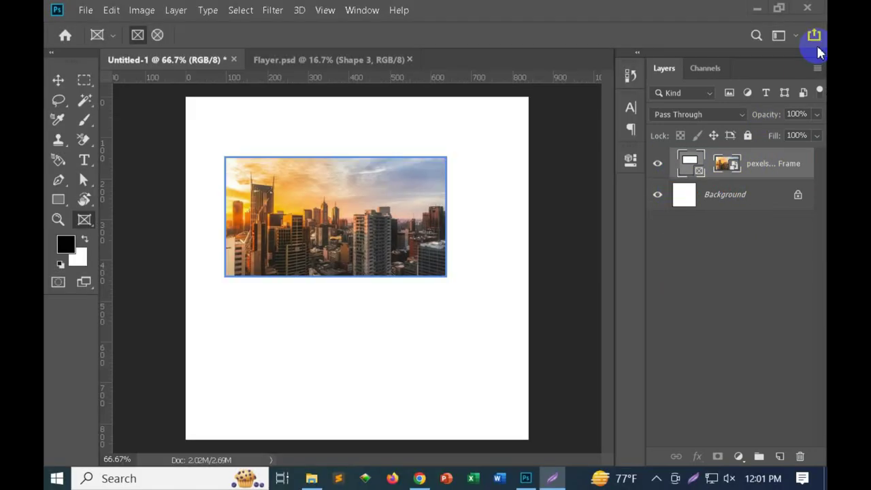
left_click(58, 81)
left_click_drag(302, 237, 298, 229)
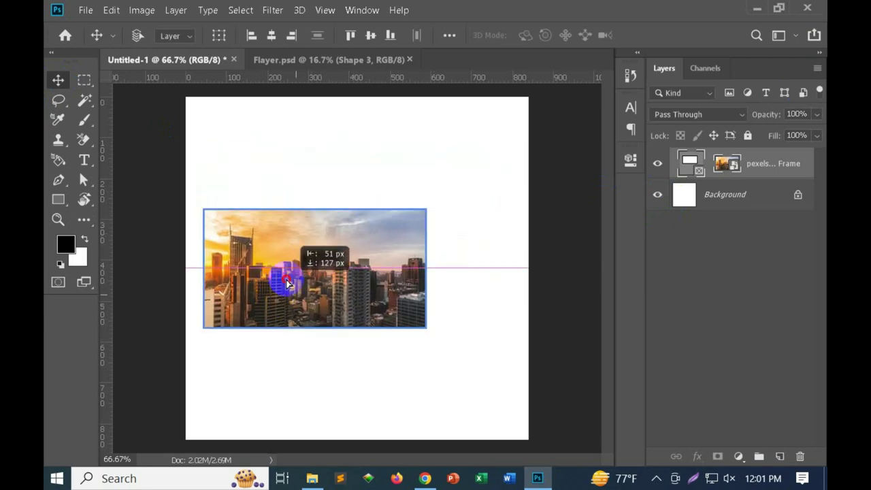
left_click_drag(298, 229, 385, 190)
left_click(684, 170)
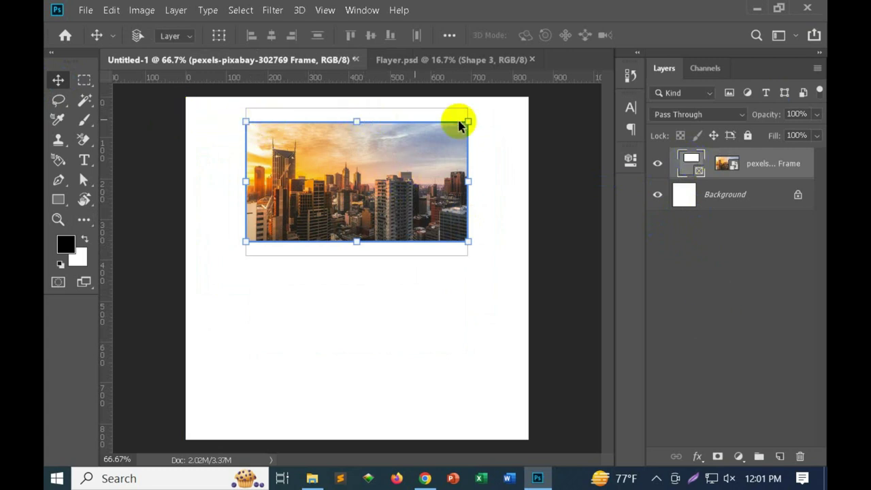
left_click_drag(406, 182, 390, 203)
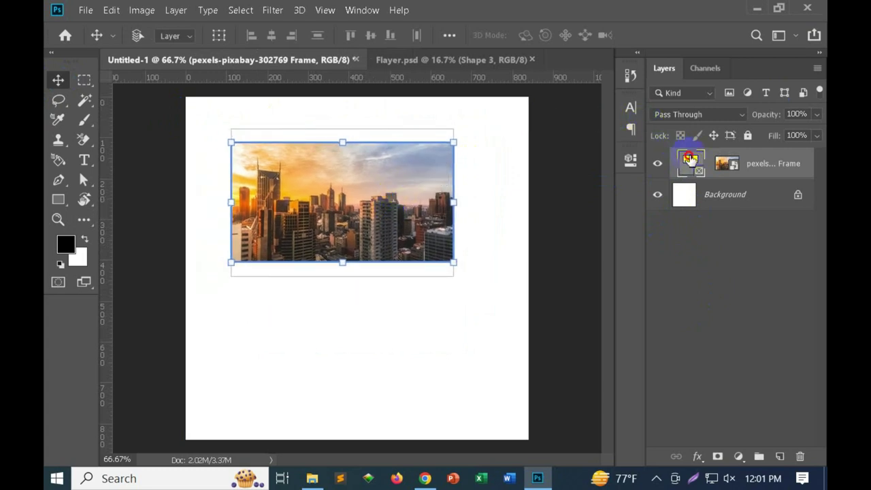
left_click_drag(323, 184, 326, 221)
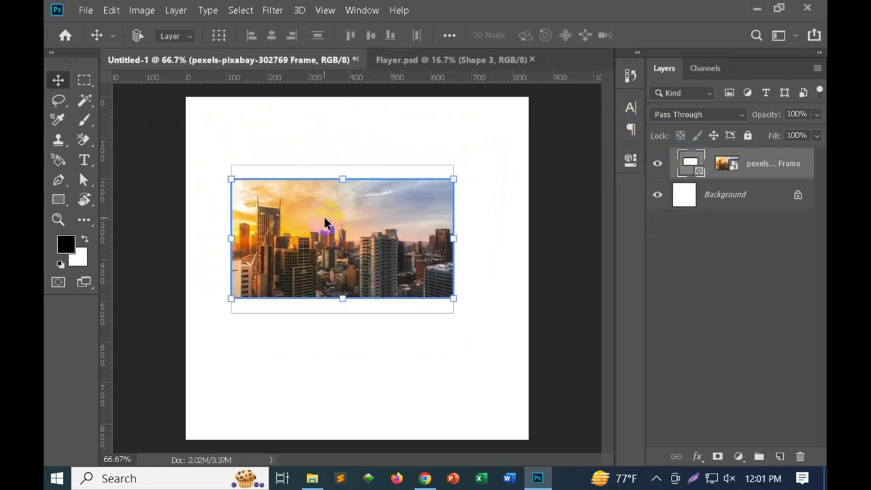
Try corner resizes of the frame and undo them, keeping the photo's original size
left_click_drag(454, 299, 406, 268)
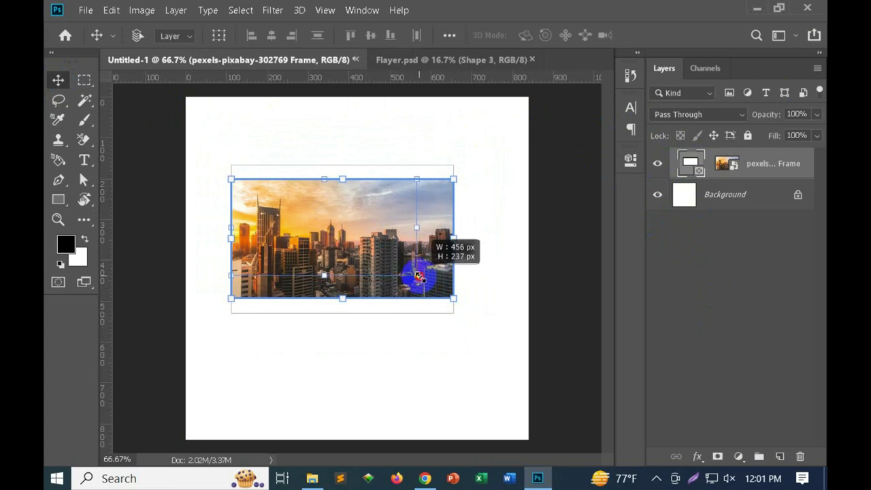
key("ctrl+z")
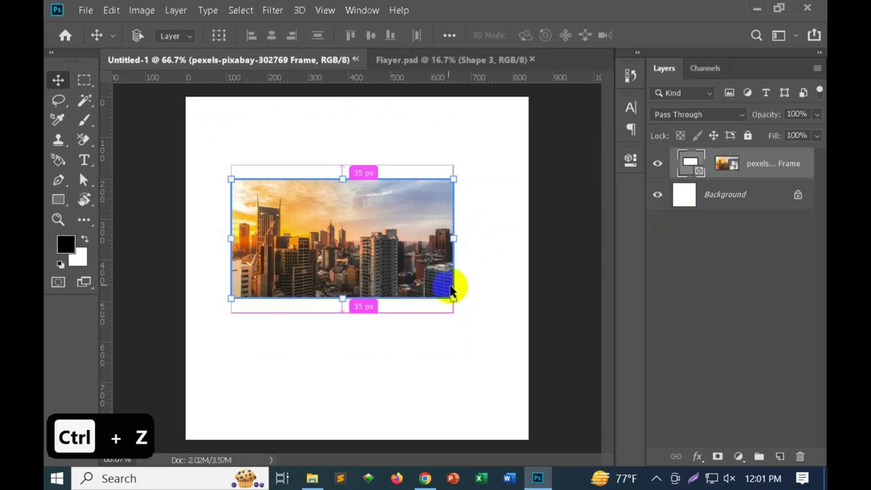
mouse_move(453, 298)
left_mouse_down()
mouse_move(527, 391)
mouse_move(387, 241)
mouse_move(359, 240)
left_mouse_up()
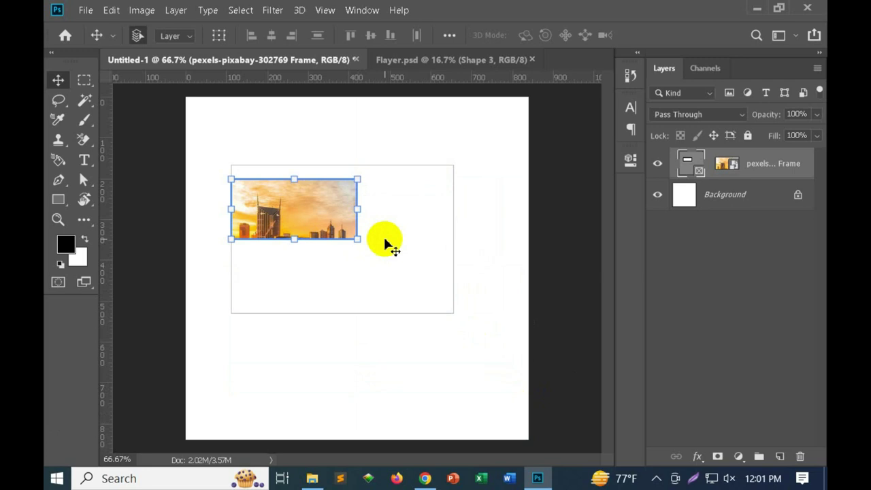
key("ctrl+z")
key("ctrl+z")
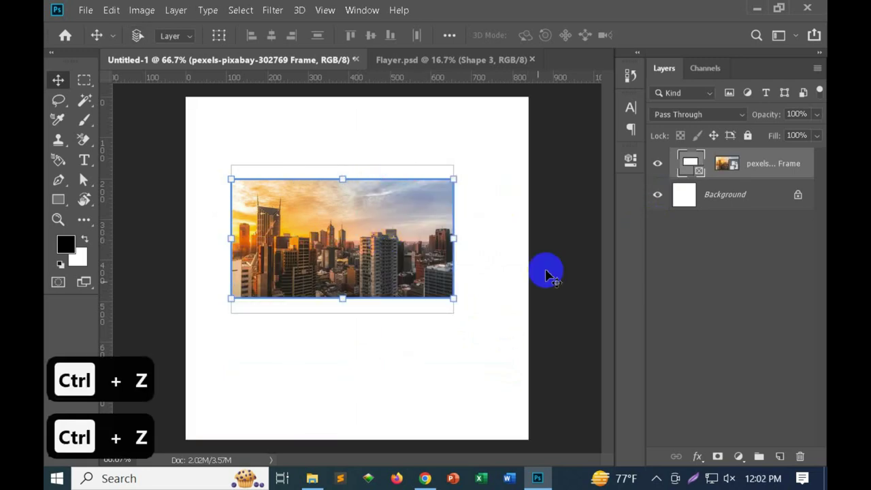
left_click(715, 166)
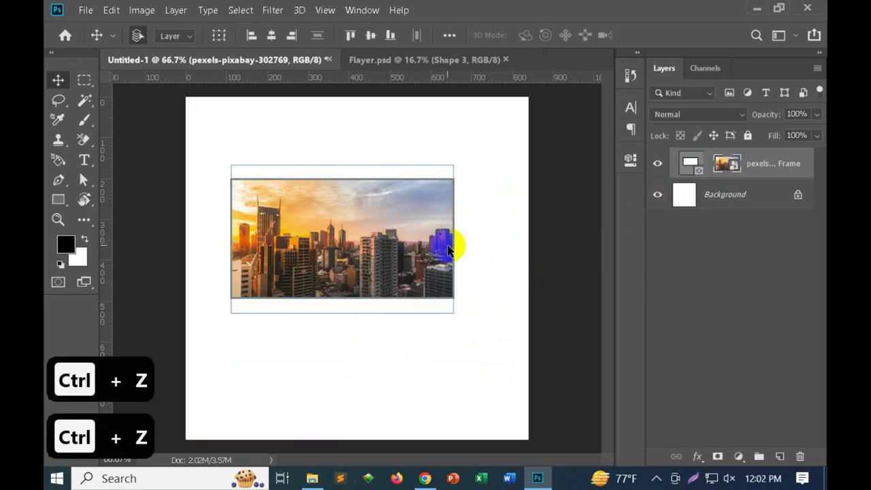
Try shrinking the photo inside the frame with a free transform, then undo it
key("ctrl+t")
mouse_move(451, 314)
left_mouse_down()
mouse_move(271, 190)
mouse_move(385, 185)
left_mouse_up()
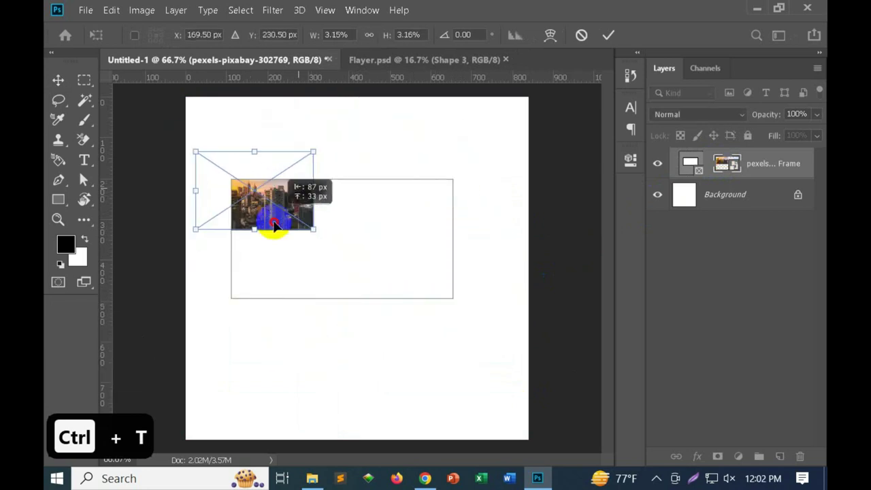
left_click_drag(385, 185, 347, 259)
key("Return")
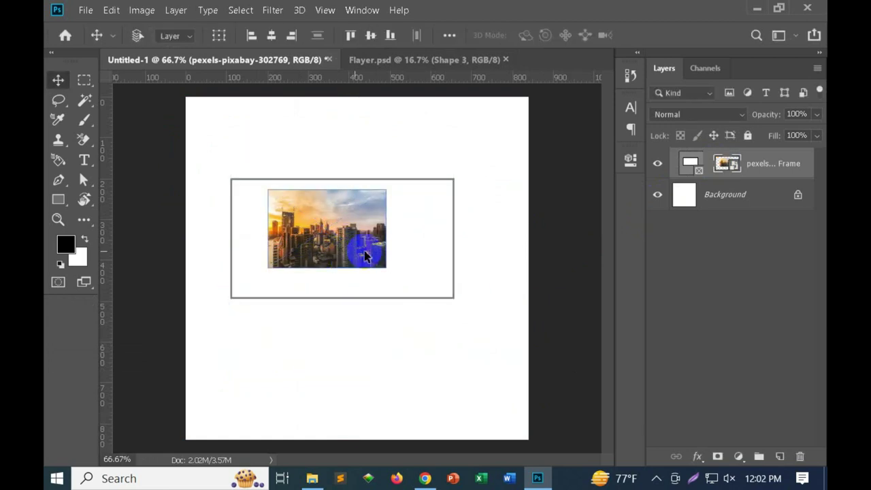
key("ctrl+z")
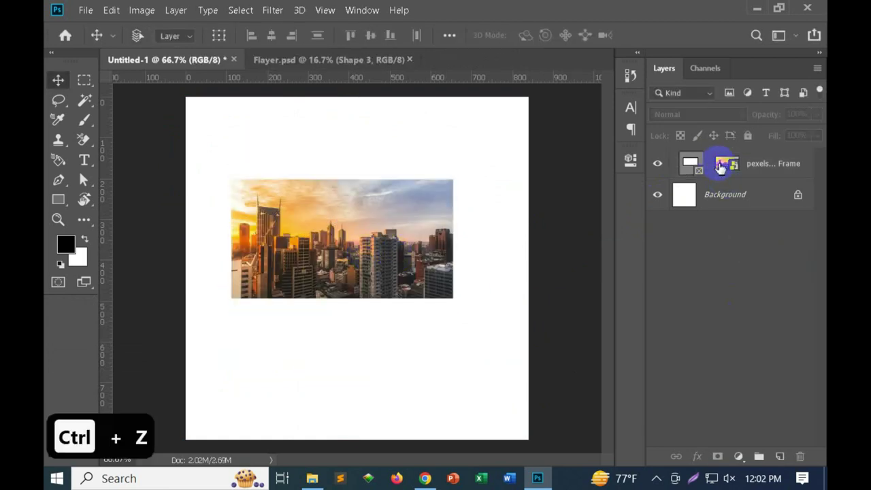
Scale the photo up within the frame and shift it to a new position
left_click(721, 165)
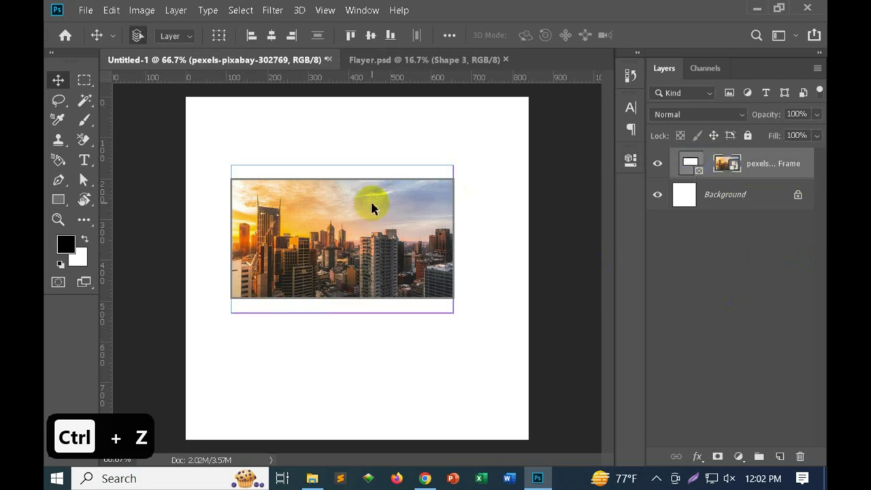
key("ctrl+t")
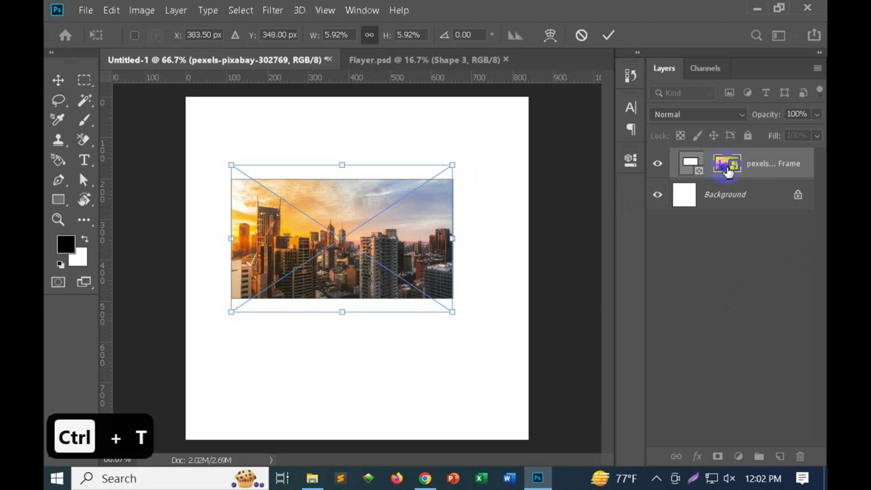
left_click_drag(452, 312, 583, 435)
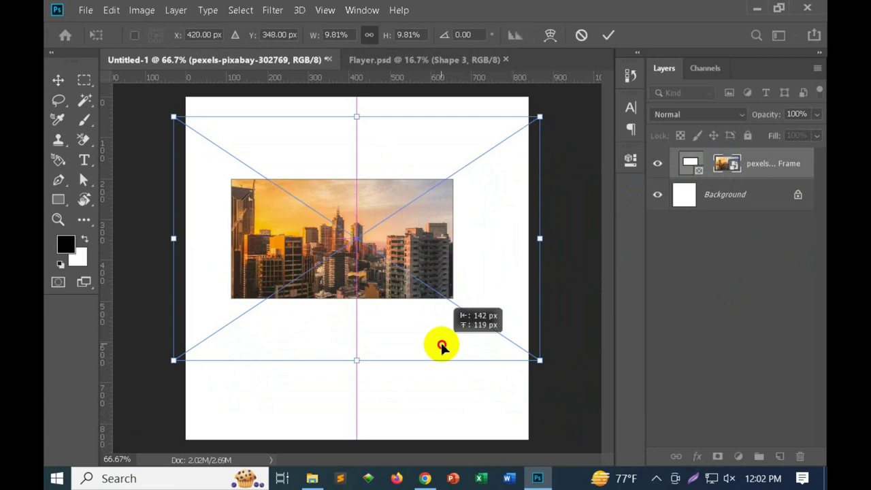
left_click_drag(441, 347, 443, 348)
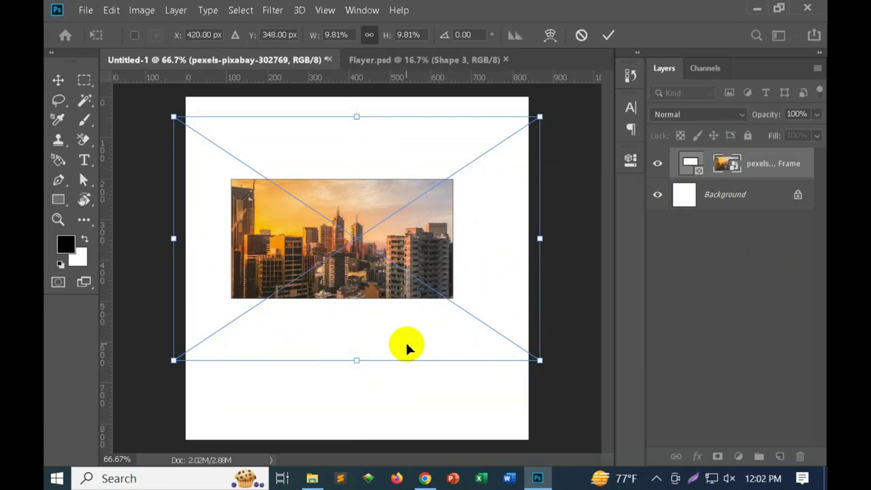
mouse_move(540, 360)
left_mouse_down()
mouse_move(570, 384)
mouse_move(354, 237)
mouse_move(396, 282)
mouse_move(382, 262)
left_mouse_up()
key("Return")
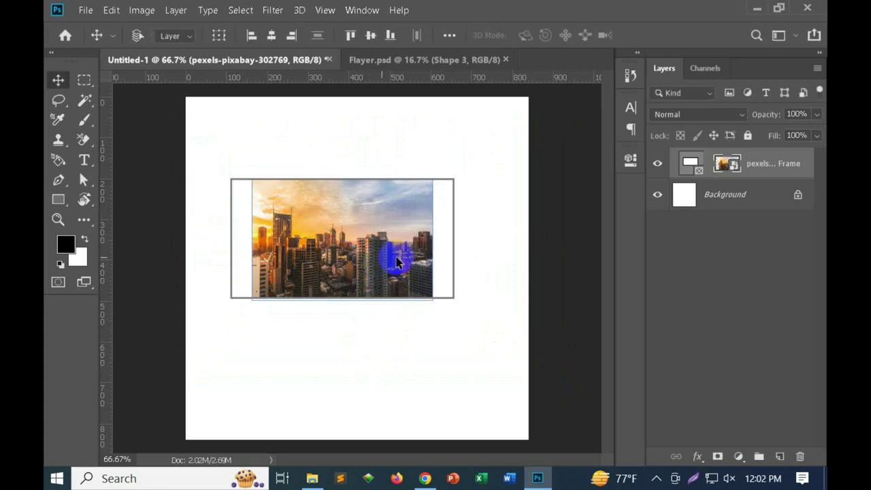
Reshape the frame into a taller portrait crop
left_click(691, 167)
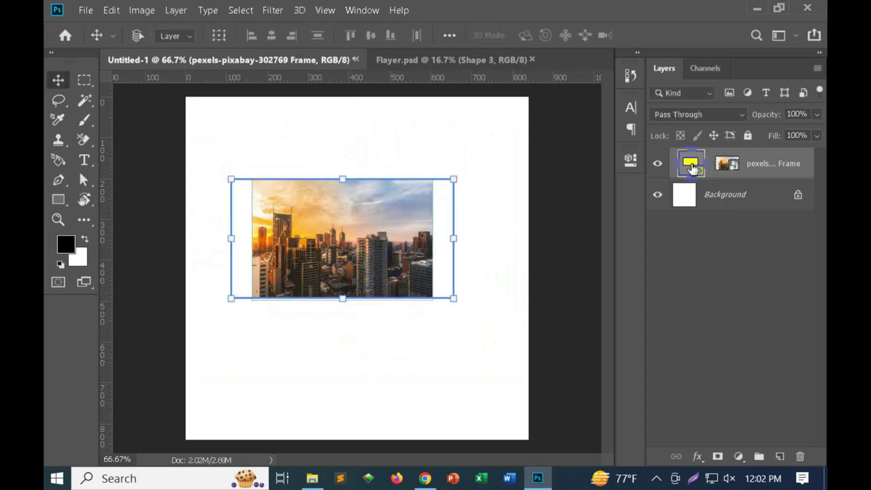
mouse_move(453, 299)
left_mouse_down()
mouse_move(340, 328)
mouse_move(540, 261)
mouse_move(405, 393)
left_mouse_up()
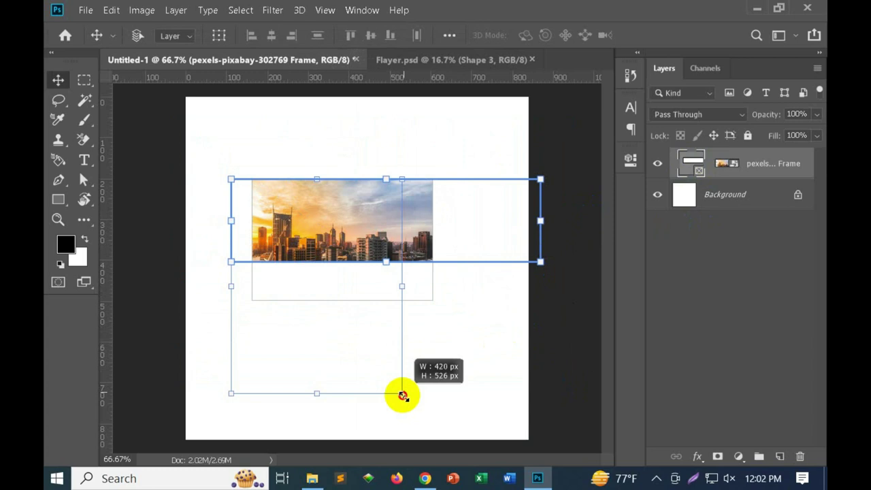
key("ctrl+z")
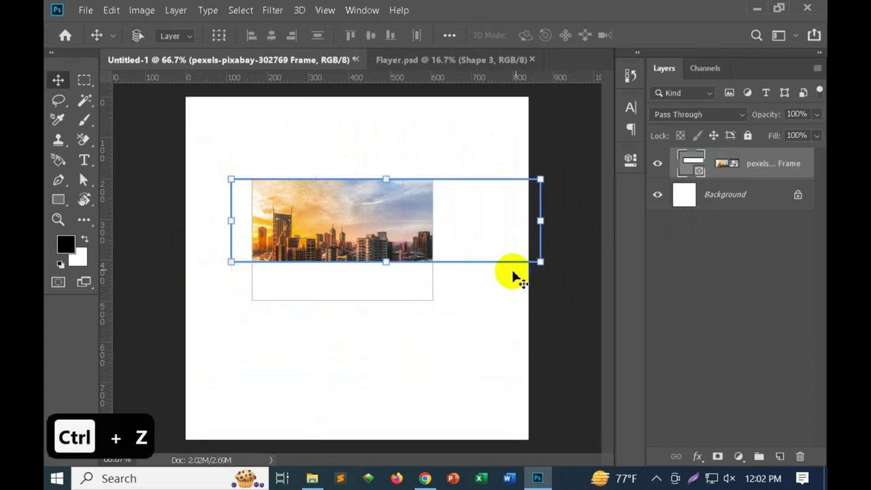
key("ctrl+z")
Scale the framed photo to about 133% and move it higher on the canvas
left_click(745, 169)
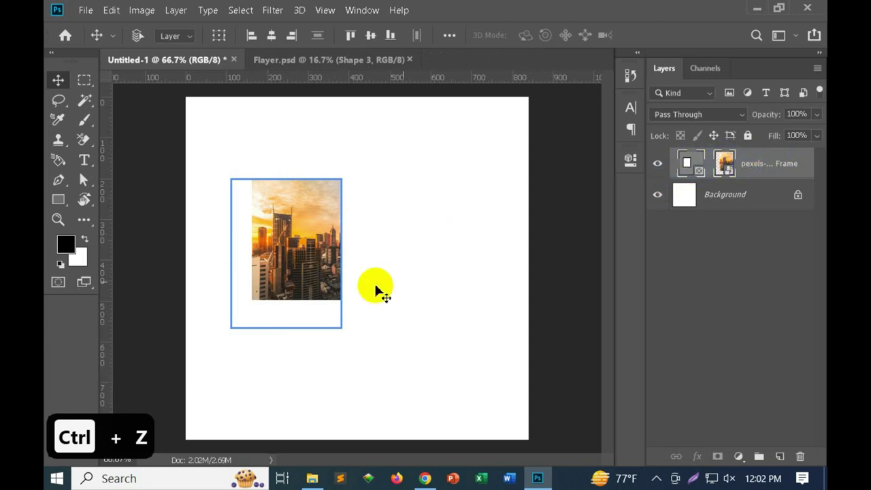
key("ctrl+t")
mouse_move(341, 326)
left_mouse_down()
mouse_move(437, 361)
mouse_move(388, 293)
mouse_move(432, 370)
mouse_move(451, 381)
mouse_move(446, 364)
mouse_move(379, 374)
left_mouse_up()
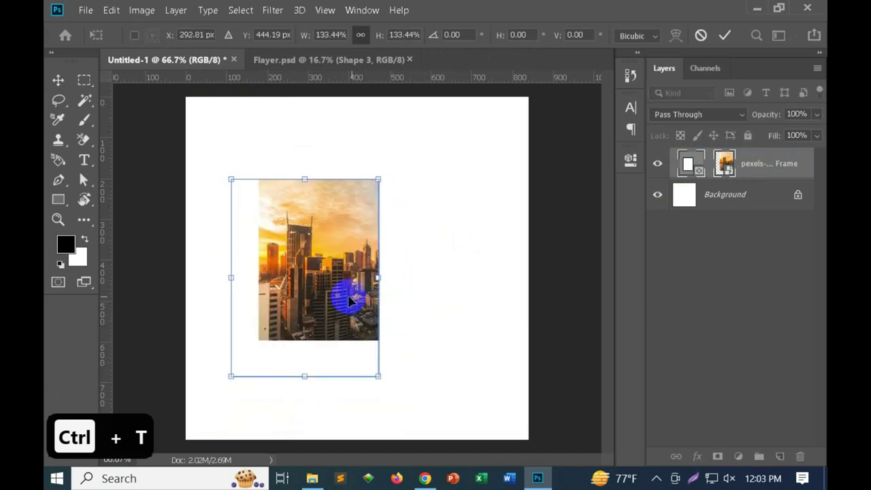
left_click_drag(350, 295, 349, 239)
key("Delete")
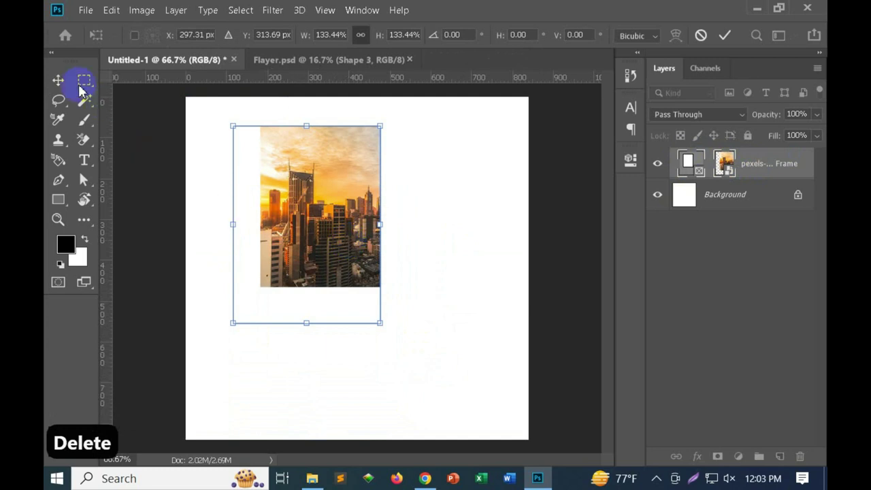
Delete the rectangular frame and draw an elliptical frame of about 462 × 498 px near the centre
key("Delete")
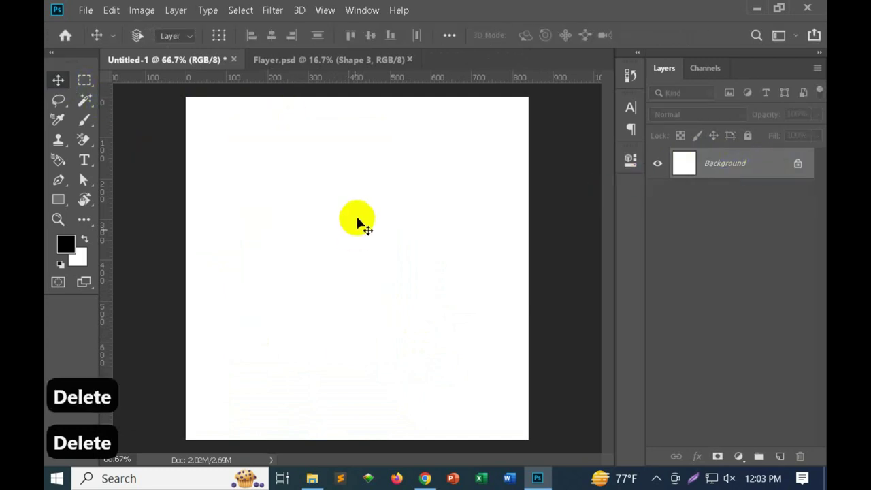
key("k")
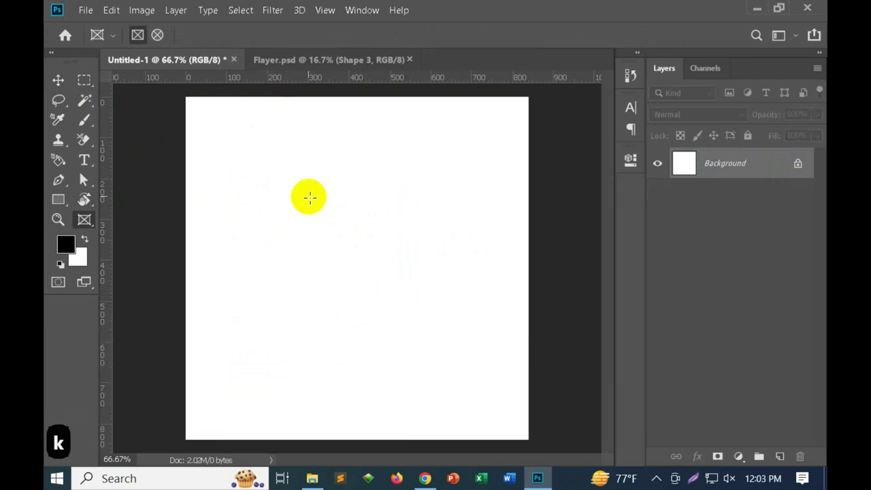
left_click(157, 35)
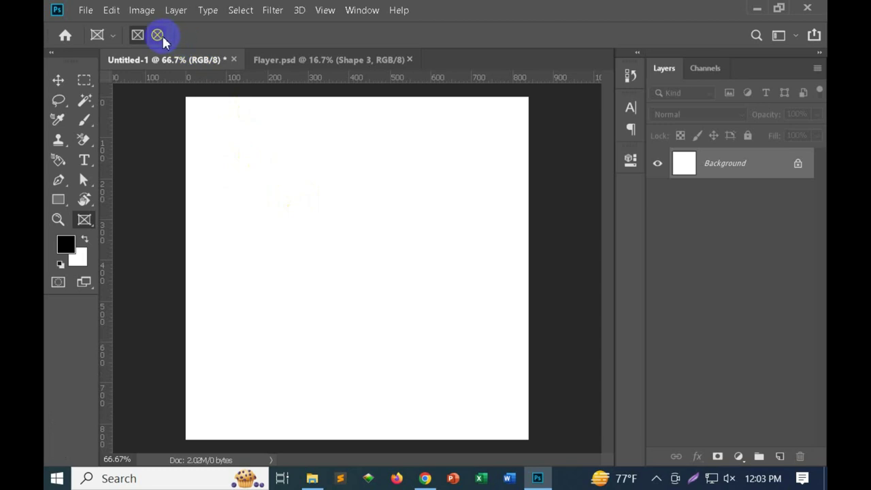
left_click_drag(241, 154, 438, 372)
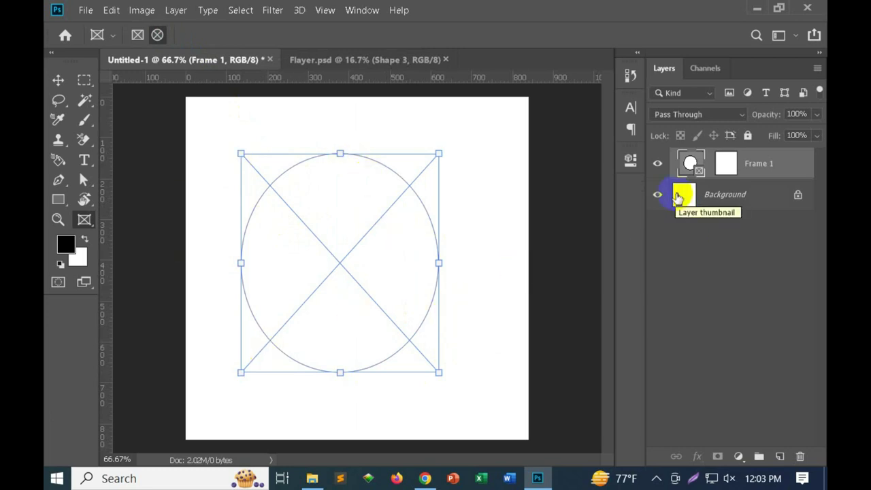
left_click_drag(678, 196, 678, 173)
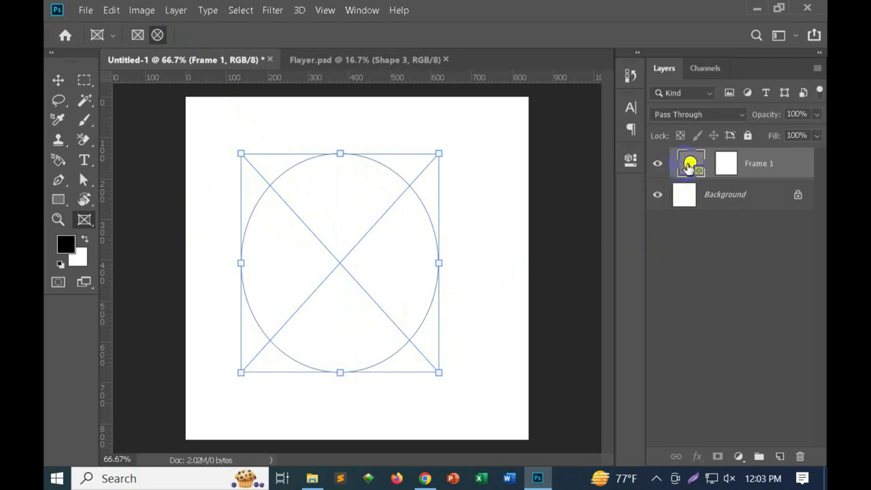
Place pexels-pixabay-302769.jpg as an embedded image into the circular frame and reselect its layer
left_click(86, 10)
left_click(151, 286)
scroll(408, 224, "down", 2)
scroll(409, 238, "down", 3)
scroll(370, 211, "down", 3)
double_click(435, 126)
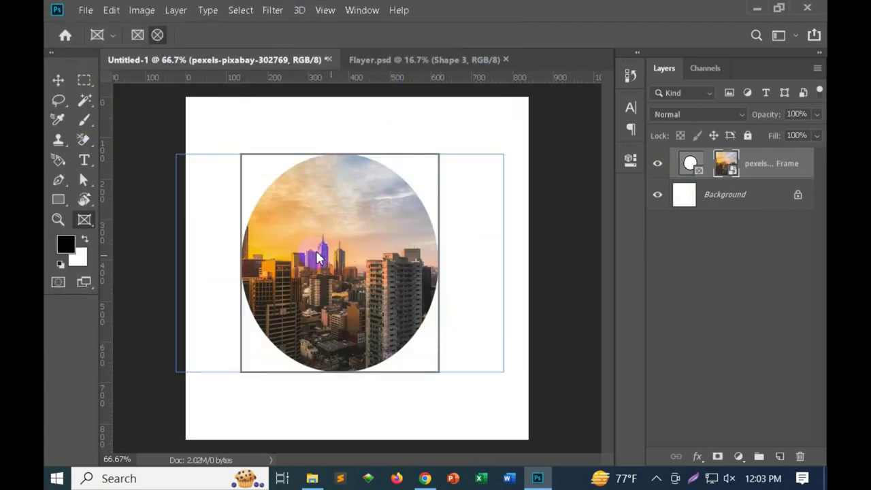
left_click(564, 218)
left_click(749, 301)
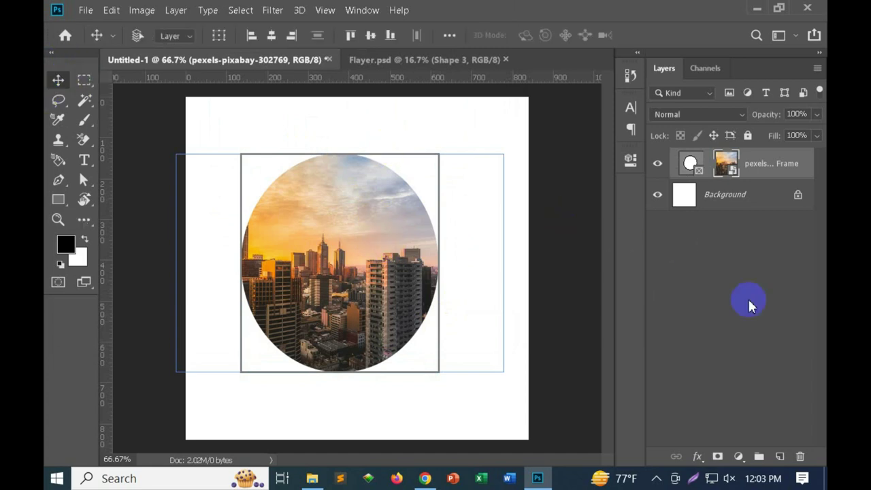
left_click(481, 284)
left_click(771, 167)
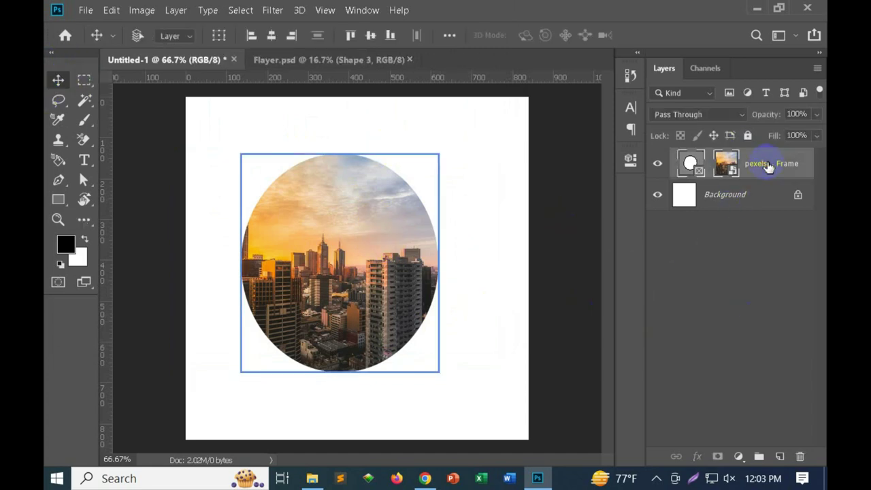
left_click(762, 259)
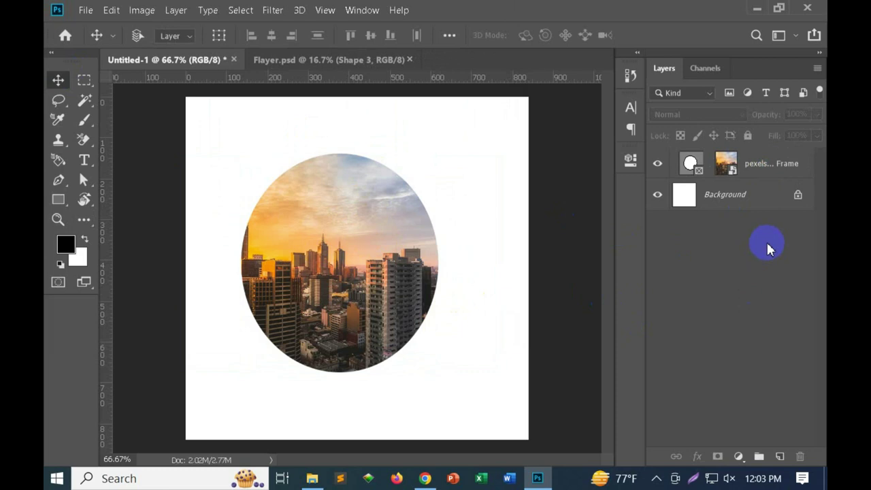
left_click(782, 169)
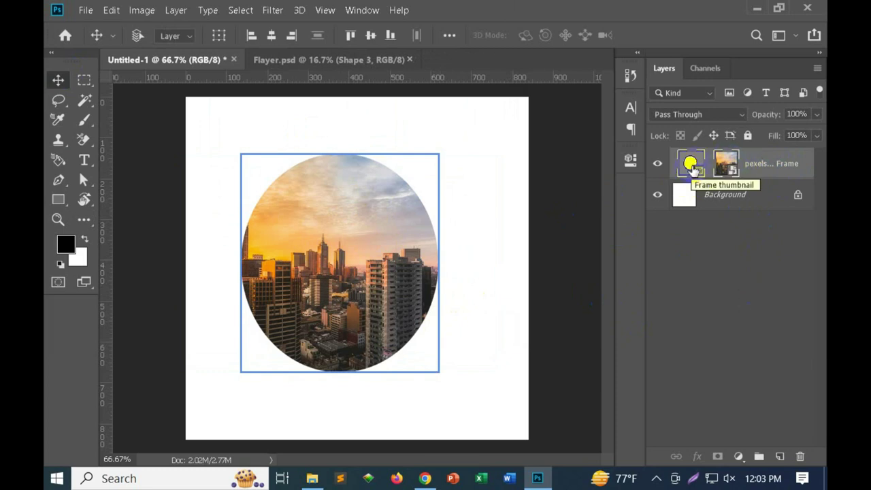
Stretch the circular frame wider and slightly shorter
left_click(690, 163)
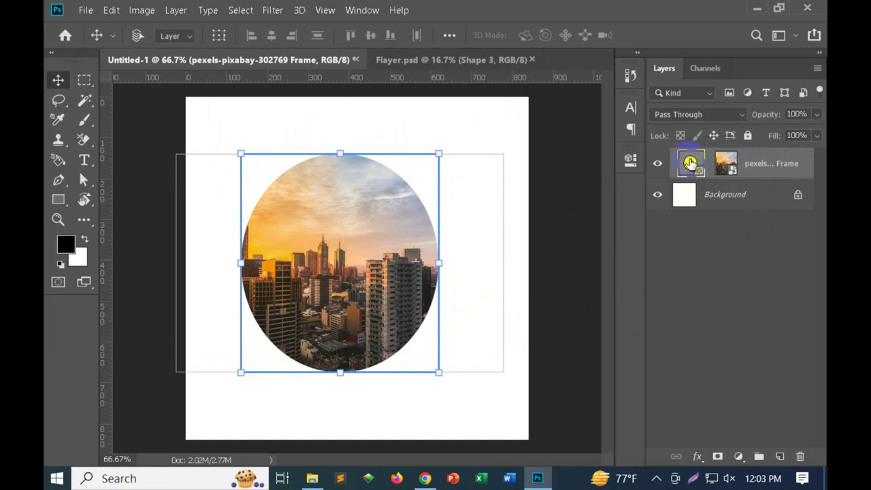
left_click_drag(437, 372, 366, 263)
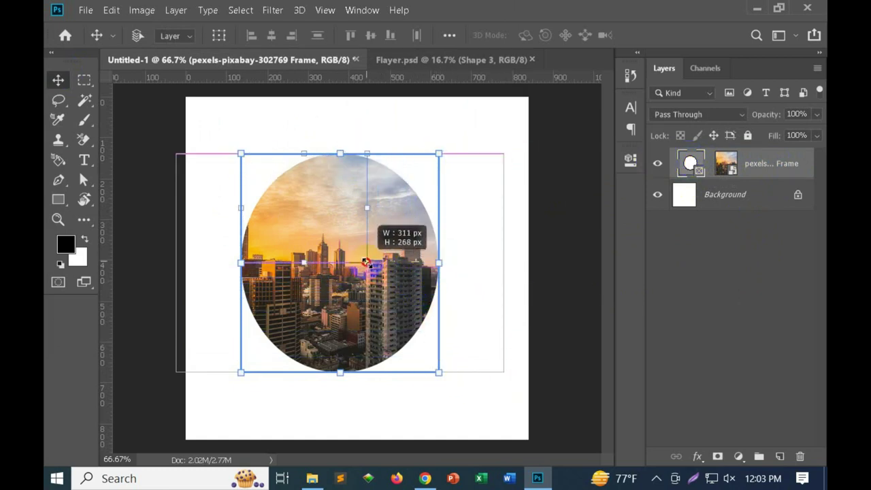
mouse_move(366, 263)
left_mouse_down()
mouse_move(441, 397)
mouse_move(463, 365)
left_mouse_up()
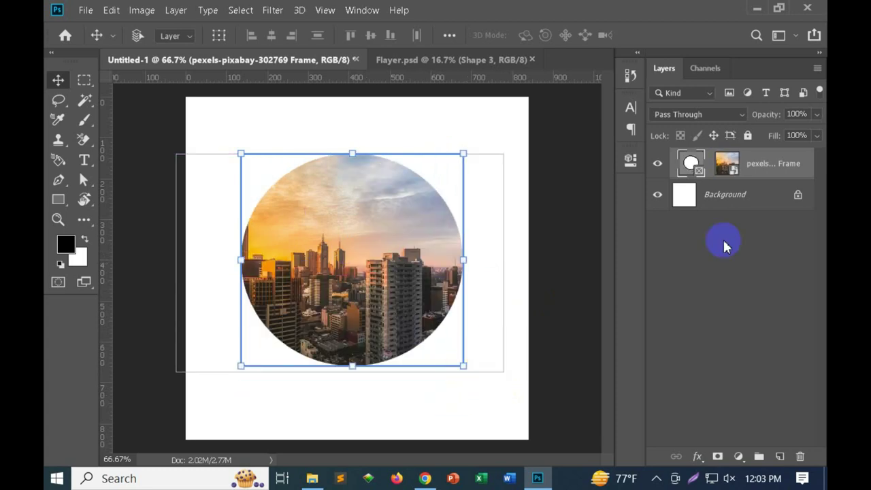
Rescale and reposition the photo inside the circle, then delete the whole frame layer
left_click(727, 165)
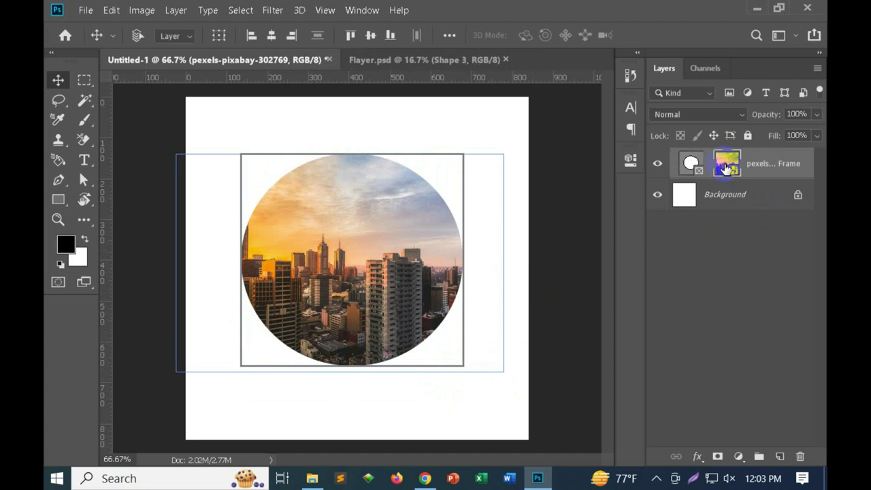
key("ctrl+t")
mouse_move(504, 372)
left_mouse_down()
mouse_move(349, 291)
mouse_move(400, 302)
left_mouse_up()
mouse_move(346, 245)
left_mouse_down()
mouse_move(362, 287)
mouse_move(328, 225)
left_mouse_up()
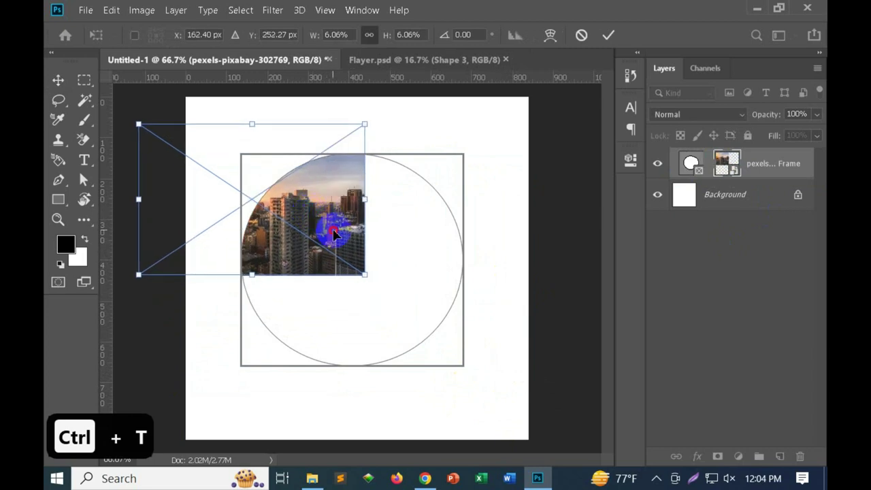
double_click(334, 235)
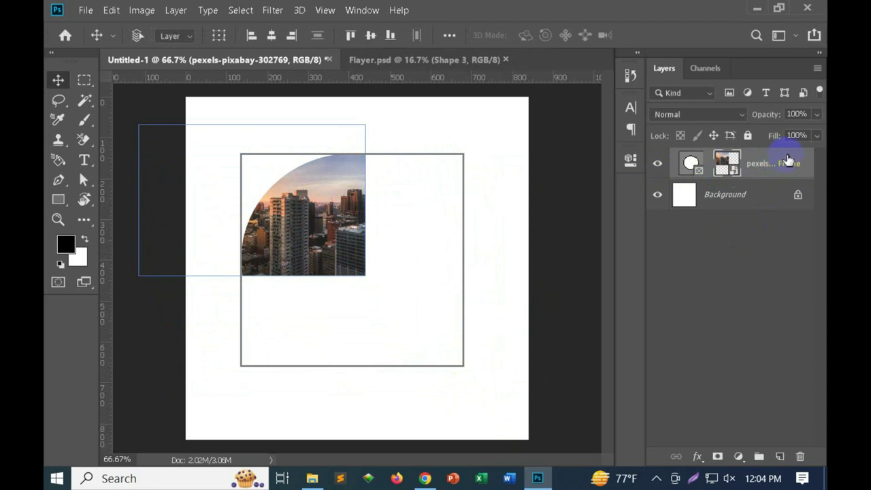
left_click(773, 172)
key("Delete")
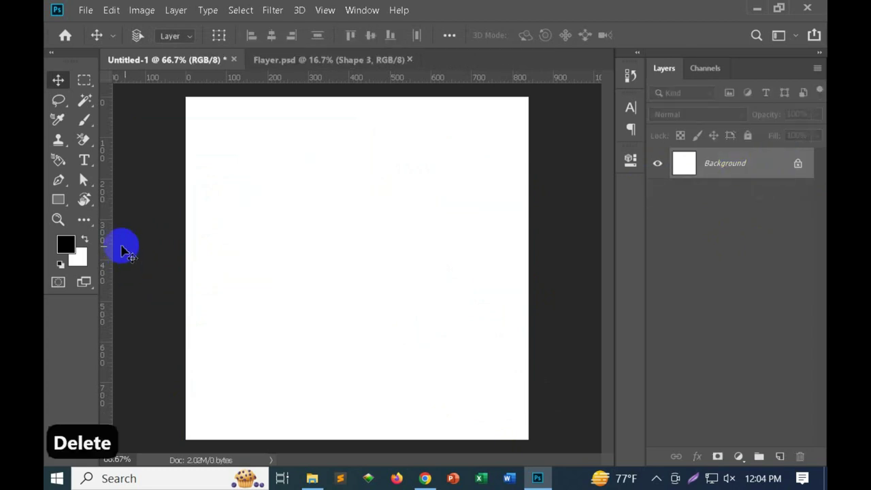
Choose the snail custom shape and draw it across the canvas centre
left_click(58, 200)
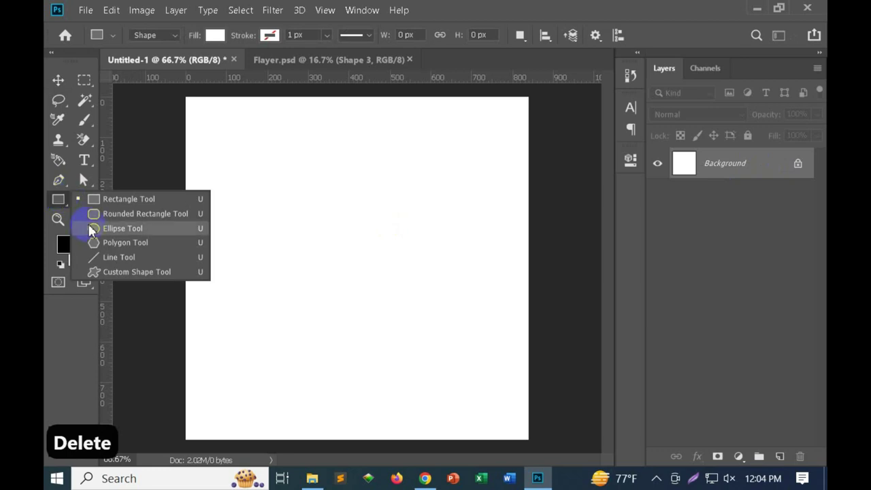
left_click(443, 6)
key("k")
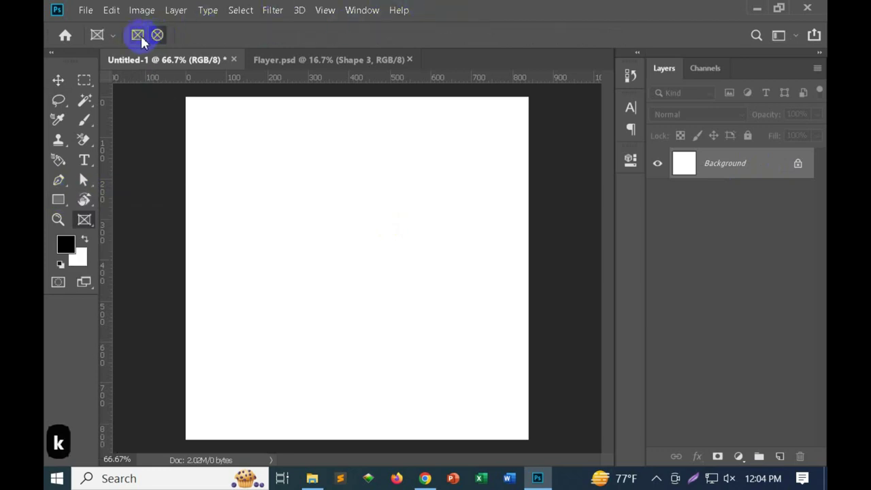
left_click(58, 80)
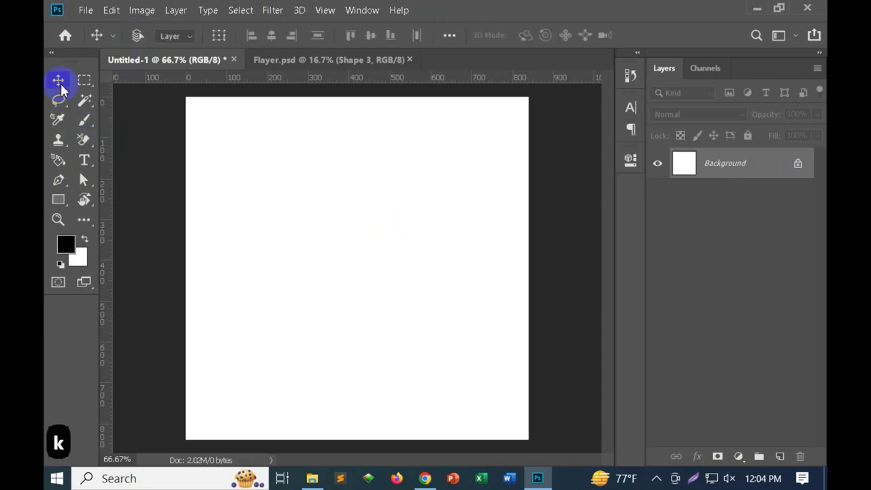
mouse_move(58, 198)
left_mouse_down()
mouse_move(124, 230)
mouse_move(123, 272)
left_mouse_up()
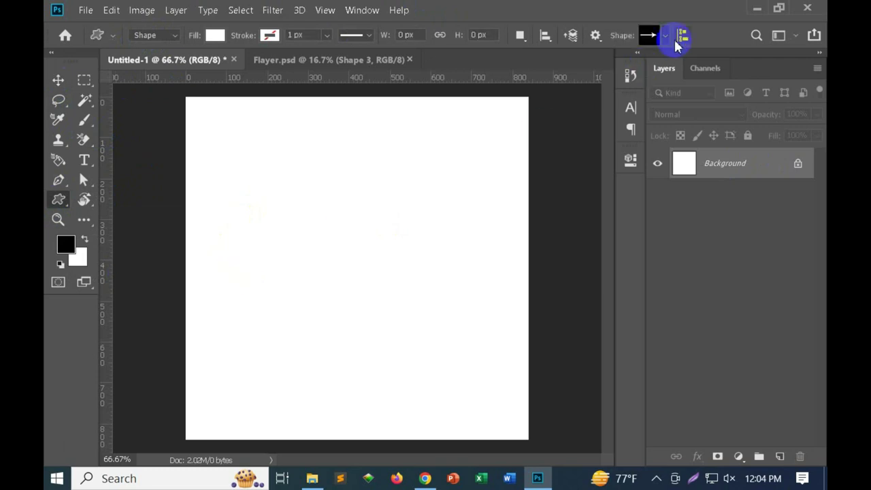
left_click(666, 36)
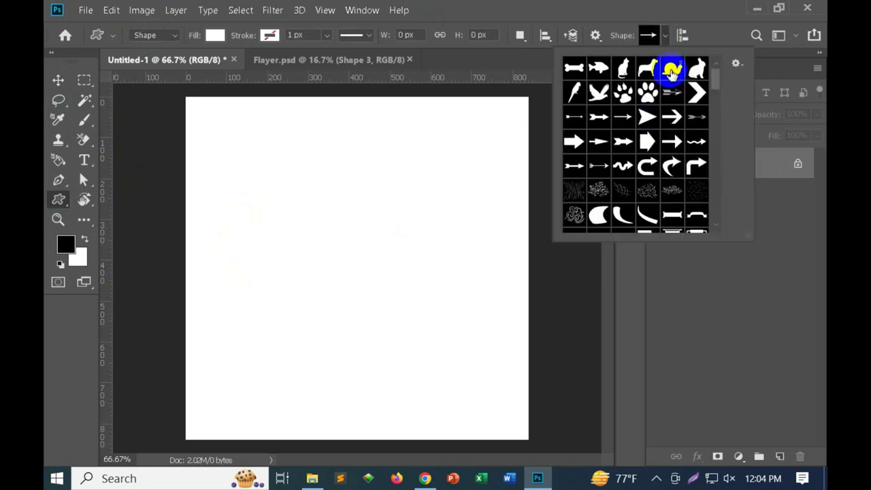
left_click(673, 70)
left_click(245, 200)
left_click_drag(243, 188, 463, 350)
Fill the snail shape with bright red and nudge it slightly right and down
left_click(58, 80)
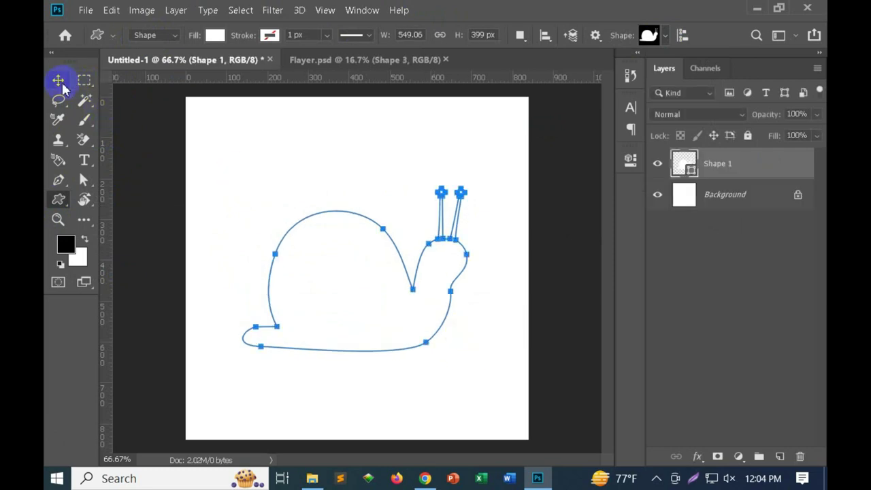
key("i")
double_click(691, 173)
left_click(529, 152)
left_click(706, 134)
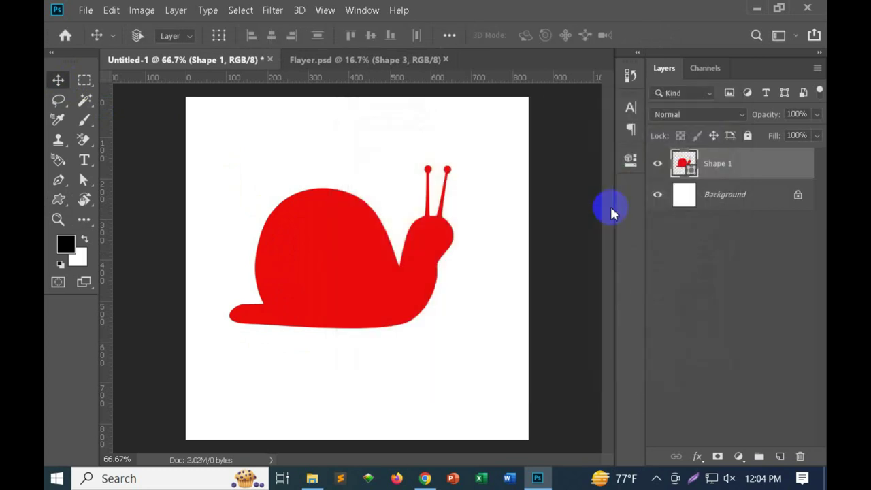
left_click_drag(336, 271, 345, 282)
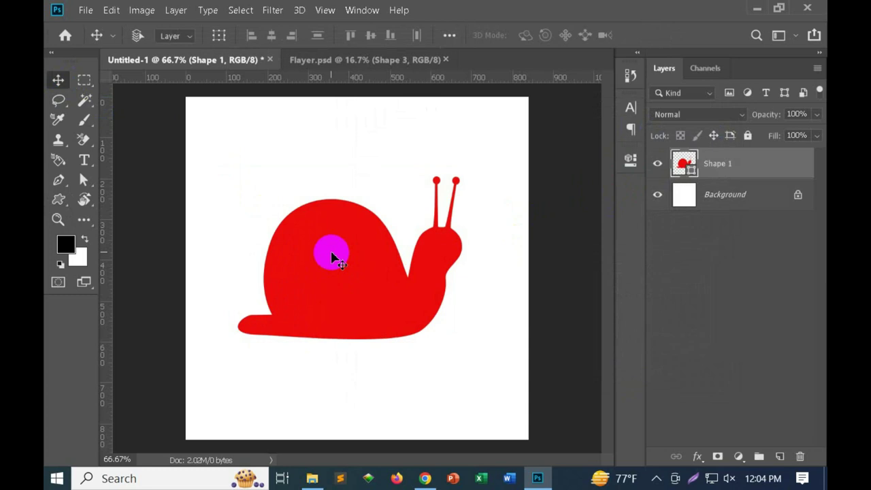
Convert the snail shape into a frame with Layer > New > Convert to Frame
left_click(173, 9)
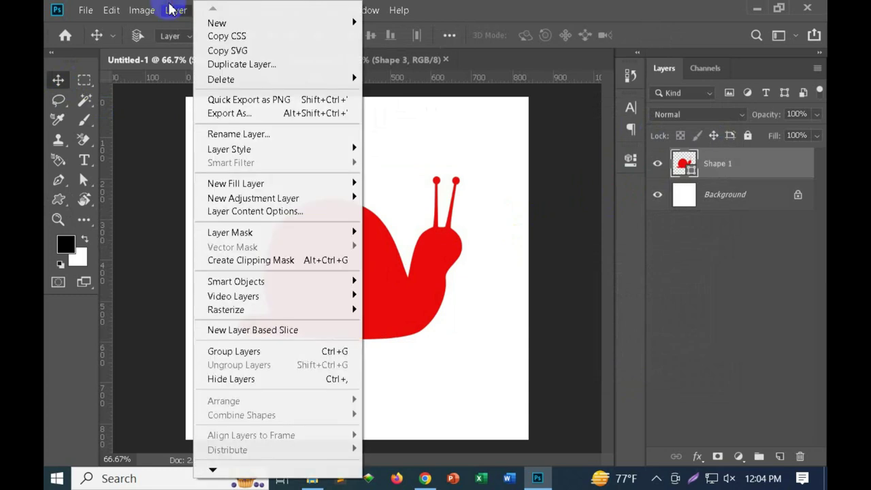
mouse_move(218, 22)
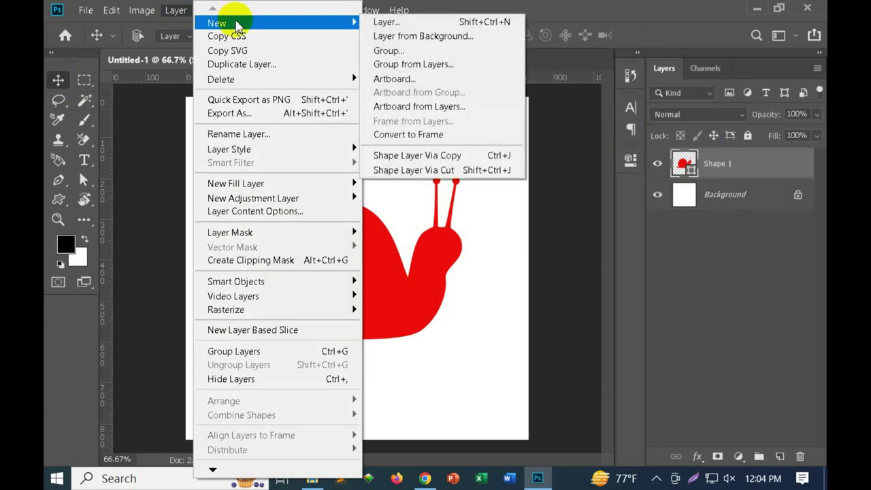
left_click(426, 136)
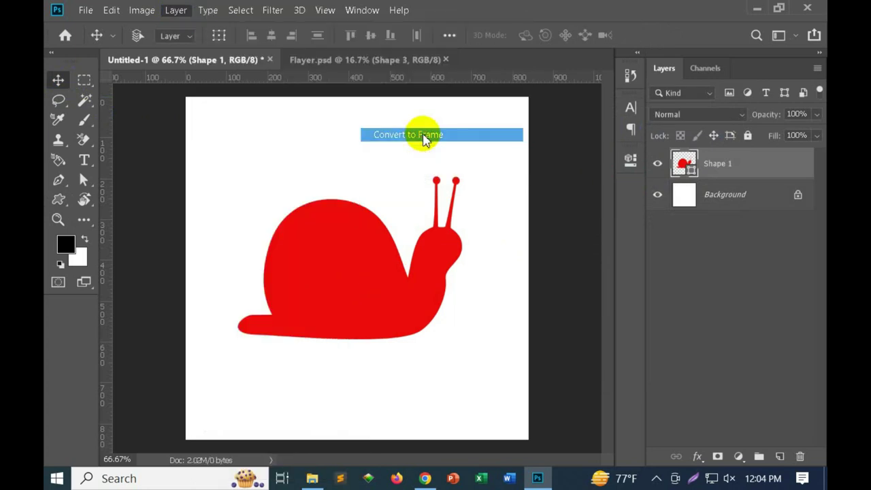
left_click(536, 142)
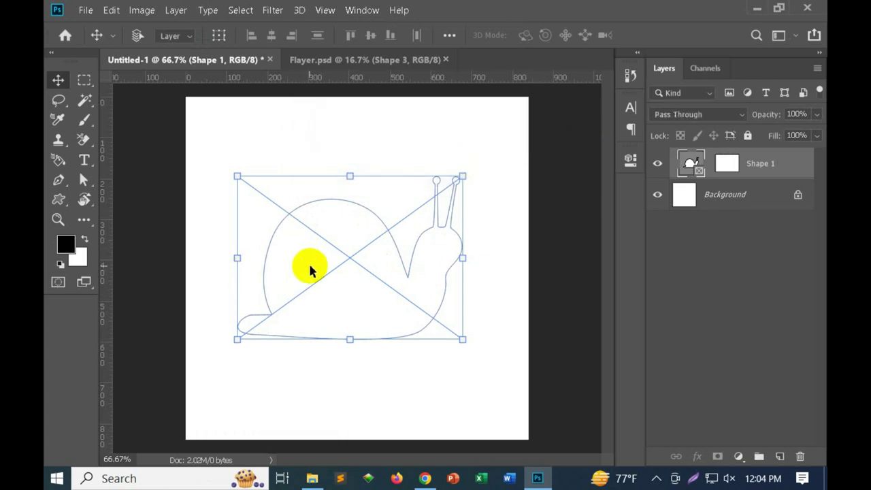
Place the city photo embedded into the snail frame and select the frame layer
left_click(80, 8)
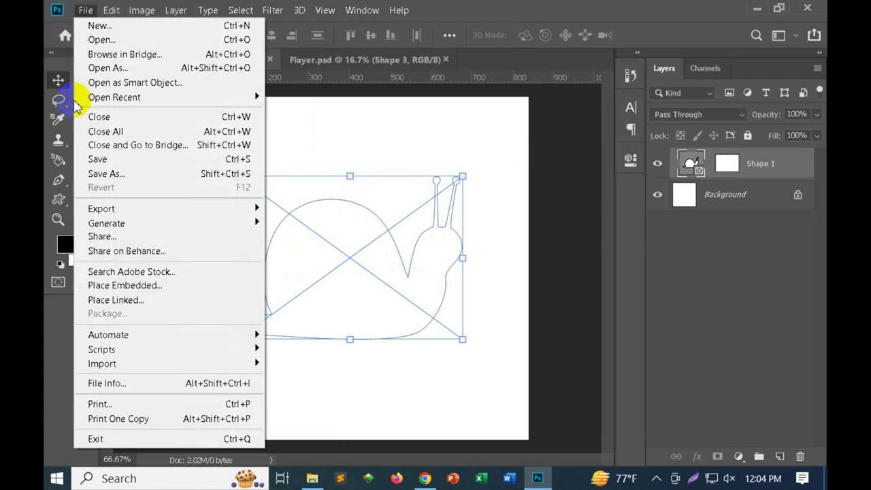
left_click(126, 287)
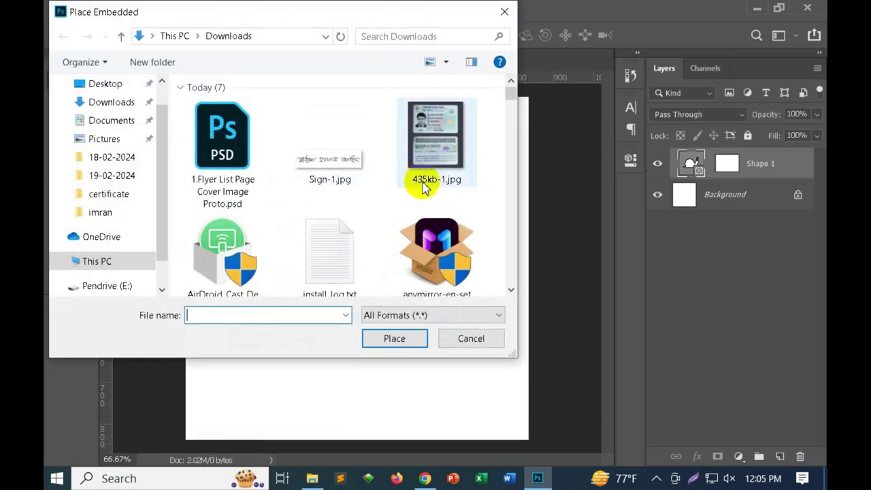
double_click(431, 206)
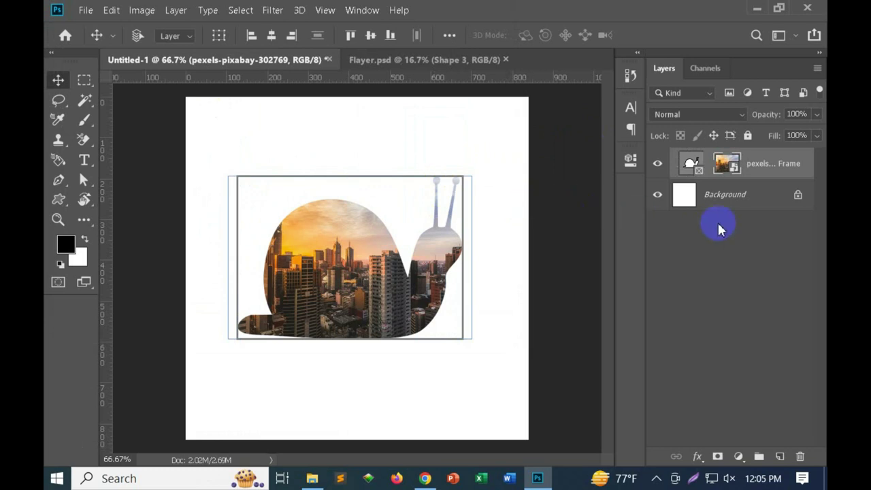
left_click(774, 163)
Delete the snail frame, then choose the flower in the Custom Shape picker
key("Delete")
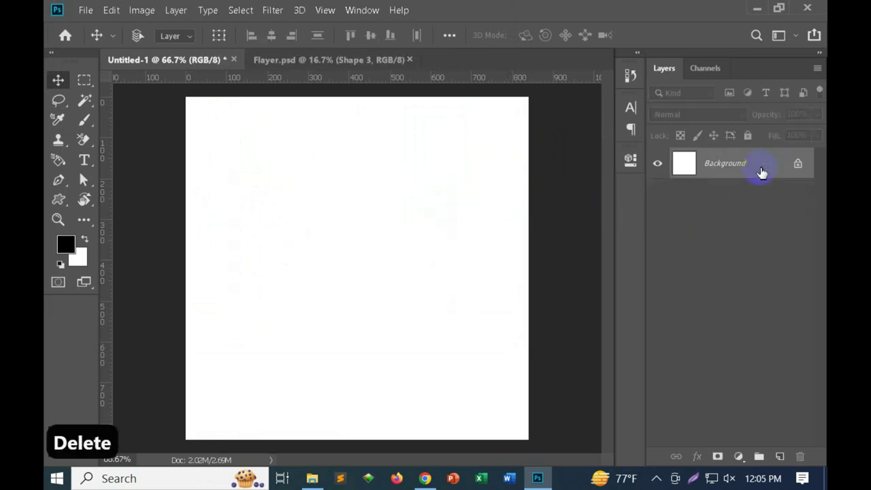
left_click(58, 200)
left_click(664, 35)
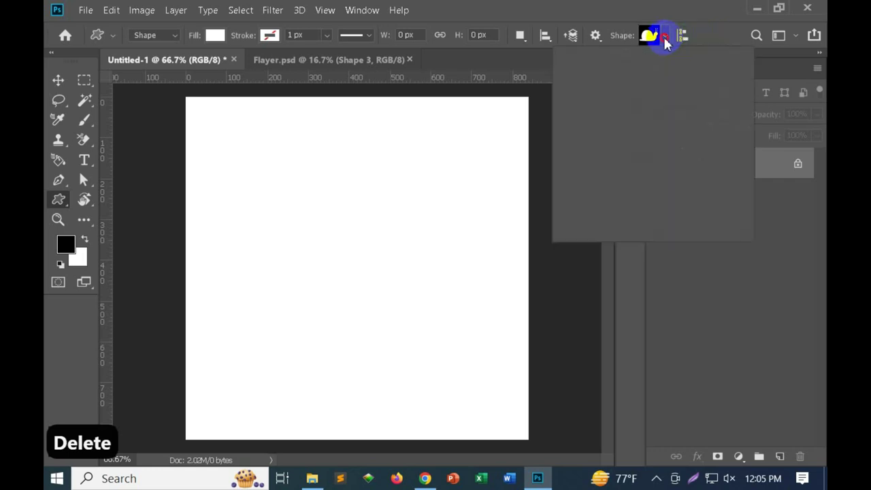
scroll(615, 194, "down", 3)
scroll(628, 181, "down", 3)
scroll(632, 184, "down", 3)
scroll(626, 177, "down", 3)
scroll(632, 187, "up", 1)
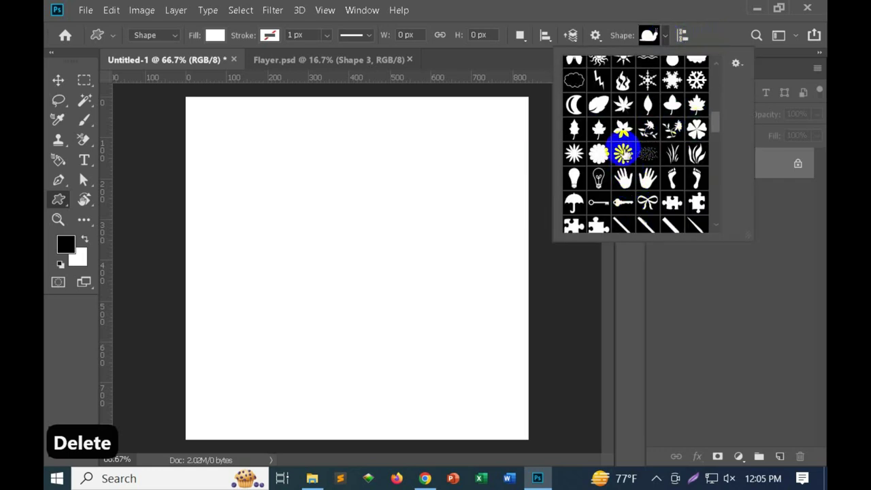
left_click(624, 155)
Draw a large flower across the canvas centre and give it a magenta fill
mouse_move(249, 165)
left_mouse_down()
mouse_move(404, 312)
mouse_move(461, 387)
left_mouse_up()
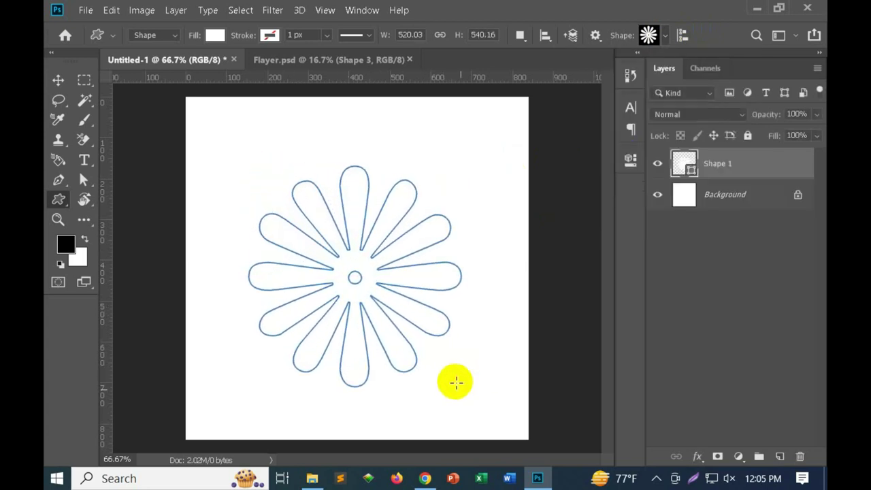
left_click(213, 36)
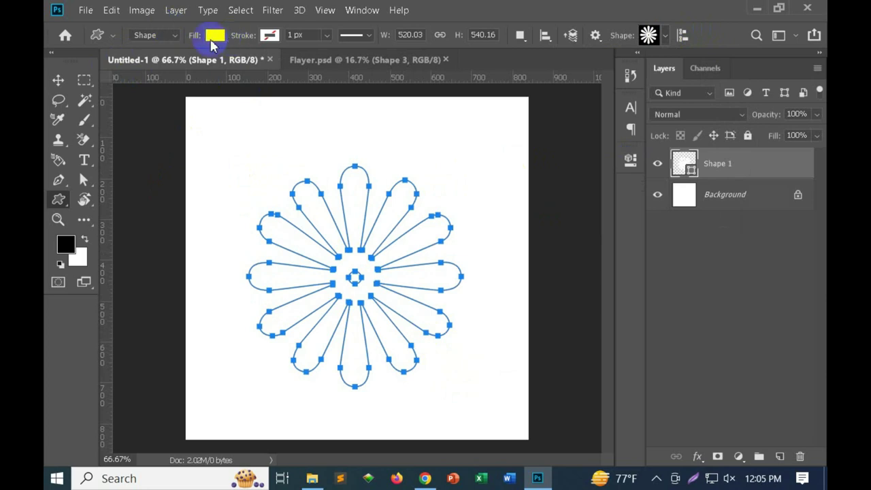
left_click(266, 147)
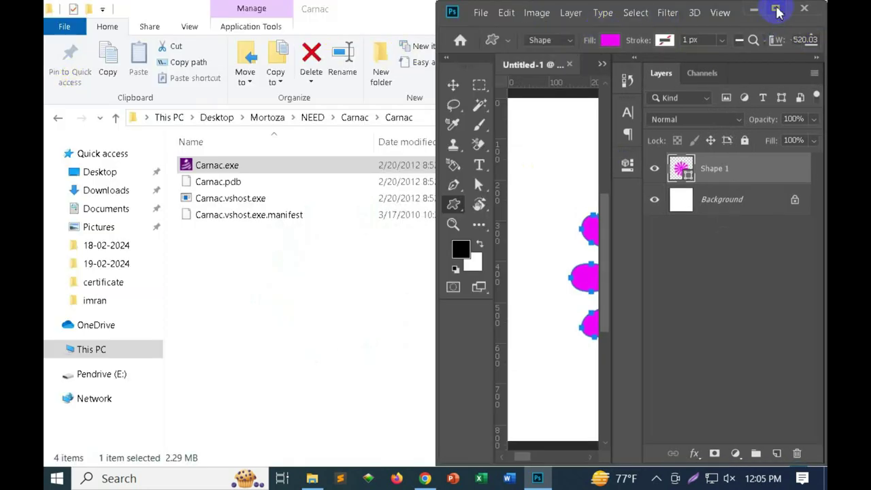
left_click(776, 8)
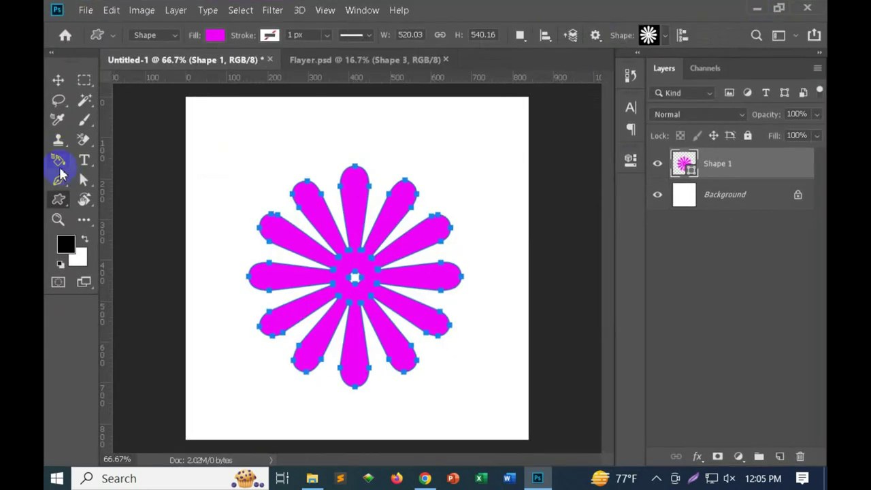
left_click(57, 80)
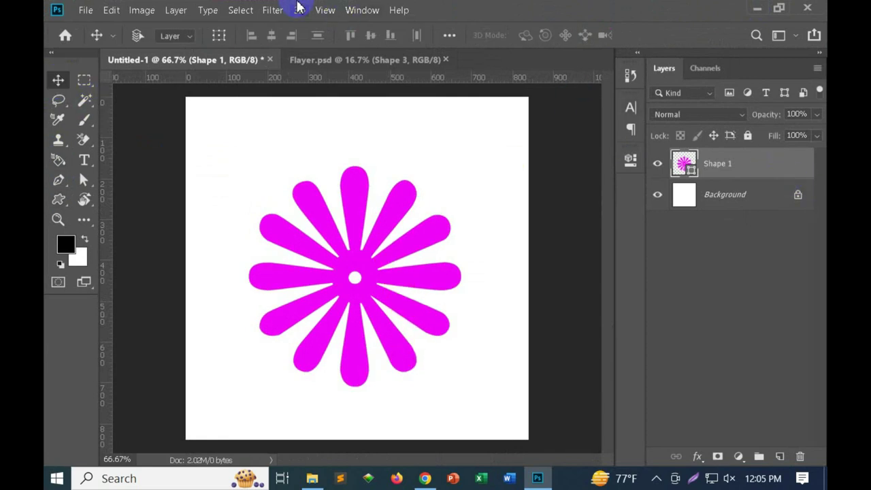
Convert the magenta flower shape into a frame
left_click(175, 10)
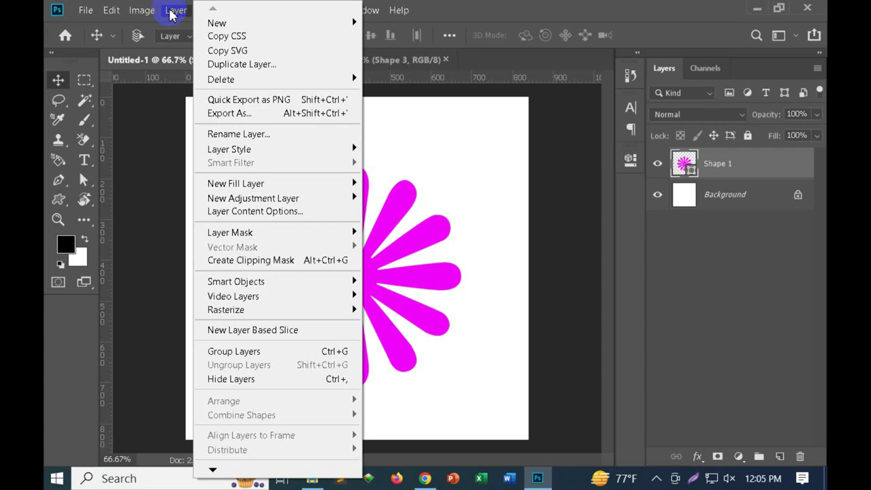
mouse_move(217, 22)
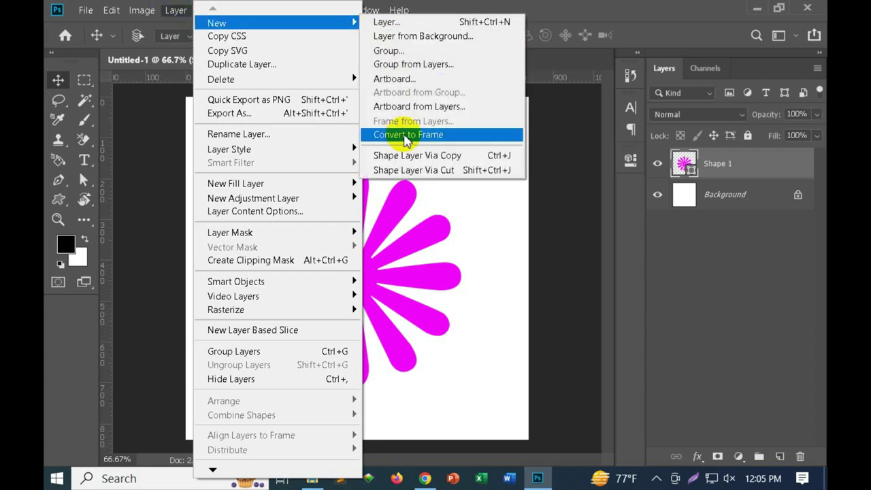
left_click(407, 134)
left_click(524, 143)
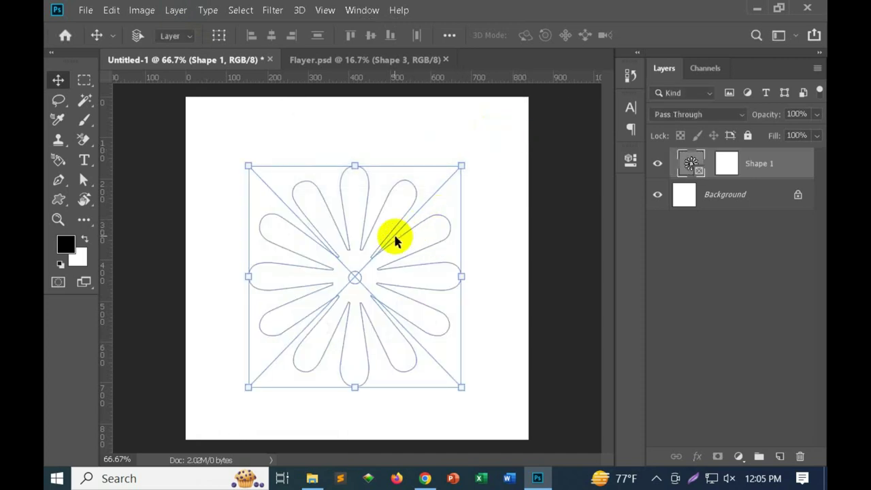
Place the pexels city photo into the flower frame, then undo the placement
left_click(85, 9)
left_click(126, 287)
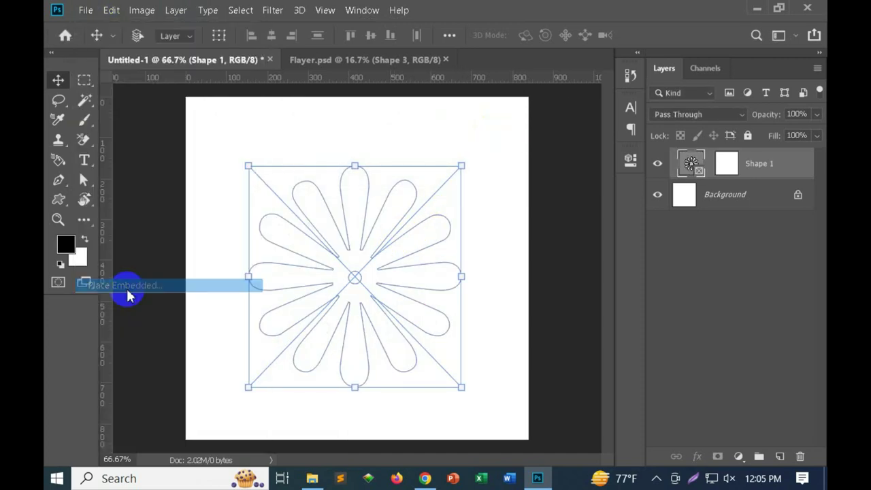
scroll(467, 194, "down", 3)
scroll(467, 196, "down", 5)
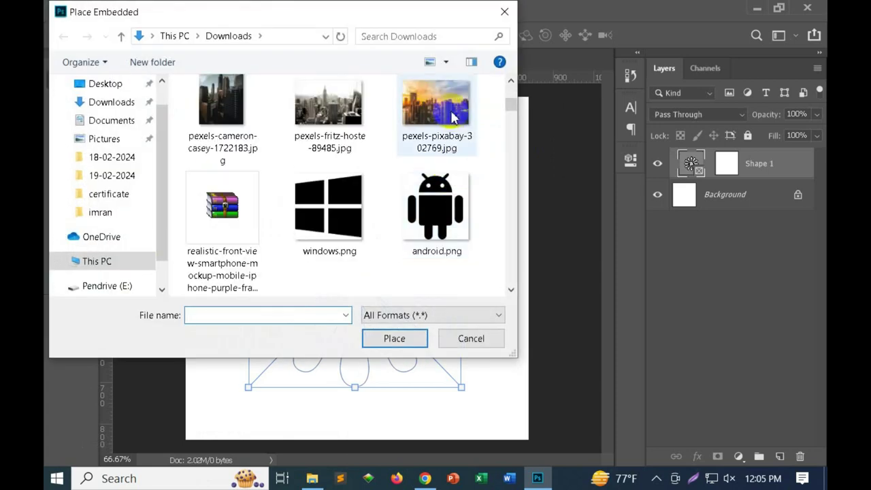
double_click(444, 110)
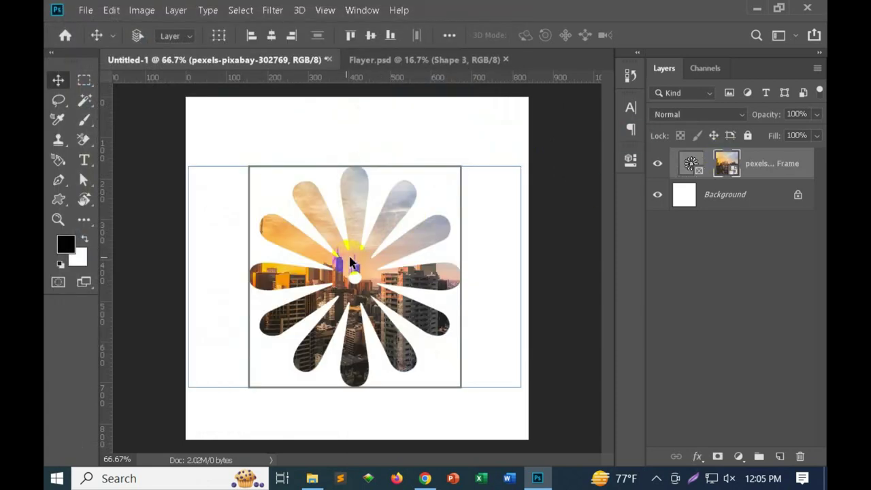
left_click(303, 359)
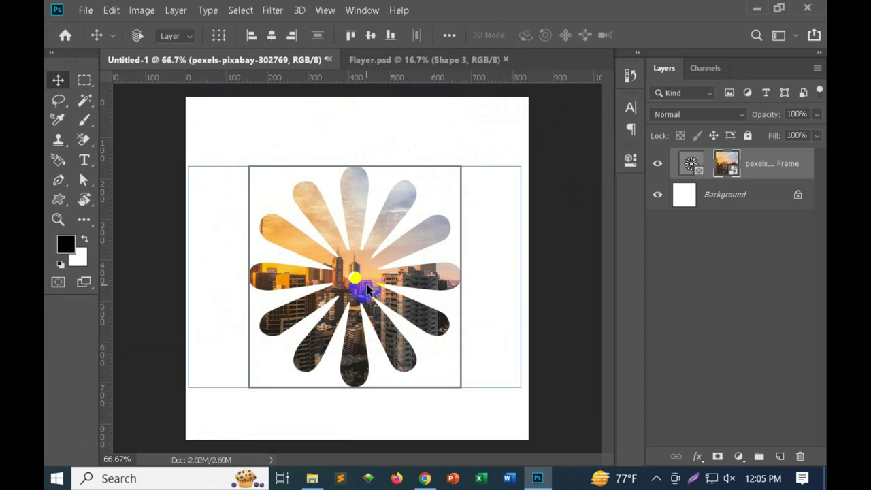
key("ctrl+z")
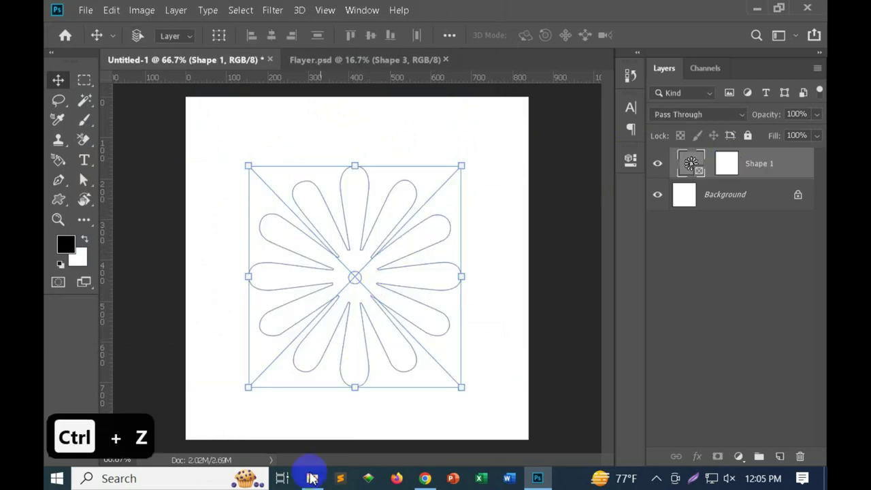
Drag pexels-pixabay-302769.jpg from the Downloads folder into the Photoshop flower frame
left_click(312, 479)
left_click(102, 191)
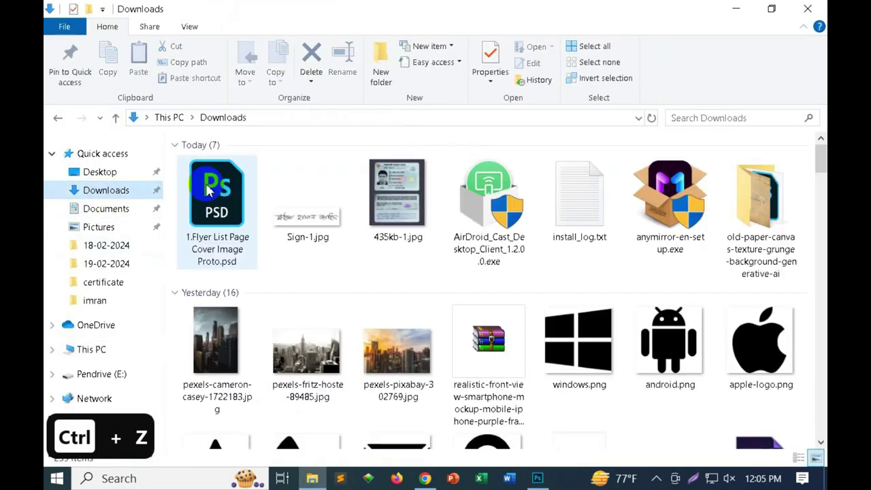
scroll(472, 246, "down", 2)
mouse_move(398, 258)
left_mouse_down()
mouse_move(541, 482)
mouse_move(380, 283)
left_mouse_up()
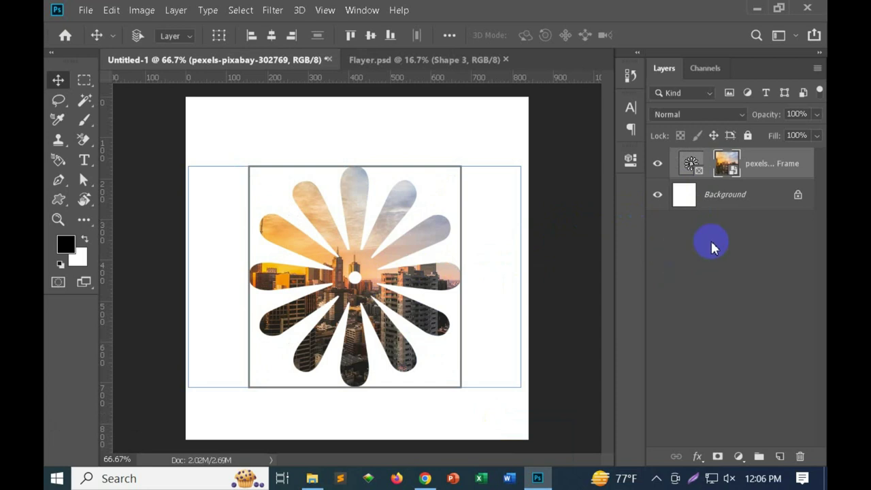
Delete the framed city photo and select the Custom Shape tool
key("Delete")
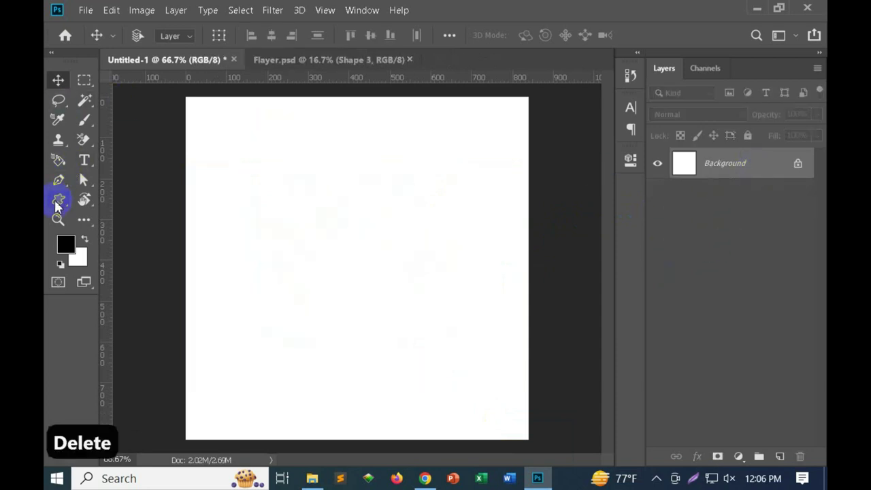
left_click(58, 201)
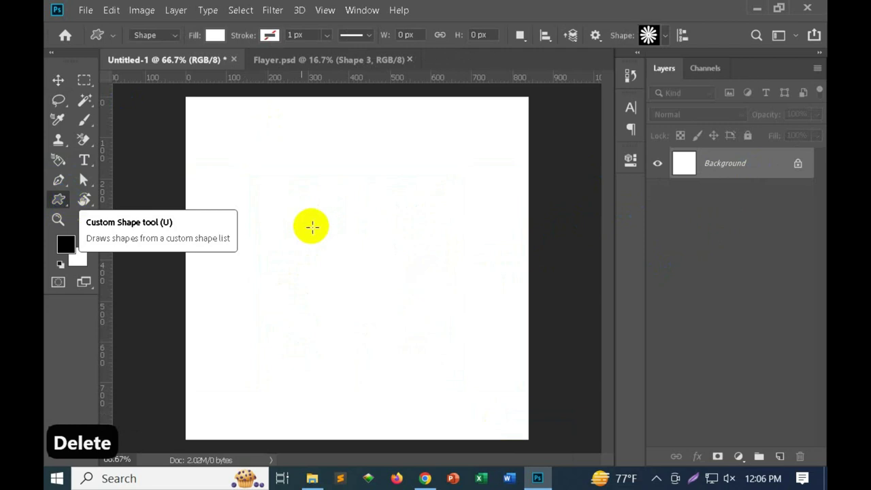
key("u")
right_click(57, 200)
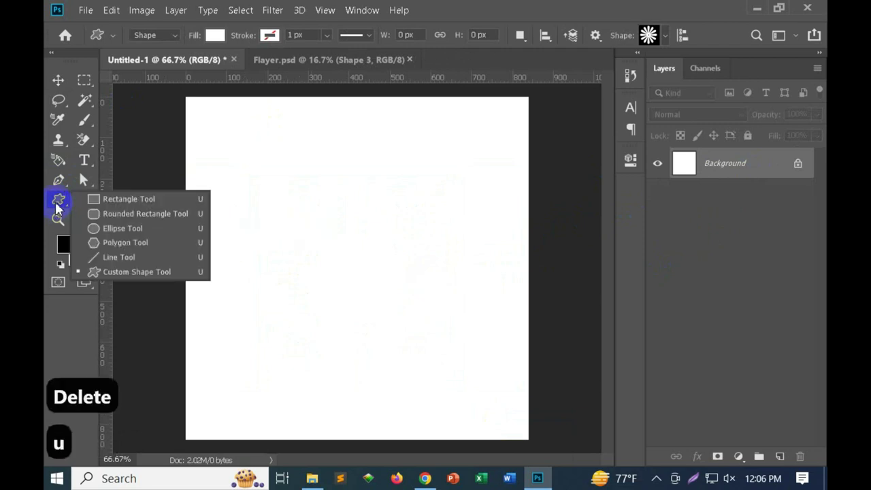
left_click(109, 199)
right_click(66, 208)
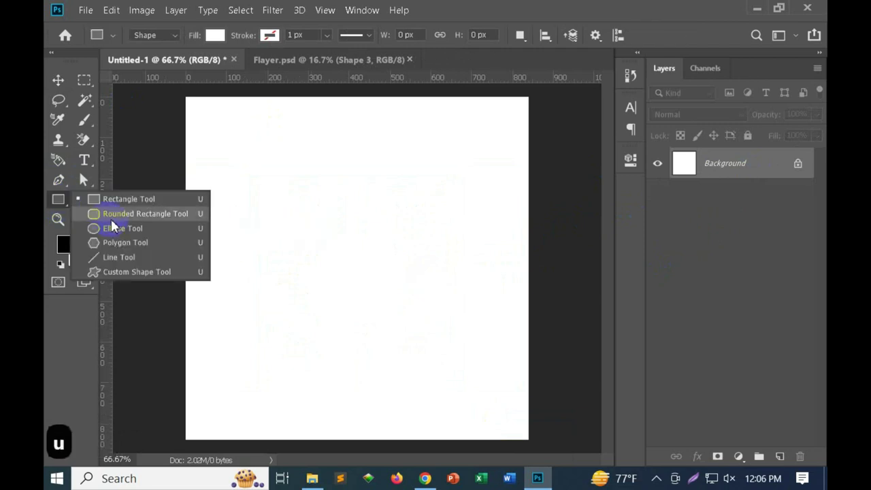
left_click(109, 272)
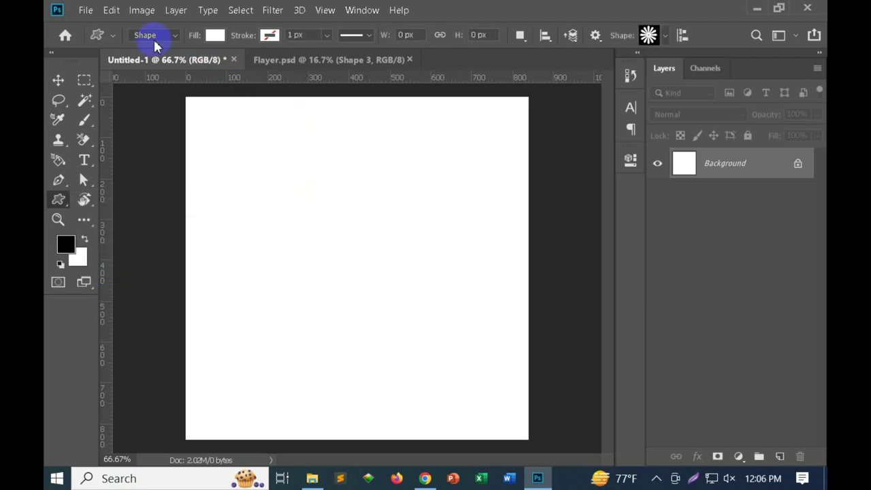
Choose the flower shape and set its fill to magenta
left_click(667, 38)
scroll(652, 126, "up", 1)
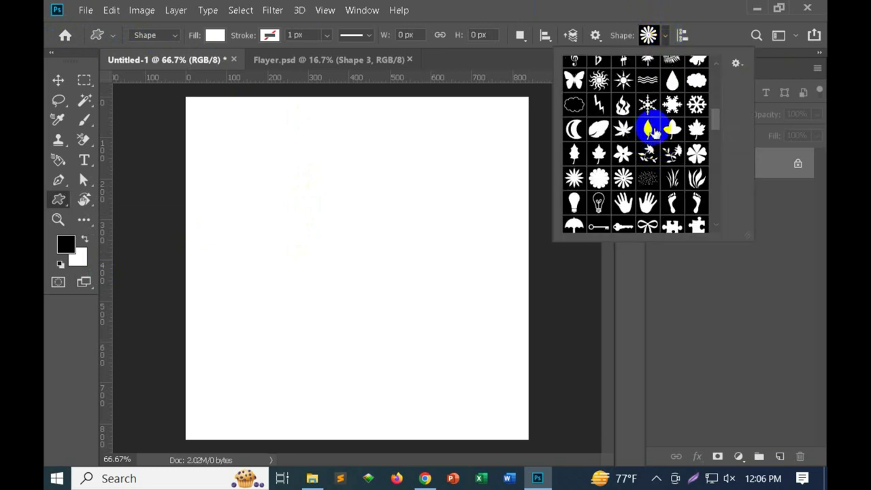
left_click(695, 155)
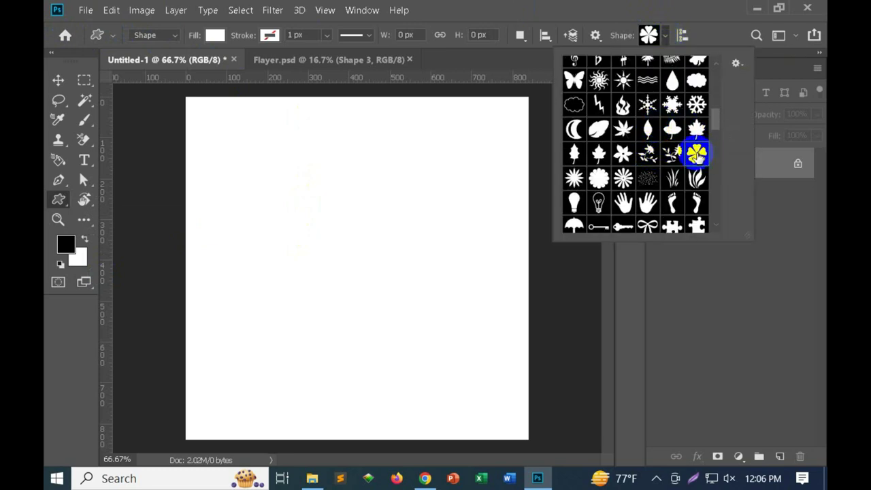
left_click(494, 10)
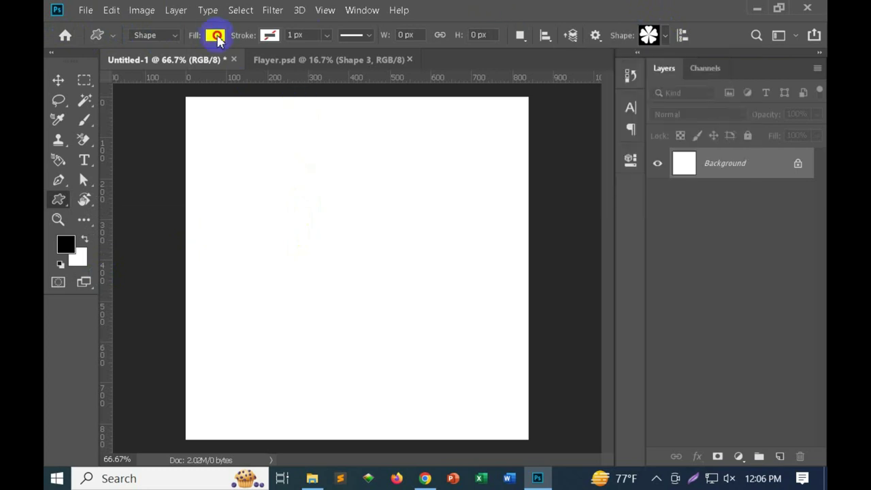
left_click(214, 35)
left_click(268, 144)
left_click(461, 8)
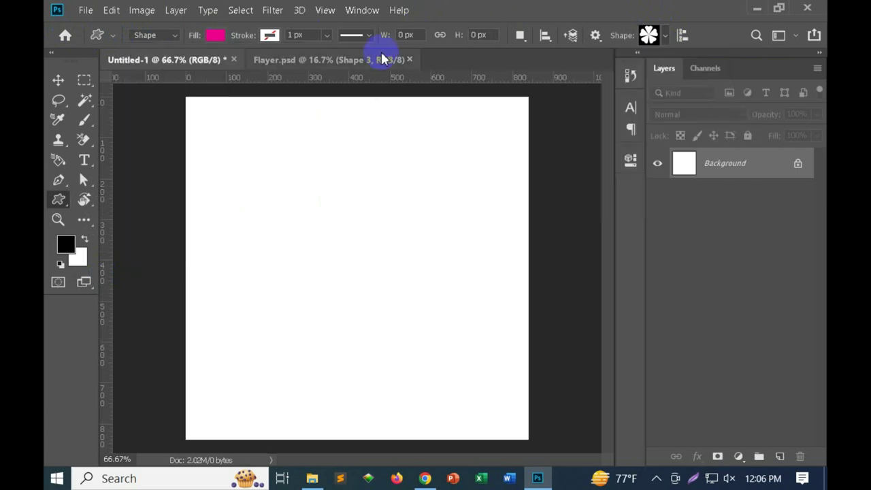
Draw a large magenta flower across the canvas centre as Shape 1
mouse_move(217, 142)
left_mouse_down()
mouse_move(245, 182)
mouse_move(478, 404)
left_mouse_up()
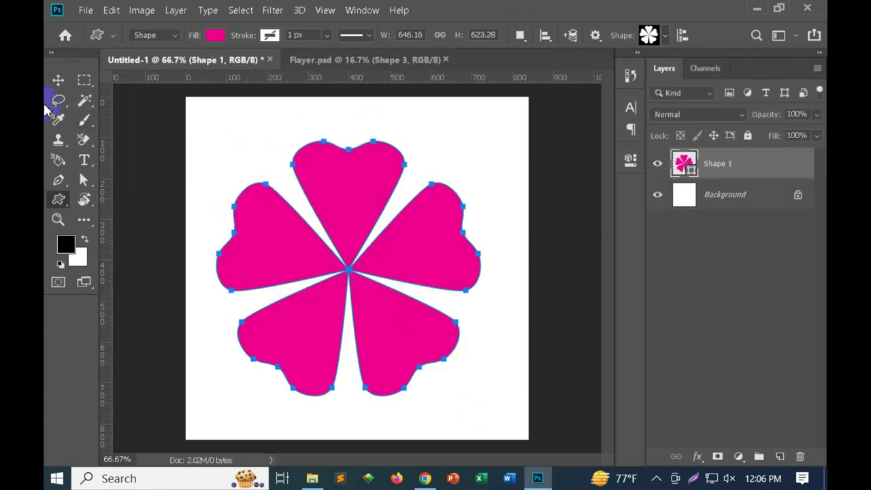
left_click(58, 81)
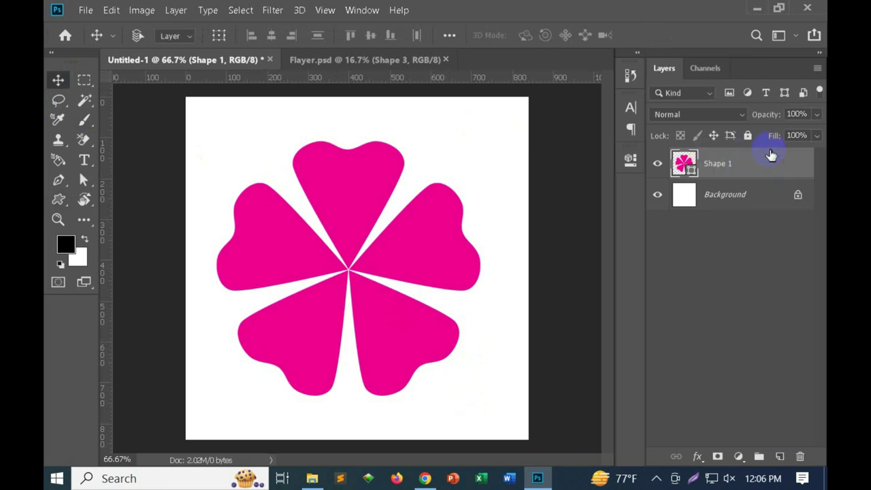
left_click(175, 15)
mouse_move(224, 23)
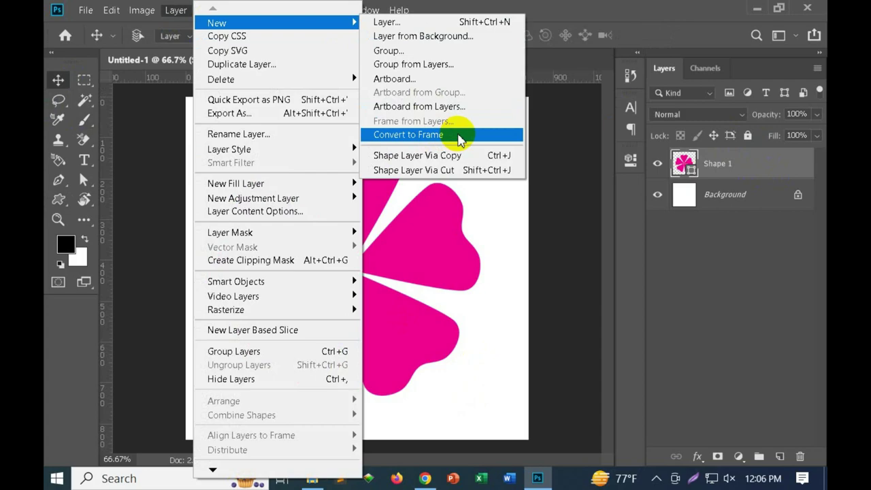
Capture the Photoshop screen with Lightshot and annotate it with red lines and an arrow
key("Print")
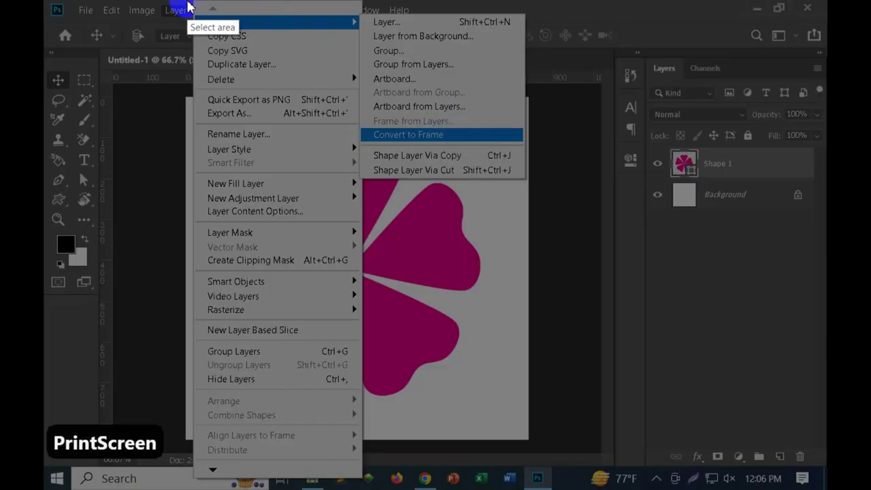
mouse_move(158, 6)
left_mouse_down()
mouse_move(520, 369)
mouse_move(610, 489)
left_mouse_up()
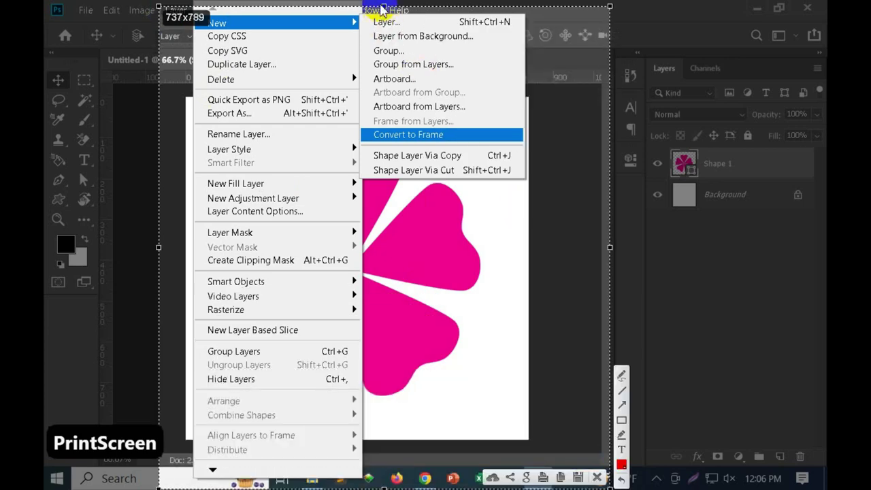
left_click(621, 373)
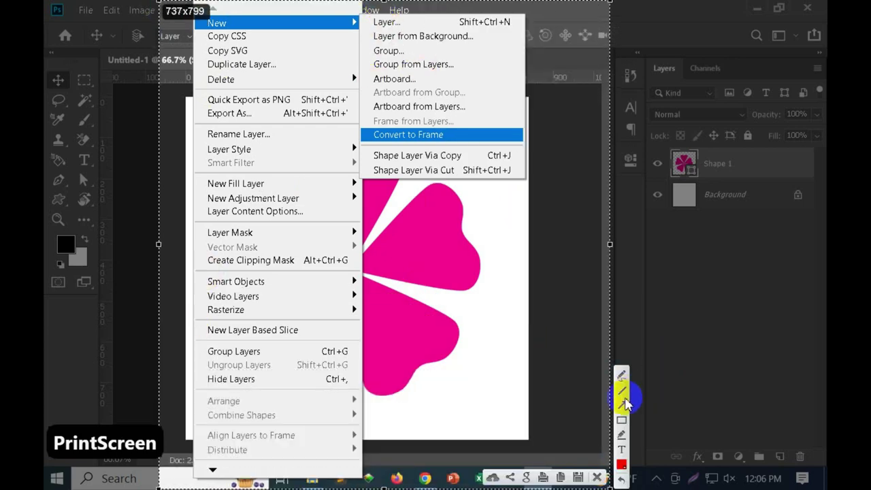
left_click_drag(179, 207, 174, 29)
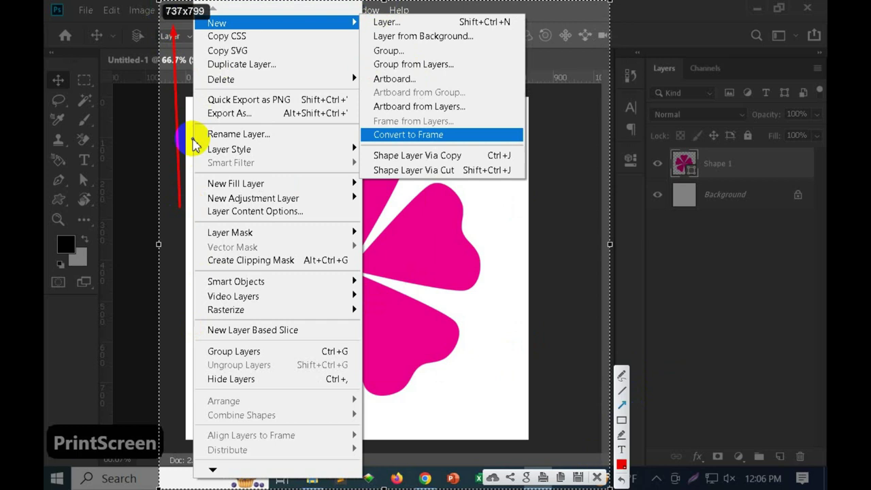
left_click_drag(186, 167, 228, 37)
left_click_drag(243, 301, 359, 141)
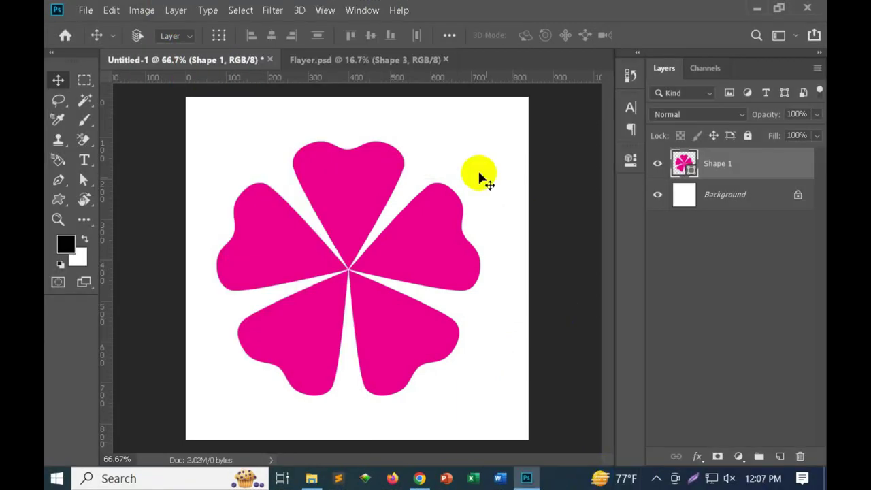
Dismiss the capture and convert the flower shape into a frame named Shape 1
left_click(208, 10)
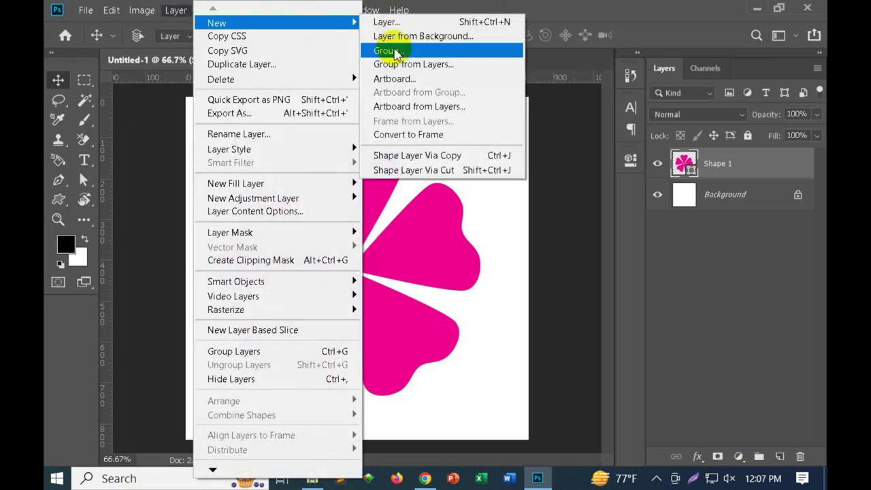
left_click(436, 132)
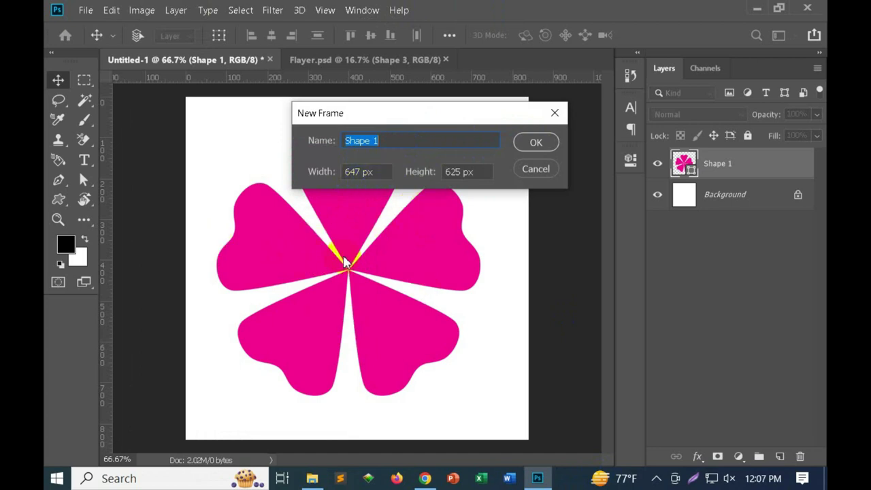
left_click(533, 142)
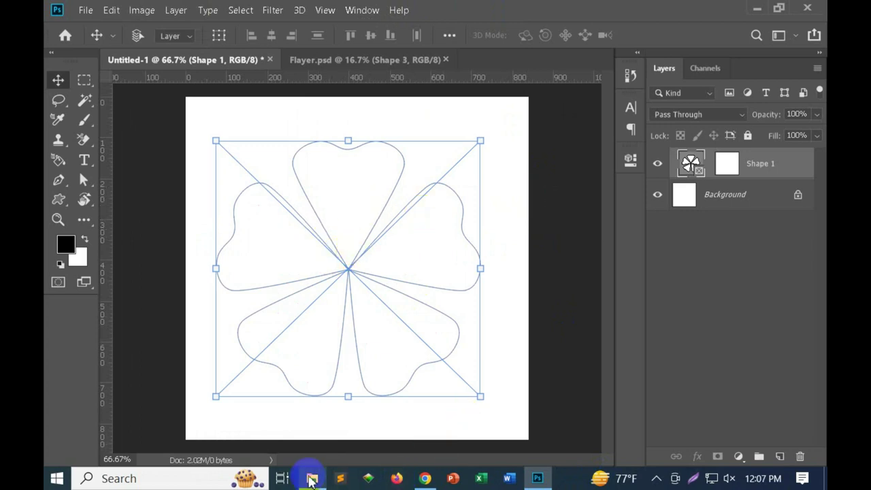
Drag the downloaded city photo from File Explorer into the flower frame
left_click(312, 478)
mouse_move(390, 245)
left_mouse_down()
mouse_move(482, 365)
mouse_move(348, 269)
left_mouse_up()
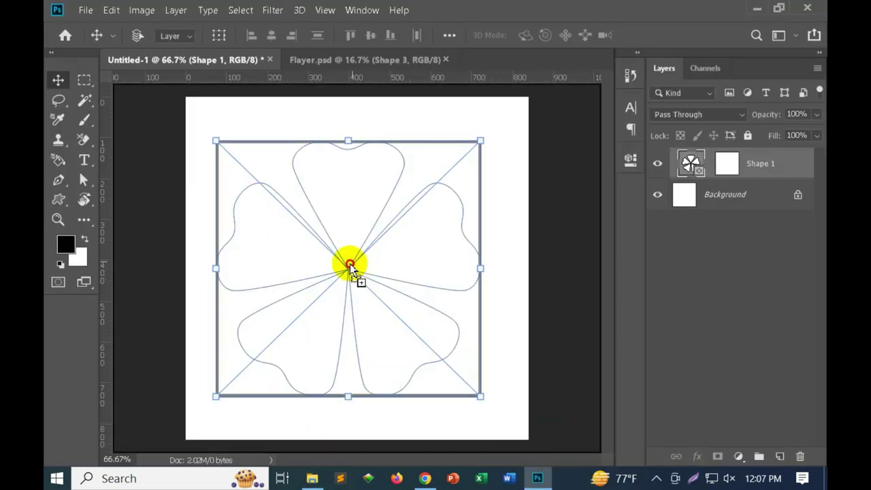
mouse_move(348, 268)
left_mouse_down()
mouse_move(463, 267)
mouse_move(408, 270)
left_mouse_up()
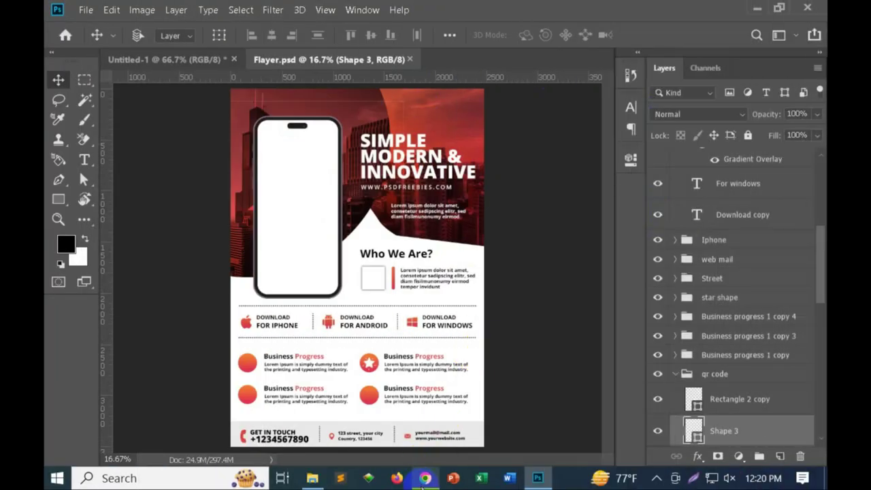
left_click(425, 479)
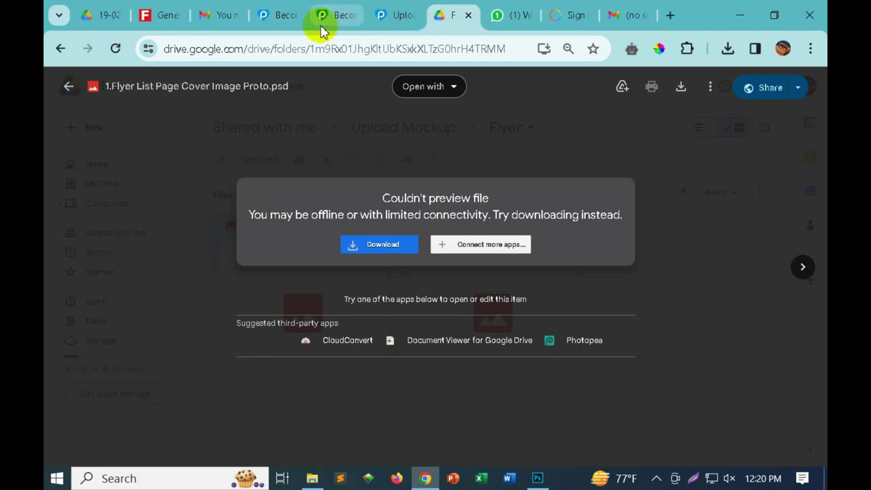
Search Google in Chrome for 'envato element' to reach the Graphic Design Templates page
left_click(387, 15)
scroll(485, 143, "up", 2)
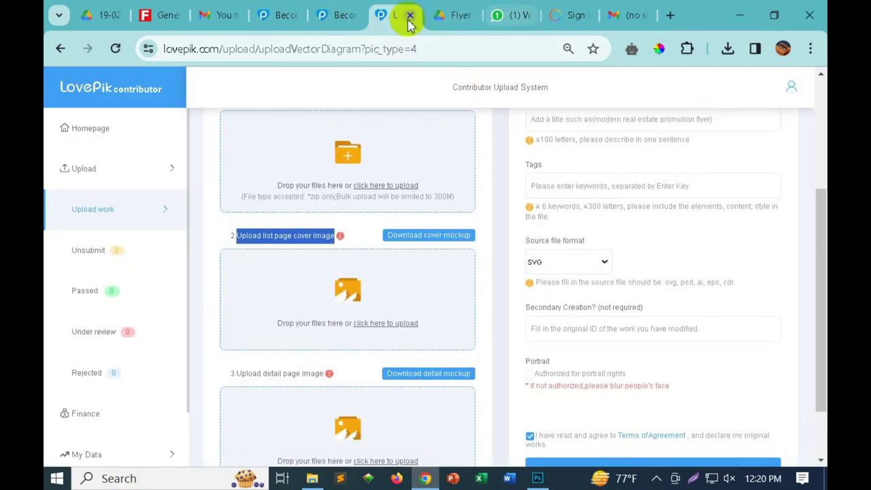
scroll(528, 150, "up", 2)
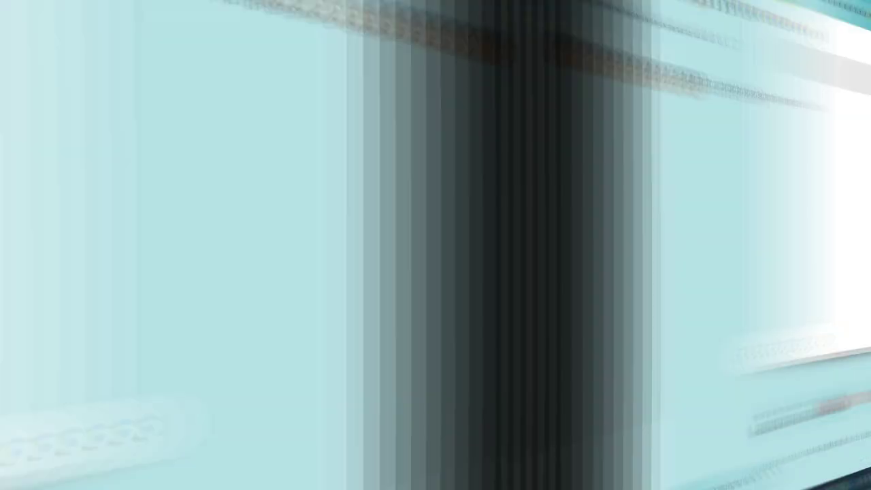
key("Return")
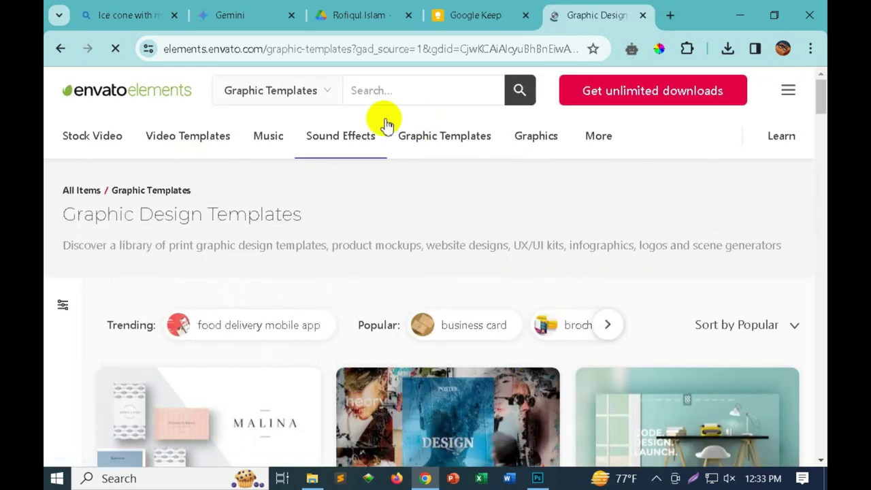
Search Envato Elements for 'flyer' templates and browse the results
left_click(395, 94)
type("yer")
key("Return")
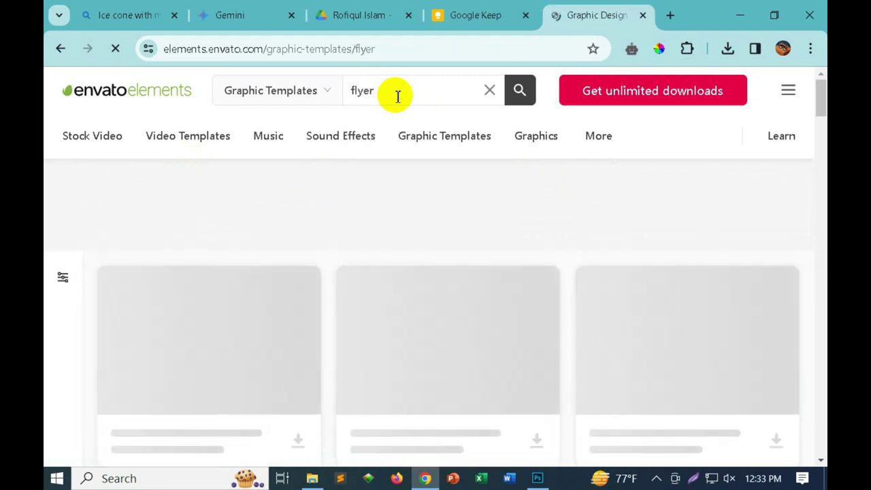
scroll(289, 192, "down", 1)
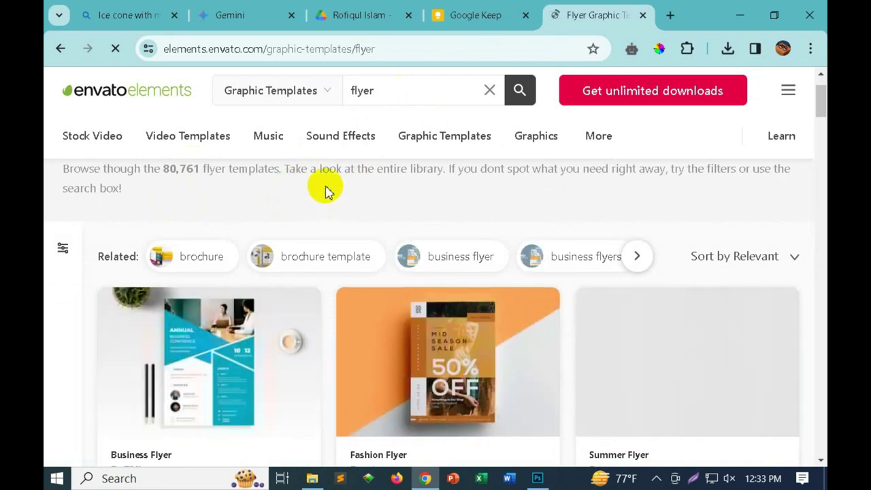
scroll(325, 196, "down", 1)
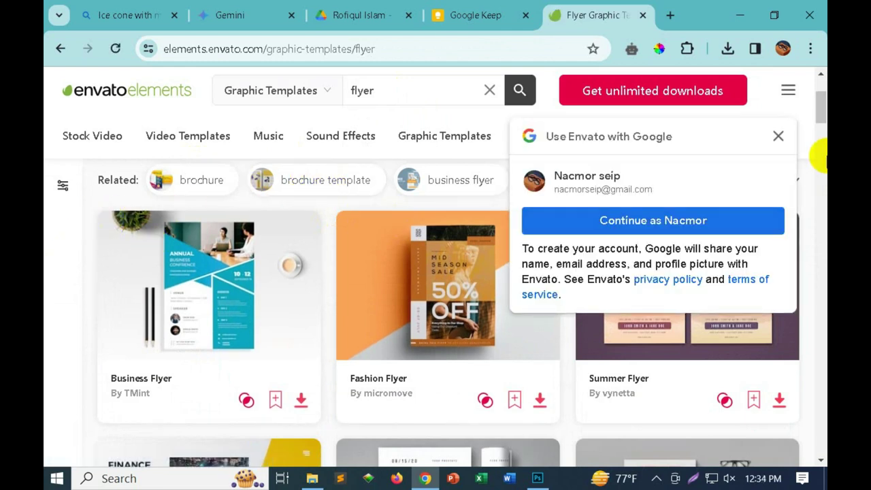
Dismiss the Google sign-in prompt and open the Summer Flyer template
left_click(780, 137)
scroll(822, 190, "down", 1)
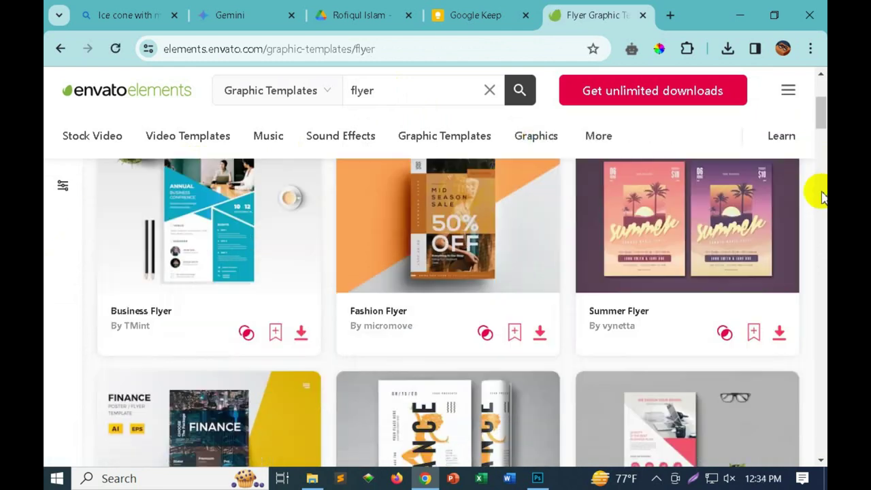
scroll(823, 197, "up", 1)
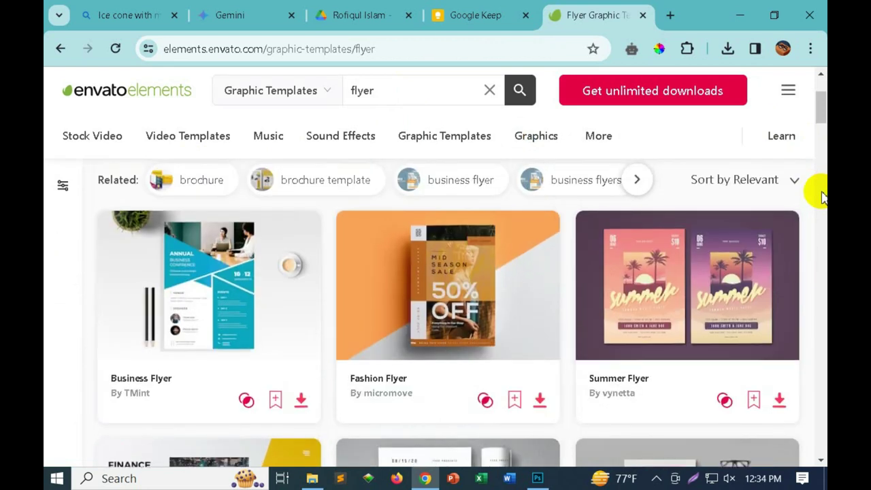
left_click(675, 282)
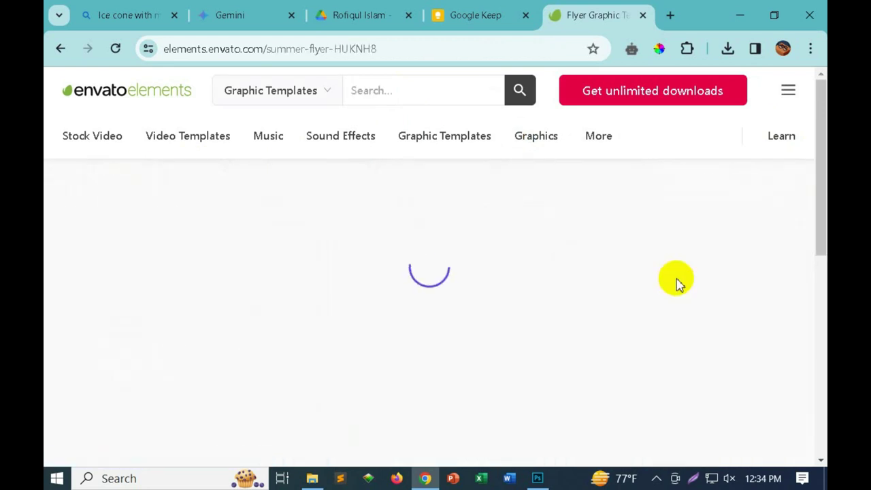
scroll(690, 225, "down", 1)
scroll(690, 224, "down", 1)
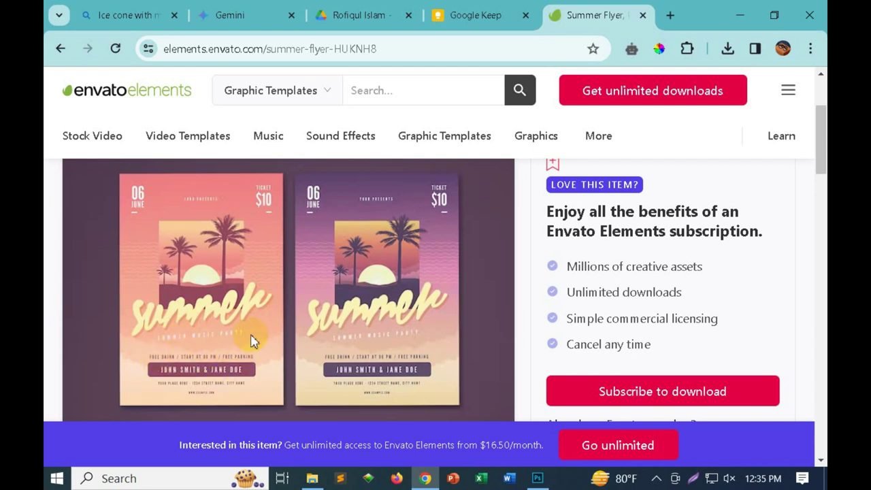
scroll(256, 327, "down", 3)
View the Summer Flyer's large preview, zoom in and out, then close it
left_click(149, 345)
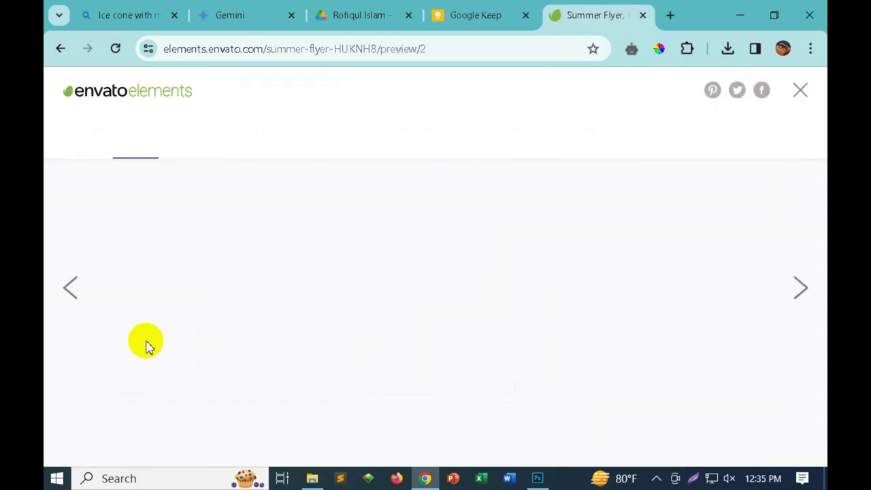
scroll(472, 339, "down", 3)
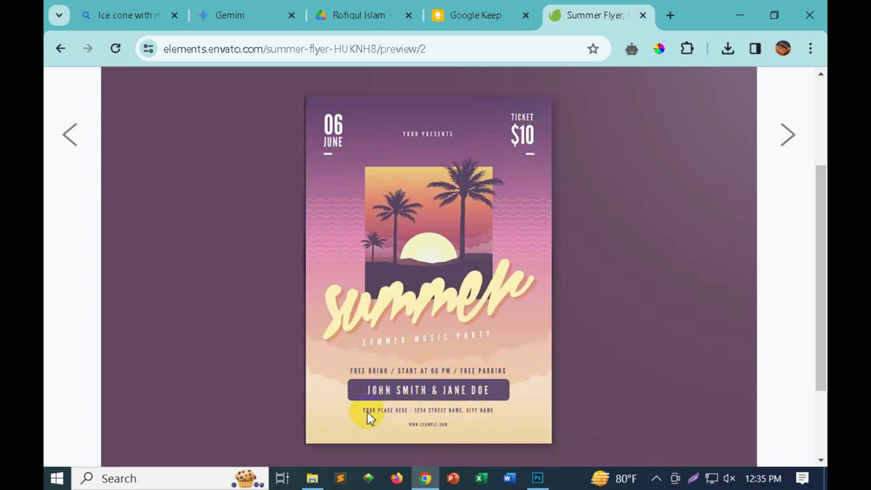
left_click(271, 442)
left_click(155, 198)
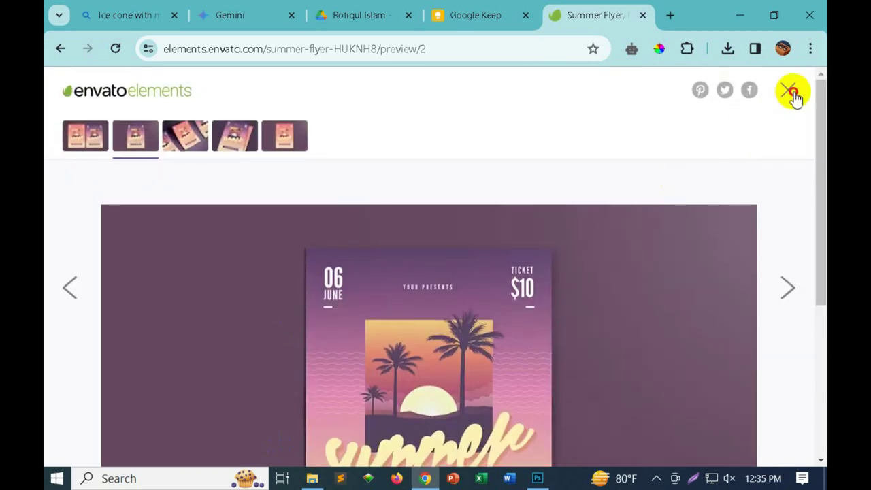
left_click(792, 93)
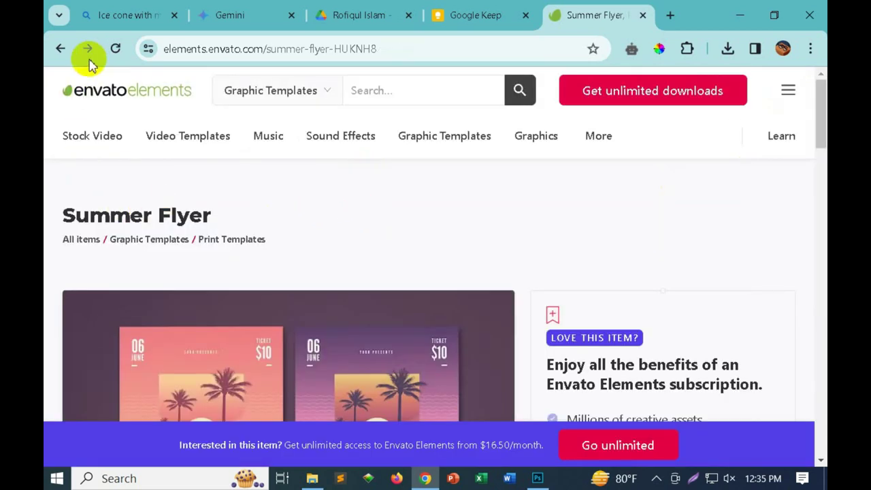
Return to the Summer Flyer item page and reopen the full-size preview from the purple flyer
left_click(60, 49)
left_click(60, 51)
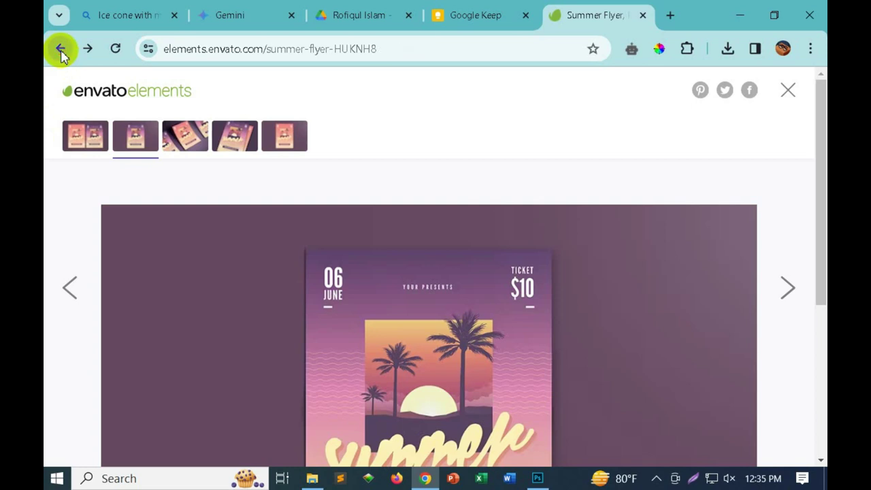
scroll(401, 225, "up", 3)
scroll(402, 225, "down", 3)
scroll(332, 233, "up", 3)
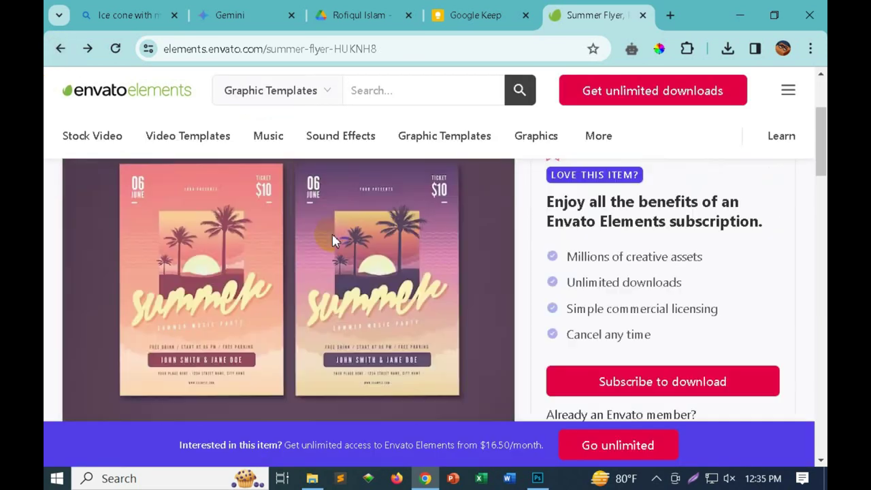
right_click(306, 240)
left_click(161, 265)
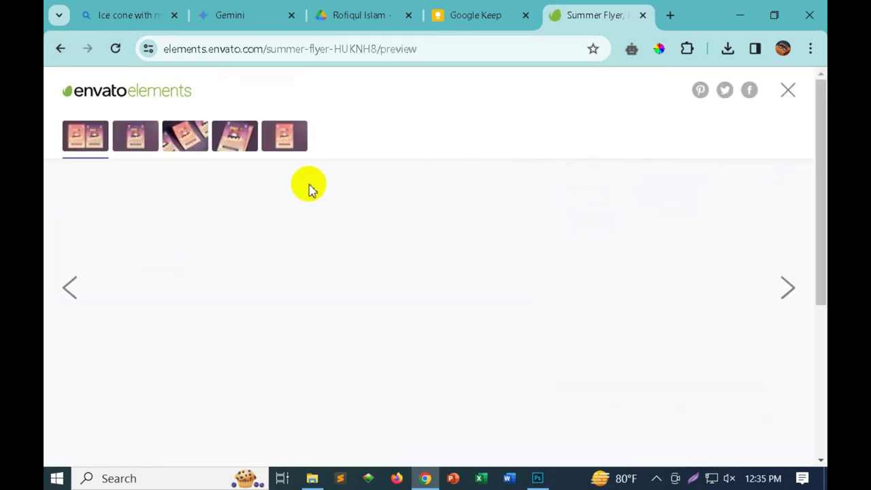
scroll(326, 225, "down", 2)
scroll(360, 273, "down", 1)
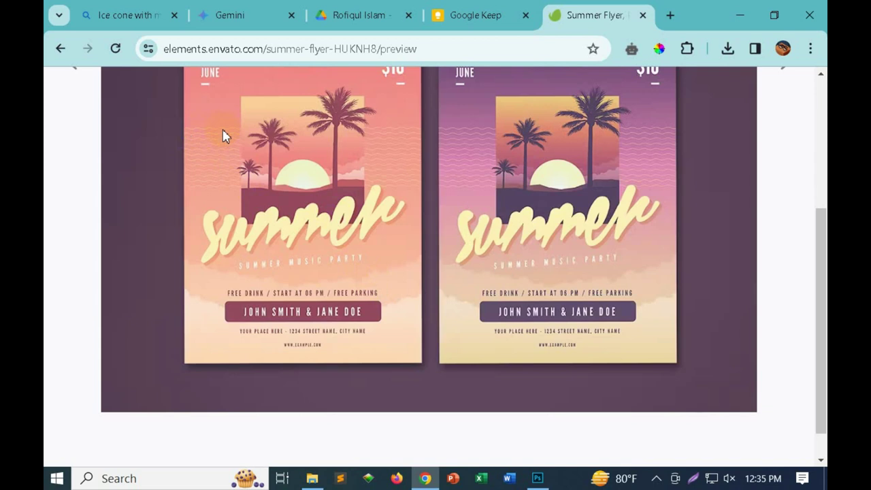
Abandon saving the peach flyer and show the second preview image instead
right_click(295, 129)
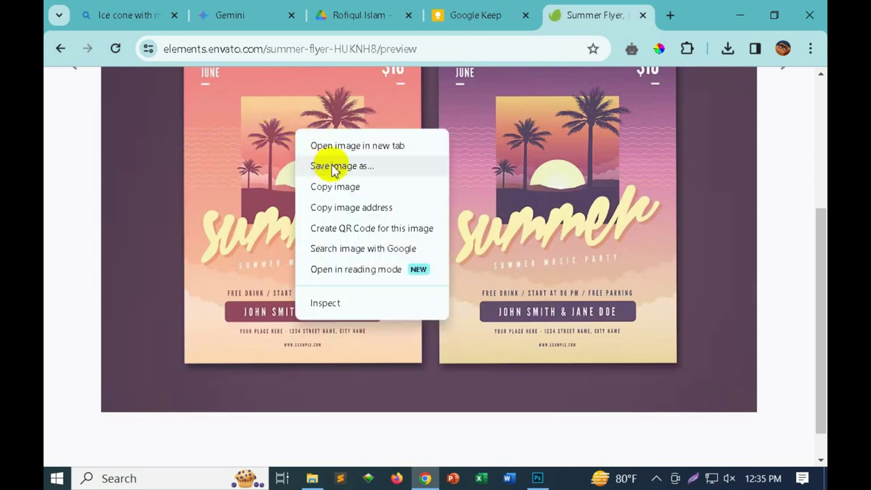
left_click(338, 188)
right_click(335, 126)
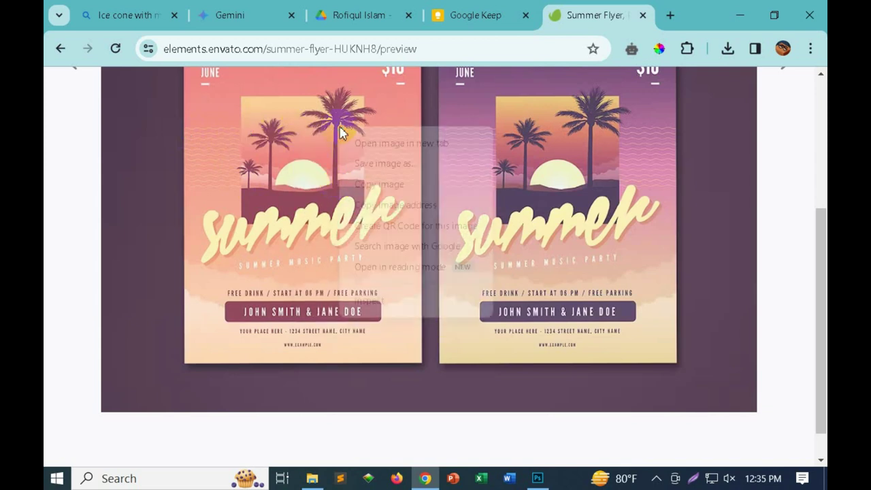
left_click(372, 164)
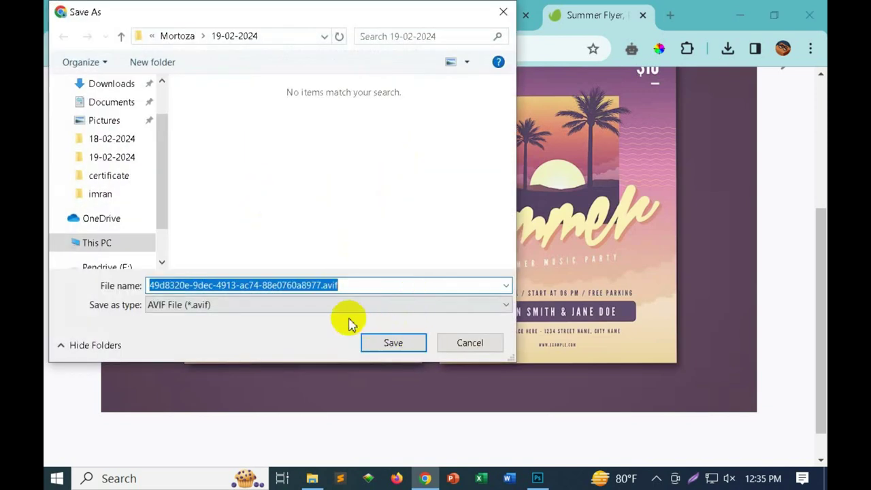
left_click(467, 342)
scroll(504, 237, "up", 3)
scroll(502, 305, "down", 2)
scroll(618, 214, "up", 2)
scroll(554, 242, "down", 4)
scroll(554, 242, "up", 4)
left_click(129, 139)
scroll(424, 218, "down", 3)
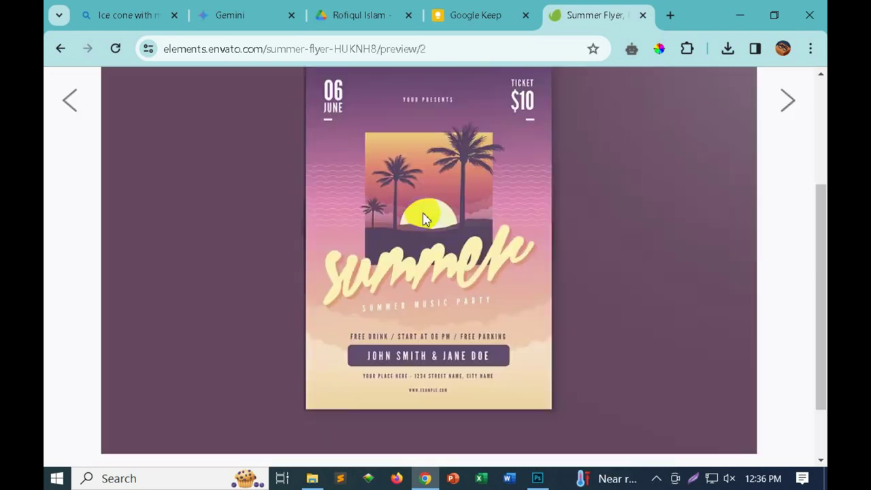
scroll(424, 204, "down", 1)
Start saving the purple flyer image into a newly created 20-02-2024 folder
right_click(423, 193)
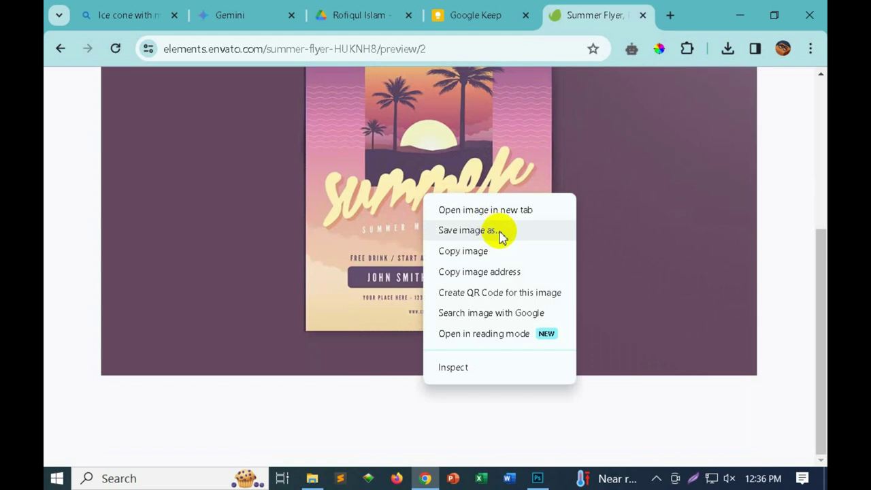
left_click(501, 235)
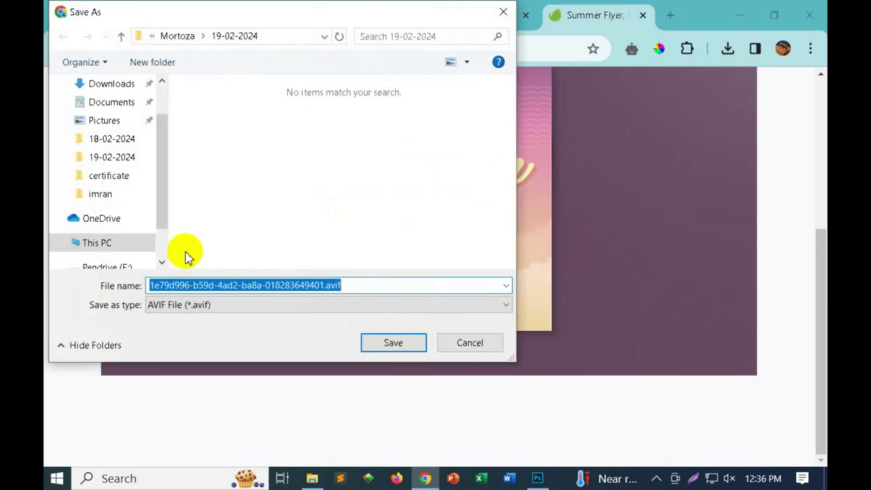
right_click(306, 181)
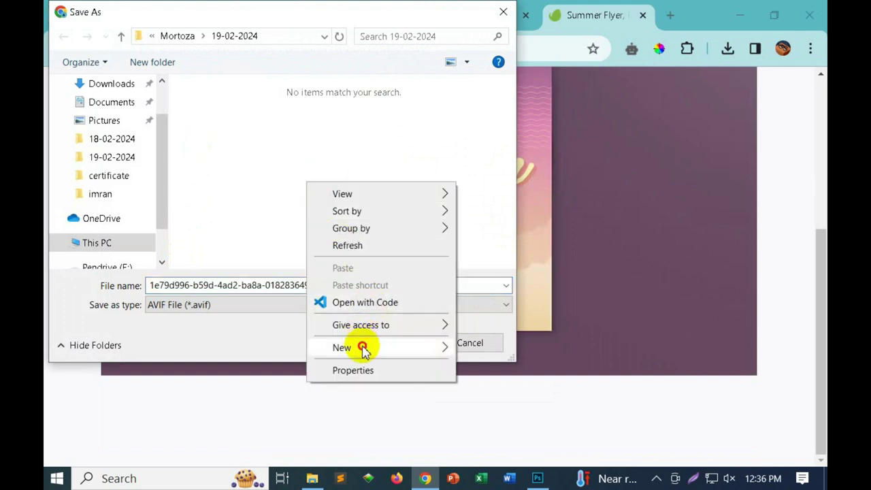
left_click(363, 348)
left_click(470, 132)
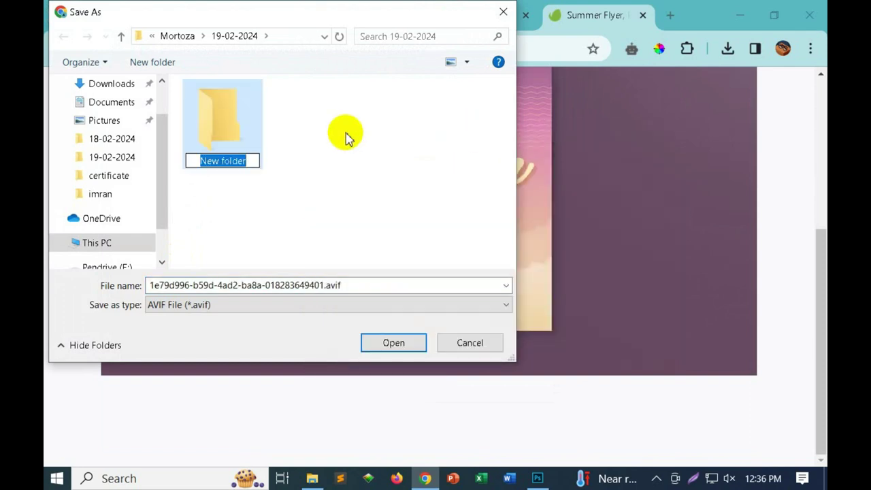
left_click(182, 37)
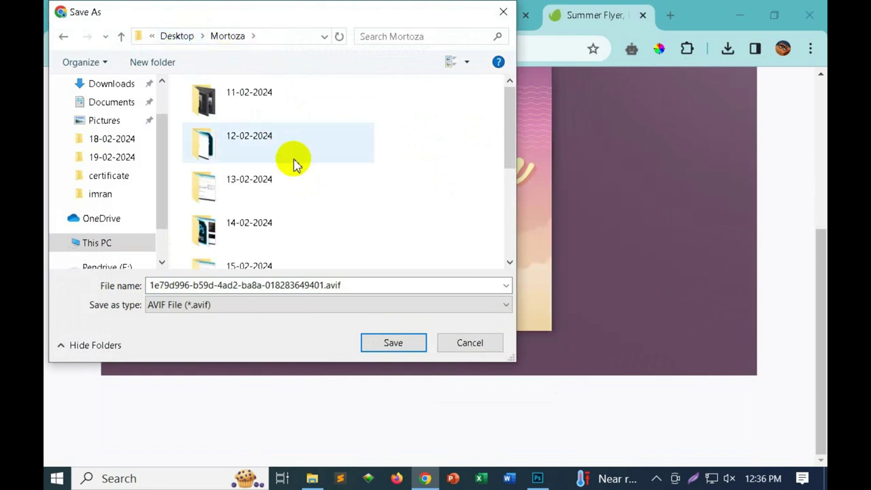
right_click(455, 170)
mouse_move(491, 349)
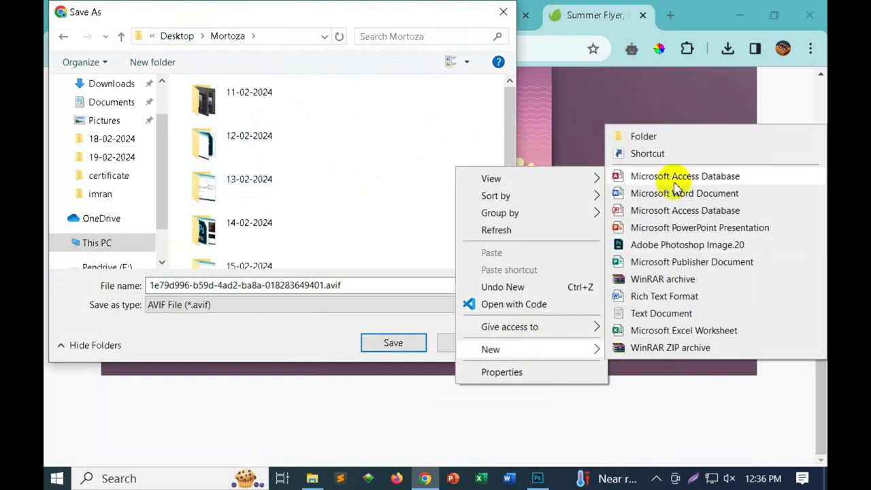
left_click(643, 136)
type("20-02-2024")
key("Return")
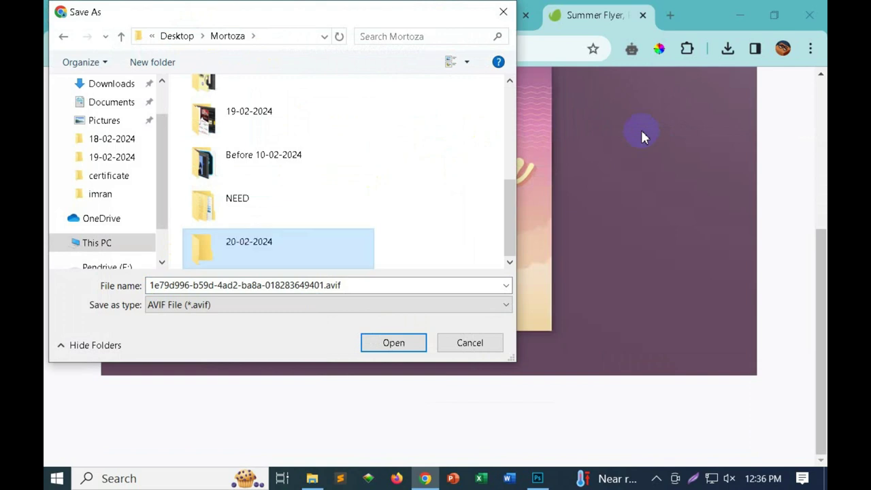
key("Return")
Save the purple flyer preview as an AVIF file in 20-02-2024
right_click(321, 169)
left_click(373, 317)
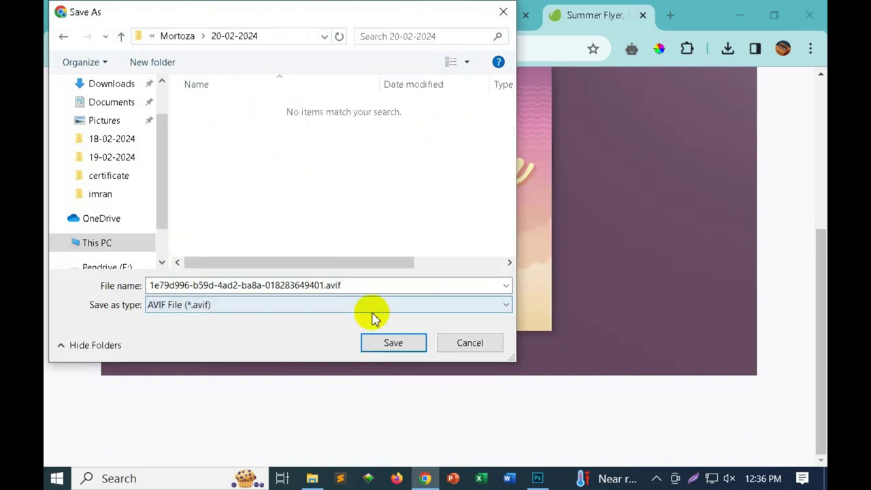
right_click(356, 148)
left_click(224, 179)
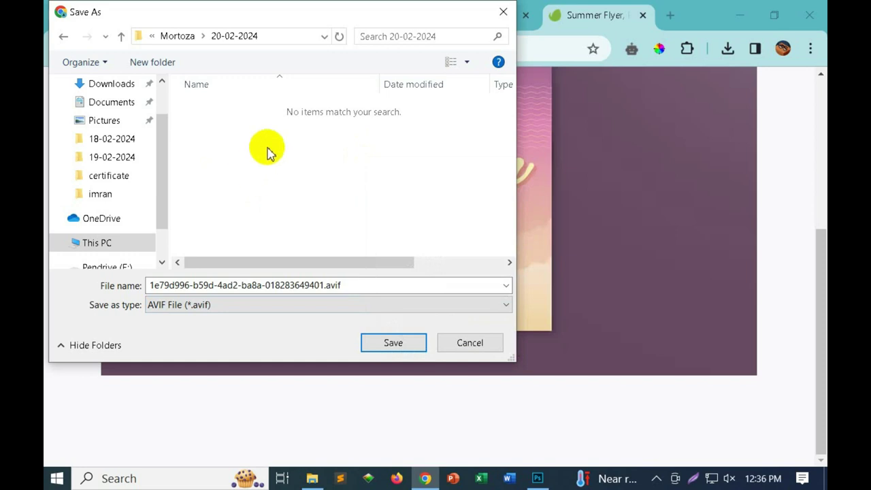
left_click(407, 347)
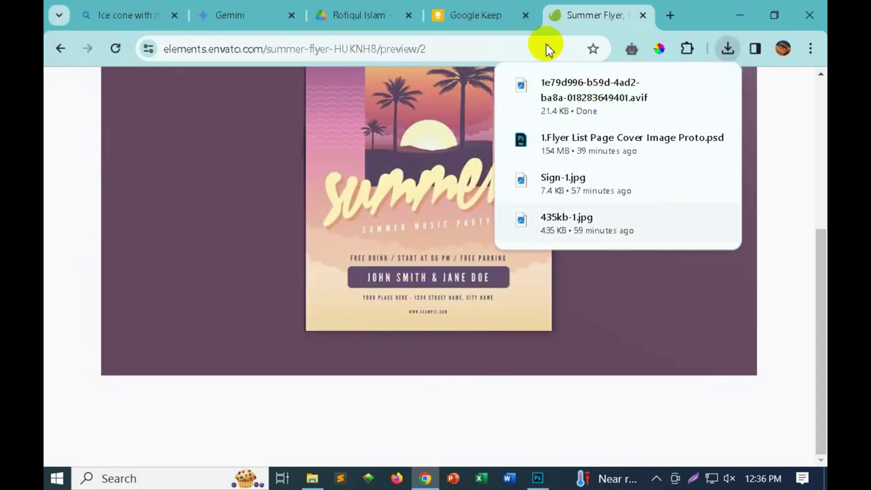
Go back to the flyer search results and open the Fashion Flyer item
left_click(60, 49)
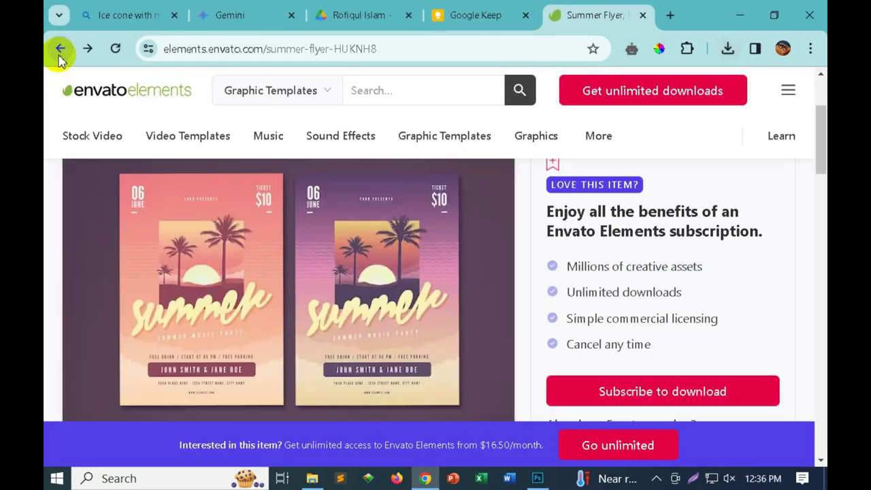
left_click(60, 49)
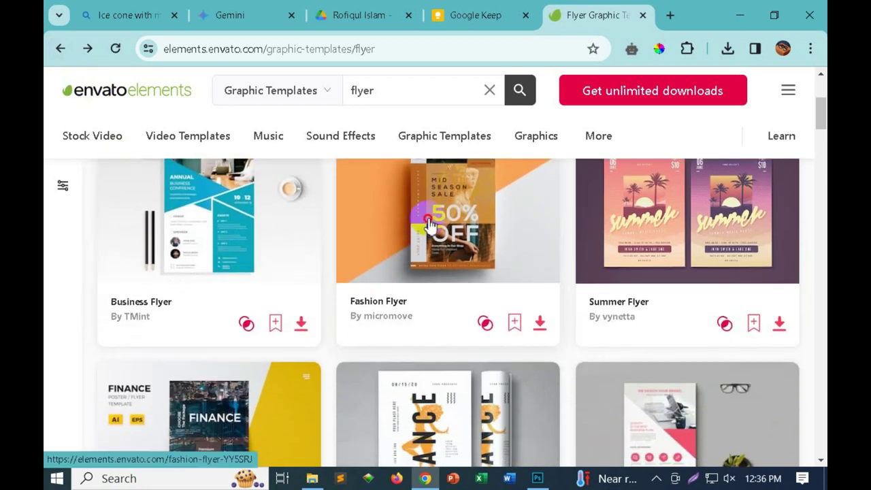
left_click(428, 223)
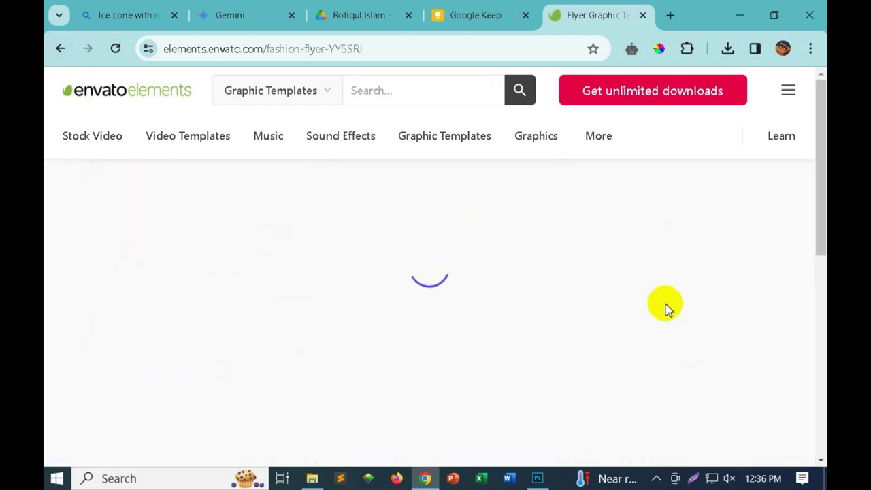
scroll(670, 293, "down", 2)
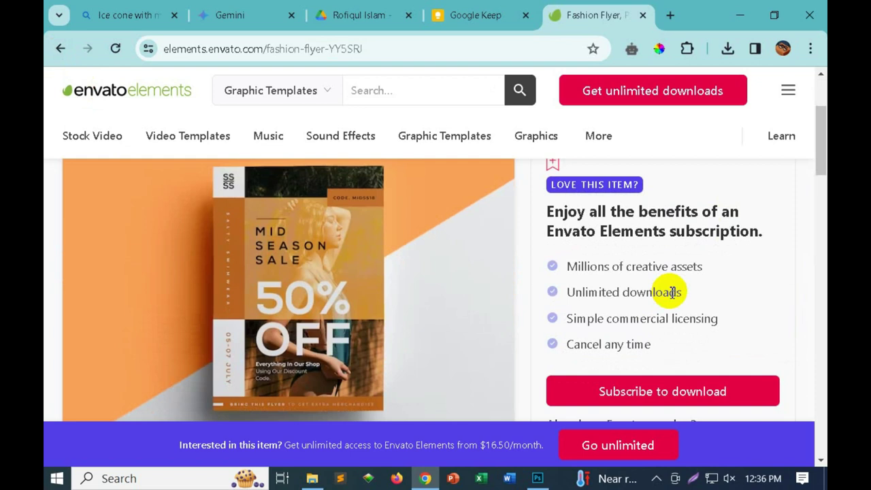
Browse the Fashion Flyer 'Mid Season Sale' full-size preview, then return to Photoshop
left_click(284, 288)
scroll(435, 255, "down", 3)
scroll(762, 258, "up", 1)
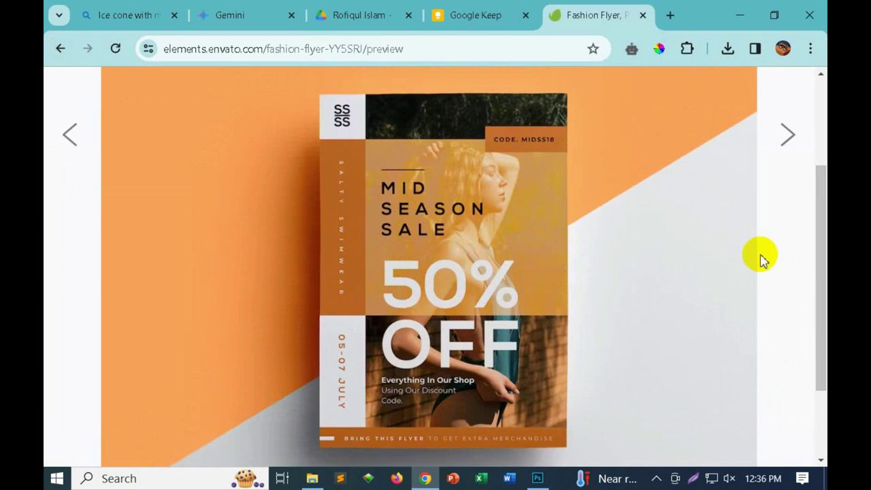
scroll(791, 222, "down", 1)
scroll(793, 223, "up", 1)
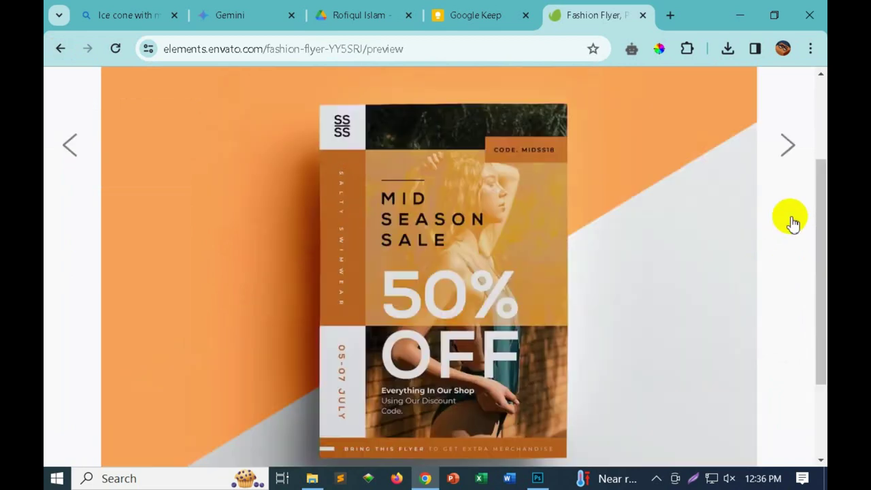
scroll(791, 223, "up", 1)
scroll(787, 224, "down", 2)
scroll(787, 224, "down", 1)
scroll(788, 223, "up", 2)
scroll(782, 220, "up", 2)
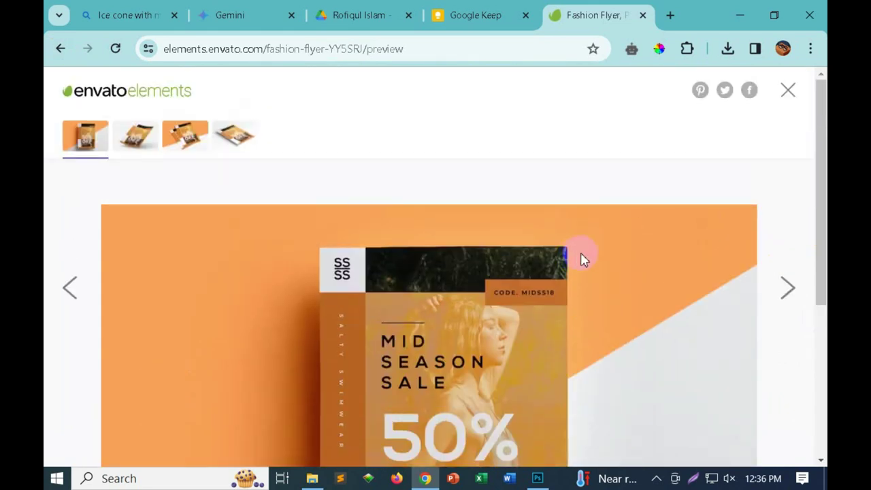
left_click_drag(816, 207, 821, 212)
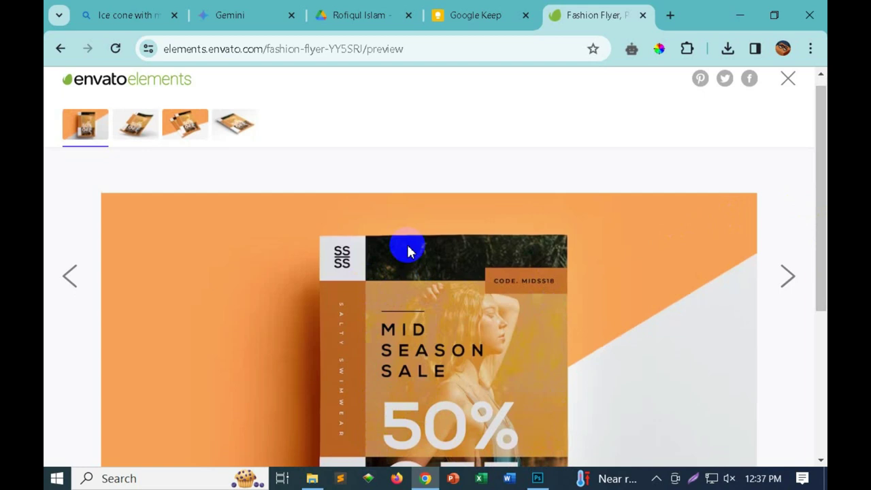
scroll(408, 251, "down", 1)
scroll(409, 251, "up", 1)
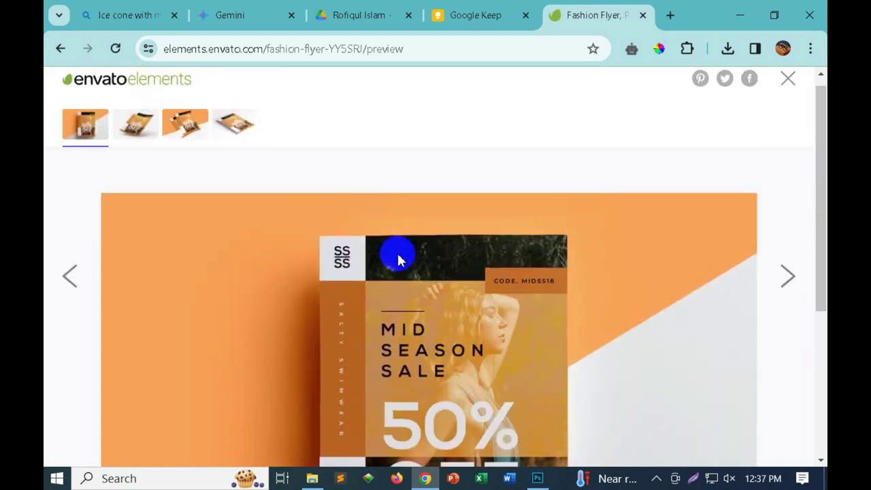
left_click(538, 478)
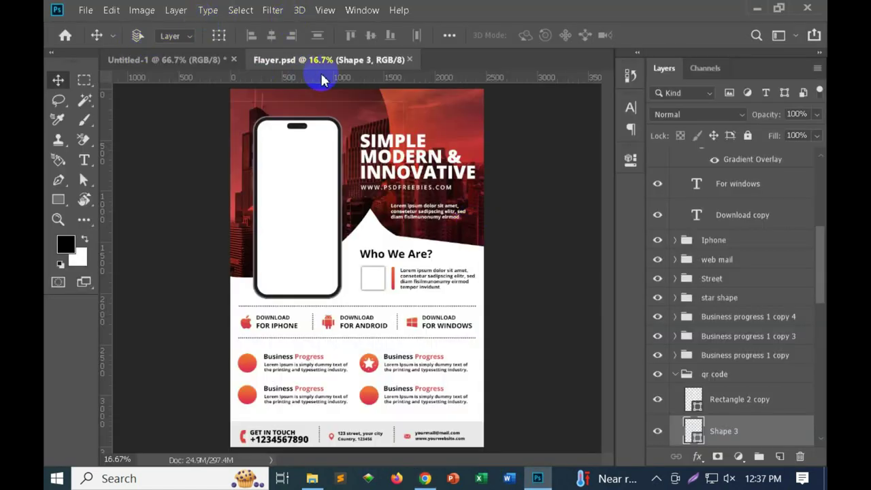
Group the layers from phone_14_01 to Get In touch into Group 1 and hide it
scroll(748, 171, "up", 5)
left_click(749, 171)
scroll(774, 227, "down", 5)
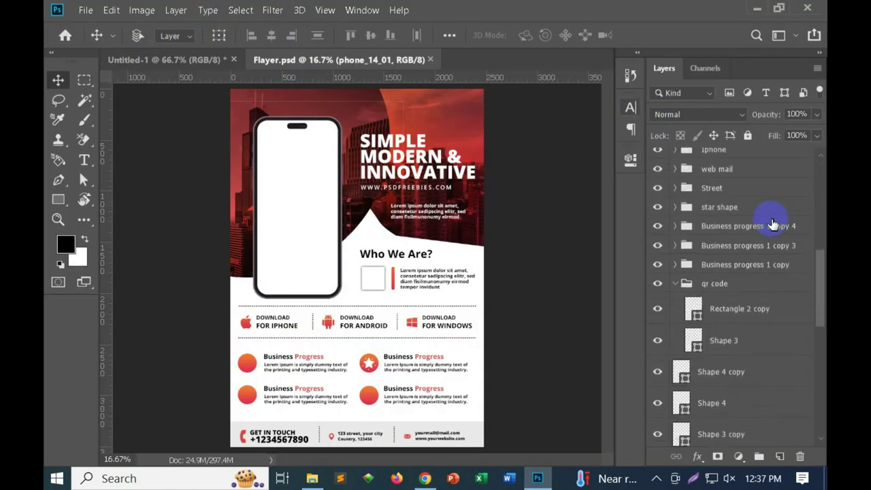
scroll(755, 356, "down", 8)
left_click(750, 375, "shift")
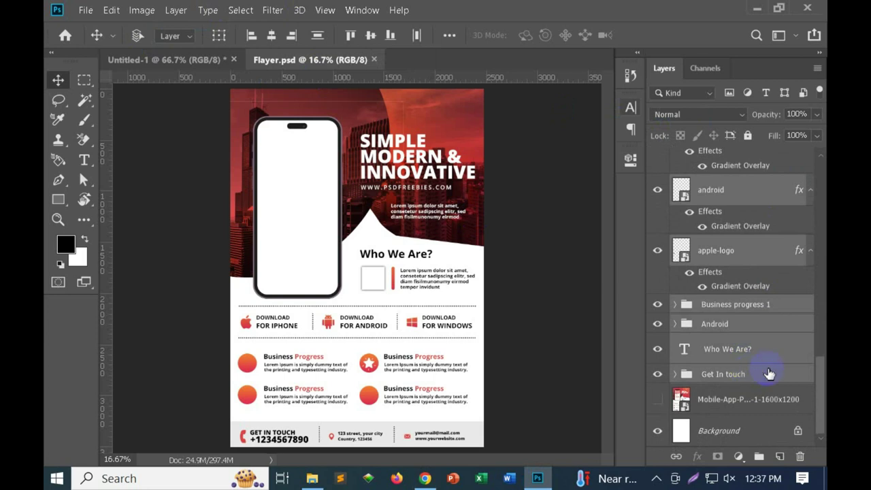
key("ctrl+g")
left_click(657, 160)
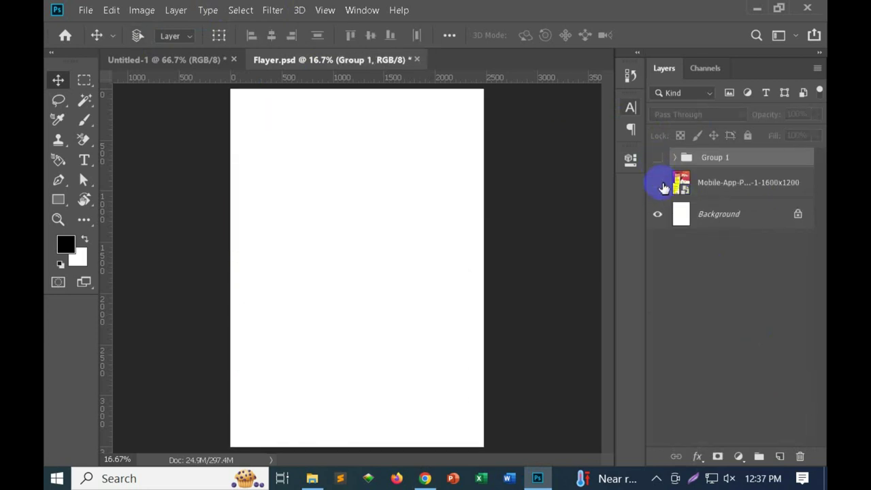
Place the pexels-pixabay-302769 city image into the flyer
left_click(85, 9)
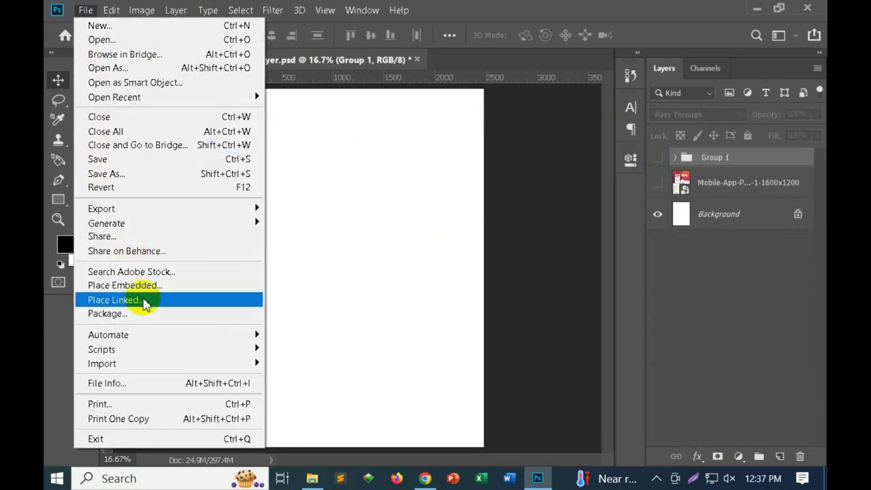
left_click(144, 286)
scroll(388, 208, "down", 3)
scroll(388, 209, "down", 3)
scroll(388, 208, "down", 3)
scroll(389, 209, "down", 3)
scroll(389, 209, "down", 2)
double_click(437, 126)
Stretch the city photo to fill the page and draw a pink strip on the left edge
scroll(369, 195, "down", 3)
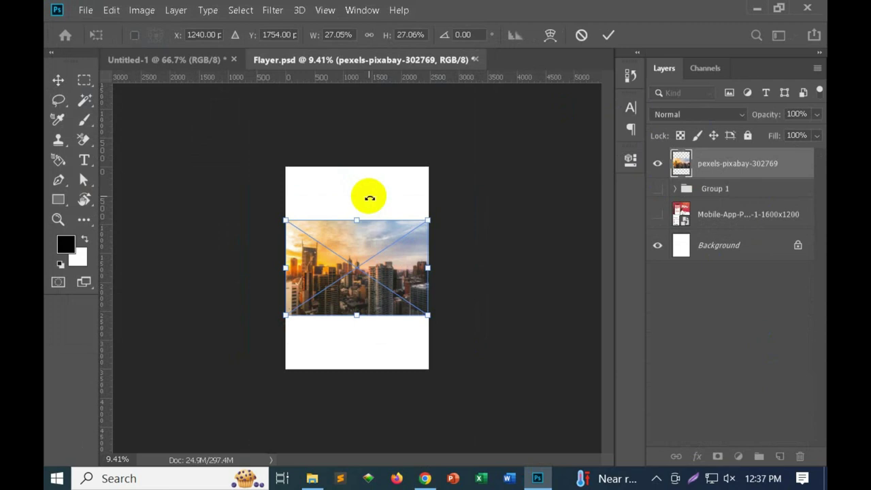
left_click_drag(356, 220, 357, 167)
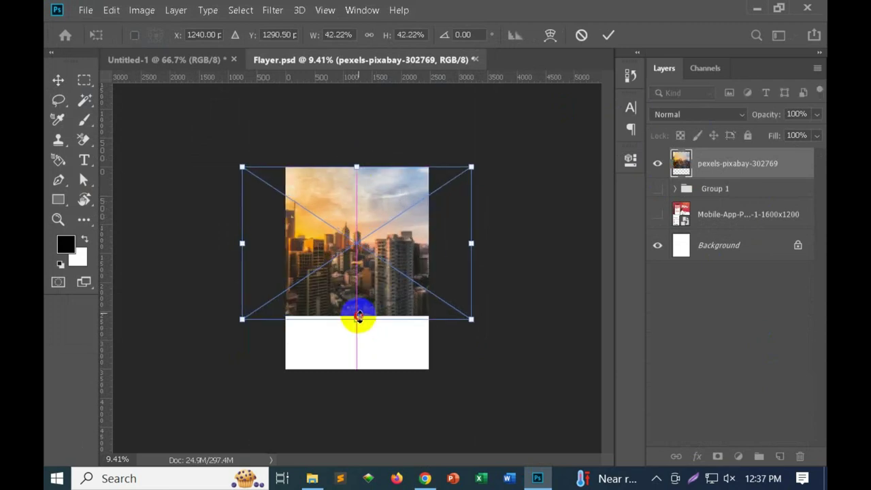
left_click_drag(356, 315, 354, 368)
double_click(357, 277)
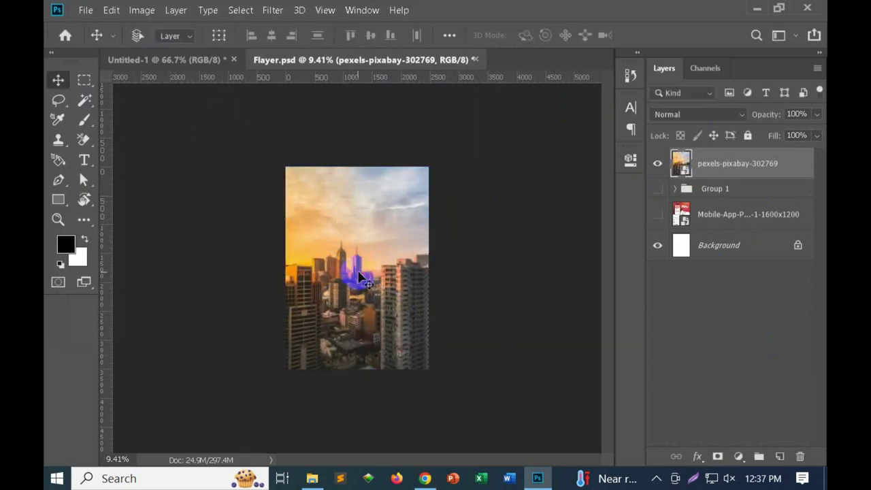
left_click(59, 198)
left_click_drag(267, 154, 304, 270)
Shorten the pink strip and place a shortened copy beneath it
key("v")
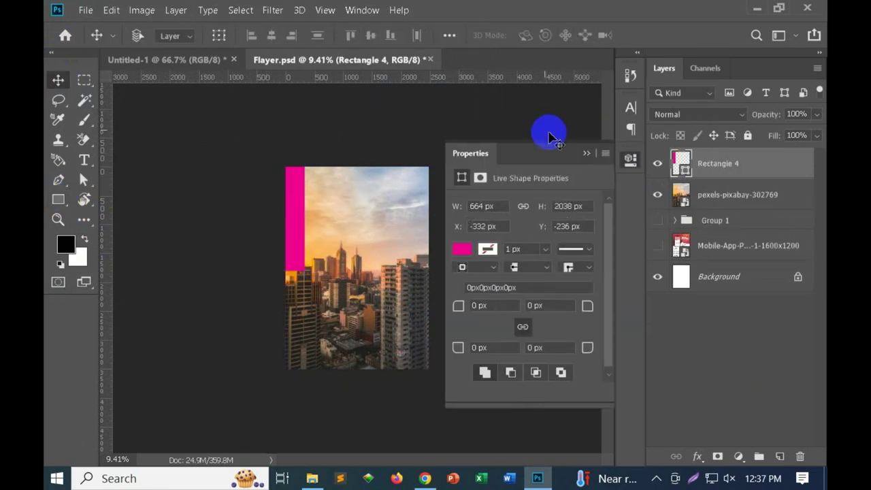
left_click(586, 153)
key("ctrl+plus")
key("ctrl+plus")
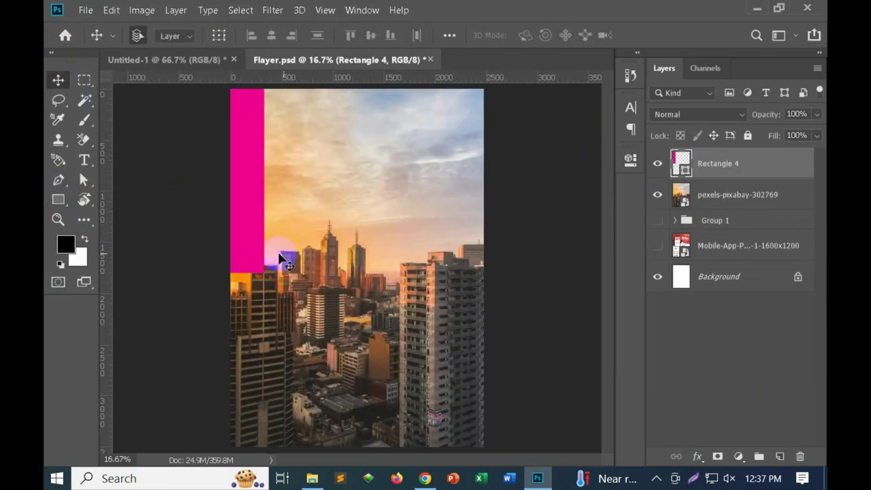
key("ctrl+t")
left_click_drag(231, 273, 228, 240)
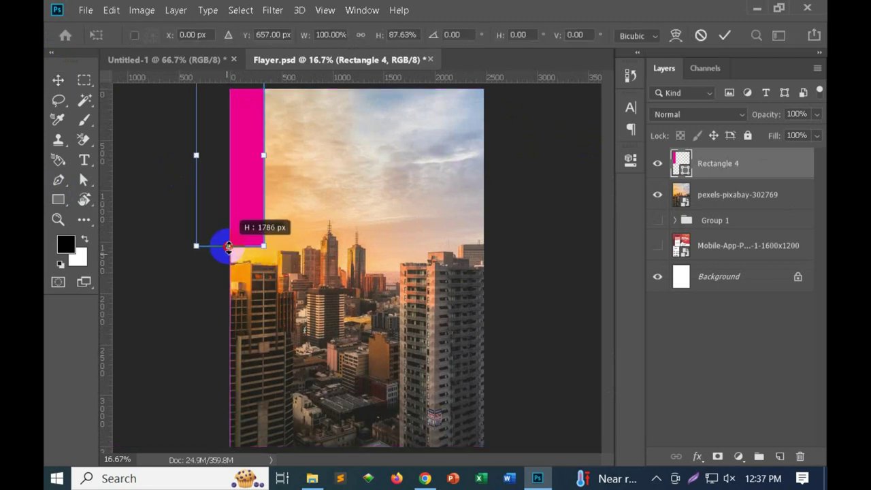
key("Return")
key("ctrl+minus")
mouse_move(278, 220)
left_mouse_down()
mouse_move(252, 341)
mouse_move(278, 335)
left_mouse_up()
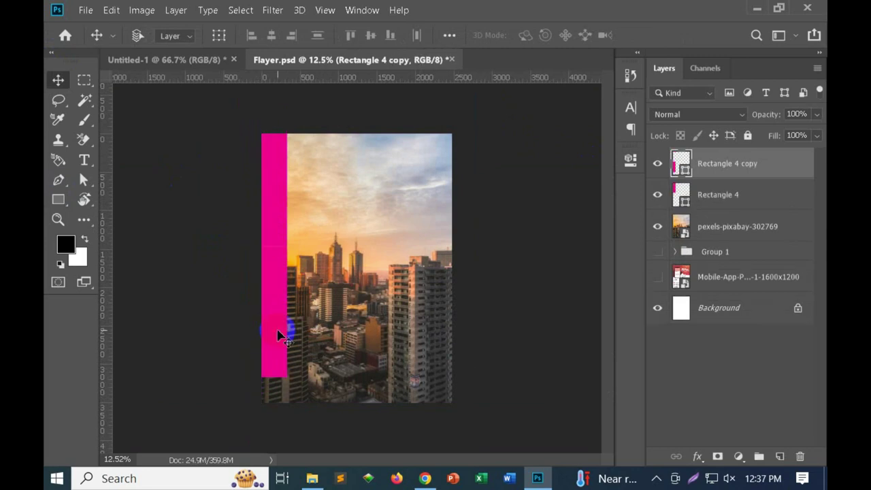
key("ctrl+t")
mouse_move(262, 377)
left_mouse_down()
mouse_move(261, 334)
mouse_move(264, 383)
left_mouse_up()
key("Return")
Recolour the strips: light pink bottom, dark plum #40363c middle, near-white top
double_click(681, 164)
left_click(477, 235)
left_click(377, 160)
left_click(709, 135)
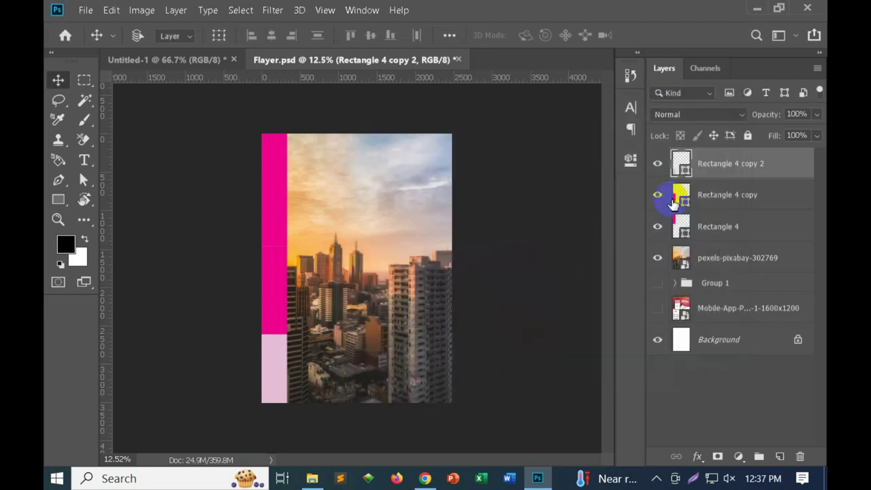
double_click(686, 202)
left_click(373, 288)
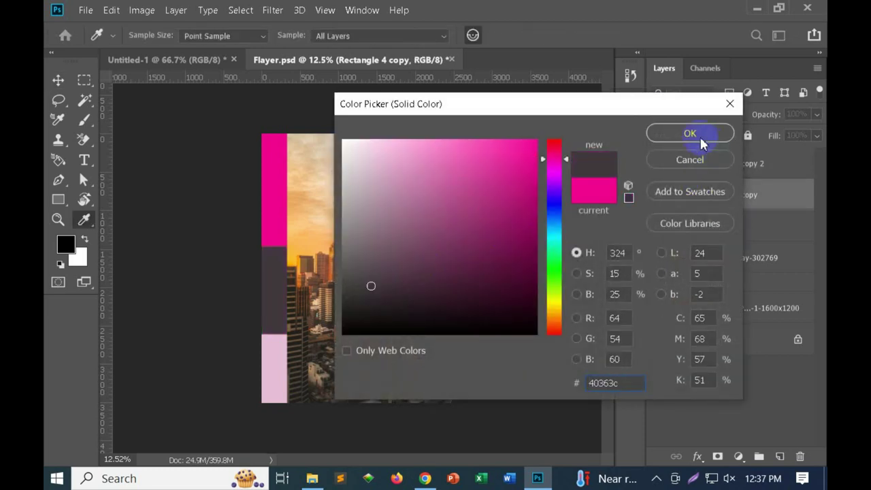
left_click(704, 140)
double_click(684, 233)
left_click(354, 142)
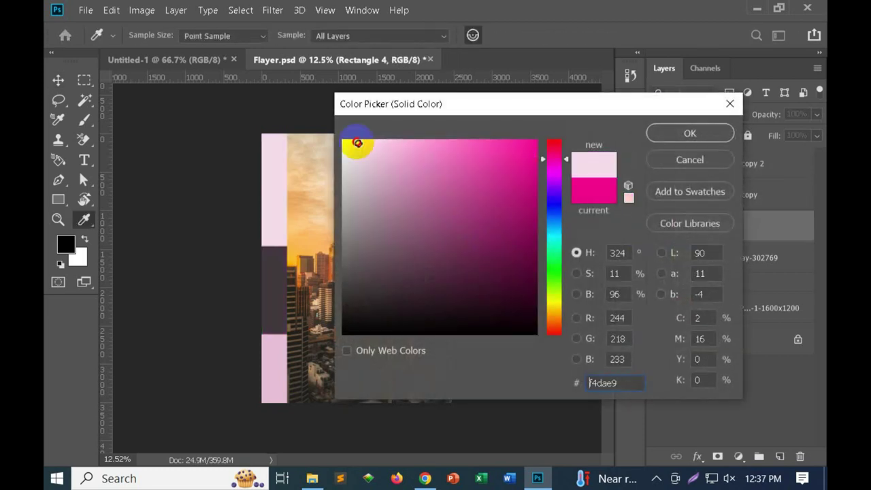
left_click(650, 132)
left_click(727, 196)
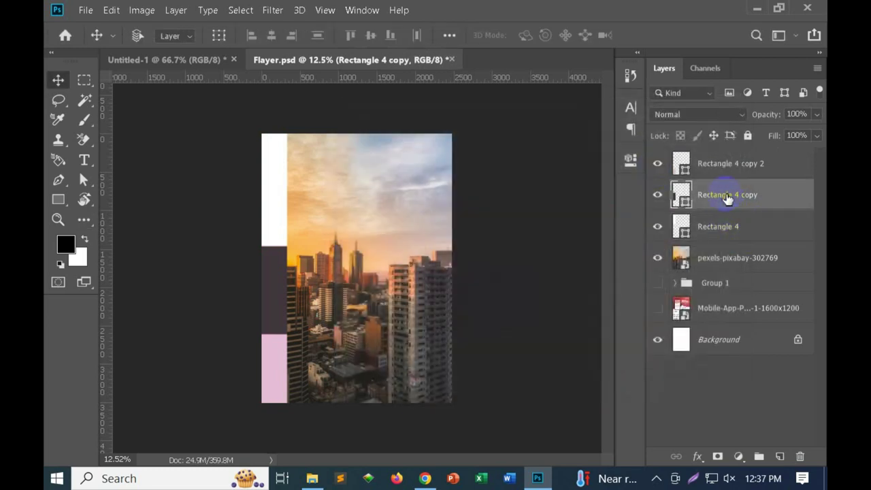
left_click(703, 167)
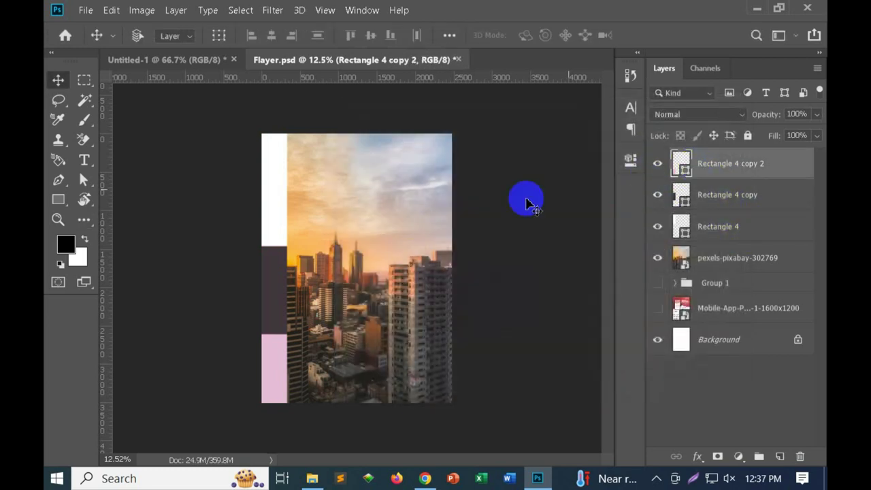
left_click(720, 229)
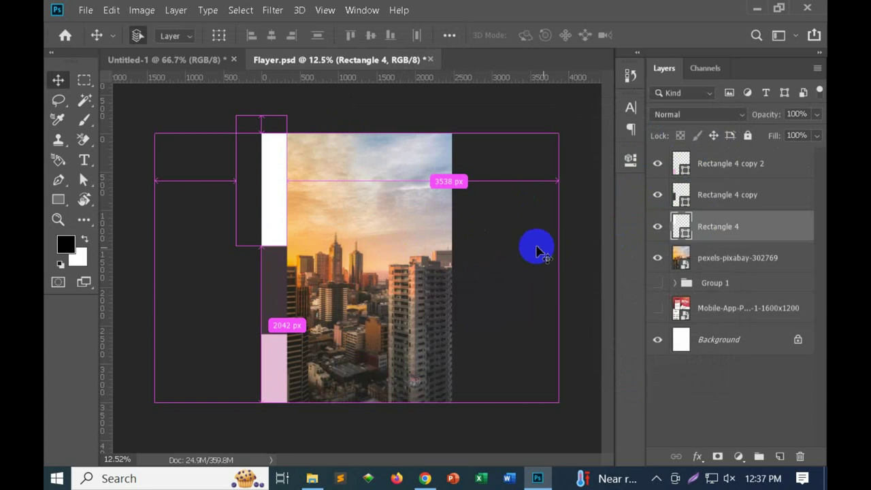
Copy the white strip onto the photo, widen it rightward, and lower its opacity to 52%
left_click_drag(287, 190, 328, 236)
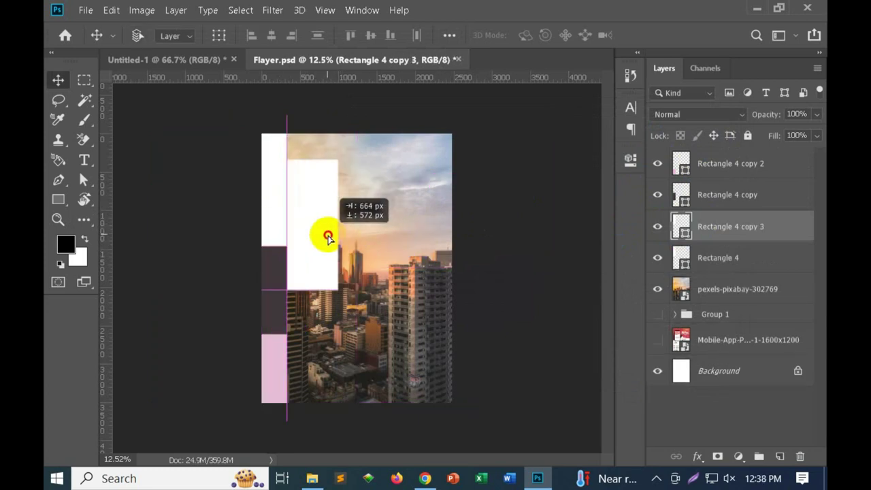
key("ctrl+t")
left_click_drag(339, 226, 451, 226)
key("Return")
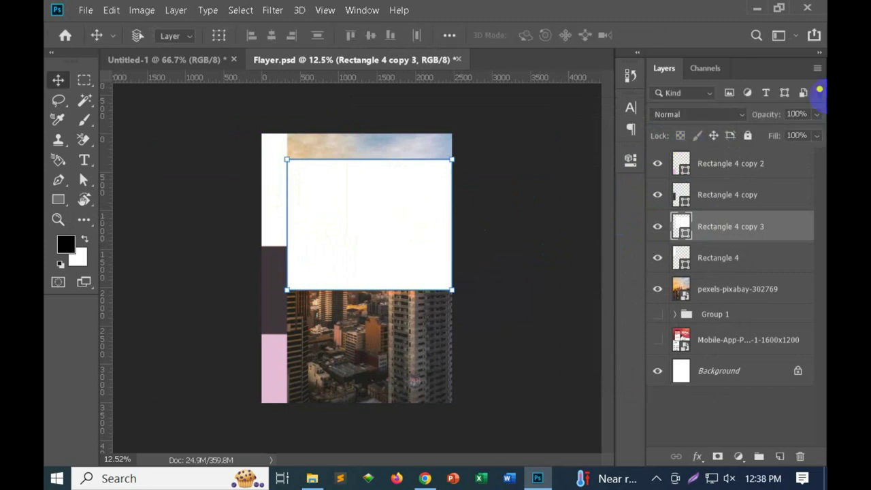
left_click(817, 114)
left_click_drag(796, 136, 781, 137)
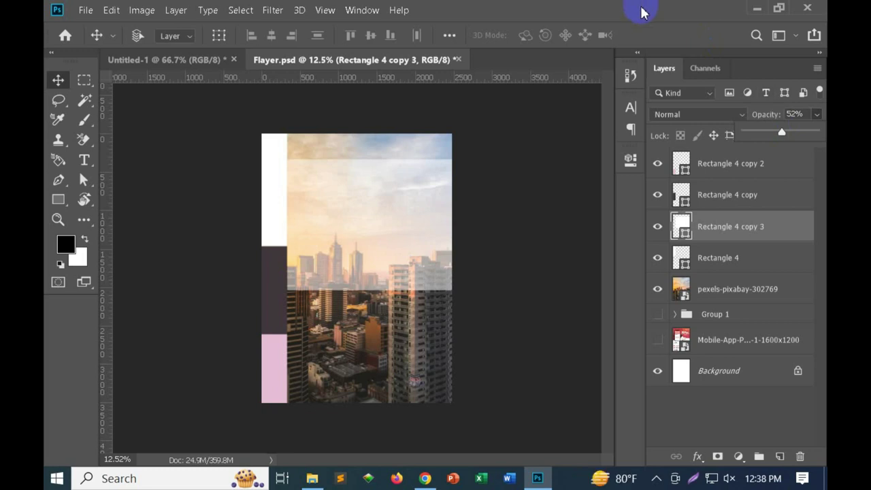
key("ctrl+o")
Open the meysam-jarahkar portrait photo in Photoshop
scroll(384, 178, "down", 3)
scroll(384, 178, "down", 3)
scroll(384, 178, "down", 3)
scroll(383, 178, "down", 3)
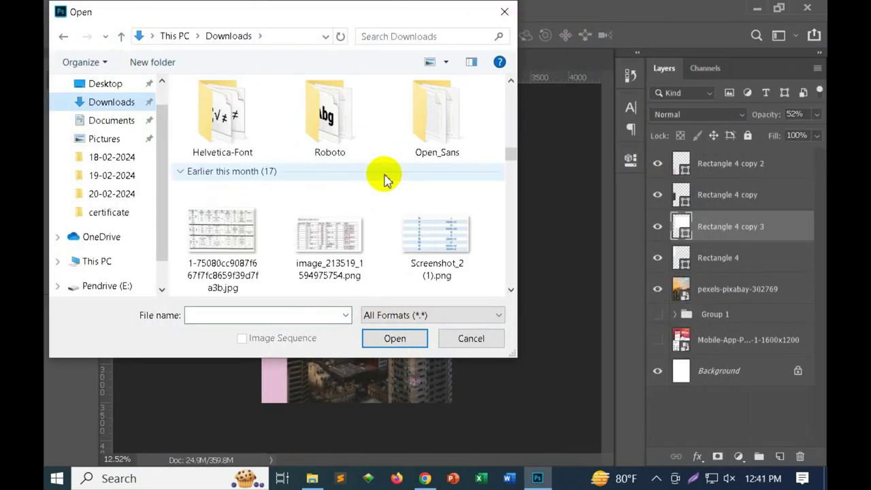
scroll(384, 178, "up", 10)
double_click(226, 116)
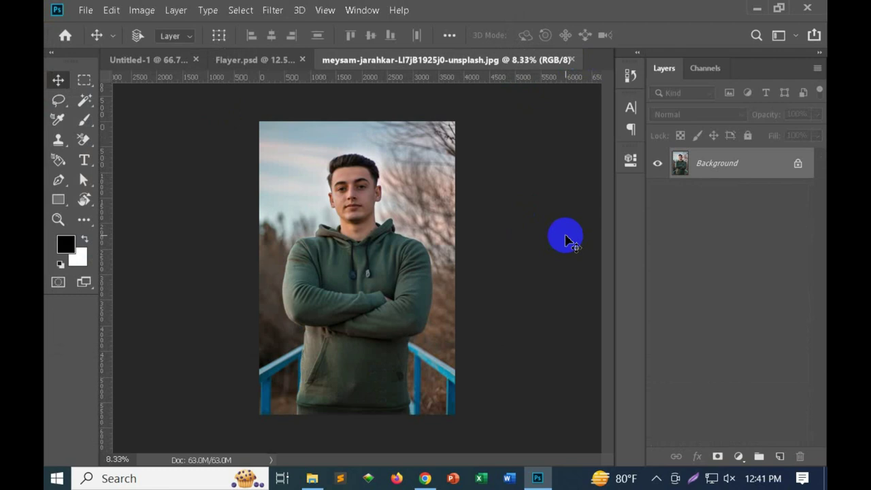
Create then delete Path 1 in the Paths panel, and duplicate the Background as Layer 1
left_click(357, 12)
left_click(415, 429)
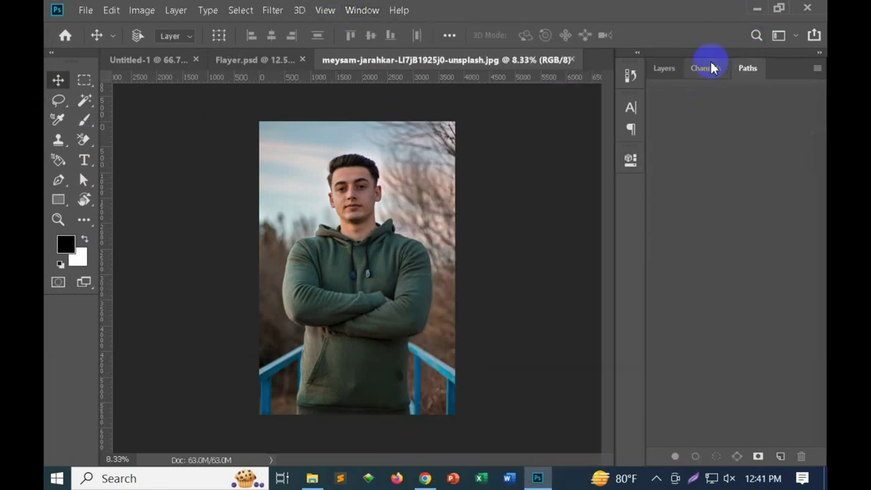
left_click(779, 458)
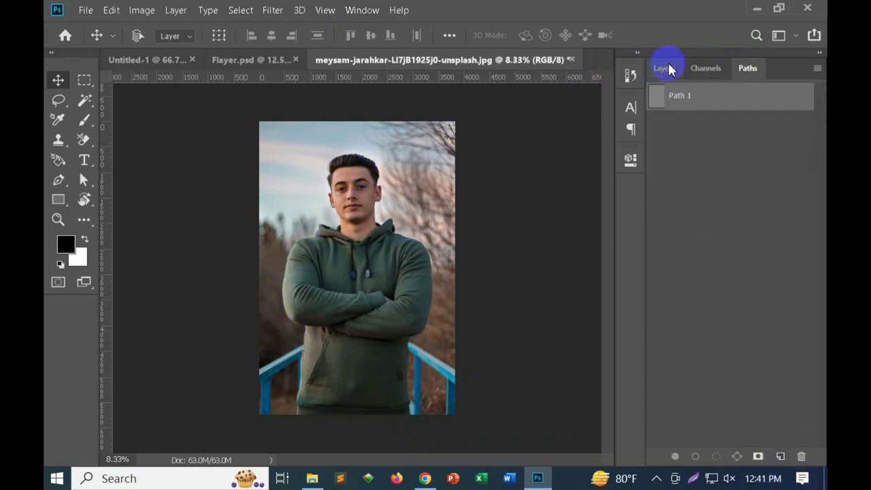
left_click(801, 456)
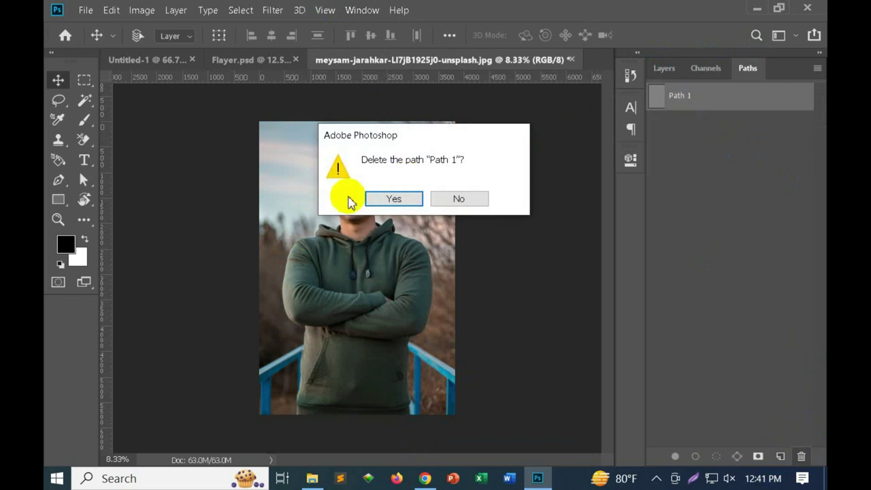
left_click(379, 206)
left_click(667, 69)
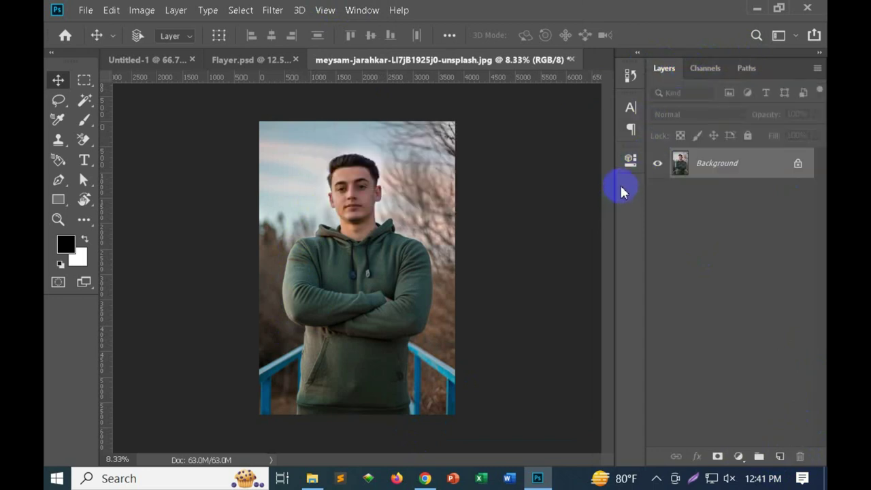
key("ctrl+j")
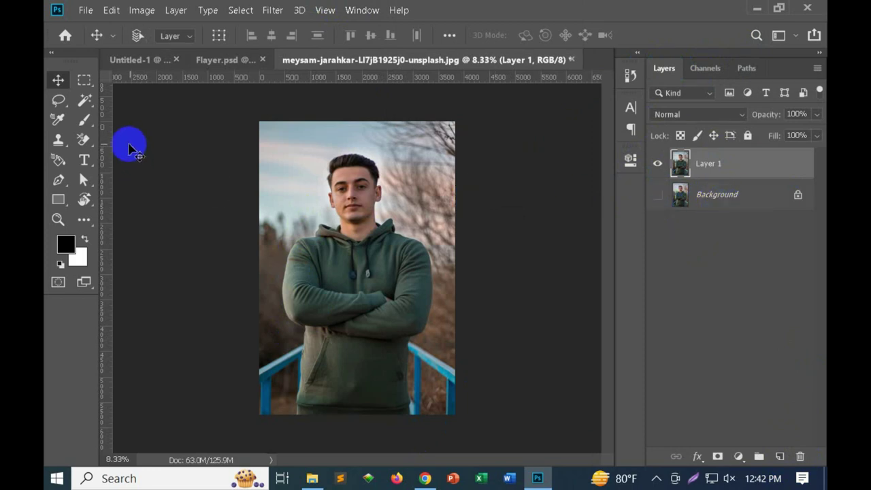
Select the man with Select Subject and add a layer mask to cut him out
left_click(240, 10)
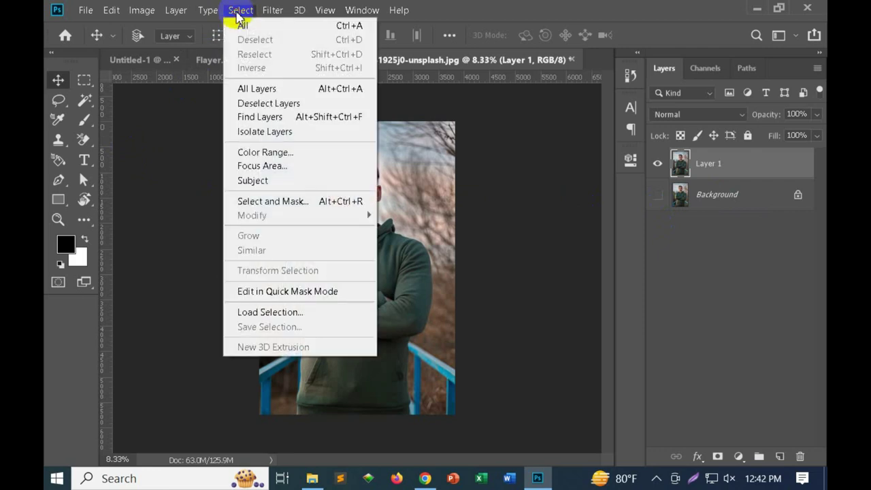
left_click(254, 181)
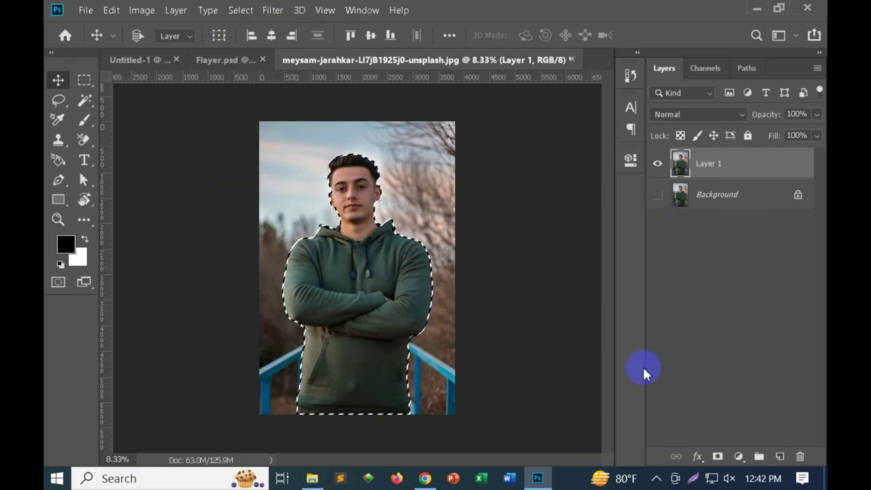
left_click(718, 457)
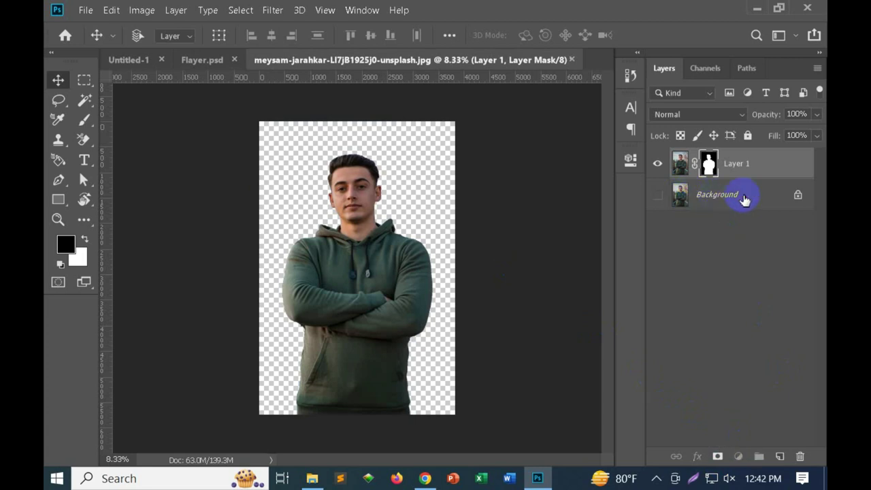
Add a black #000000 Solid Color fill layer above the Background layer
left_click(745, 198)
left_click(738, 456)
left_click(725, 193)
mouse_move(459, 247)
left_mouse_down()
mouse_move(503, 183)
mouse_move(457, 208)
mouse_move(295, 338)
left_mouse_up()
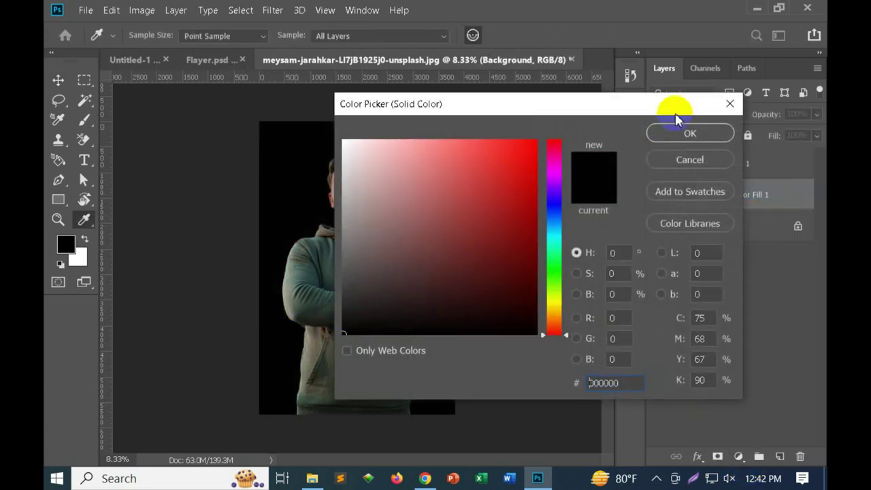
left_click(680, 133)
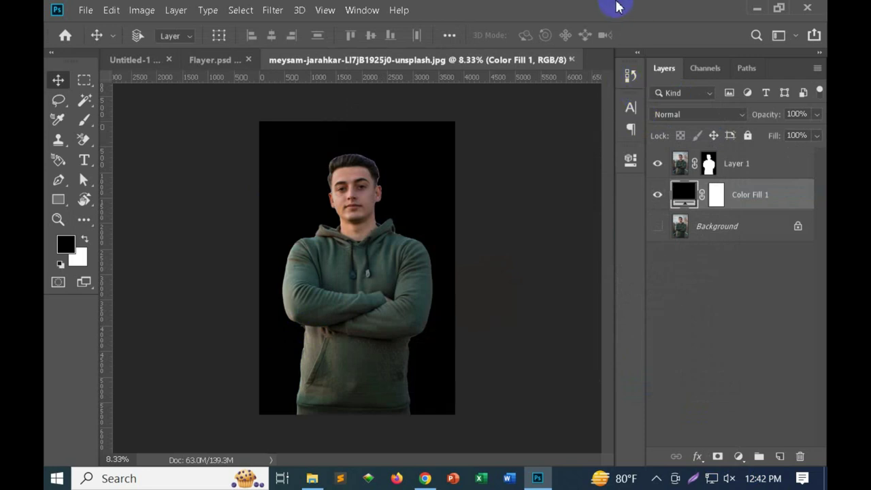